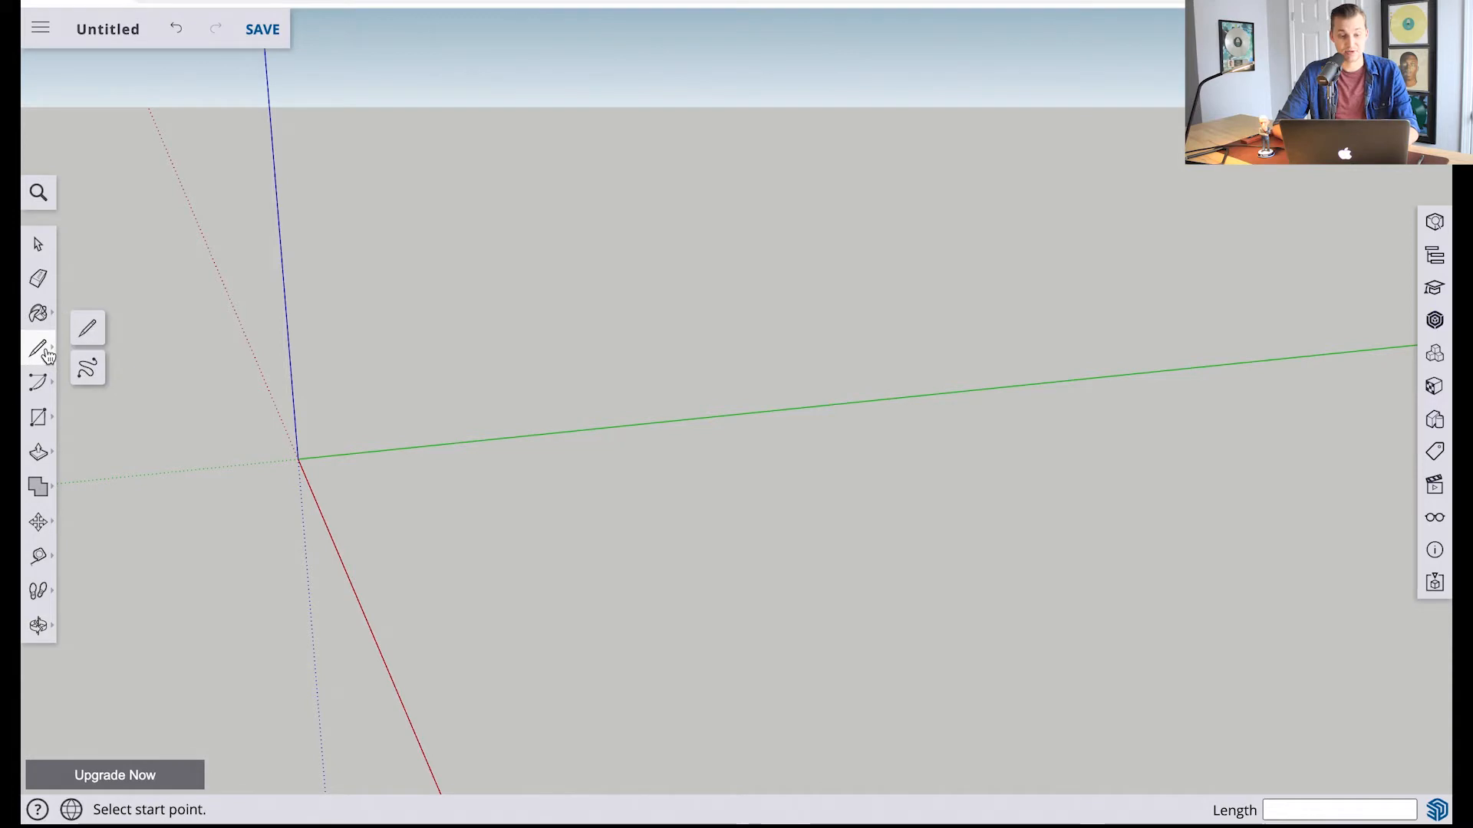
Draw a 24-inch line from the origin along the green axis
key("space")
key("l")
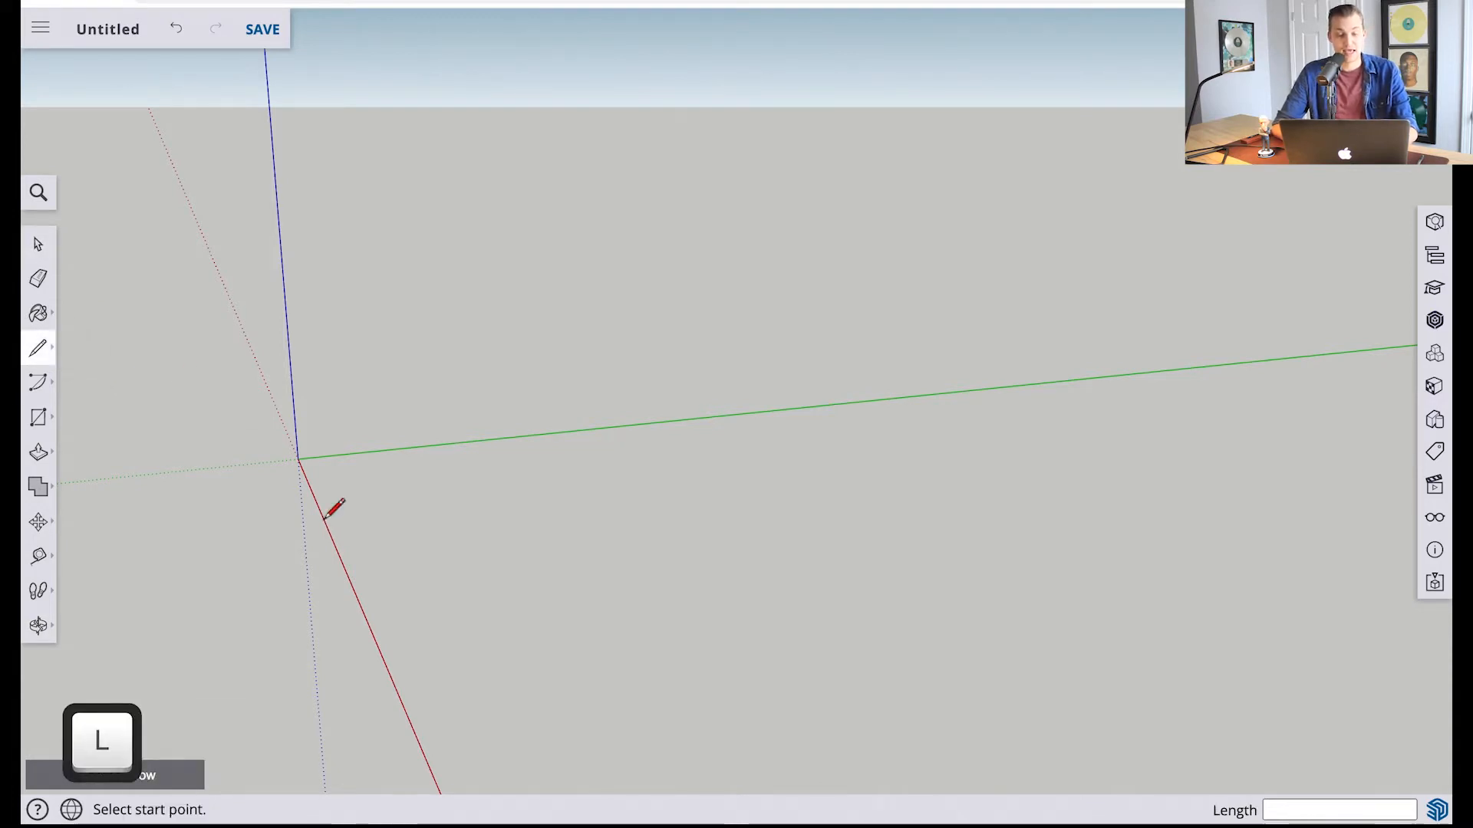
left_click(297, 459)
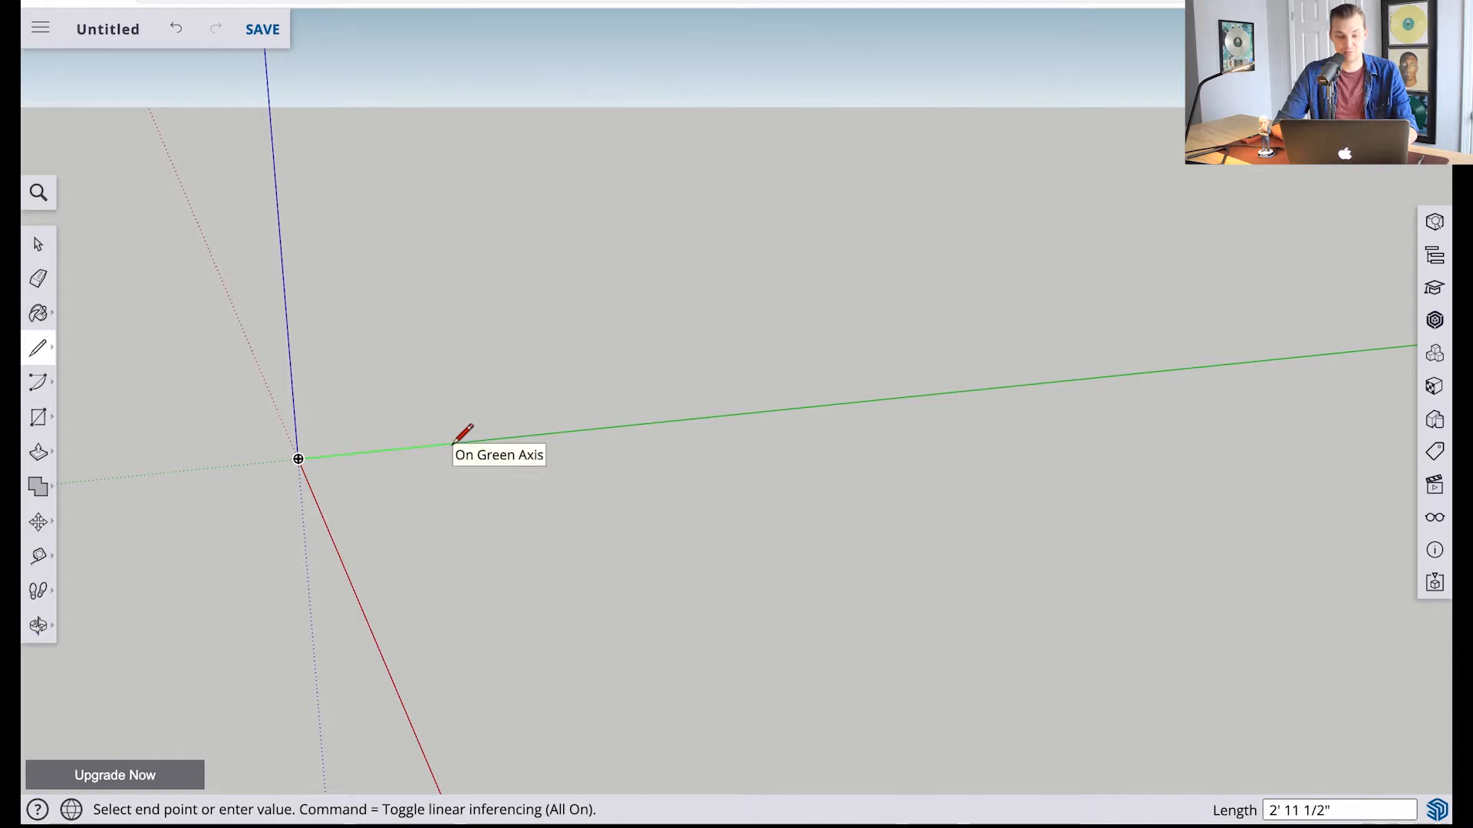
type("2")
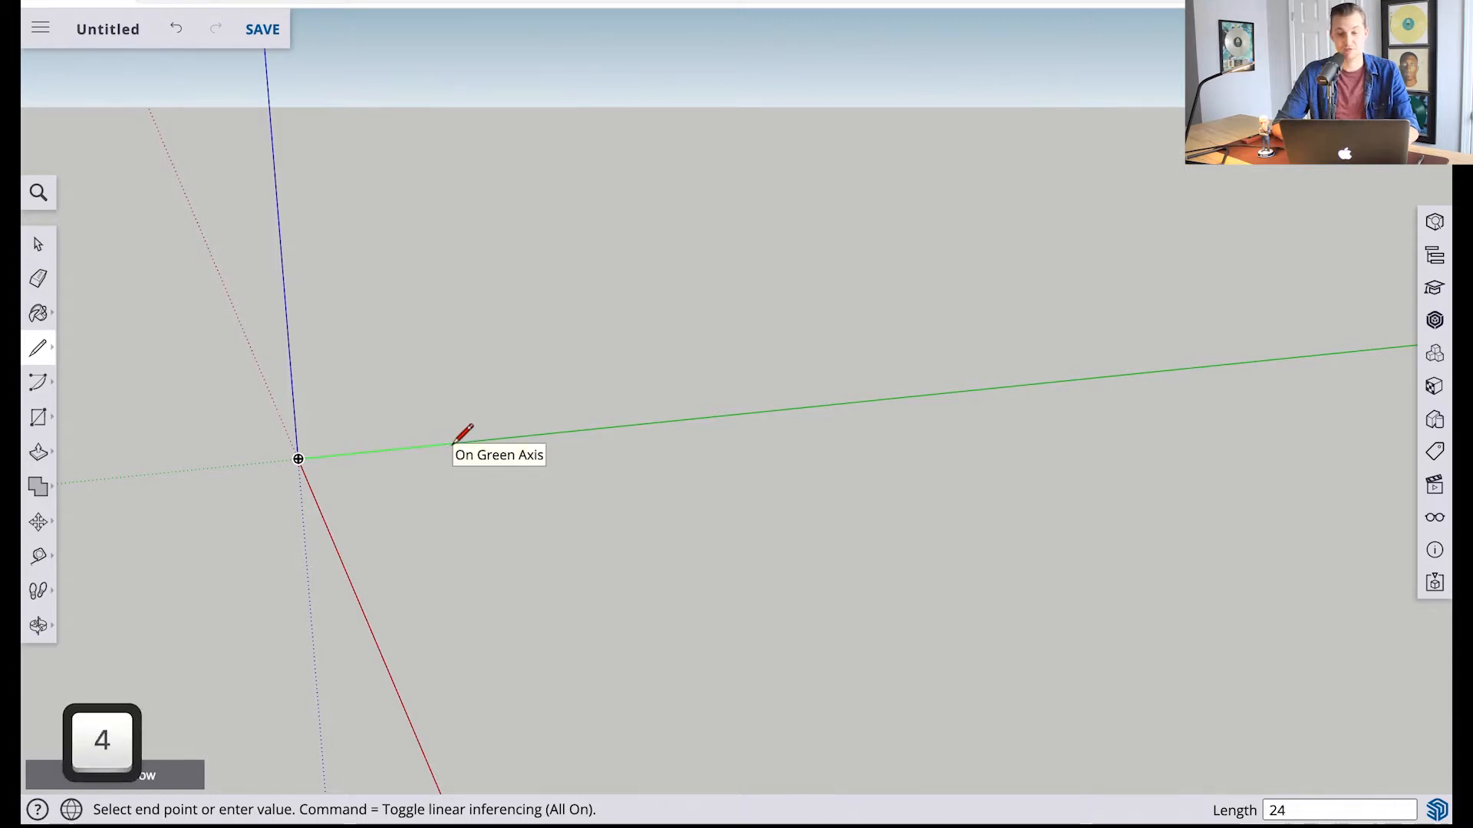
type("4")
key("Return")
Draw a 36-inch vertical edge up from the line's end, followed by a 2-foot top edge back to the blue axis
scroll(411, 460, "up", 3)
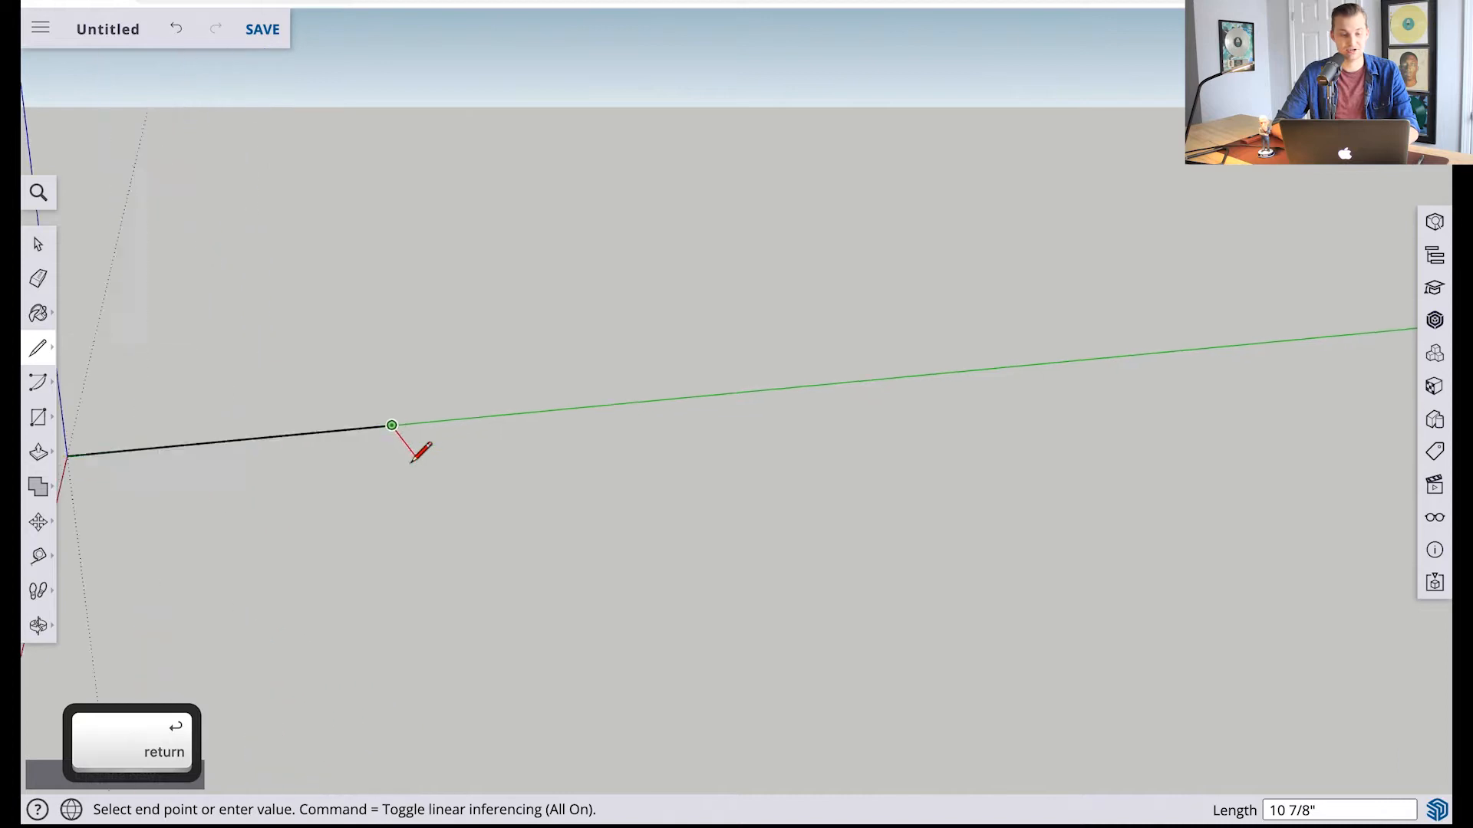
scroll(415, 459, "down", 3)
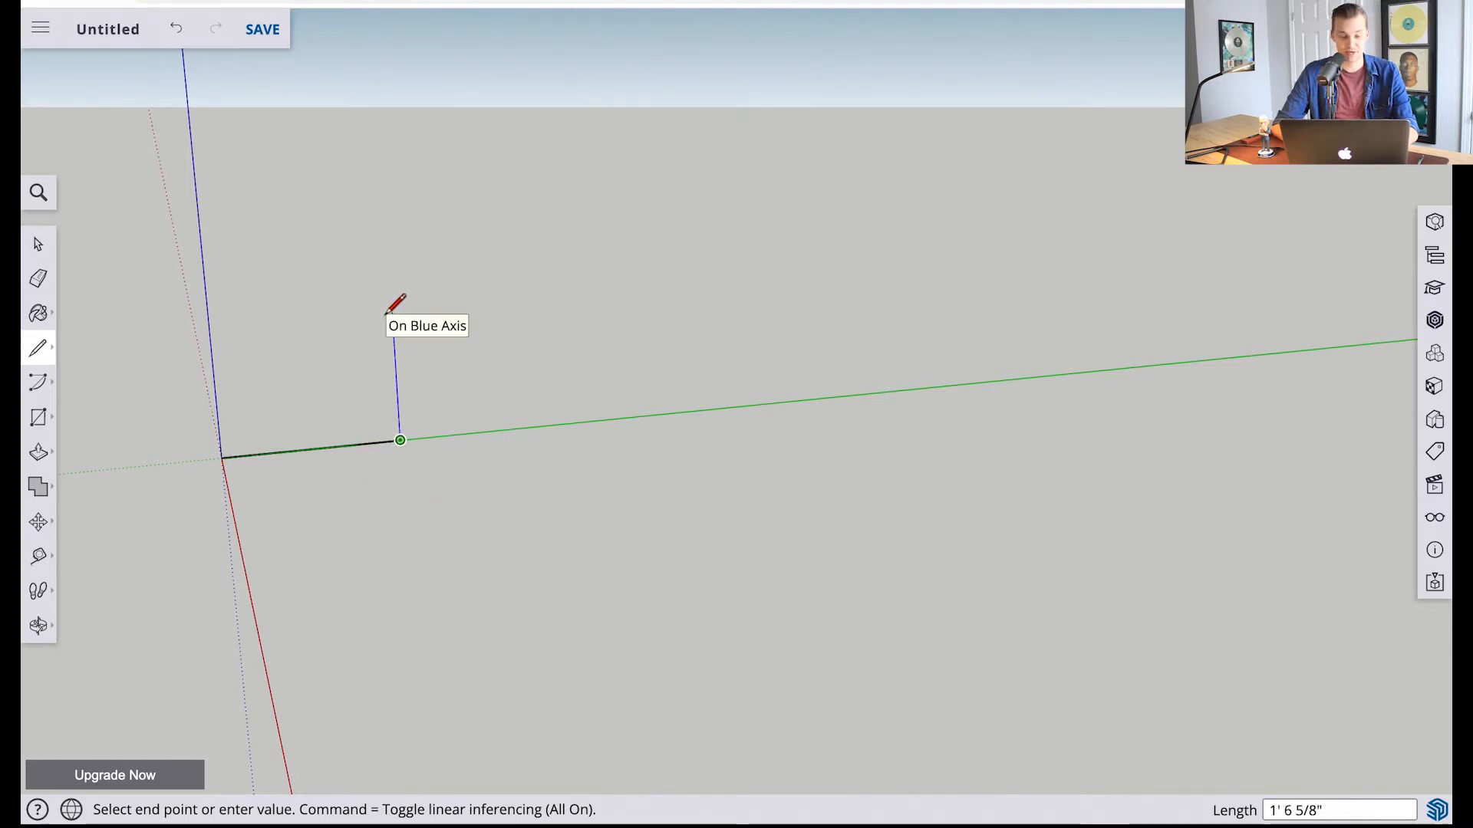
type("3")
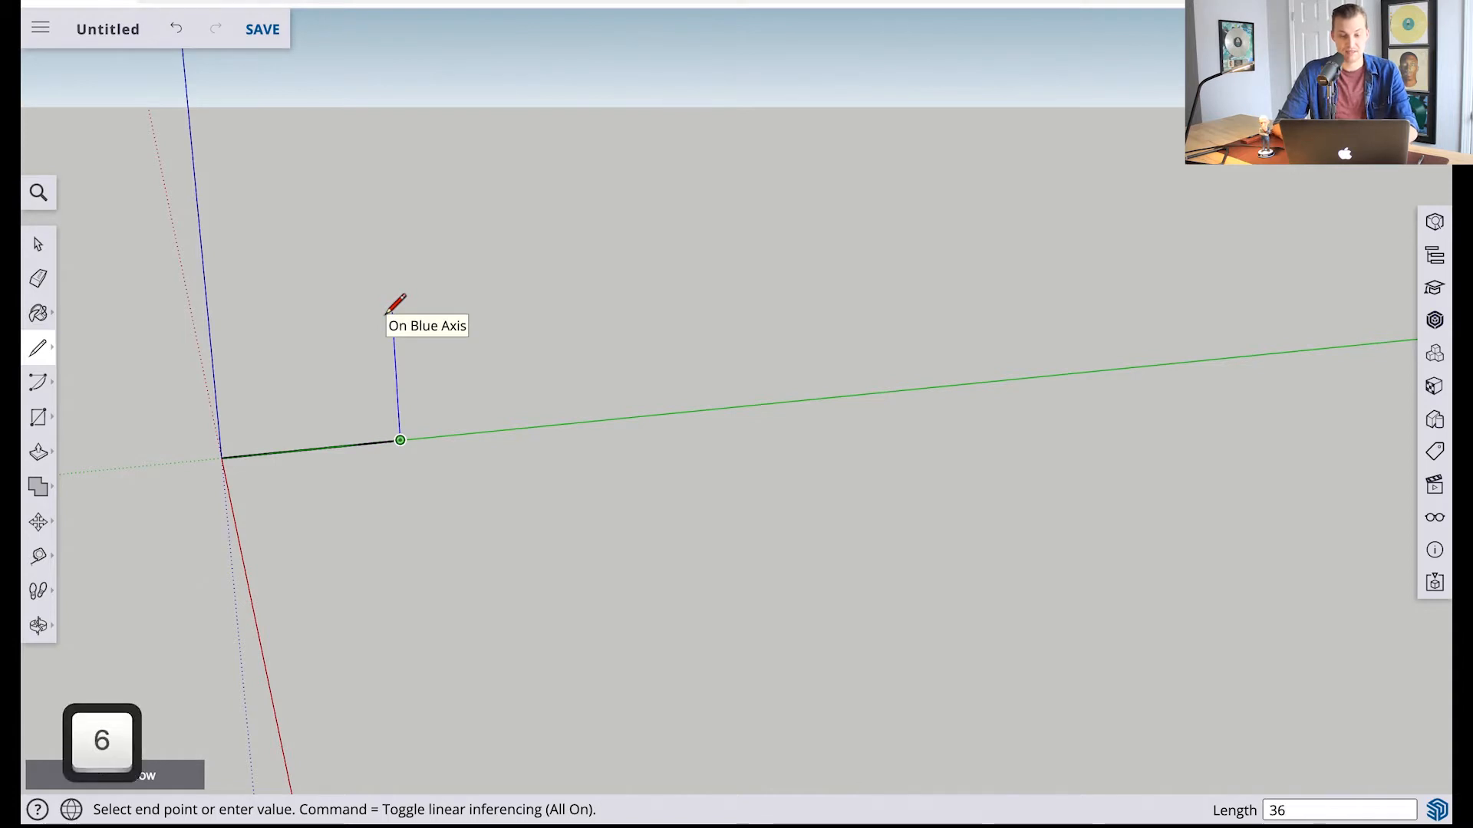
type("6")
key("Return")
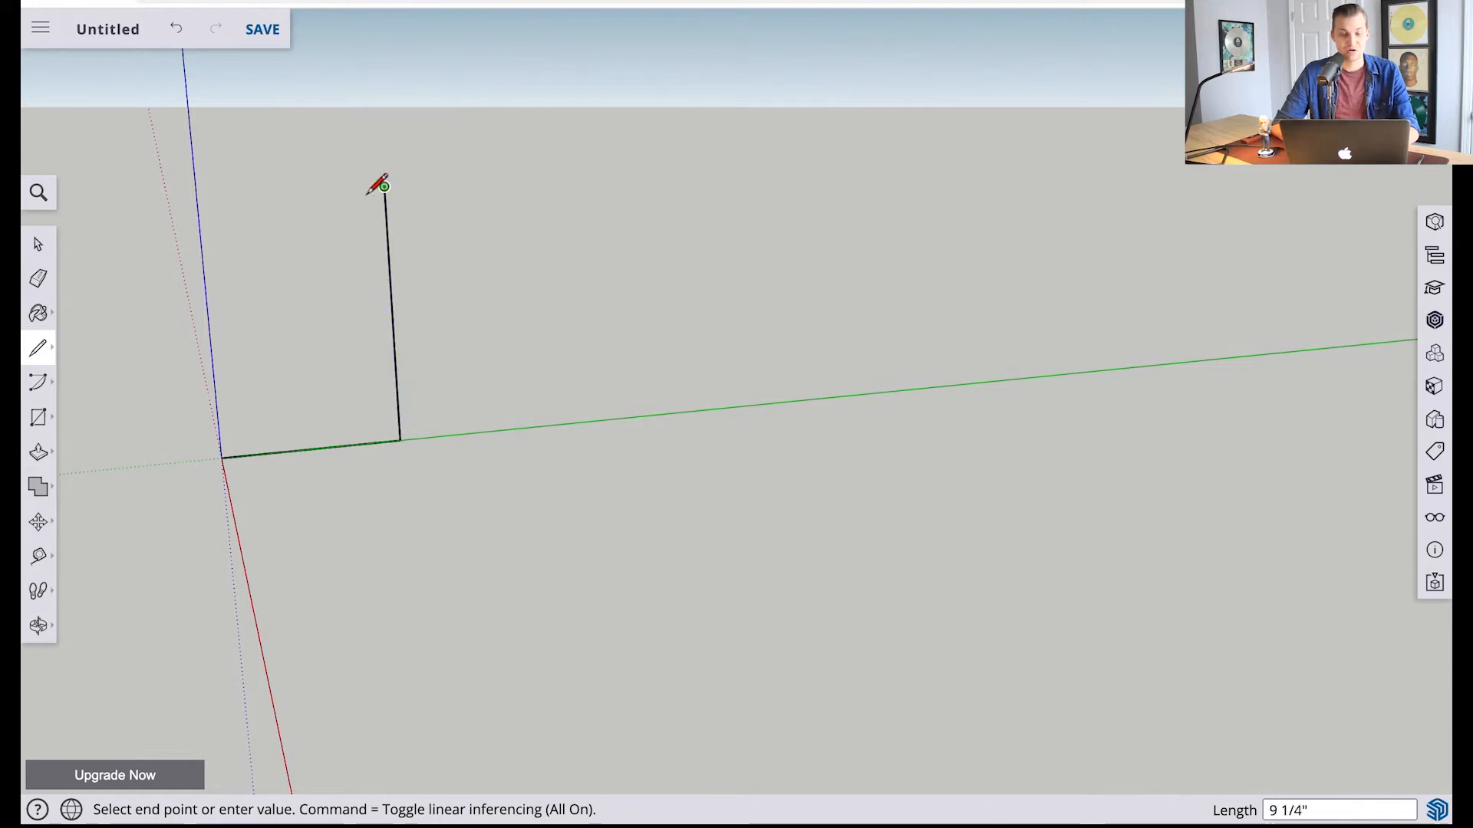
left_click(197, 191)
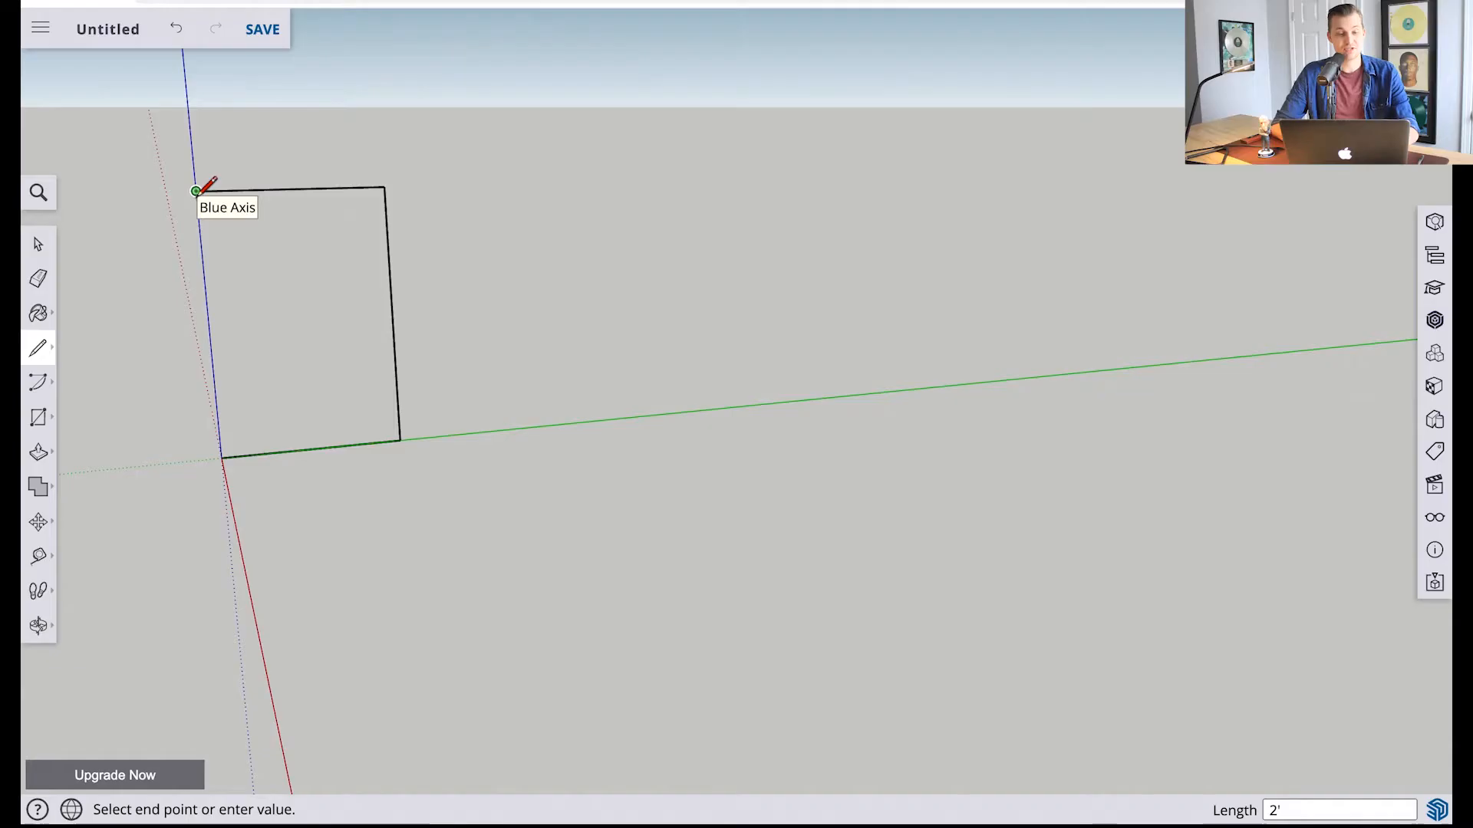
Draw a 34-inch edge down the blue axis from the top corner above the origin
left_click(195, 191)
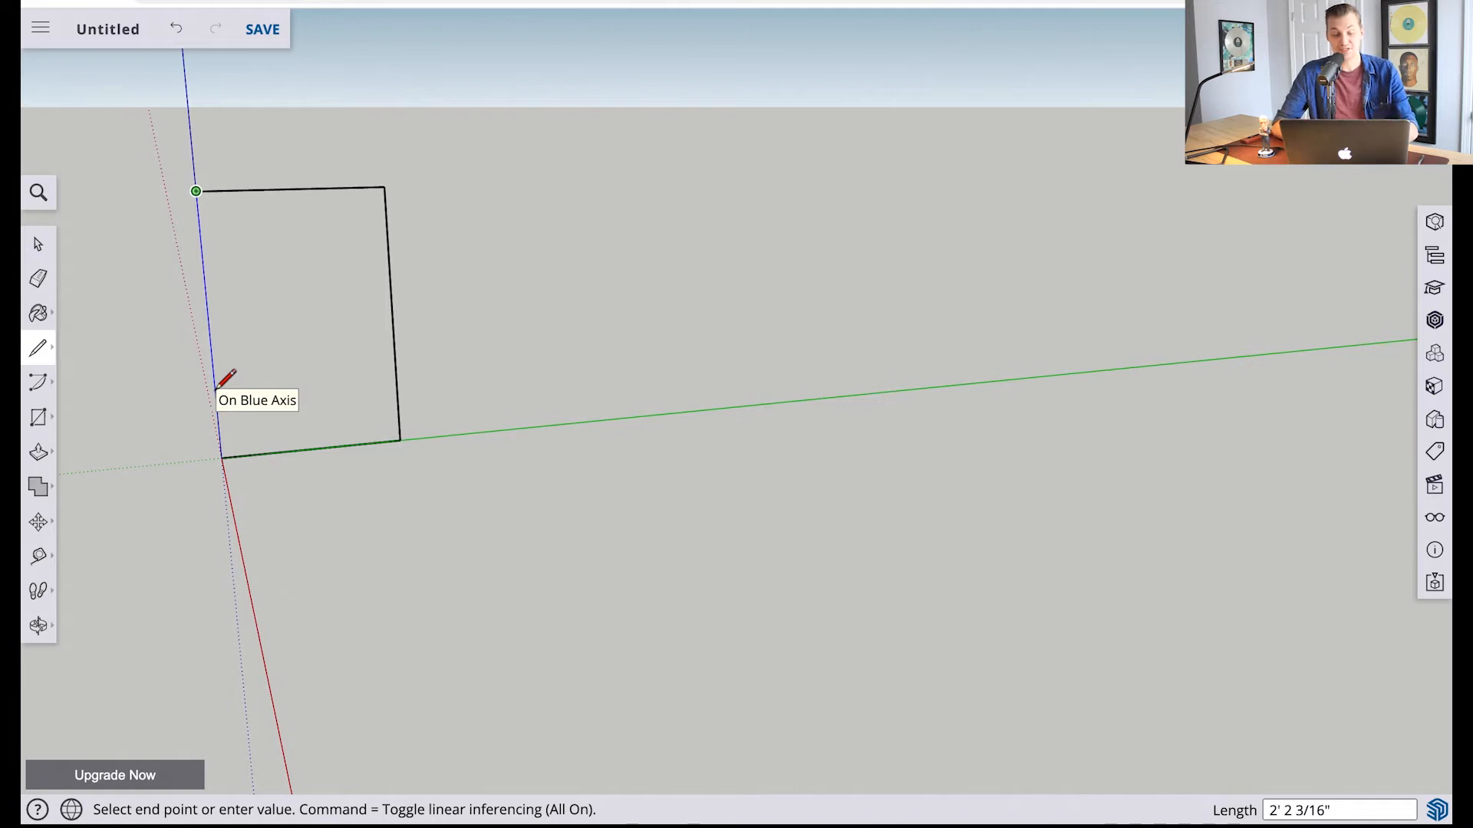
type("34")
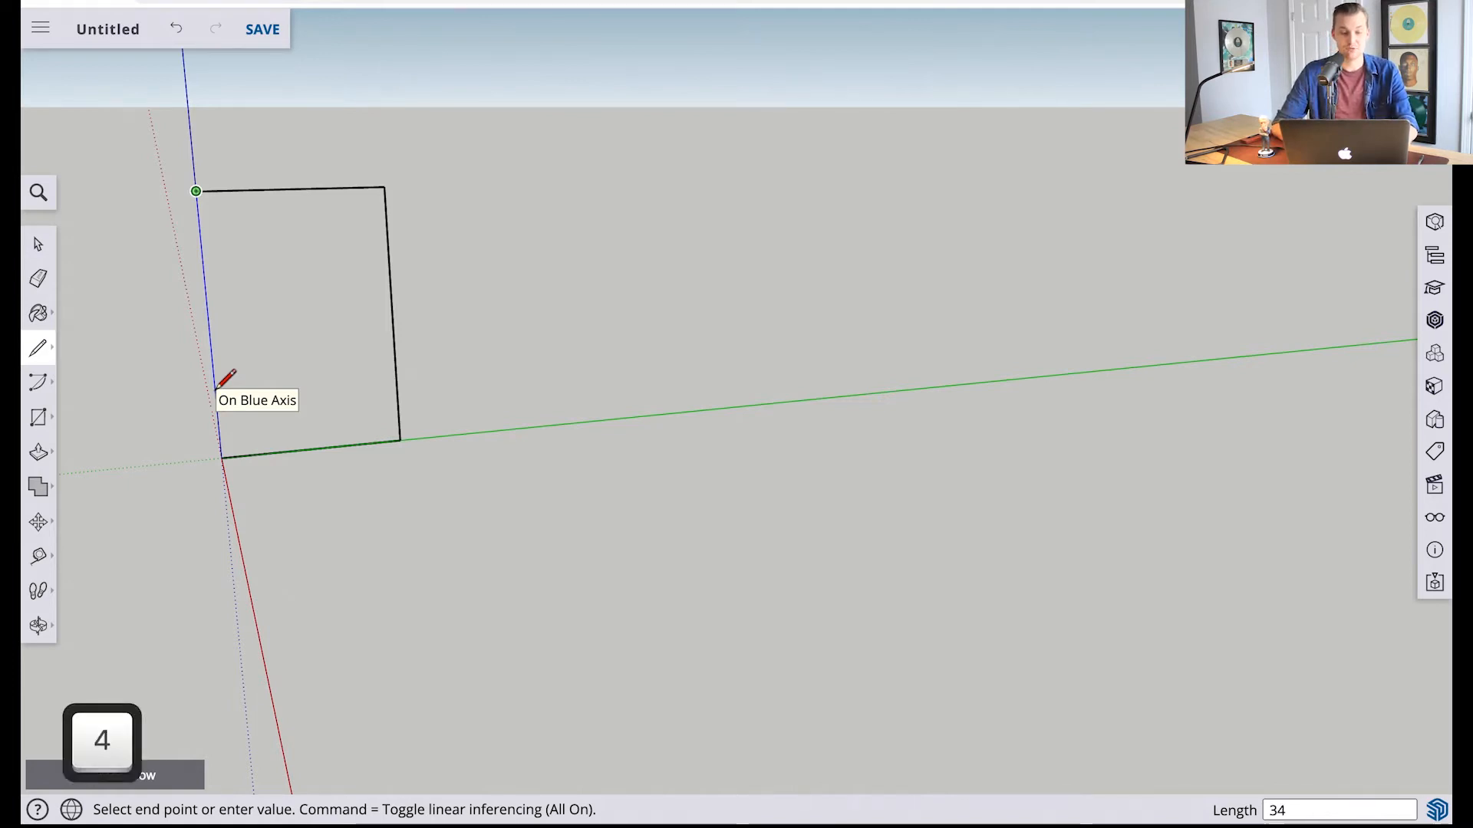
key("Return")
Close the panel outline with a corner notch, drawing 2 inches along the green direction and straight down to the bottom edge
scroll(236, 429, "up", 3)
scroll(234, 441, "up", 2)
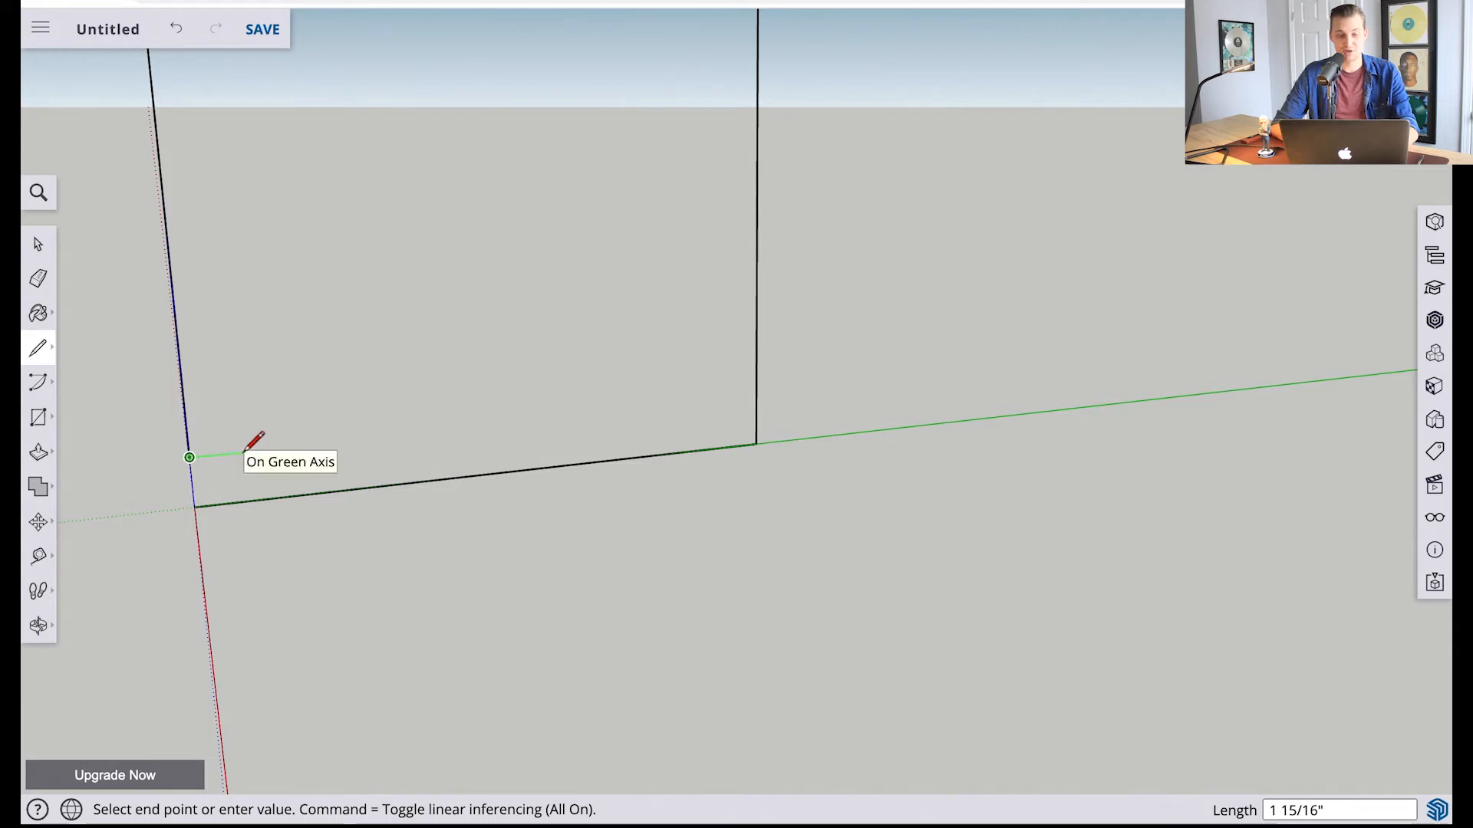
type("2")
key("Return")
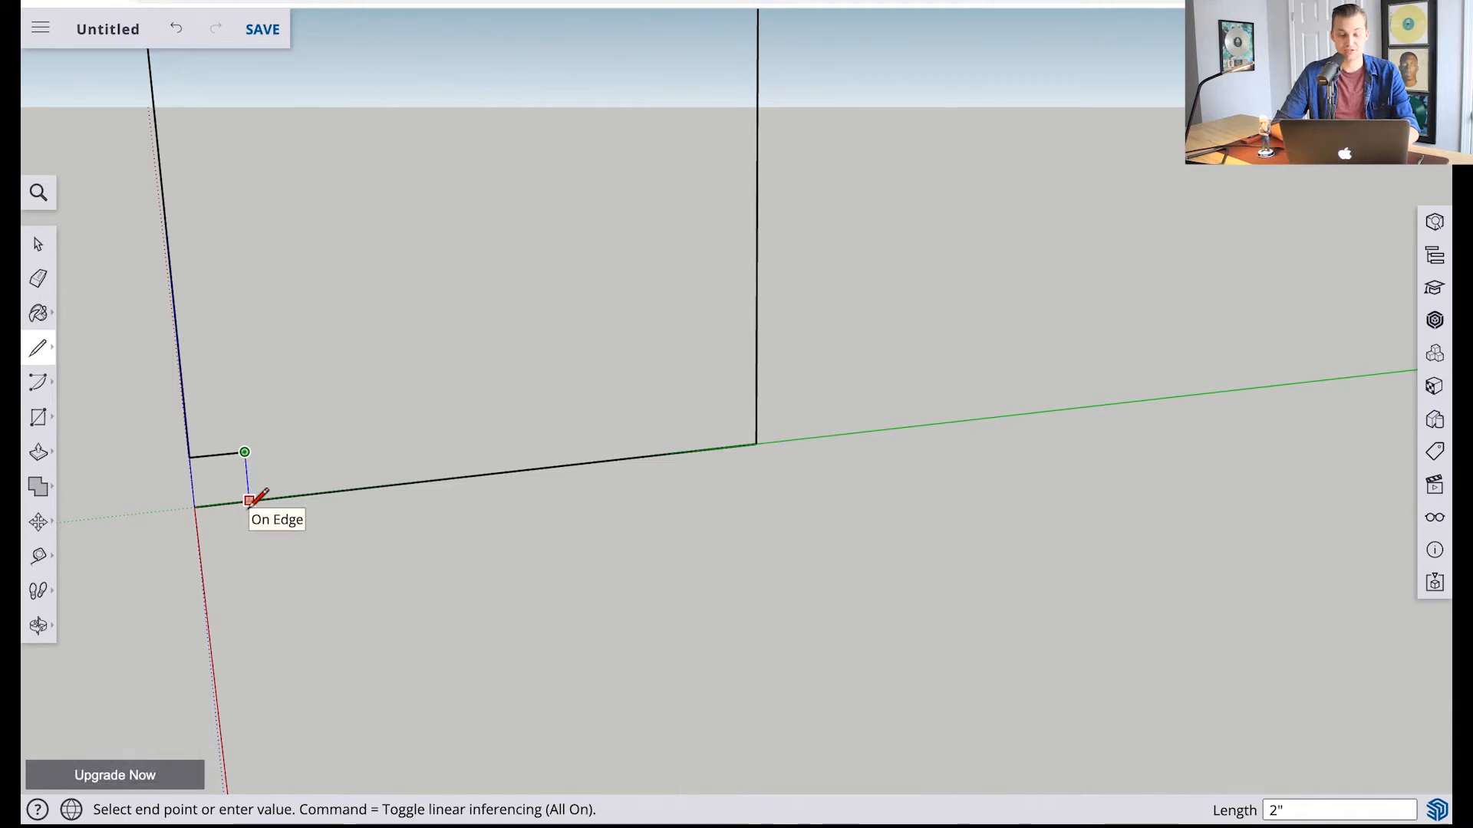
left_click(250, 502)
scroll(251, 504, "down", 5)
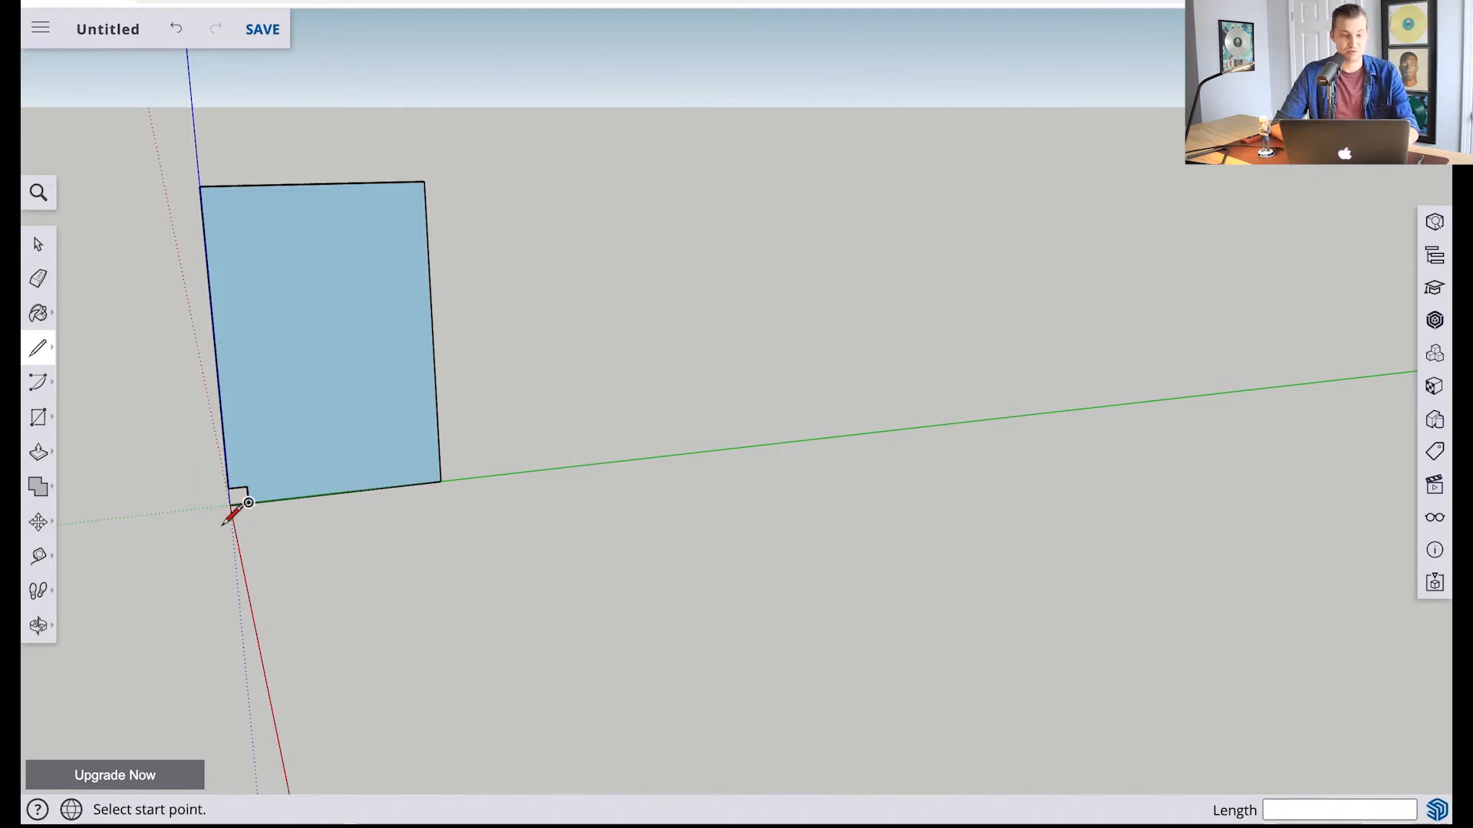
Delete the leftover bottom edge segment between the origin and the notch
scroll(228, 514, "up", 5)
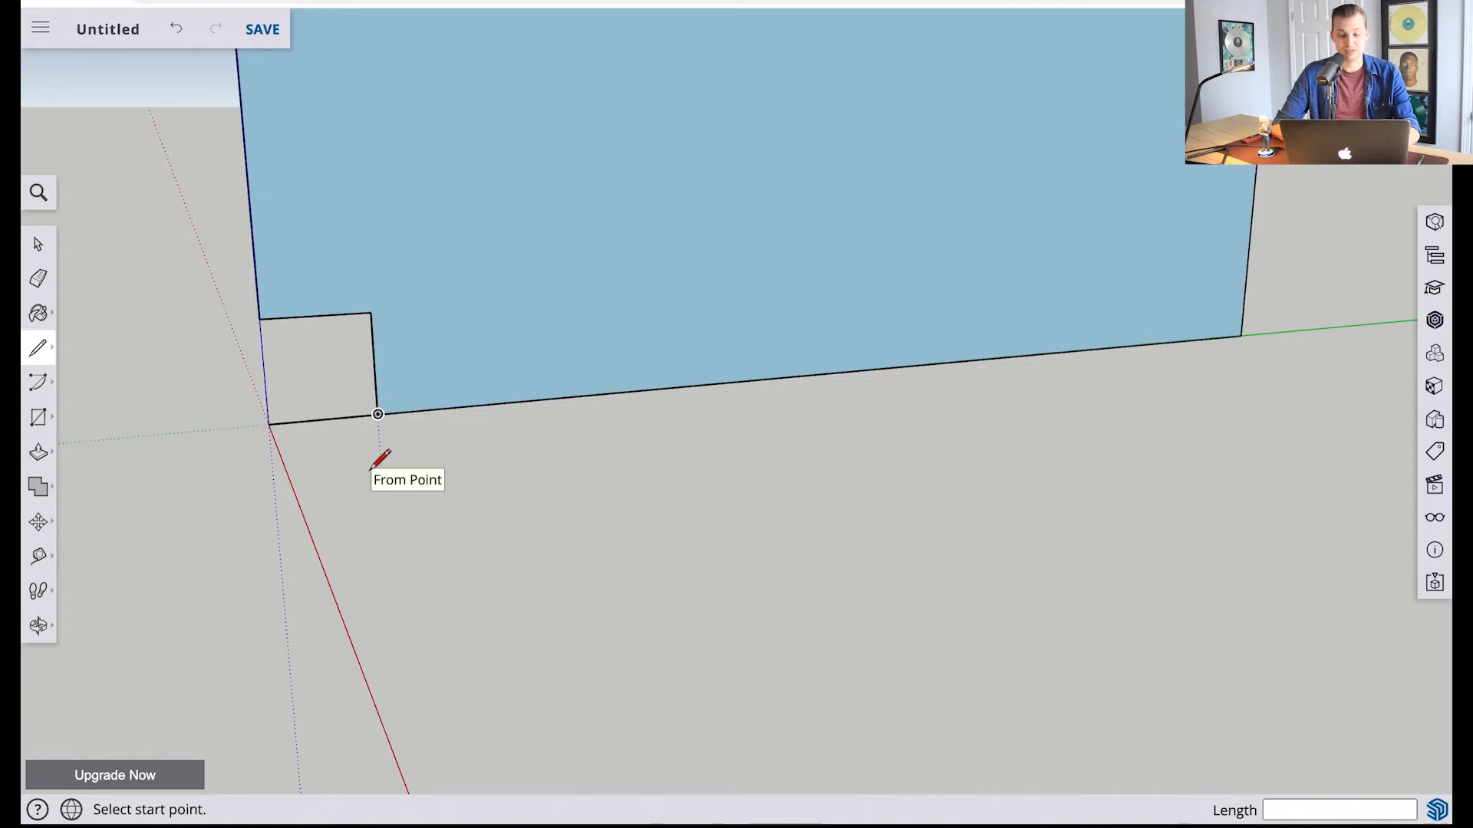
key("space")
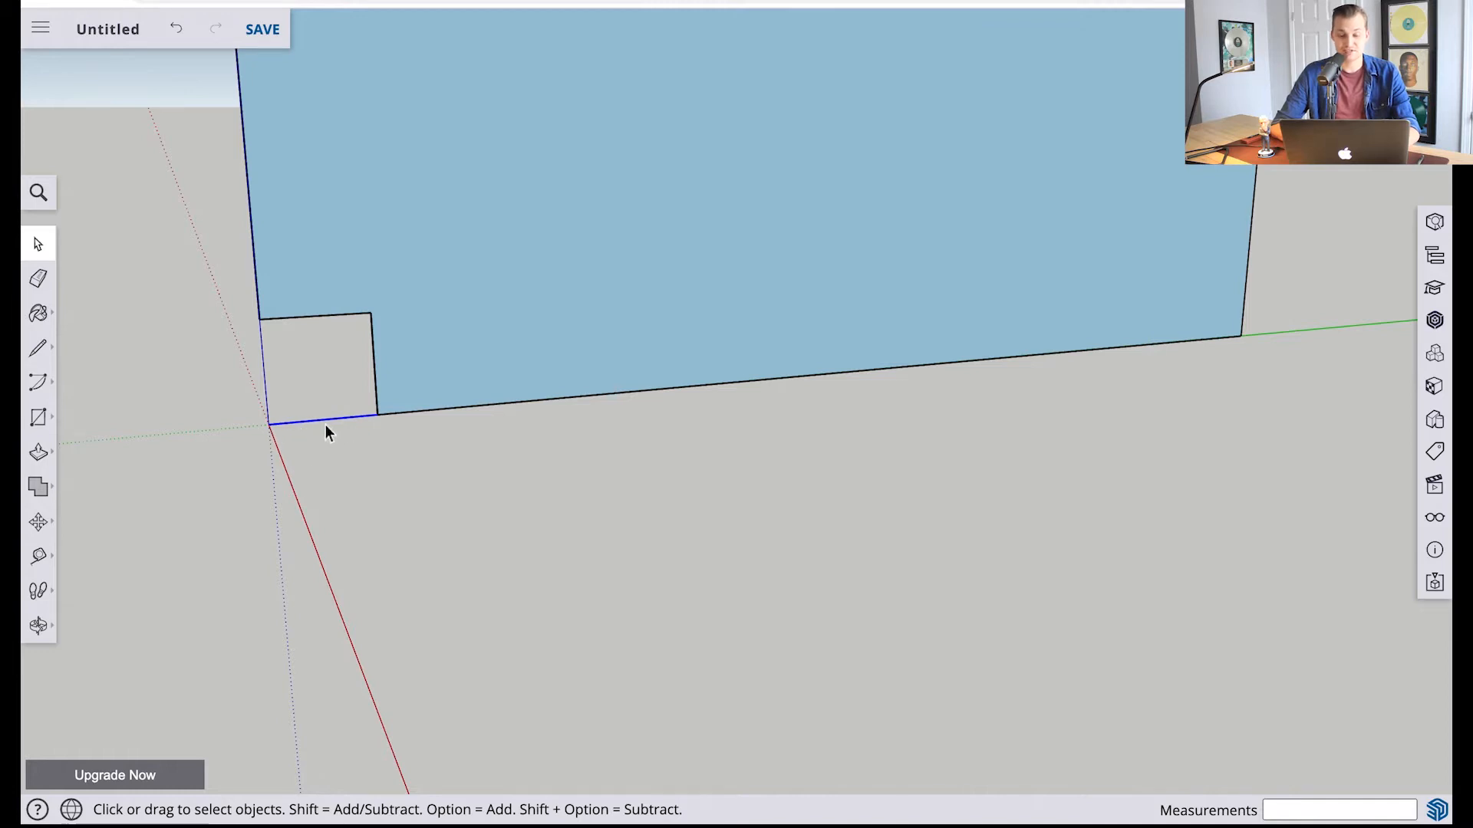
key("BackSpace")
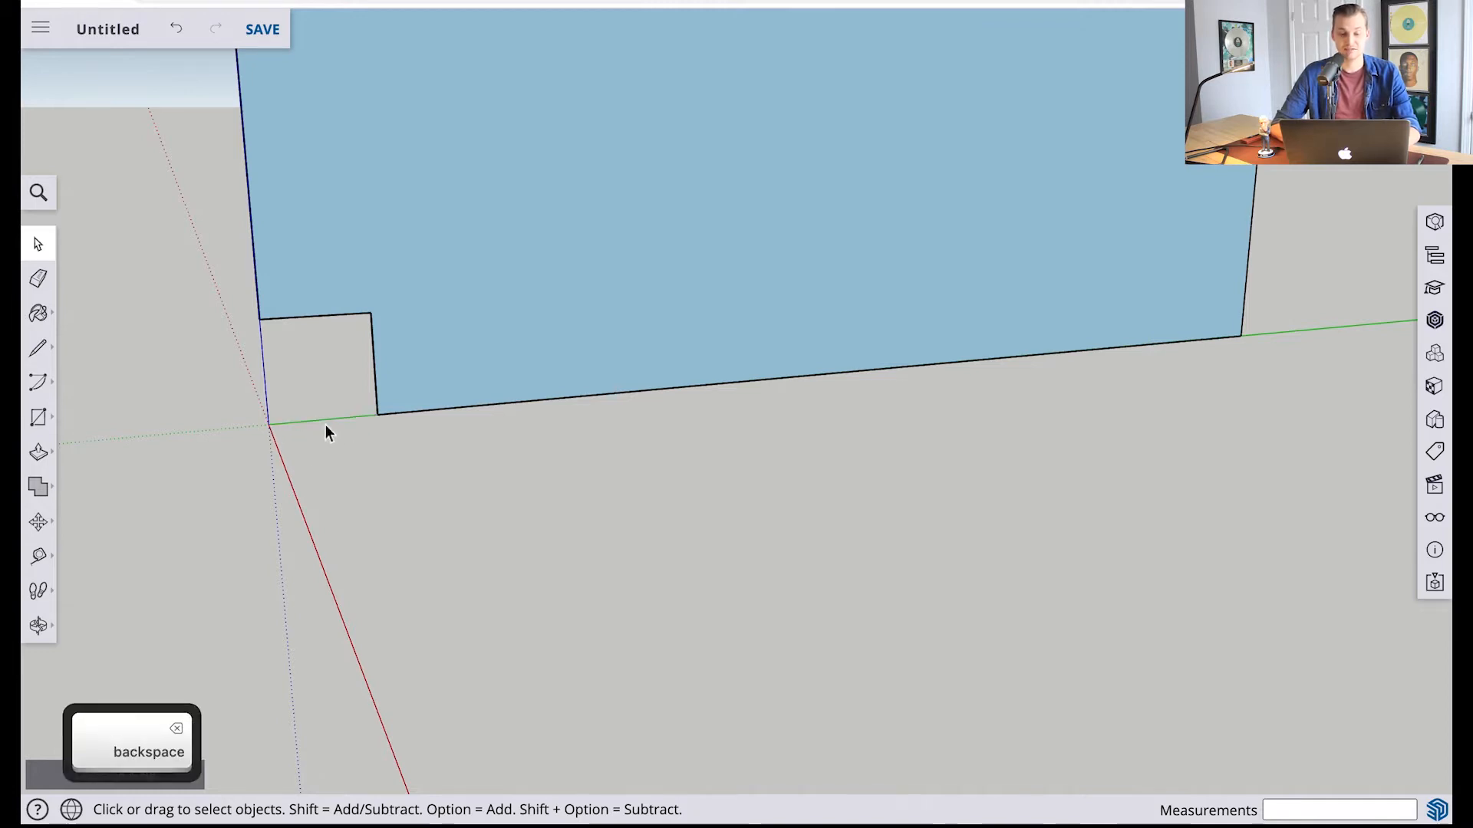
scroll(325, 425, "down", 5)
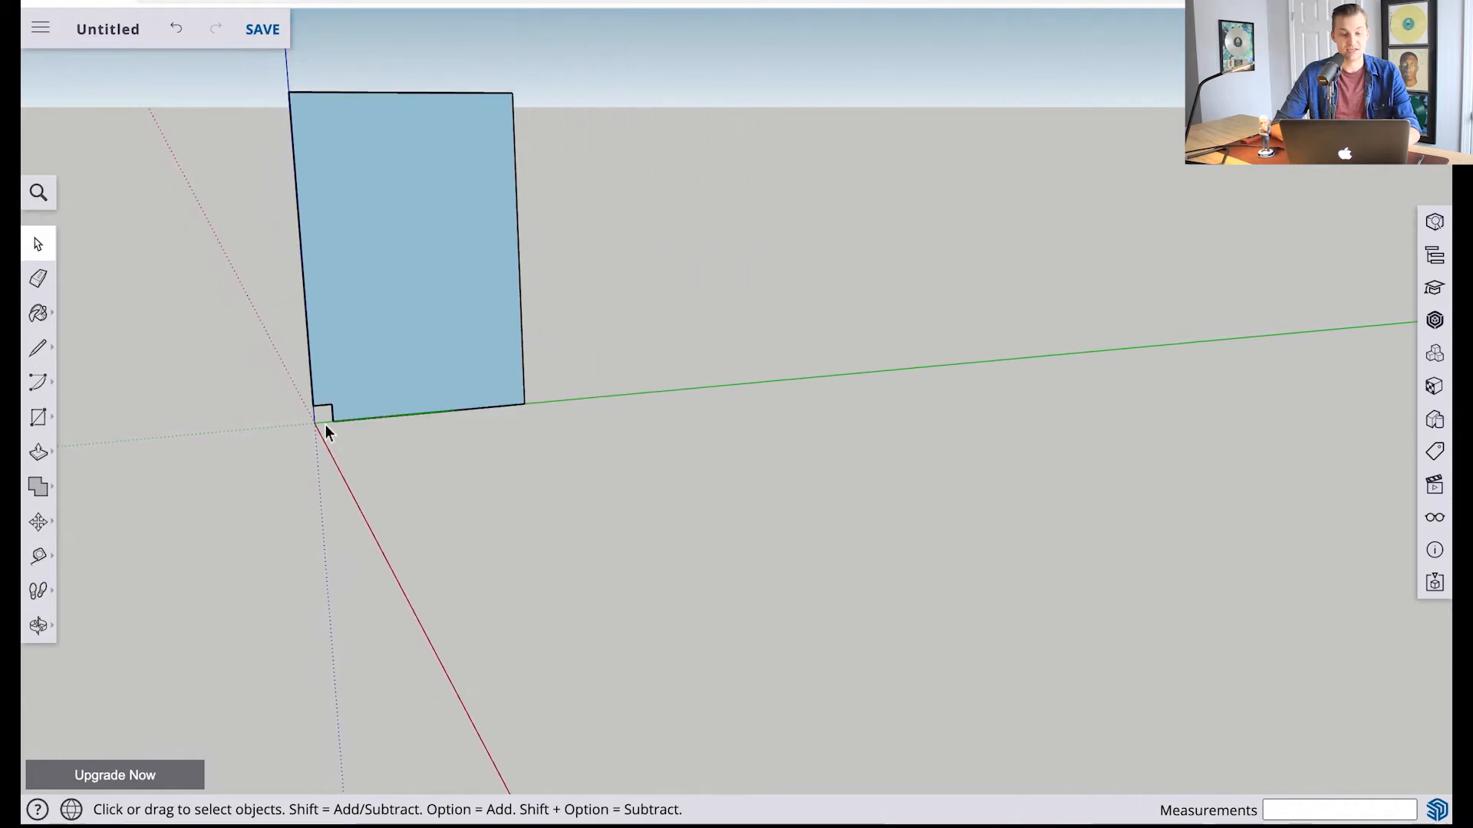
Push/Pull the notched panel face out along the red axis to a thickness of 0.75 inch
scroll(326, 425, "down", 2)
key("o")
left_click_drag(266, 493, 697, 460)
left_click_drag(345, 582, 340, 639)
scroll(414, 394, "up", 4)
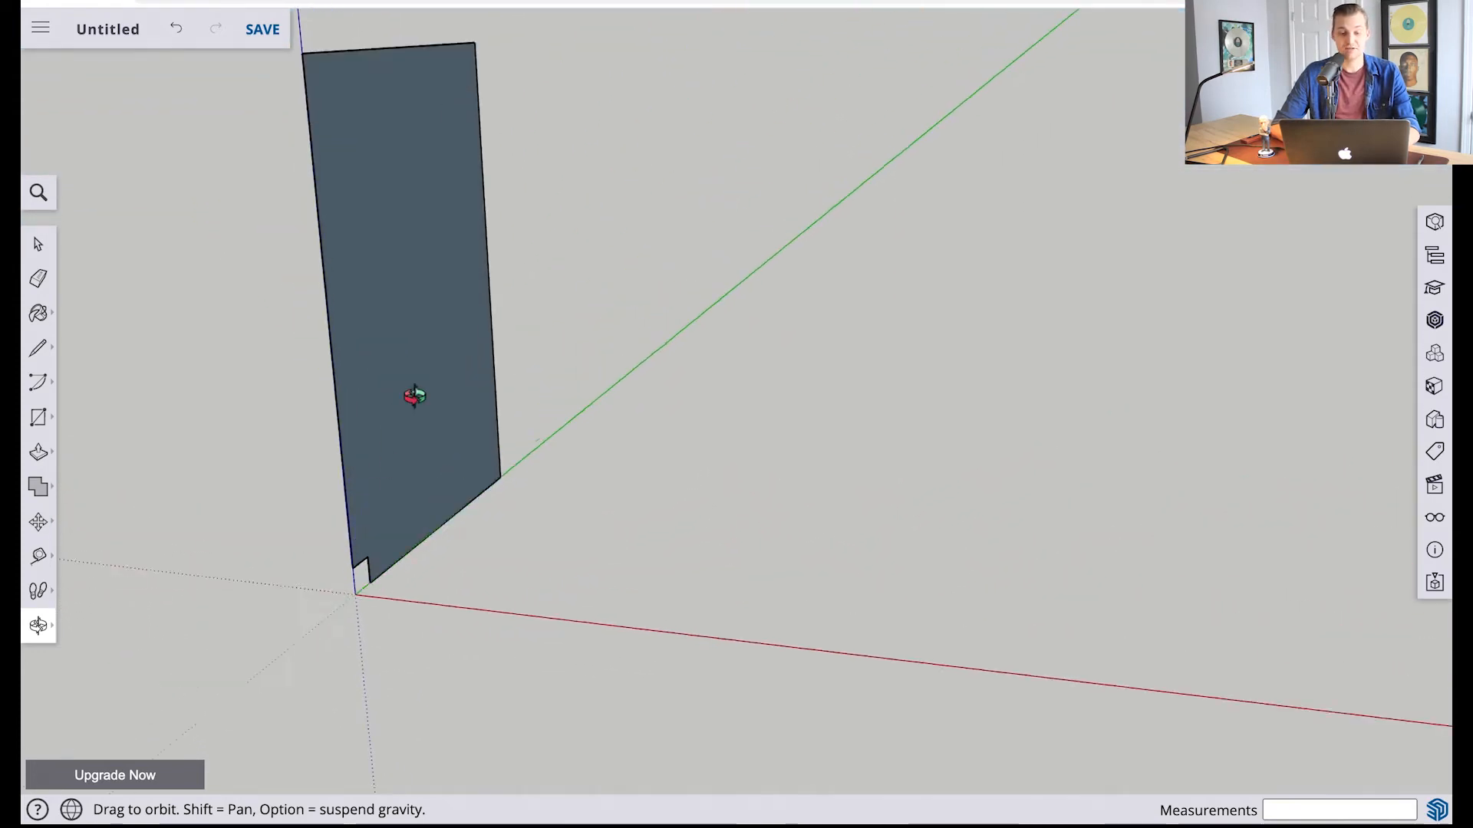
scroll(414, 394, "down", 5)
scroll(414, 394, "up", 2)
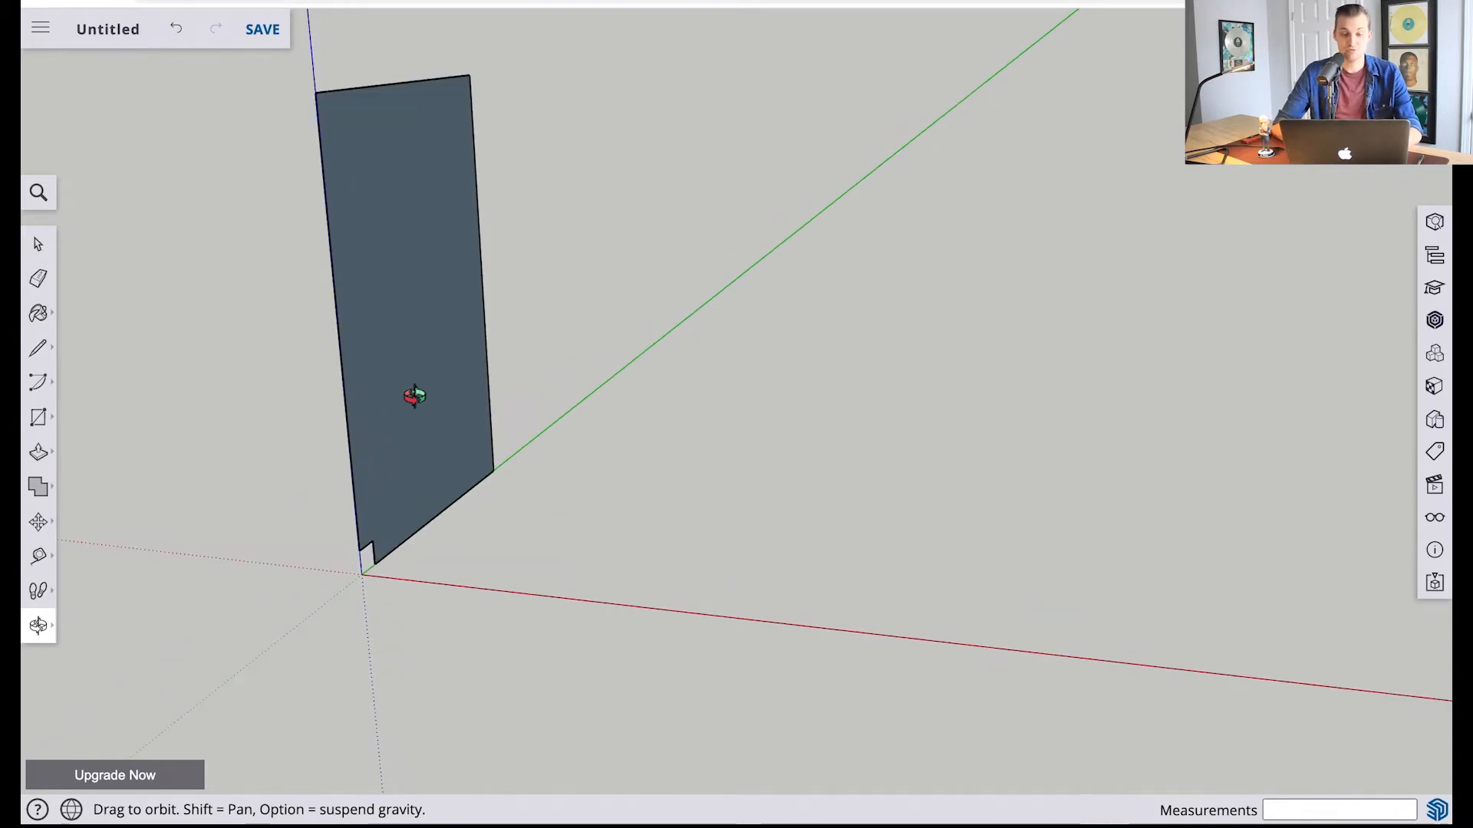
key("p")
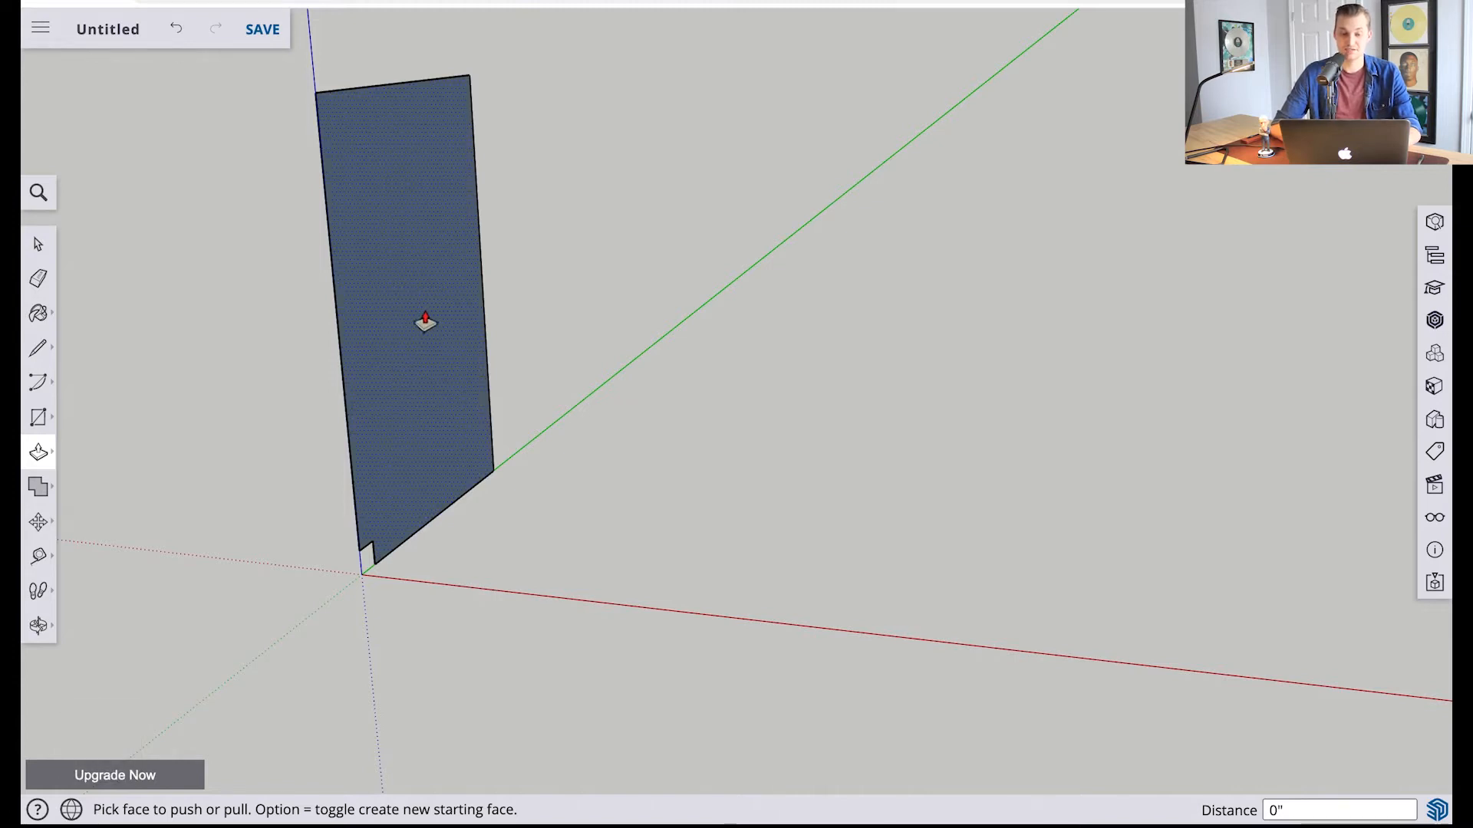
left_click(411, 319)
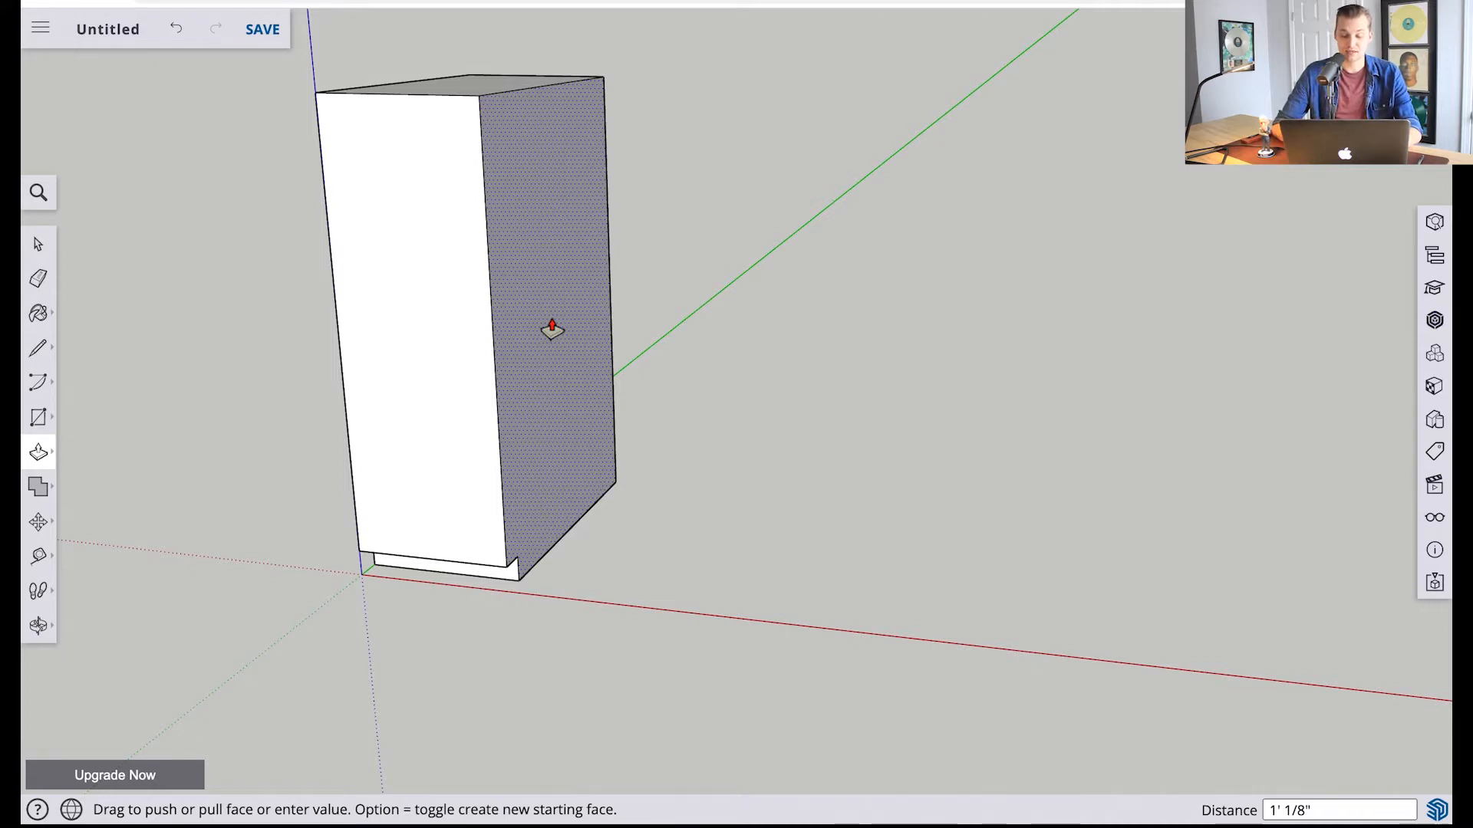
type(".75")
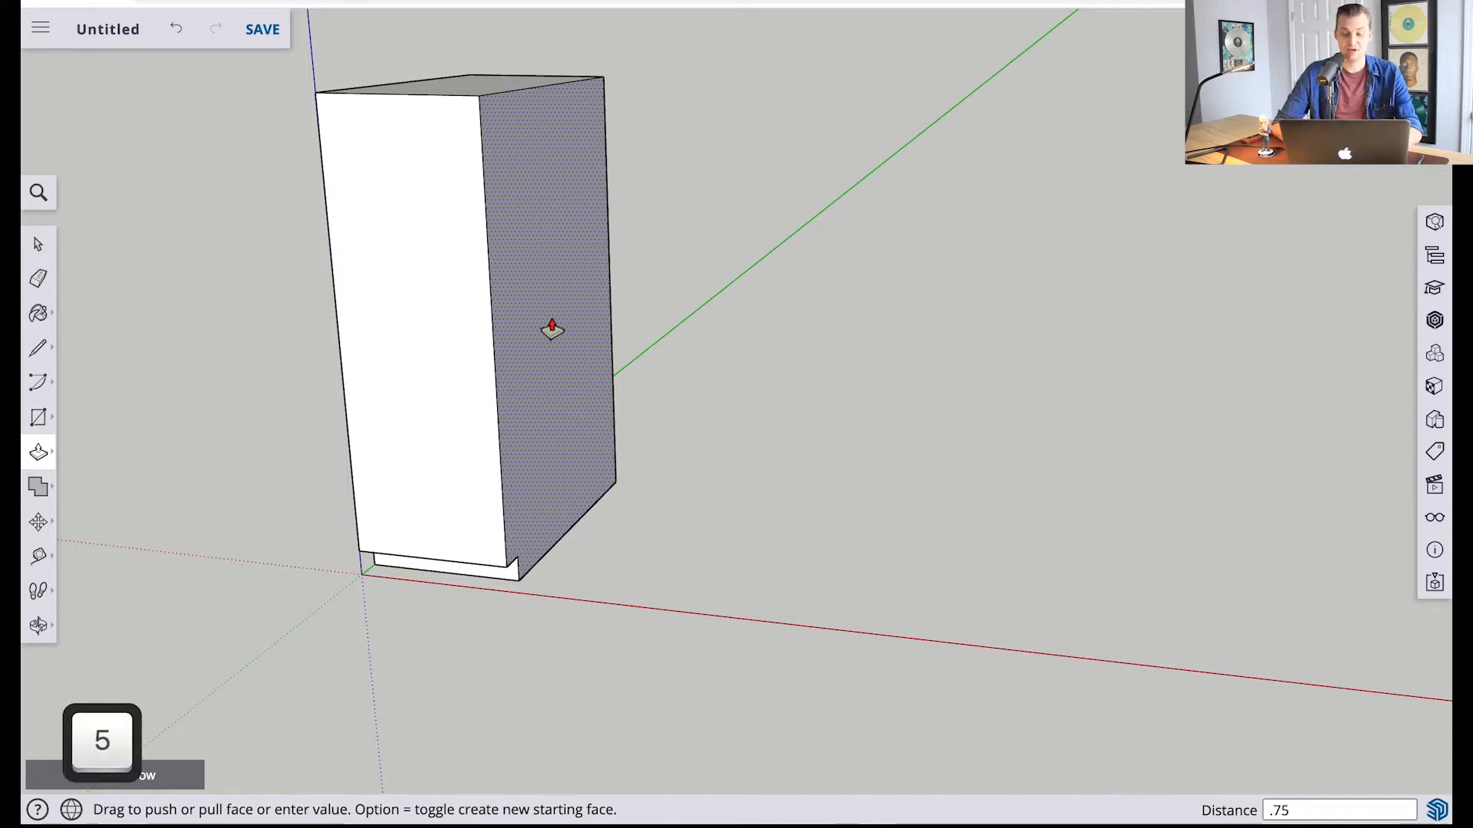
key("Return")
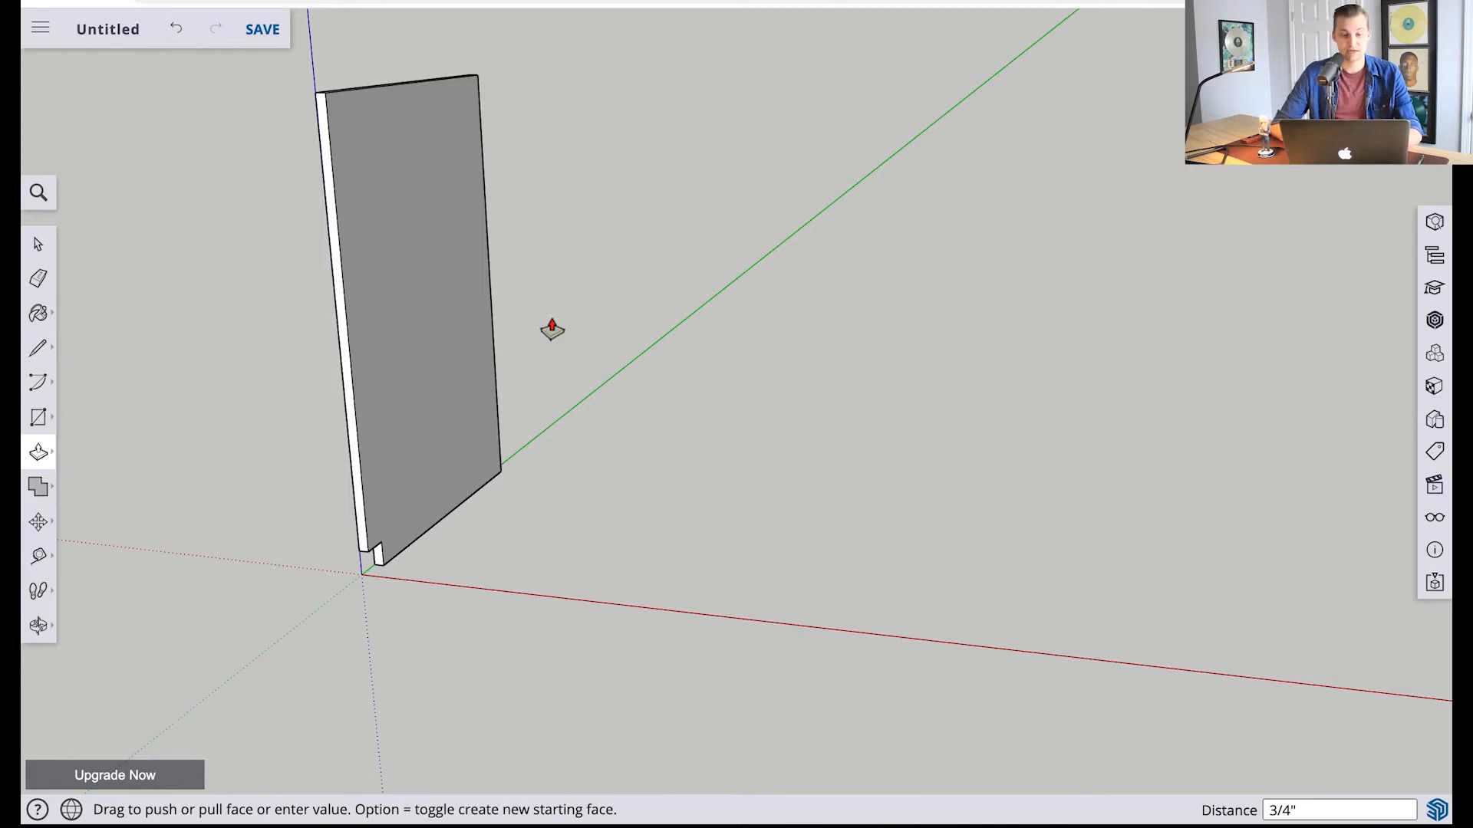
Make the whole notched panel a component with the definition name "Vertical Pane"
scroll(551, 330, "down", 4)
scroll(533, 265, "up", 5)
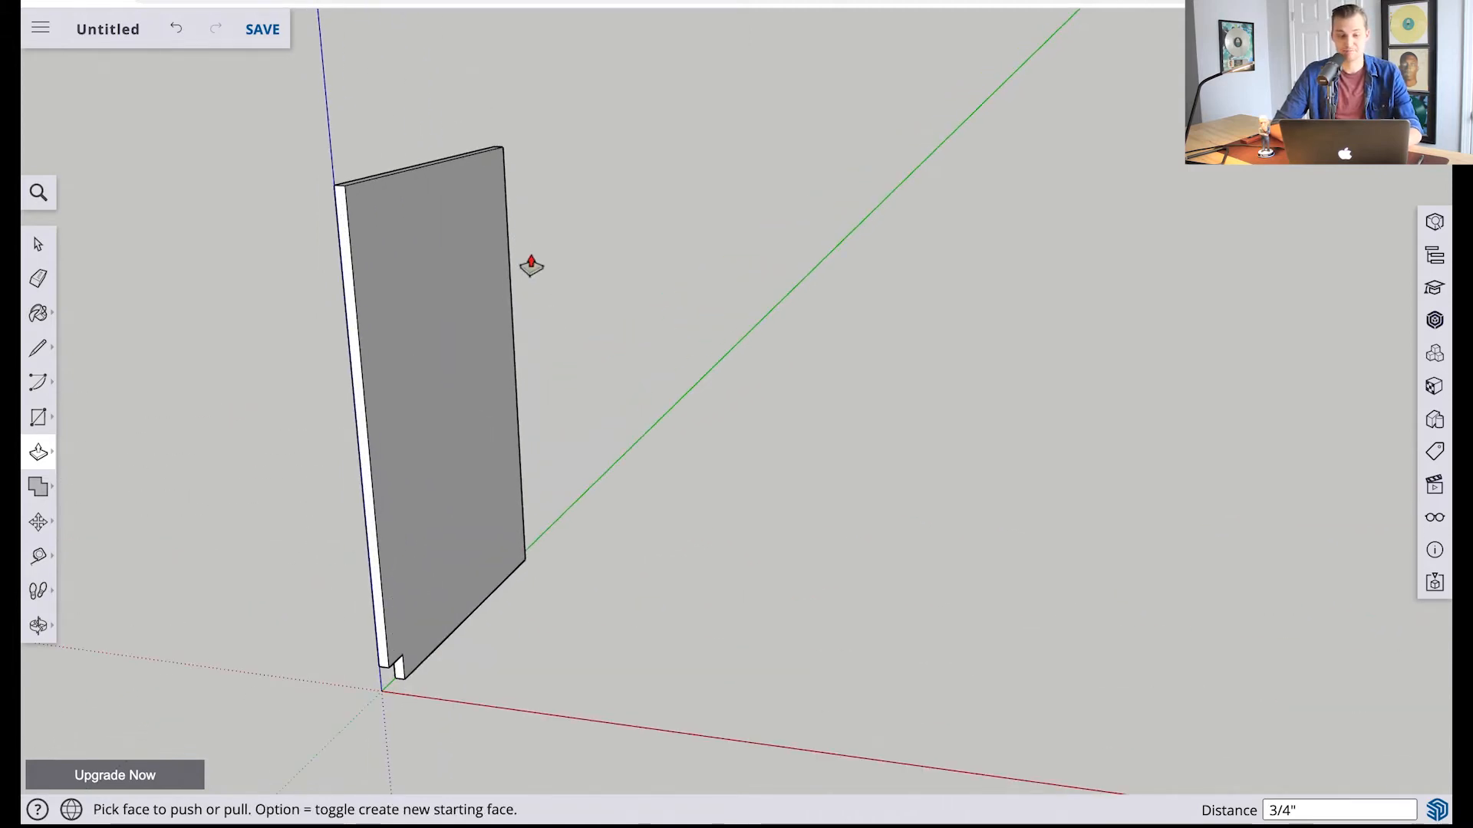
key("o")
mouse_move(305, 419)
left_mouse_down()
mouse_move(611, 424)
mouse_move(831, 348)
mouse_move(839, 316)
mouse_move(686, 373)
mouse_move(355, 430)
mouse_move(323, 411)
left_mouse_up()
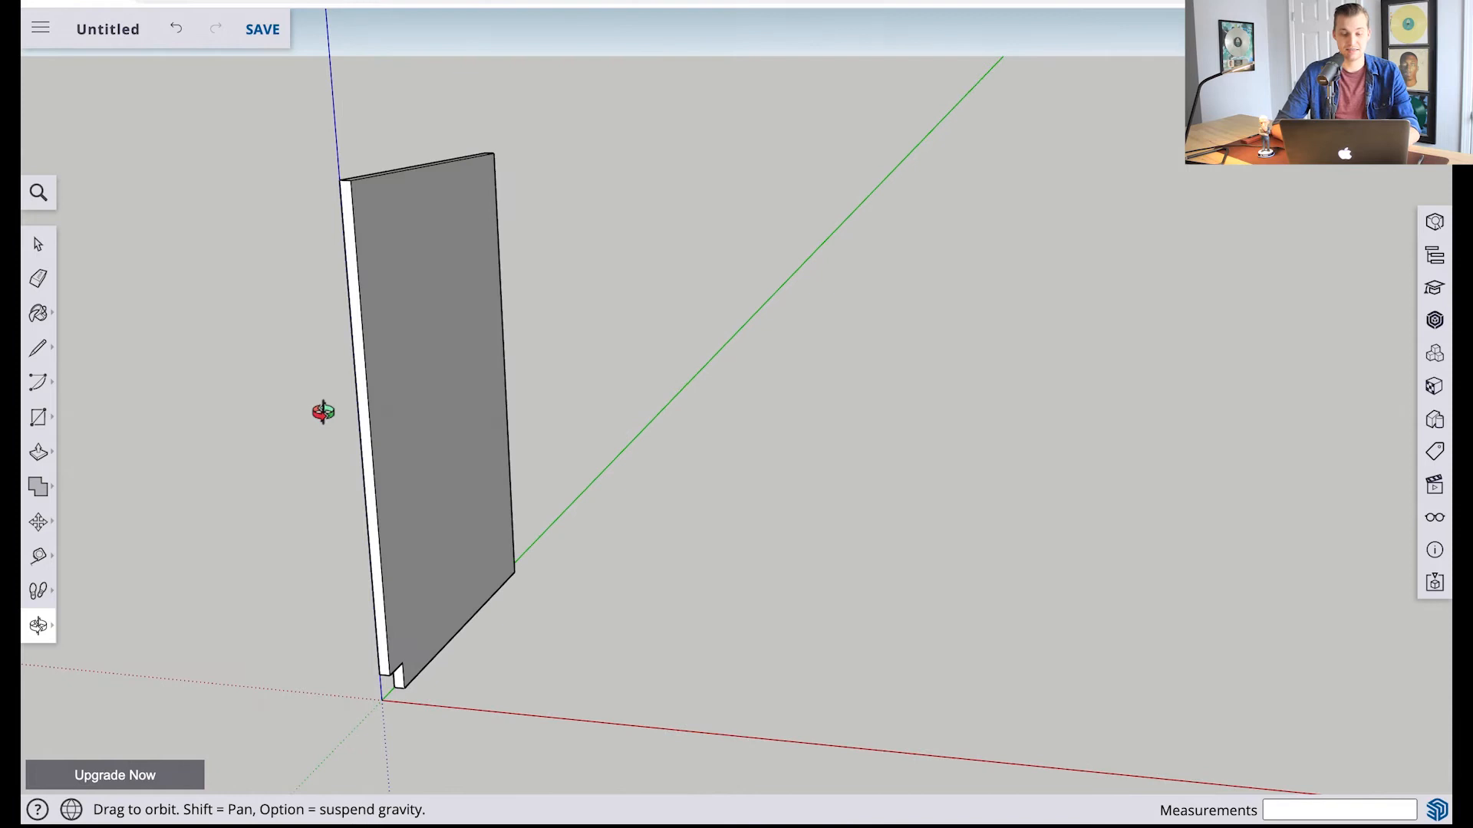
key("space")
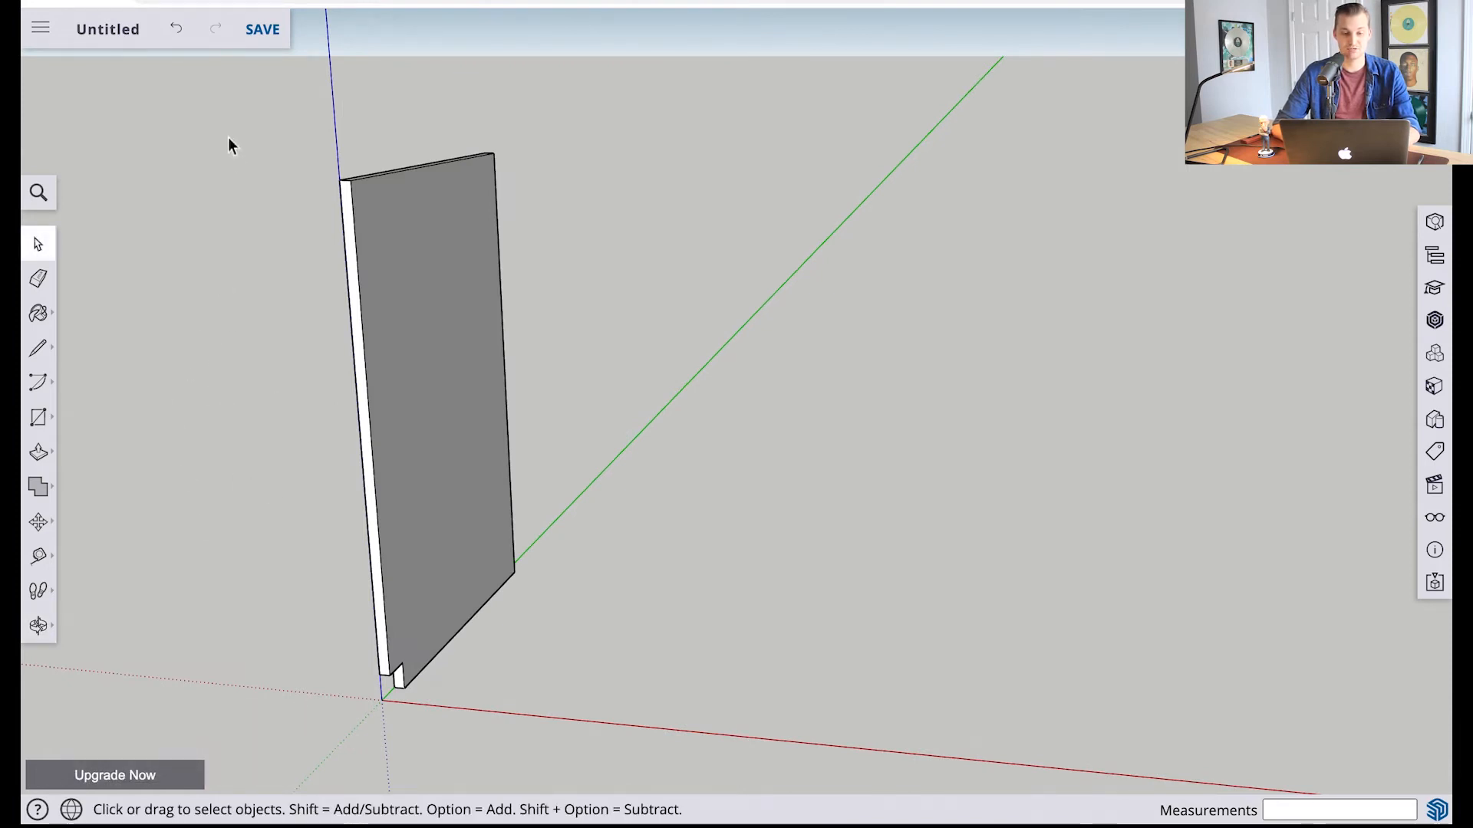
left_click_drag(237, 93, 609, 730)
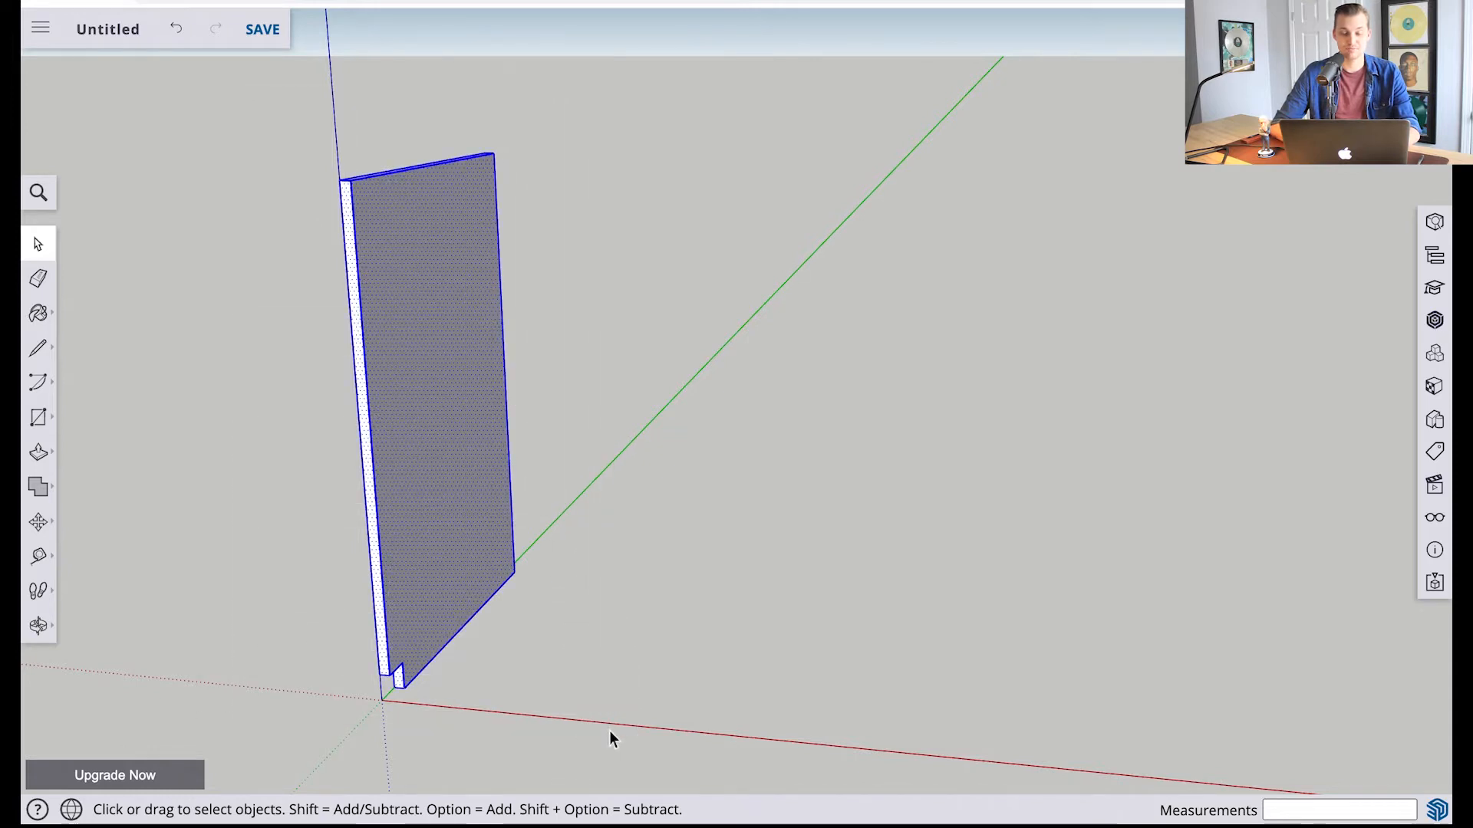
right_click(414, 434)
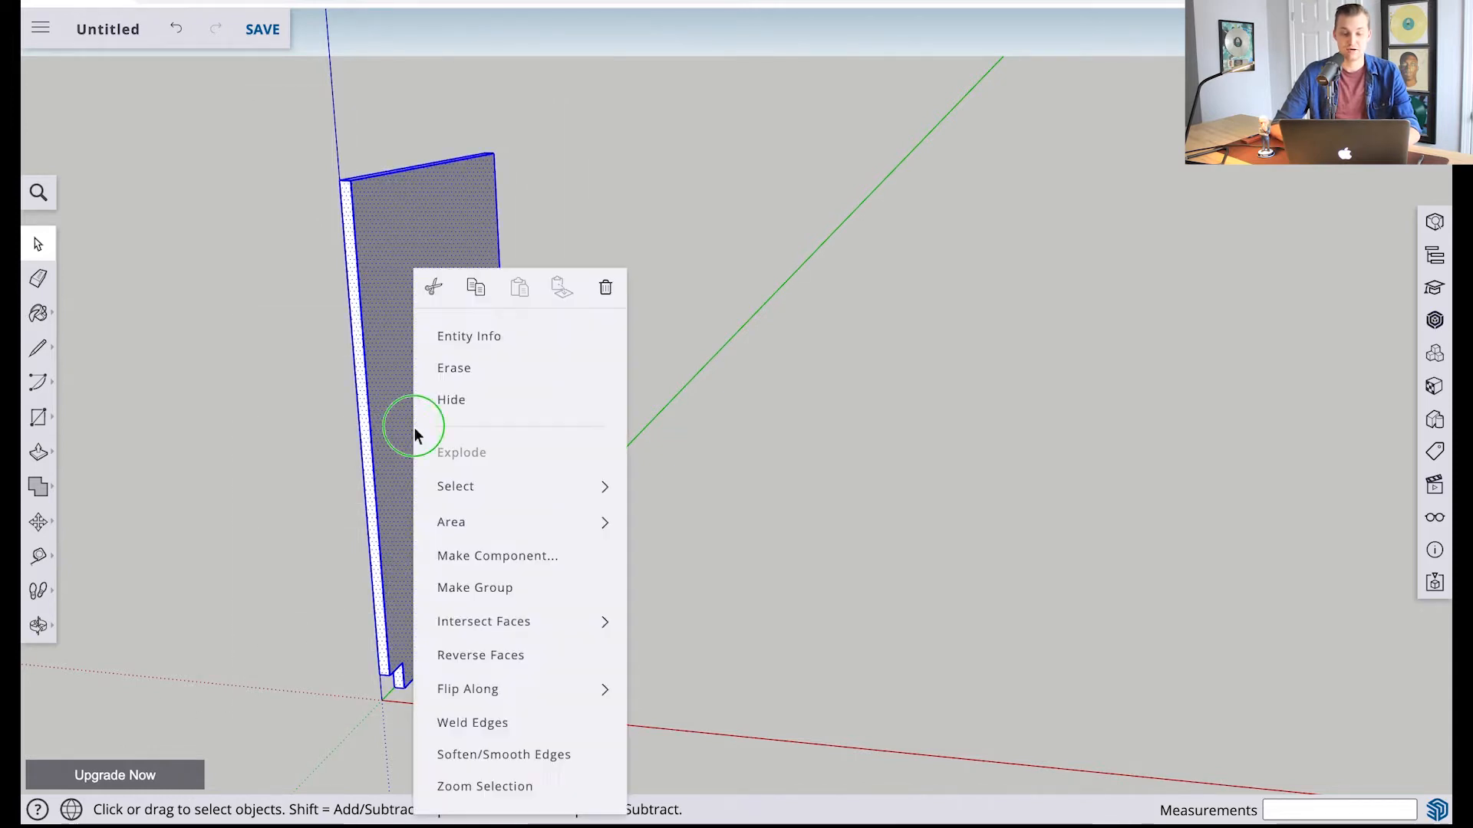
left_click(466, 555)
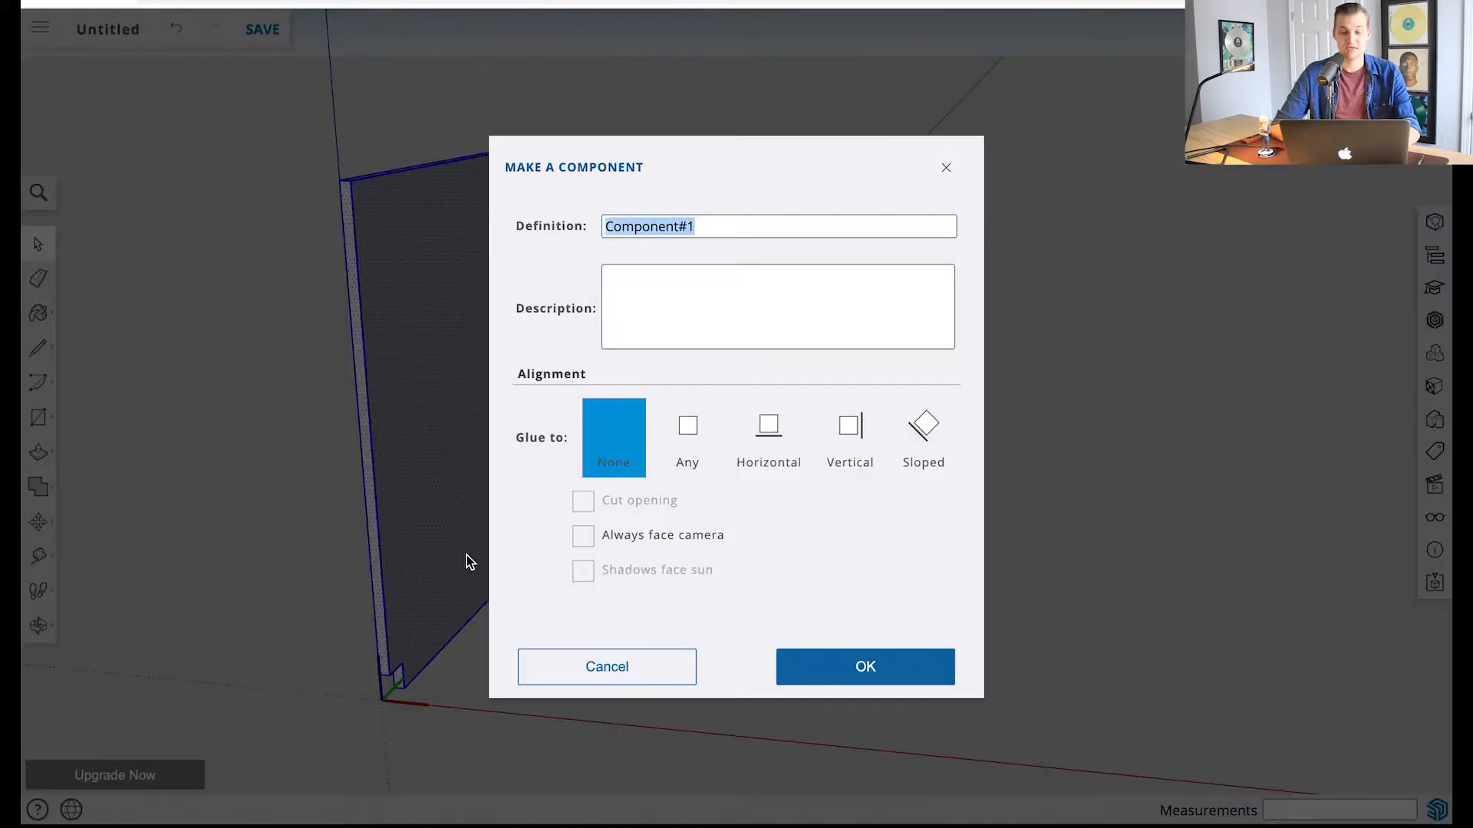
key("Caps_Lock")
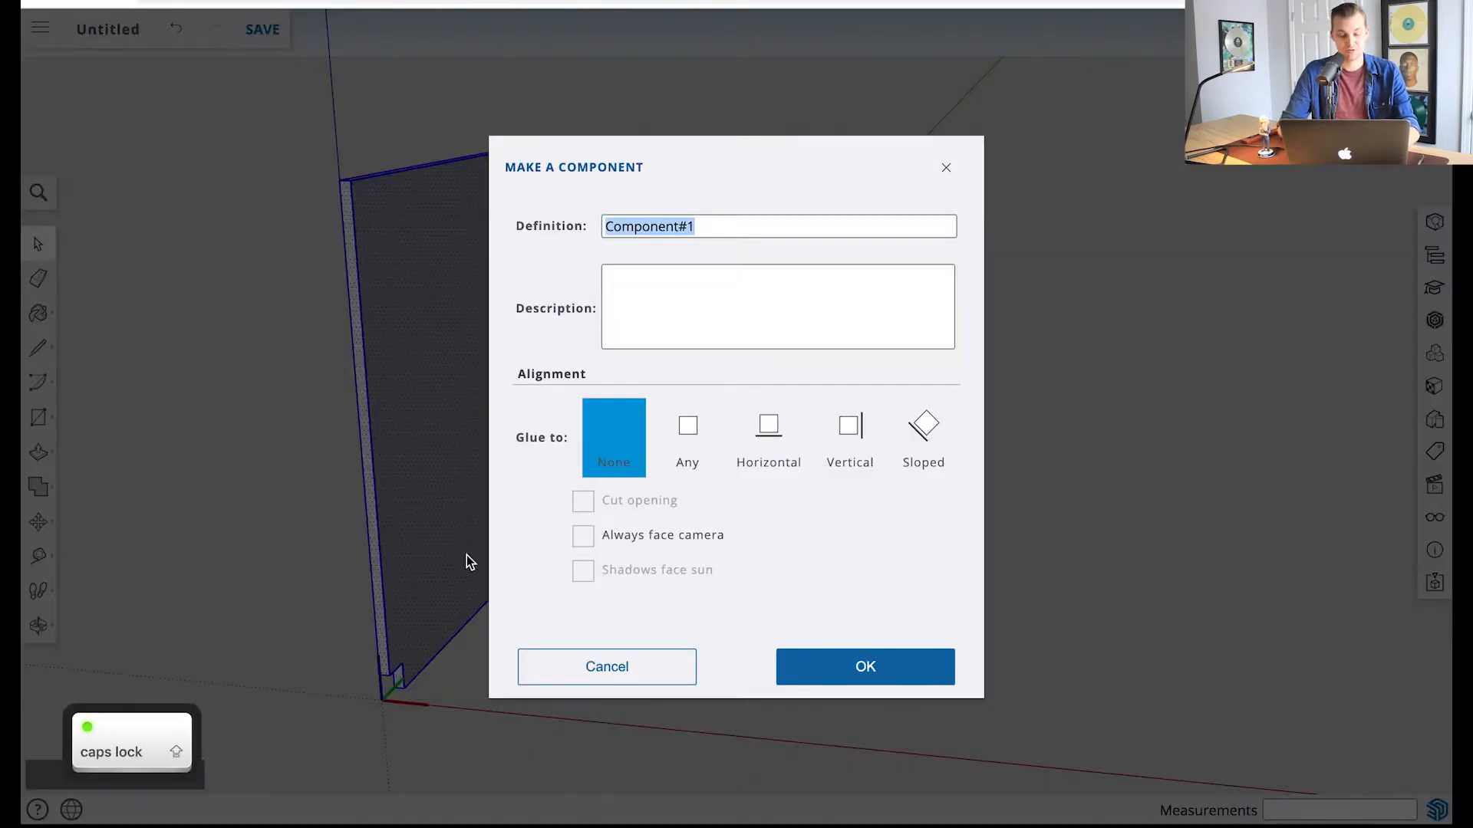
type("Vertical Pane")
key("Return")
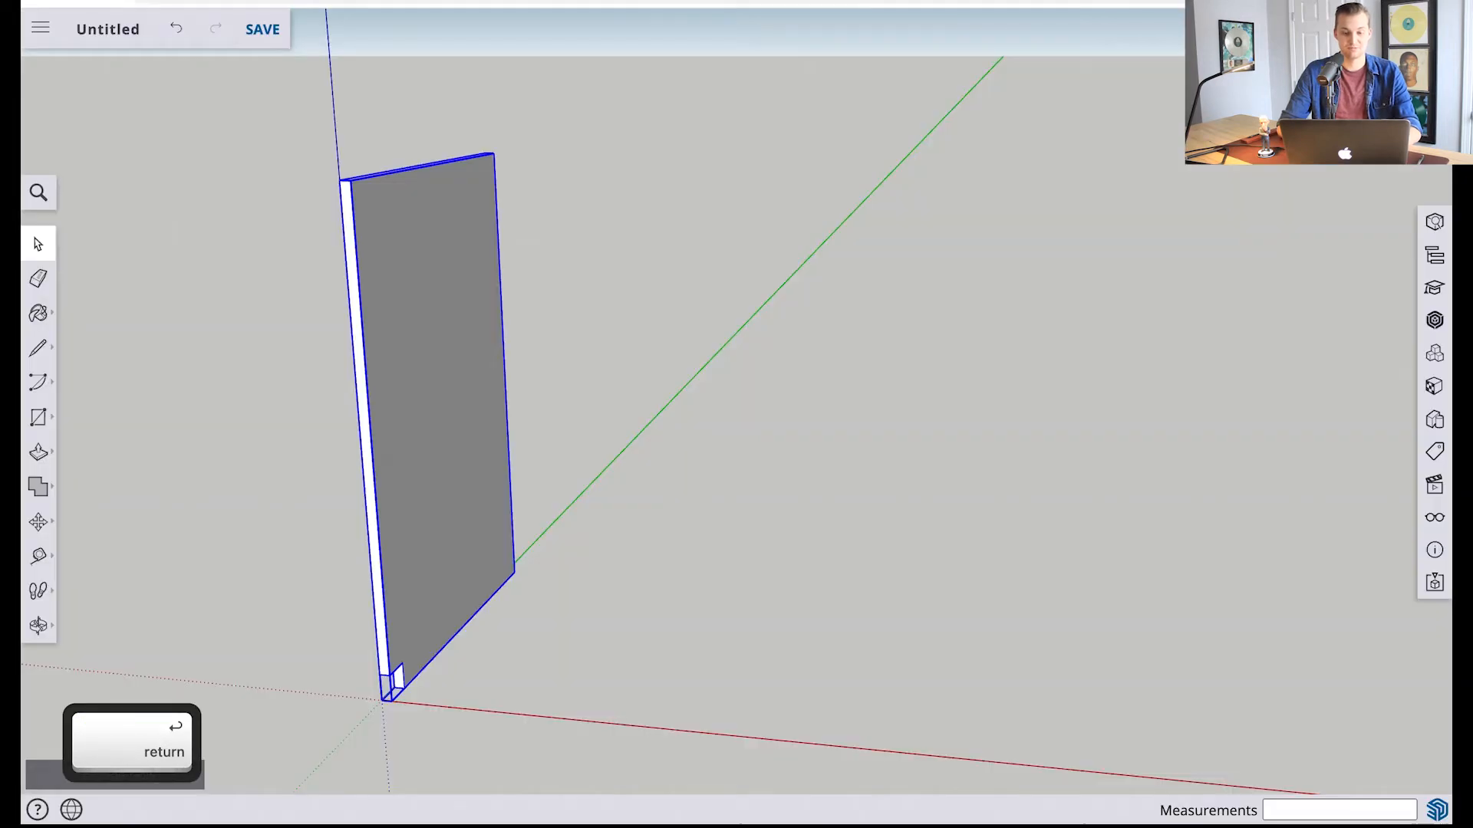
left_click(222, 453)
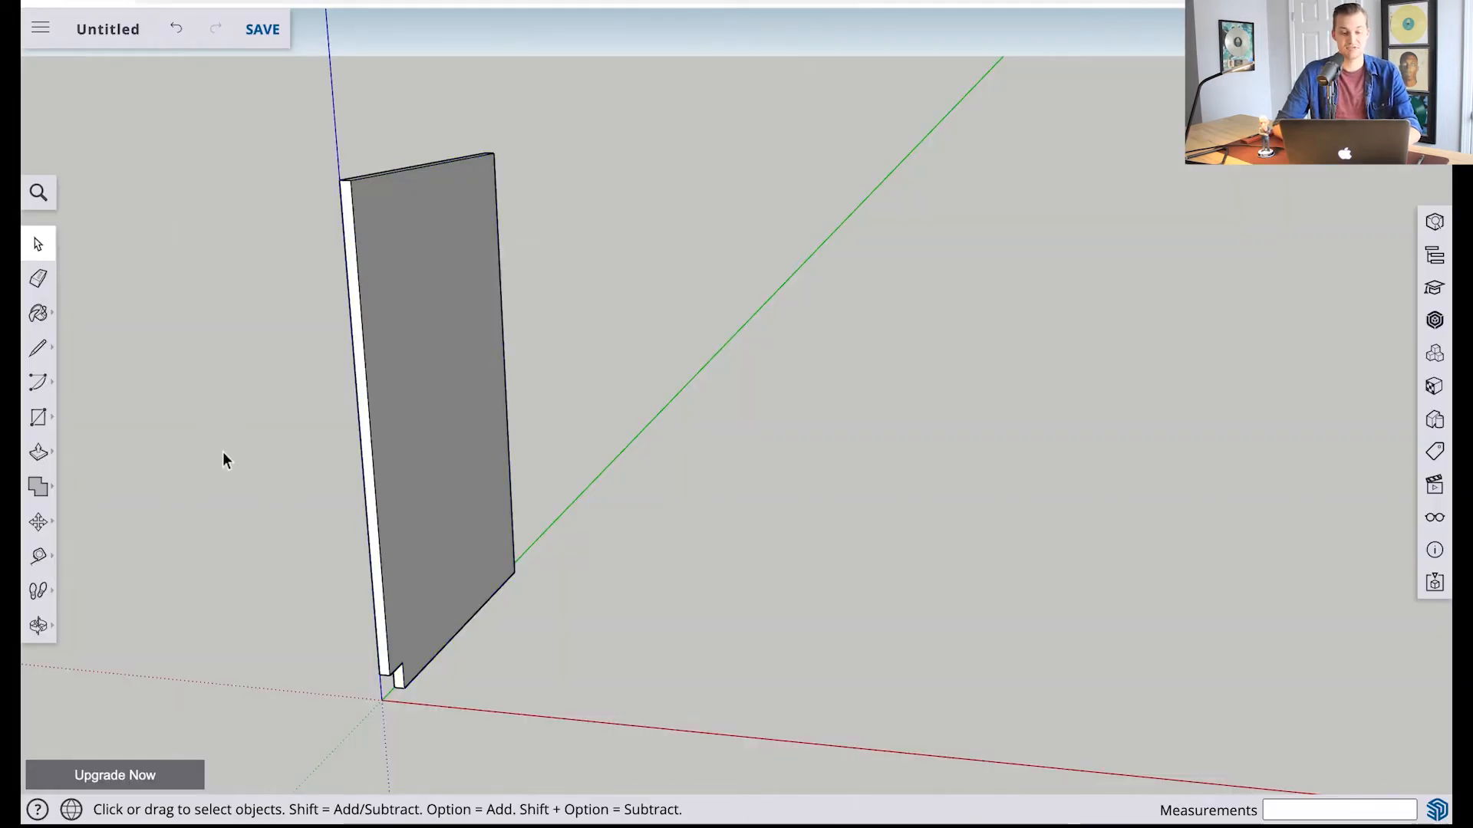
left_click(407, 388)
left_click(272, 298)
left_click(427, 301)
left_click(255, 314)
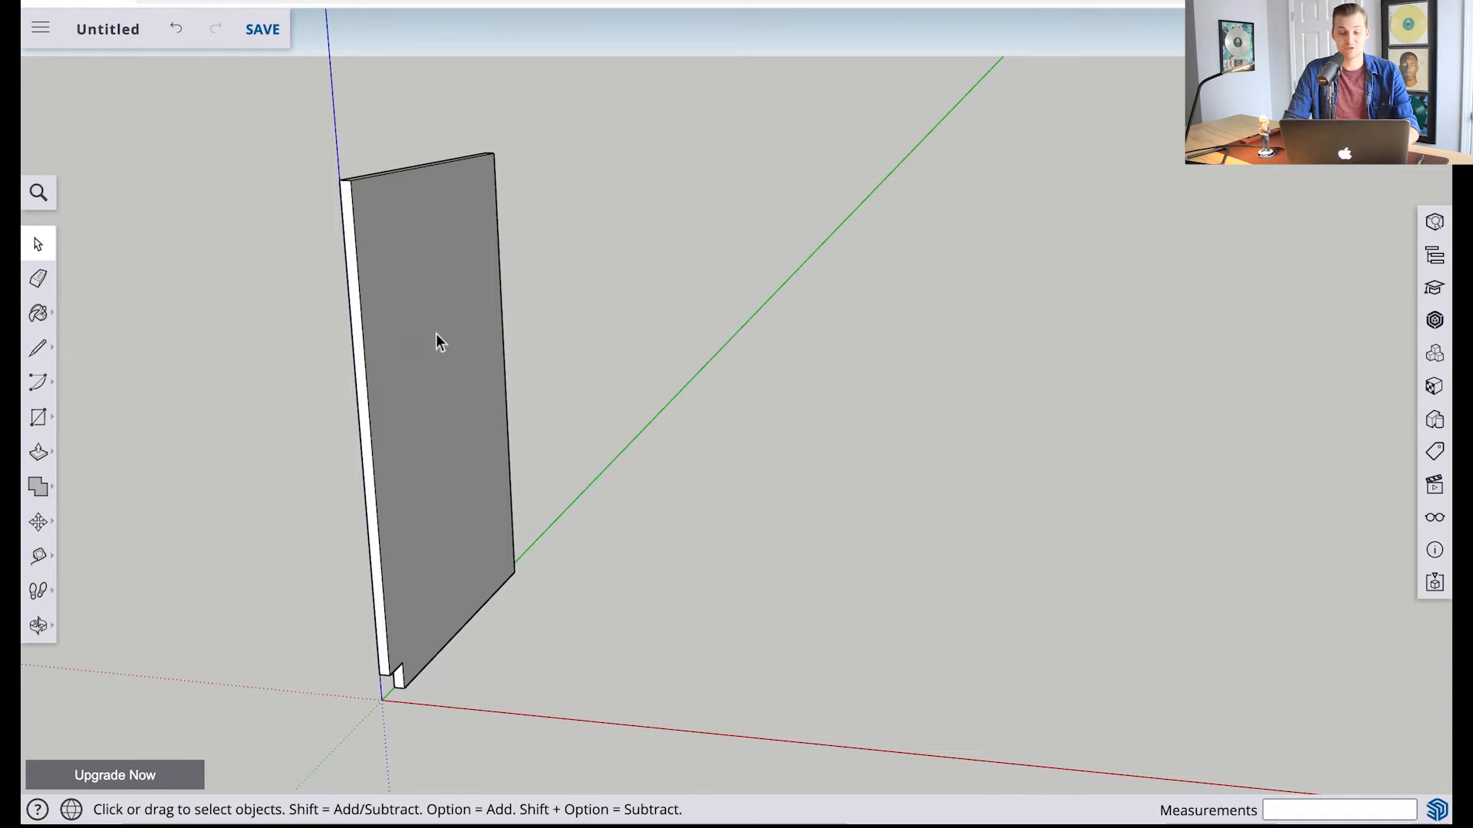
Copy the Vertical Pane component and paste a second instance into the open space beside the original
left_click(436, 335)
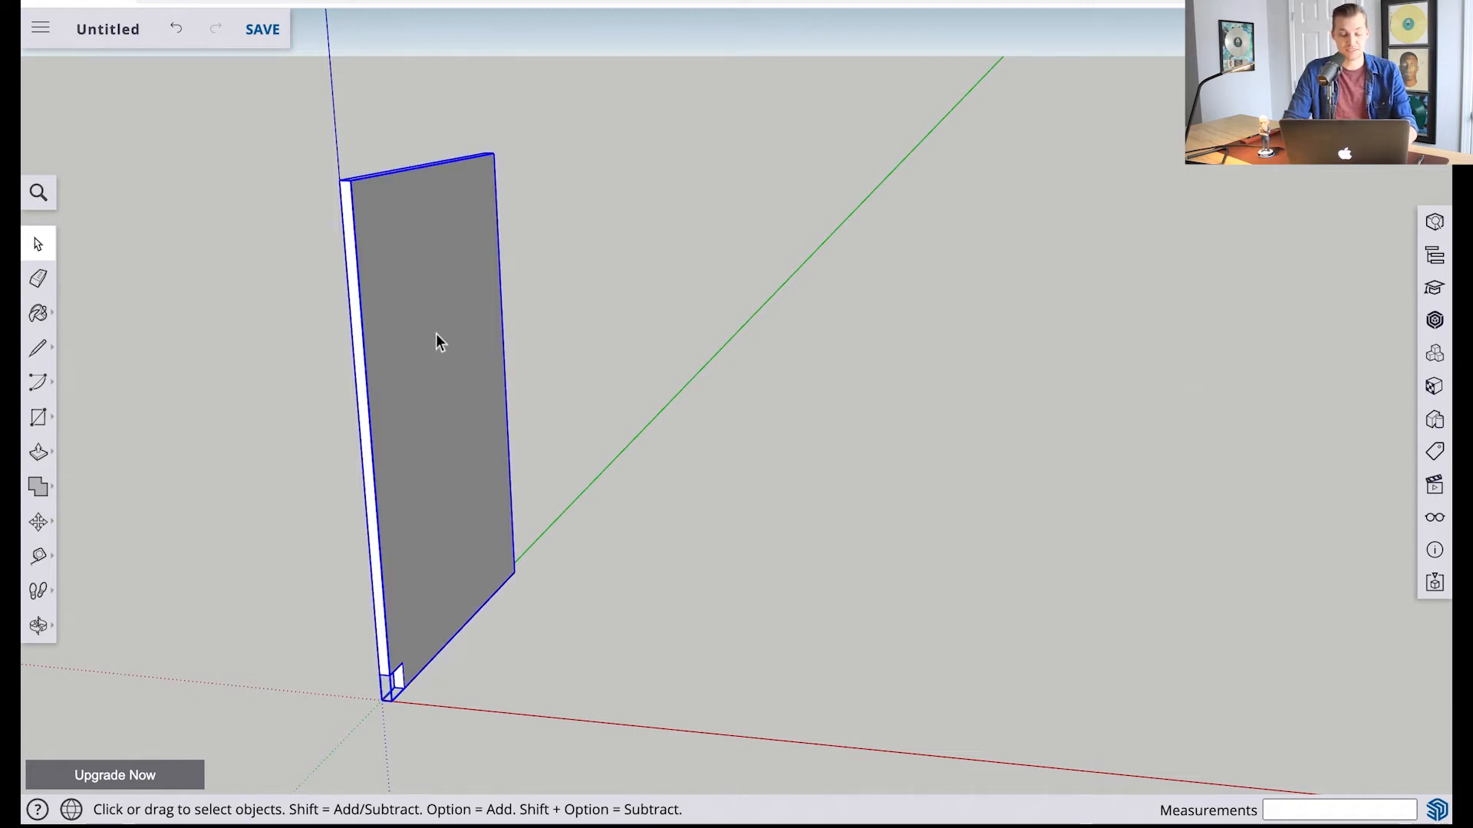
key("super+c")
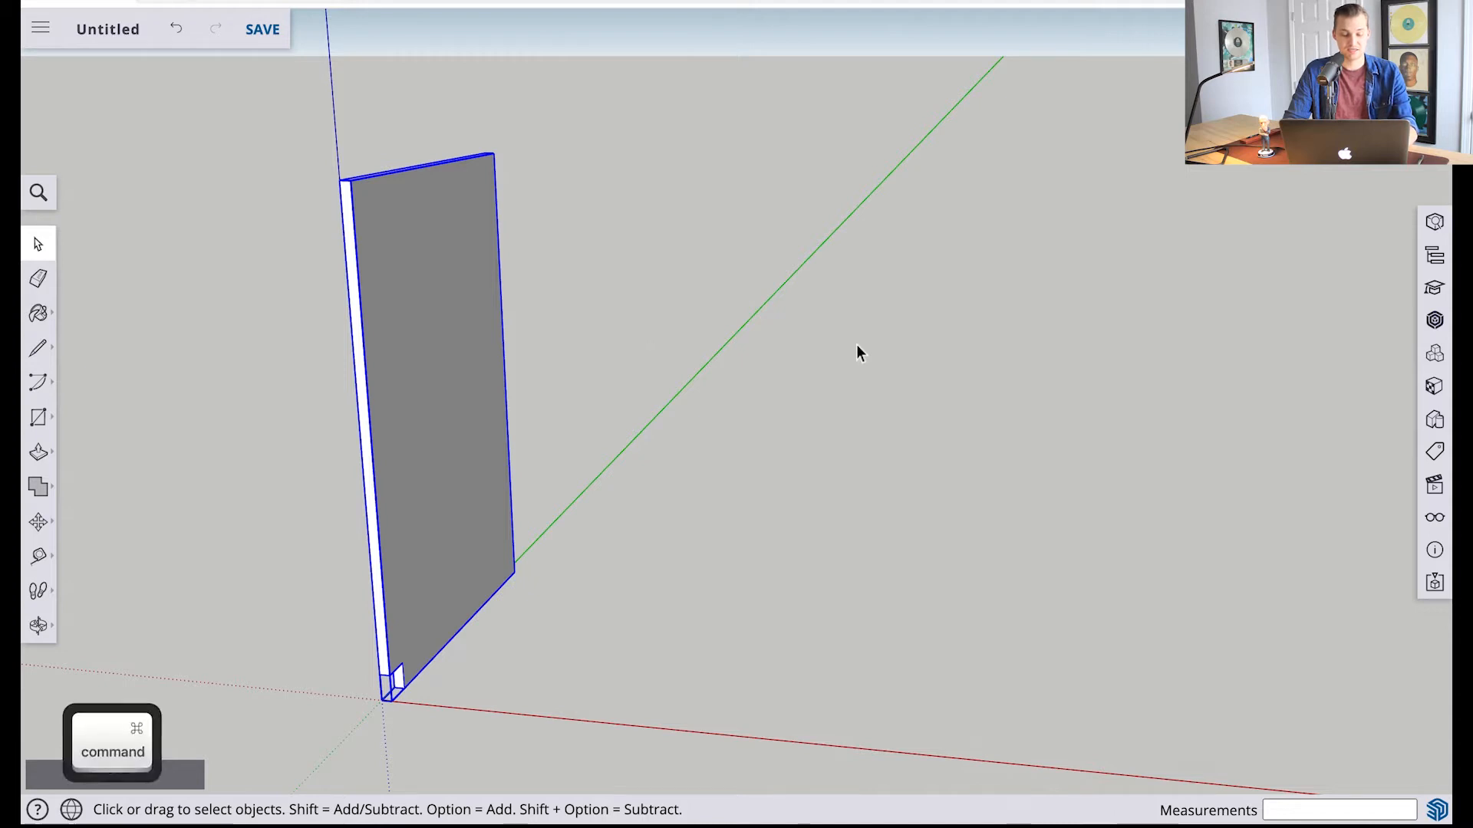
key("super+v")
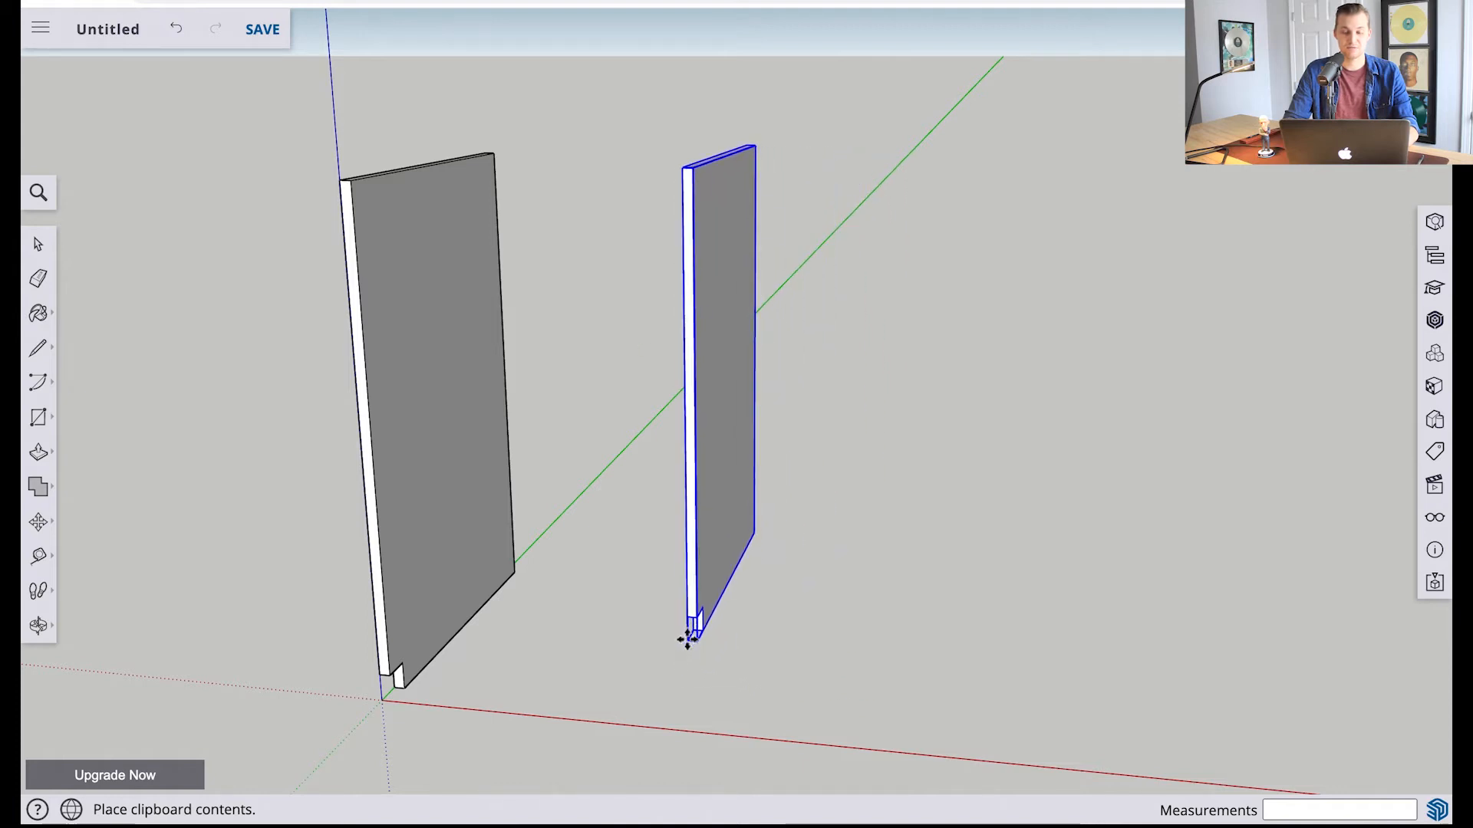
left_click(930, 520)
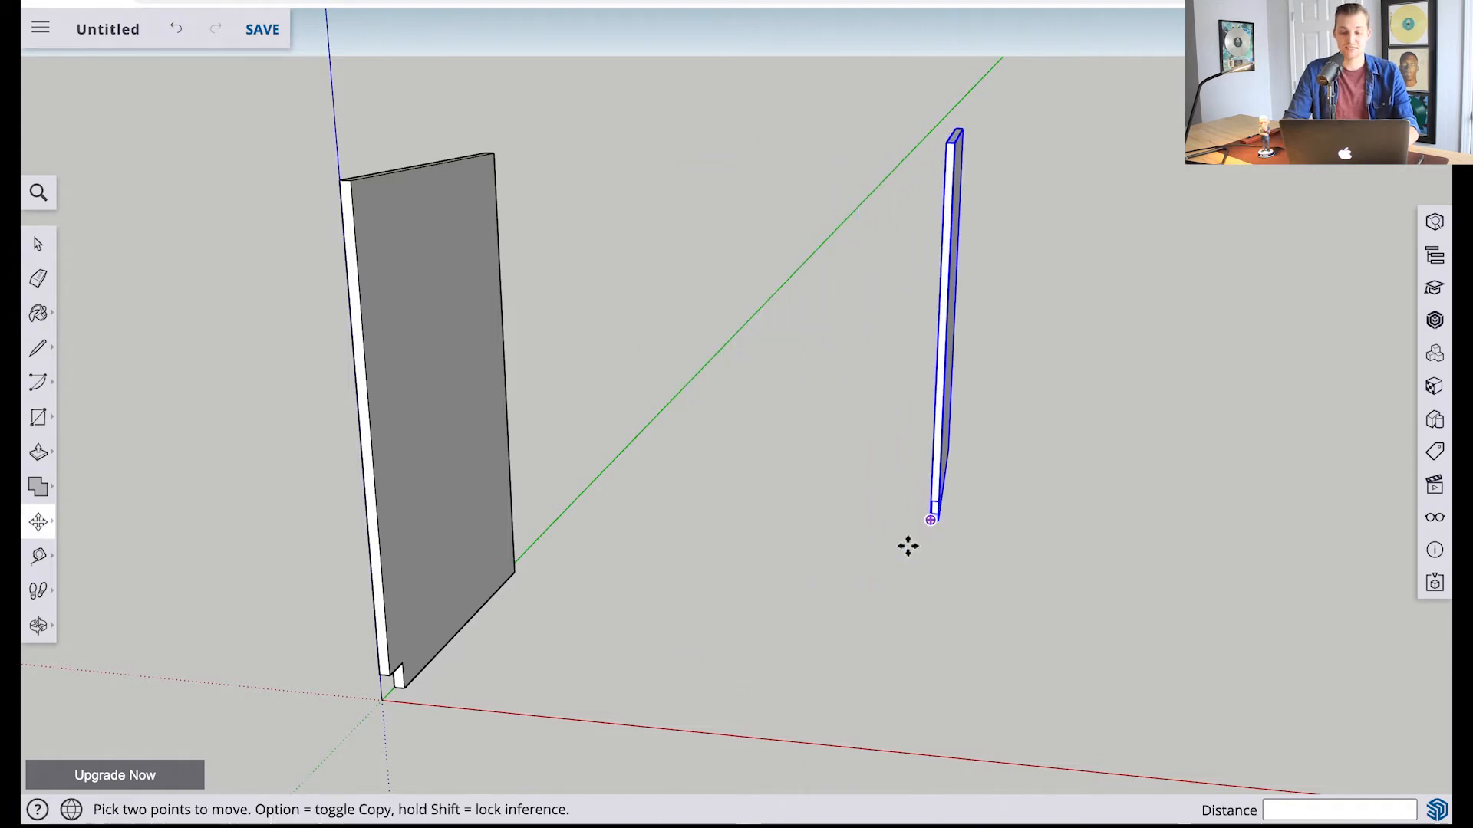
key("space")
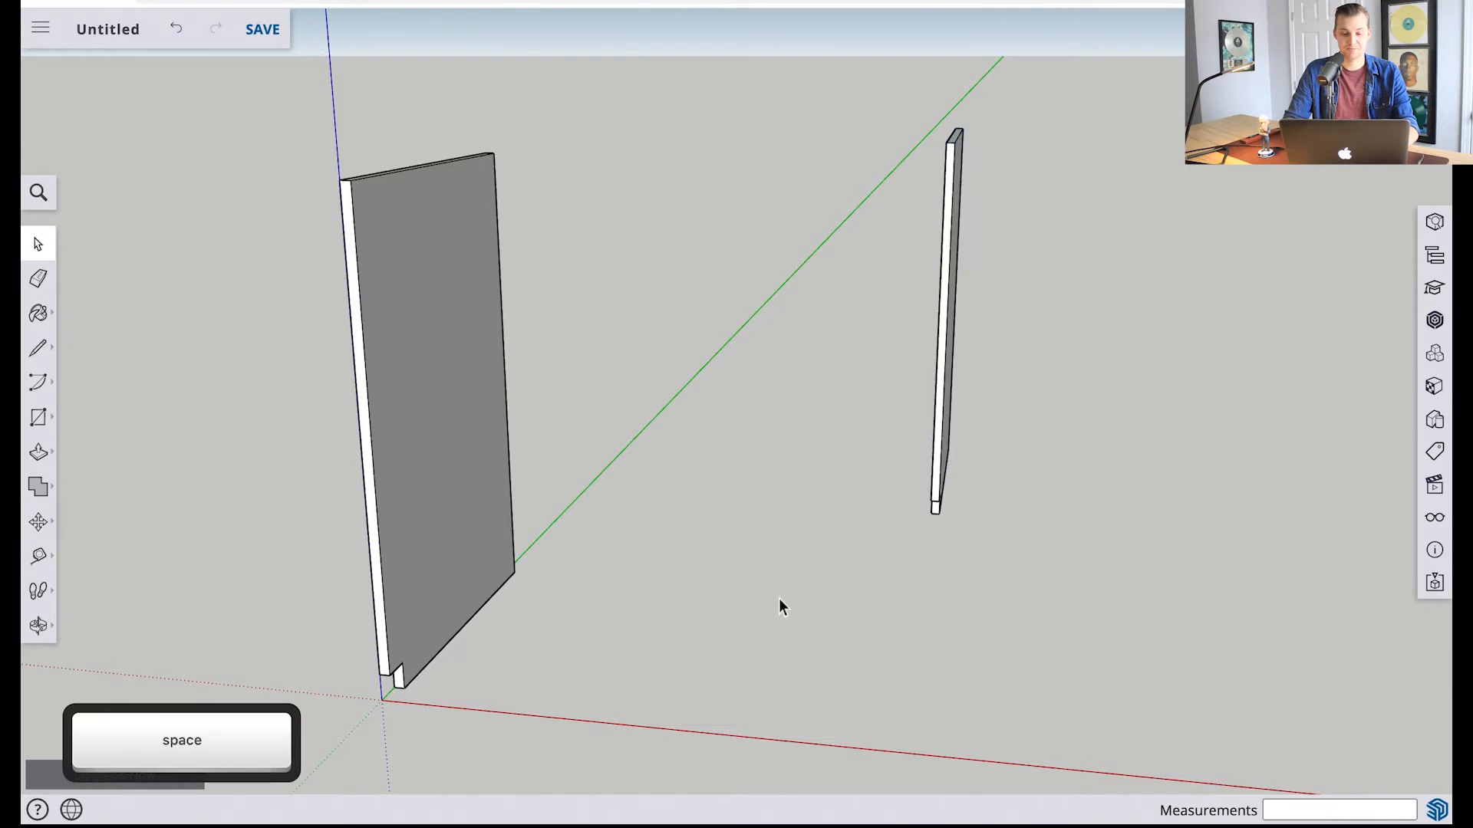
Move the pasted panel by its front notch corner onto the original's matching inner corner so the two panels sit flush side by side
key("o")
left_click_drag(770, 606, 719, 548)
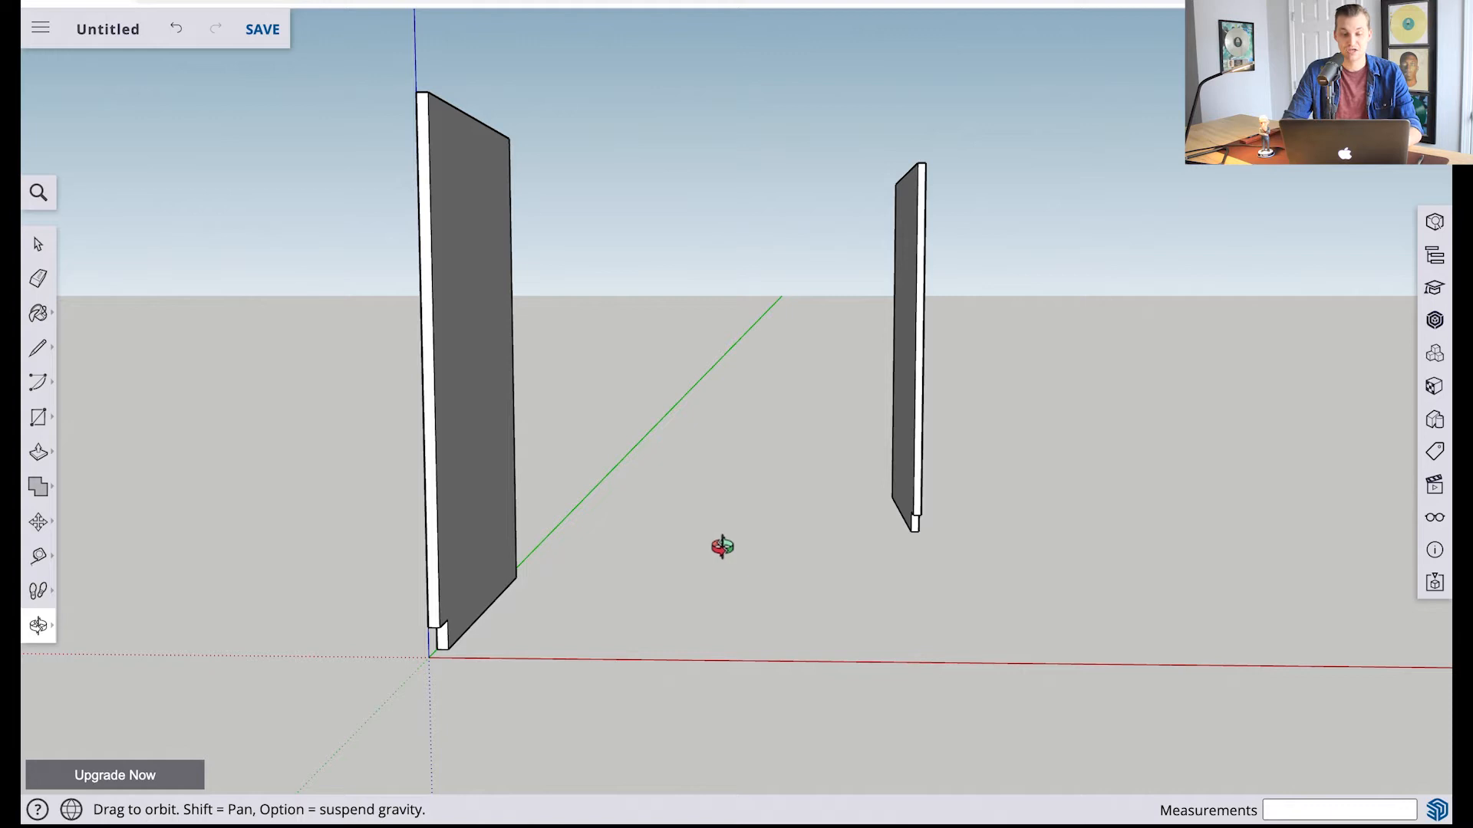
scroll(812, 536, "up", 5)
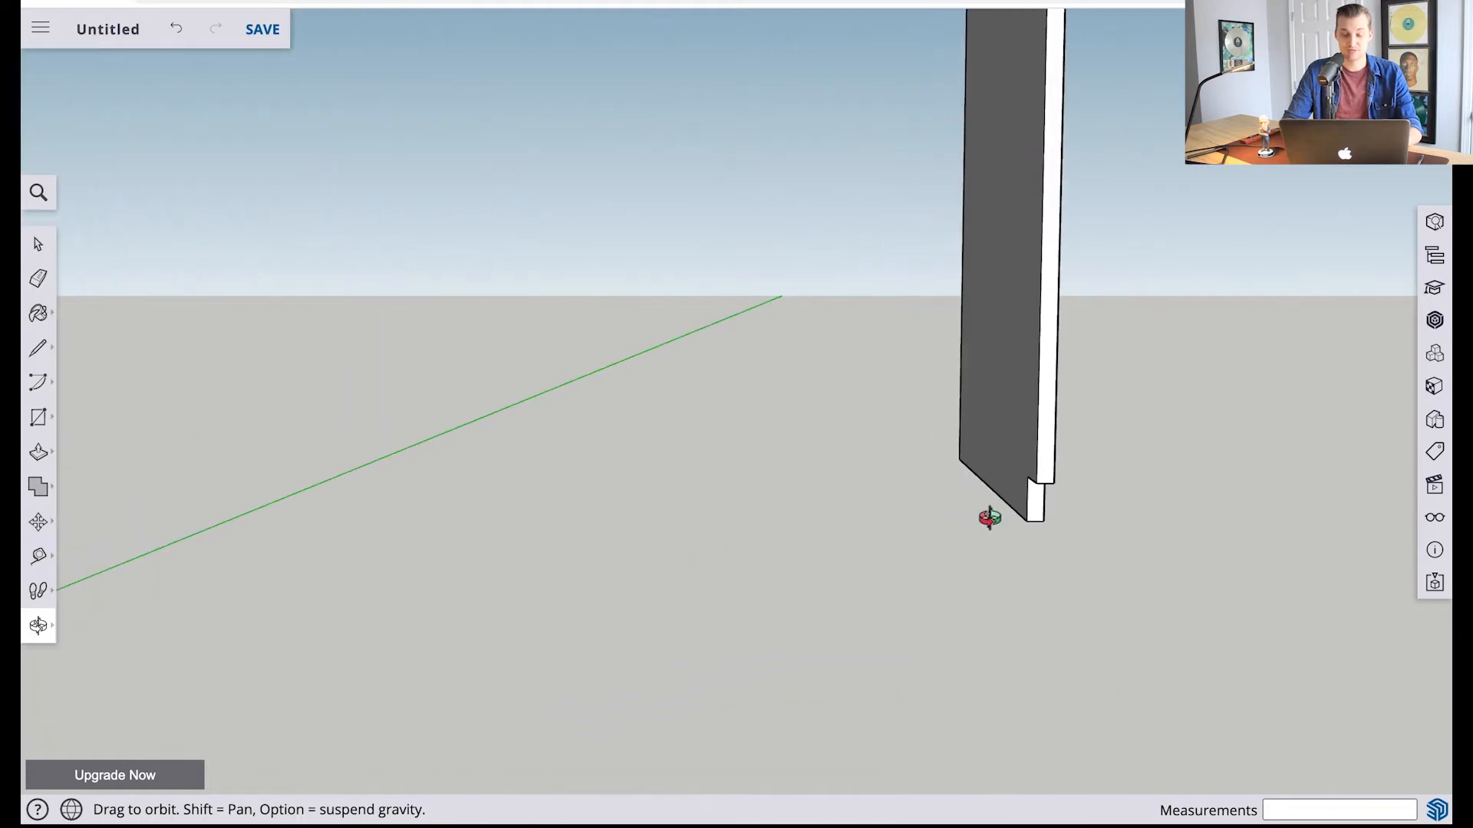
key("m")
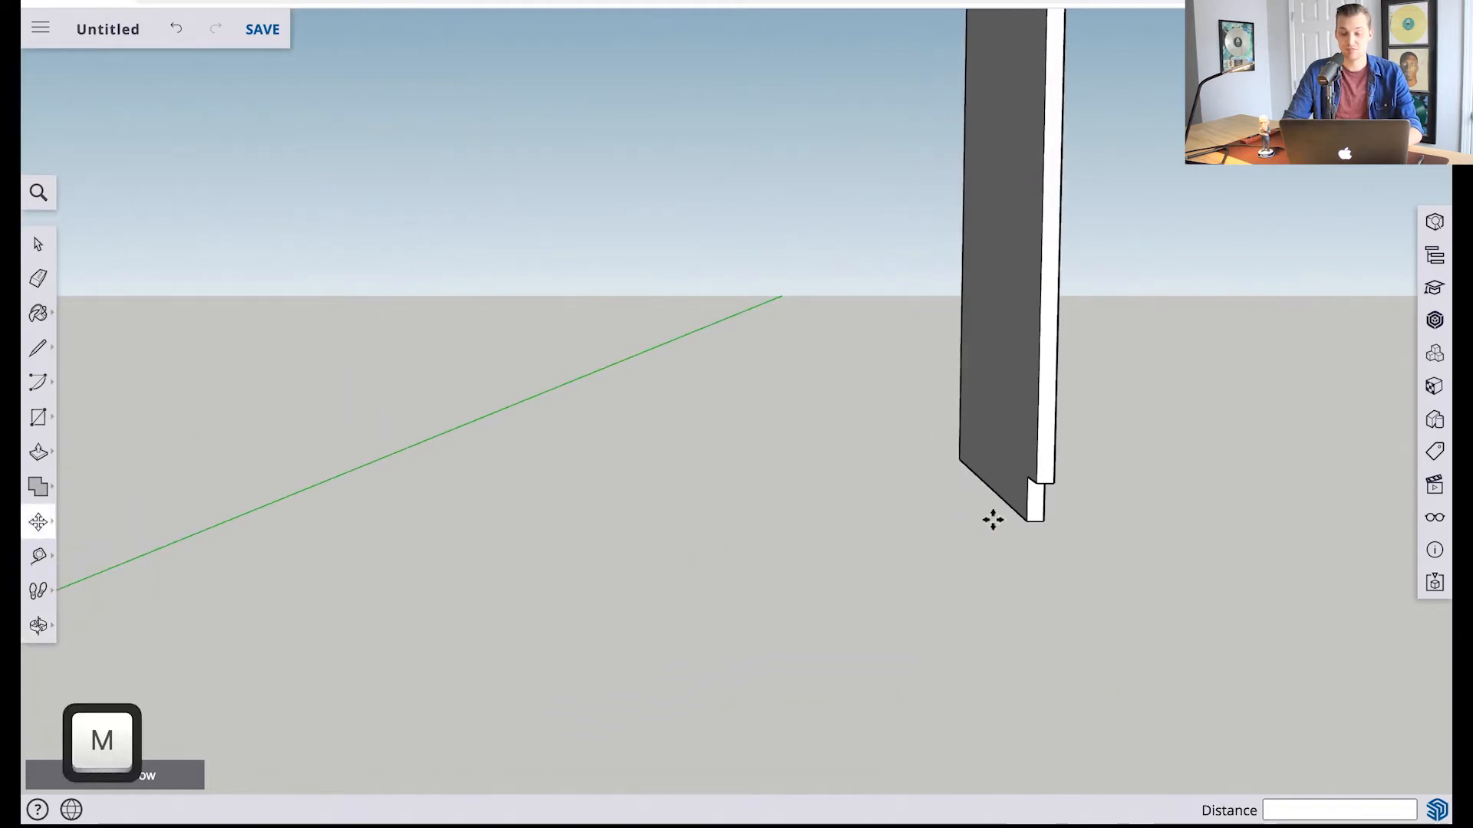
scroll(1037, 482, "up", 3)
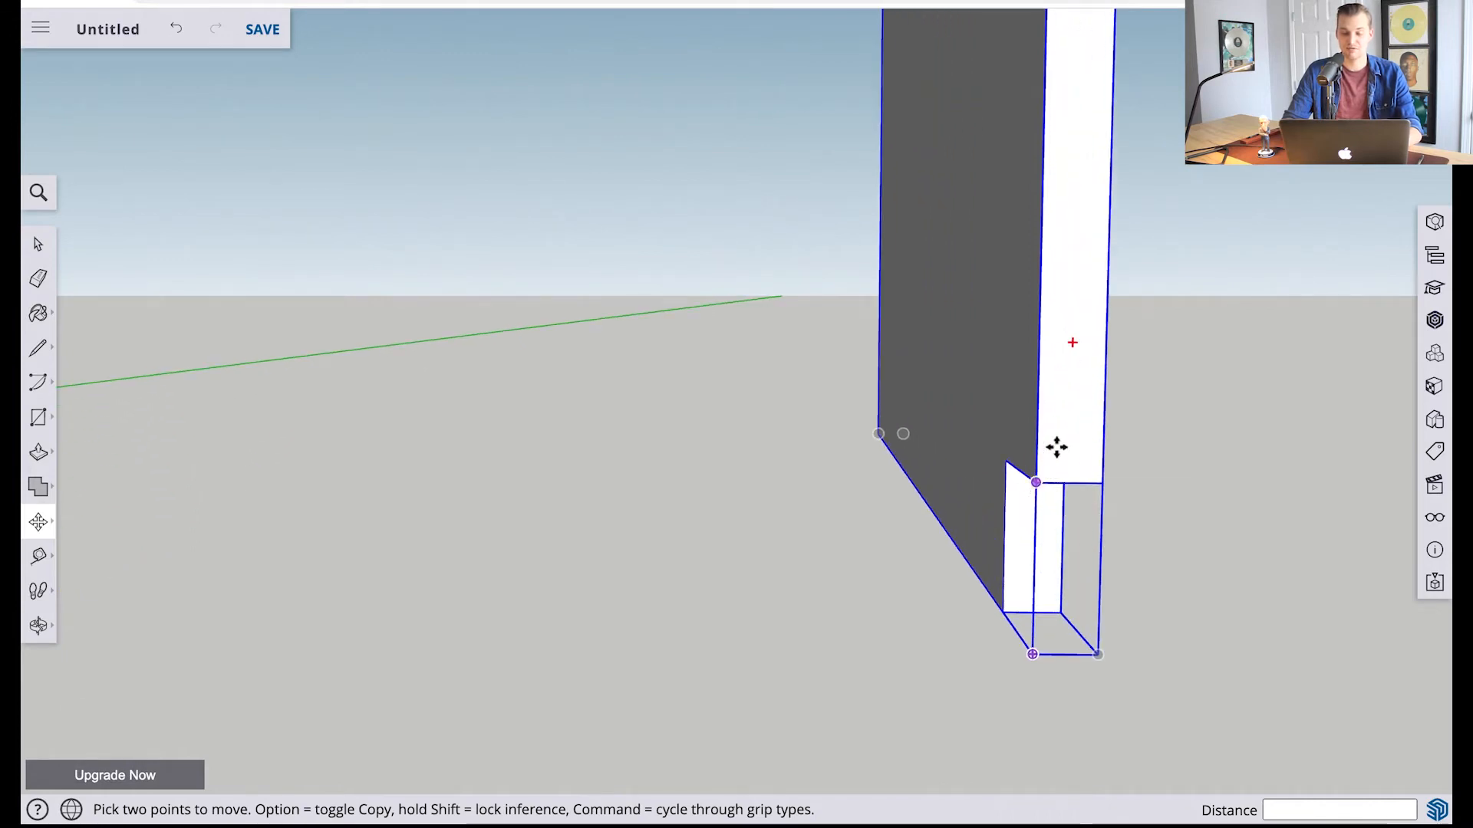
left_click(1035, 482)
scroll(821, 590, "down", 10)
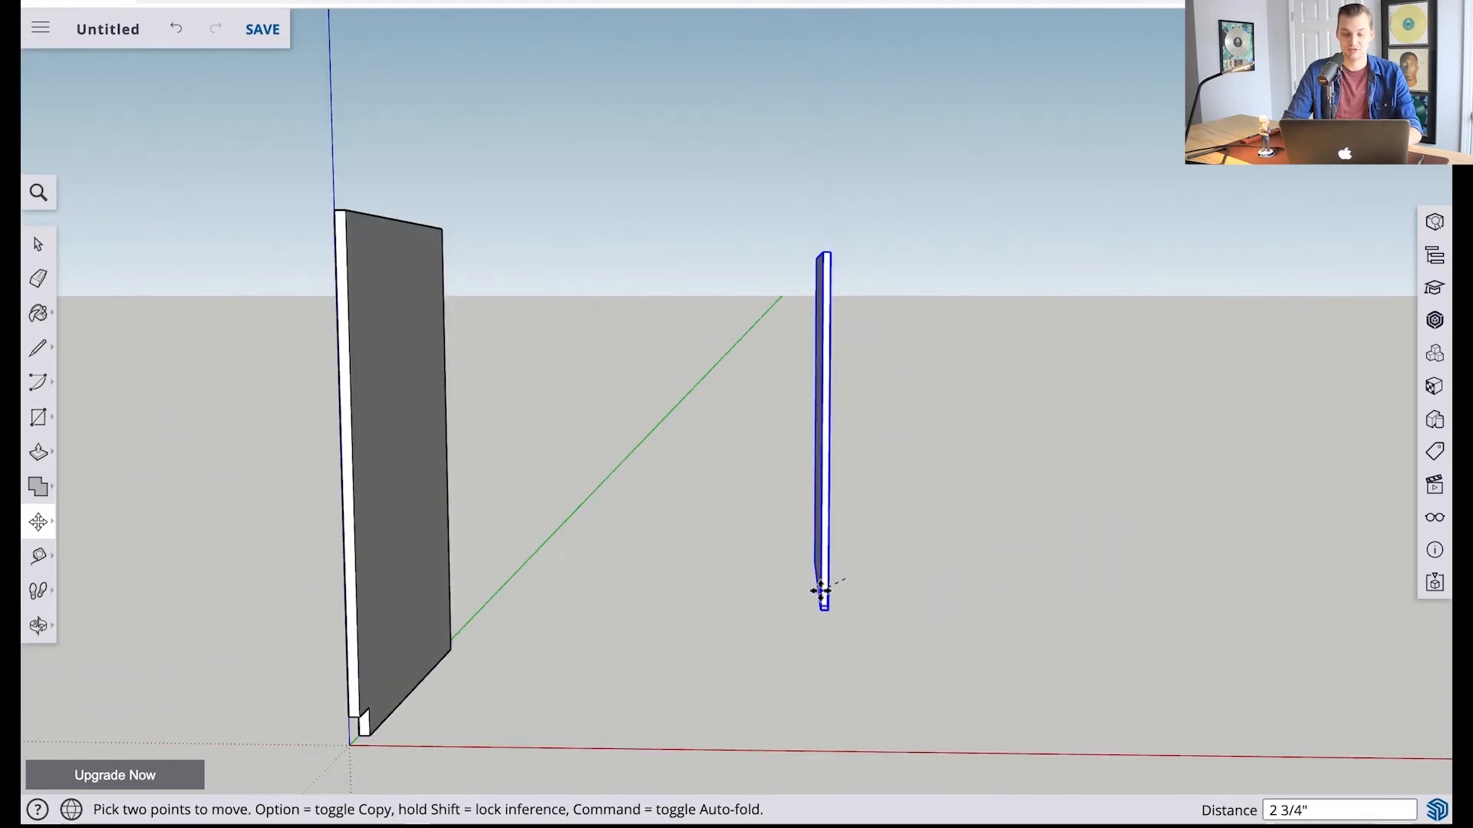
scroll(821, 590, "down", 3)
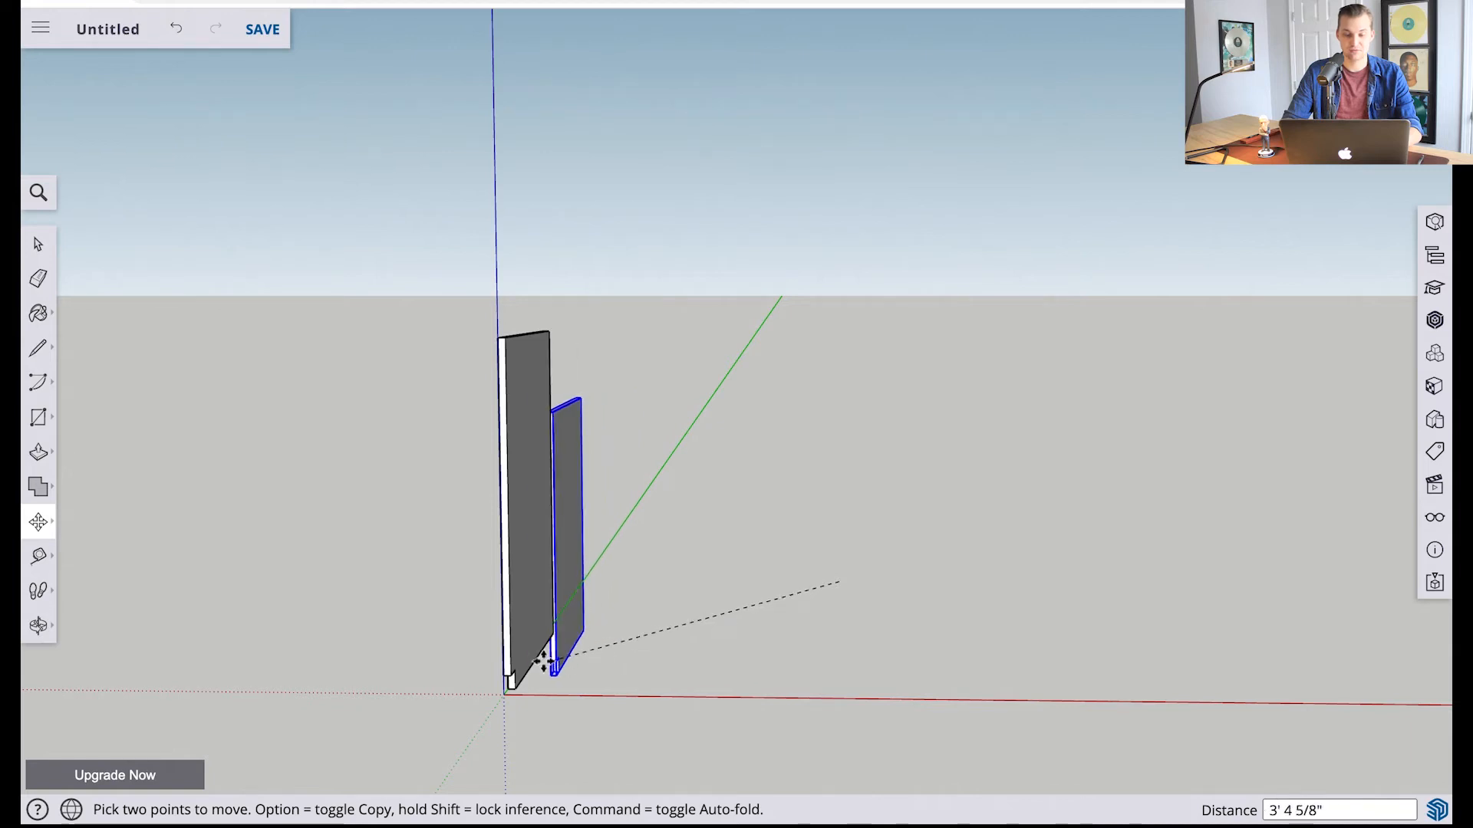
scroll(518, 677, "up", 3)
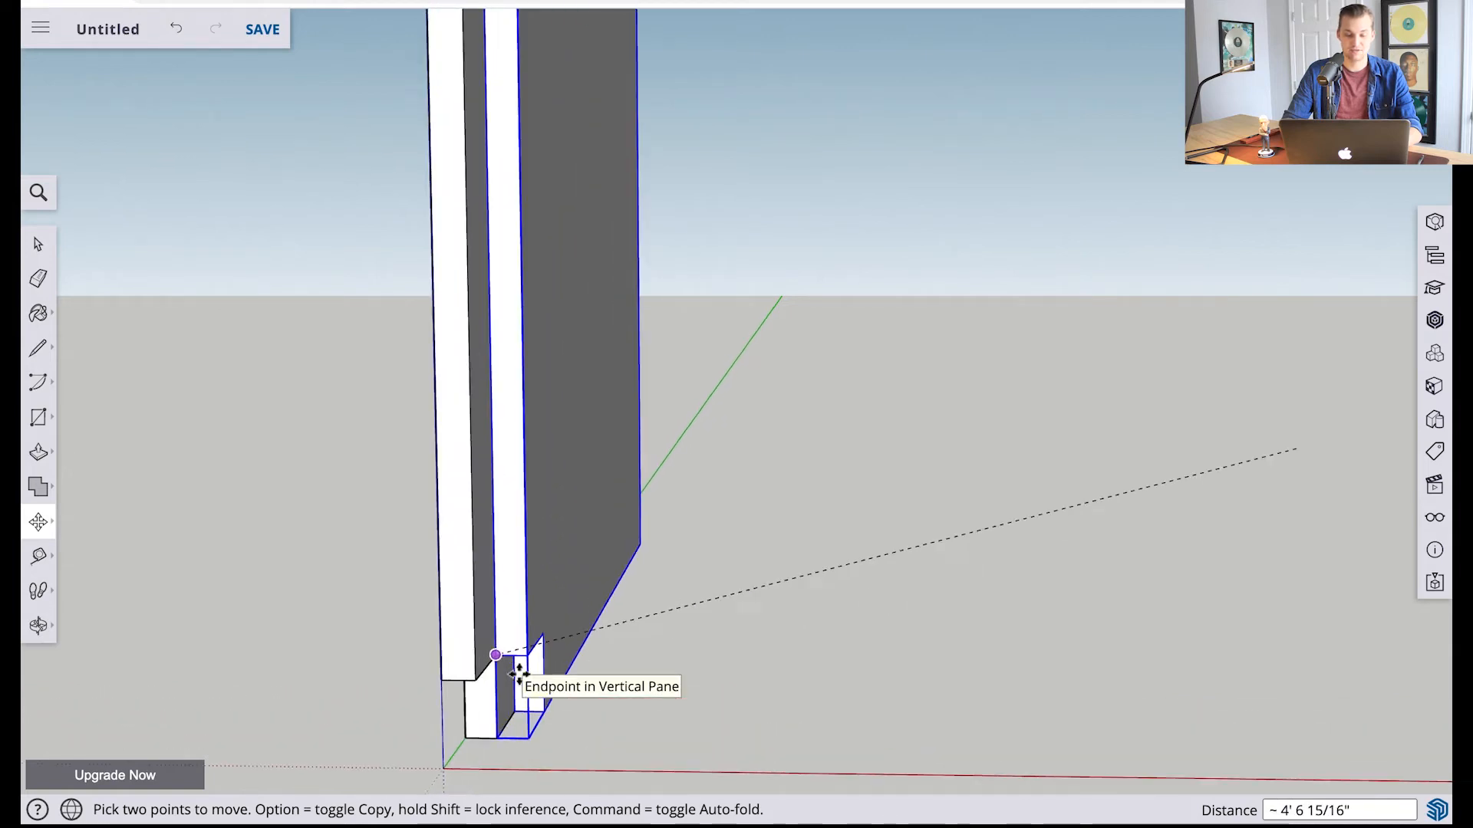
scroll(514, 675, "up", 3)
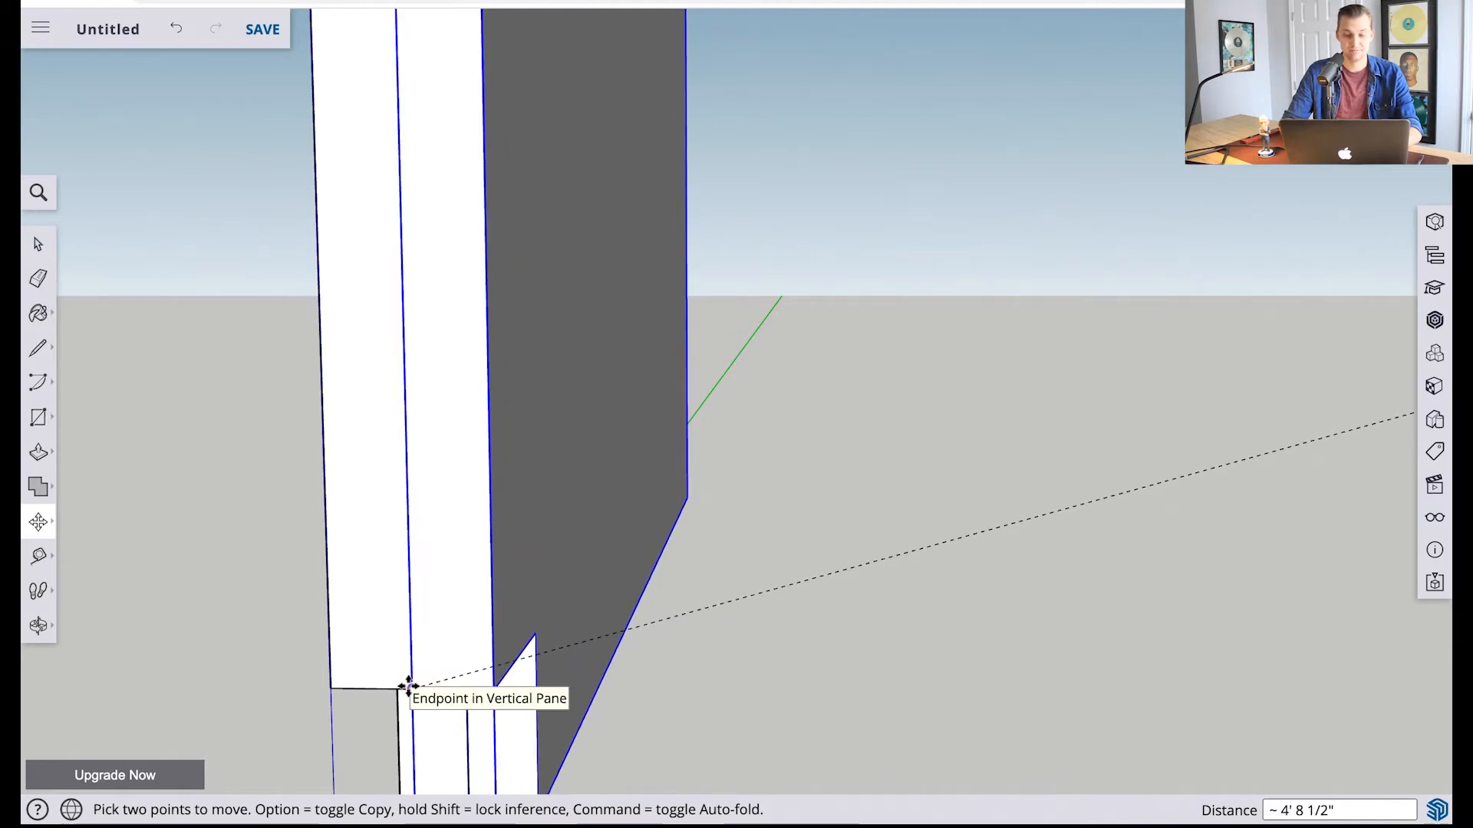
left_click(407, 685)
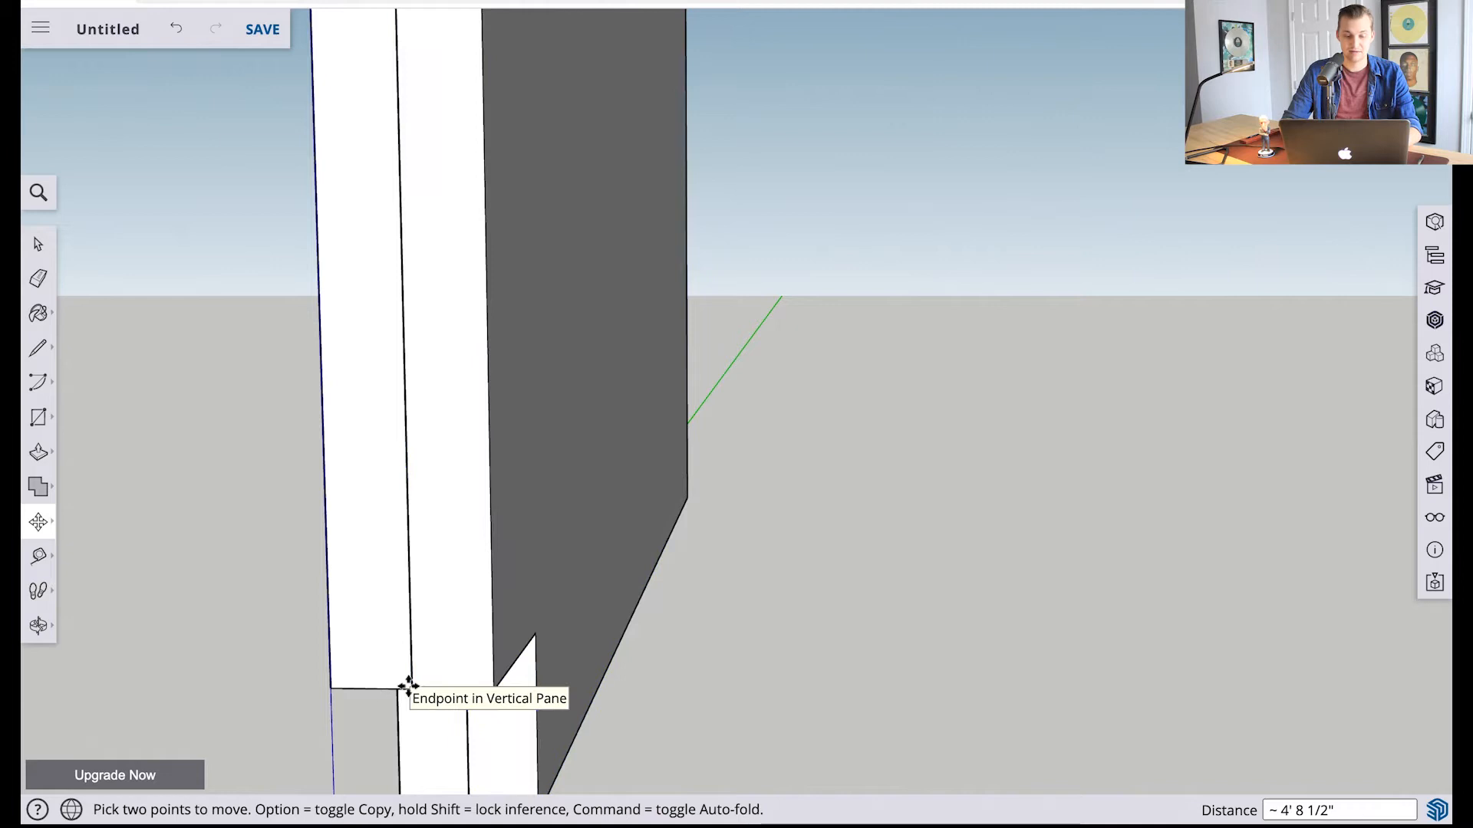
Move the second panel 18 inches along the red axis away from the original panel
scroll(408, 685, "down", 6)
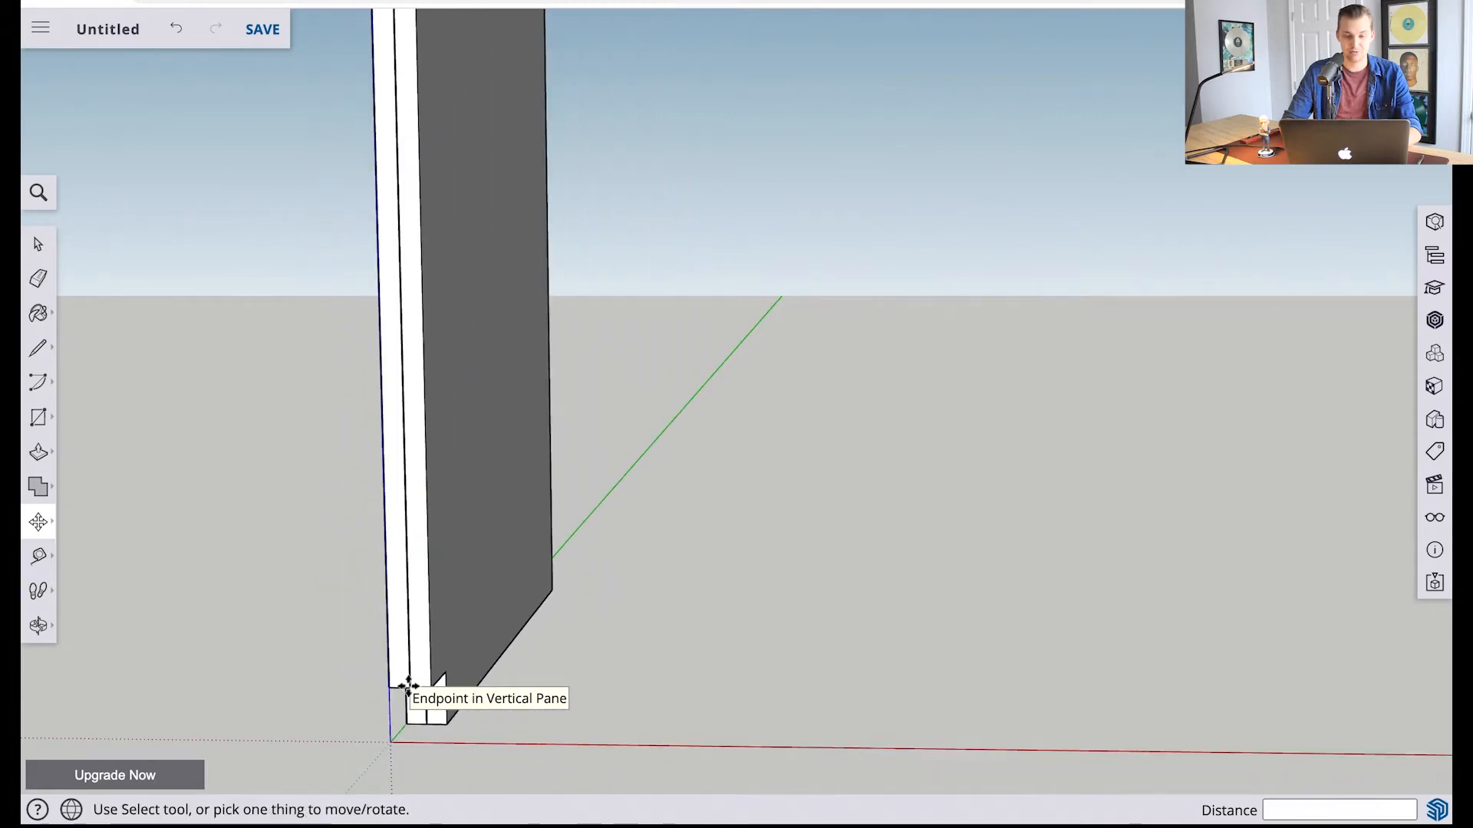
left_click(39, 625)
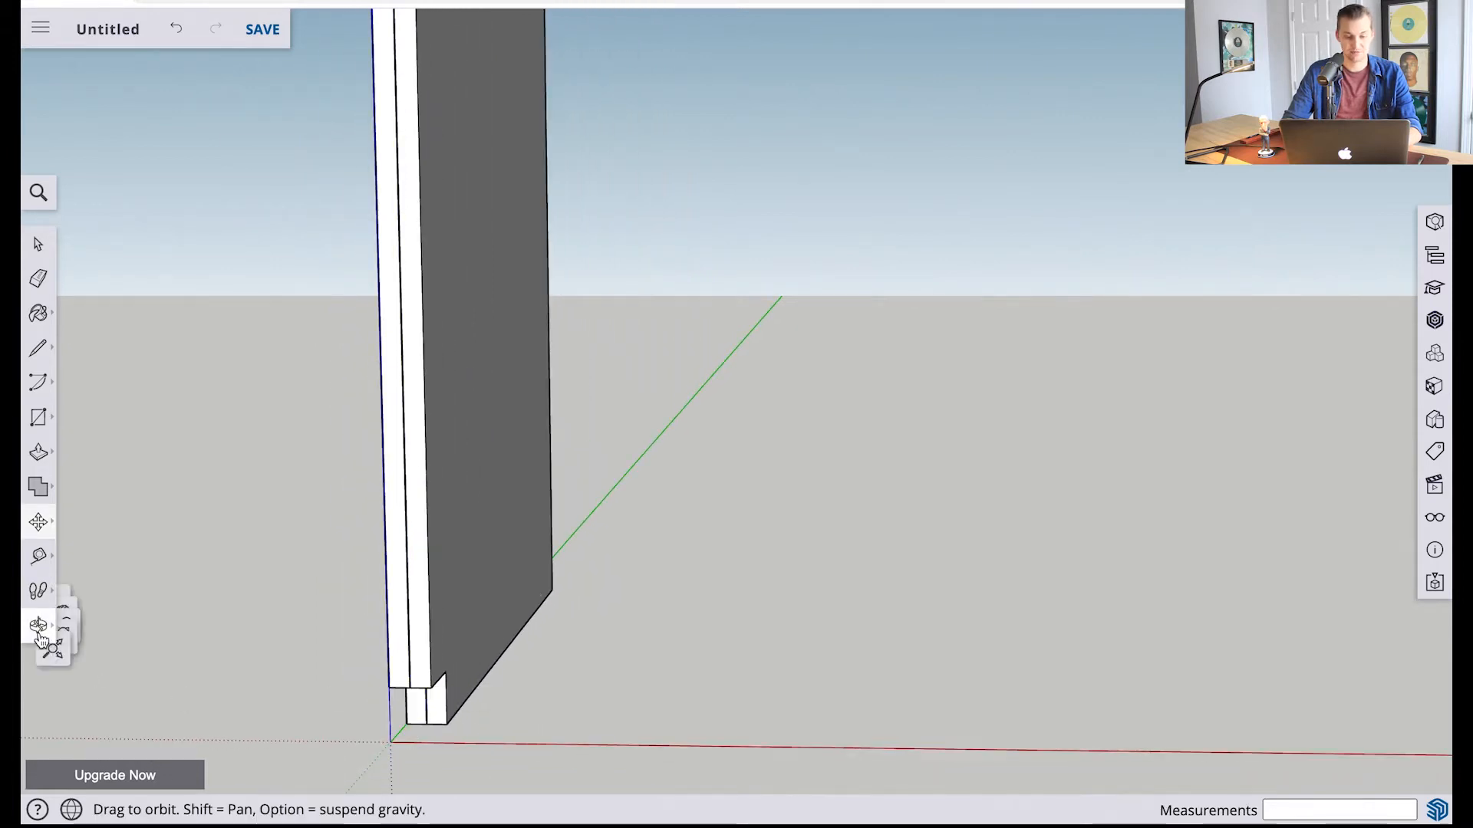
left_click_drag(253, 456, 363, 480)
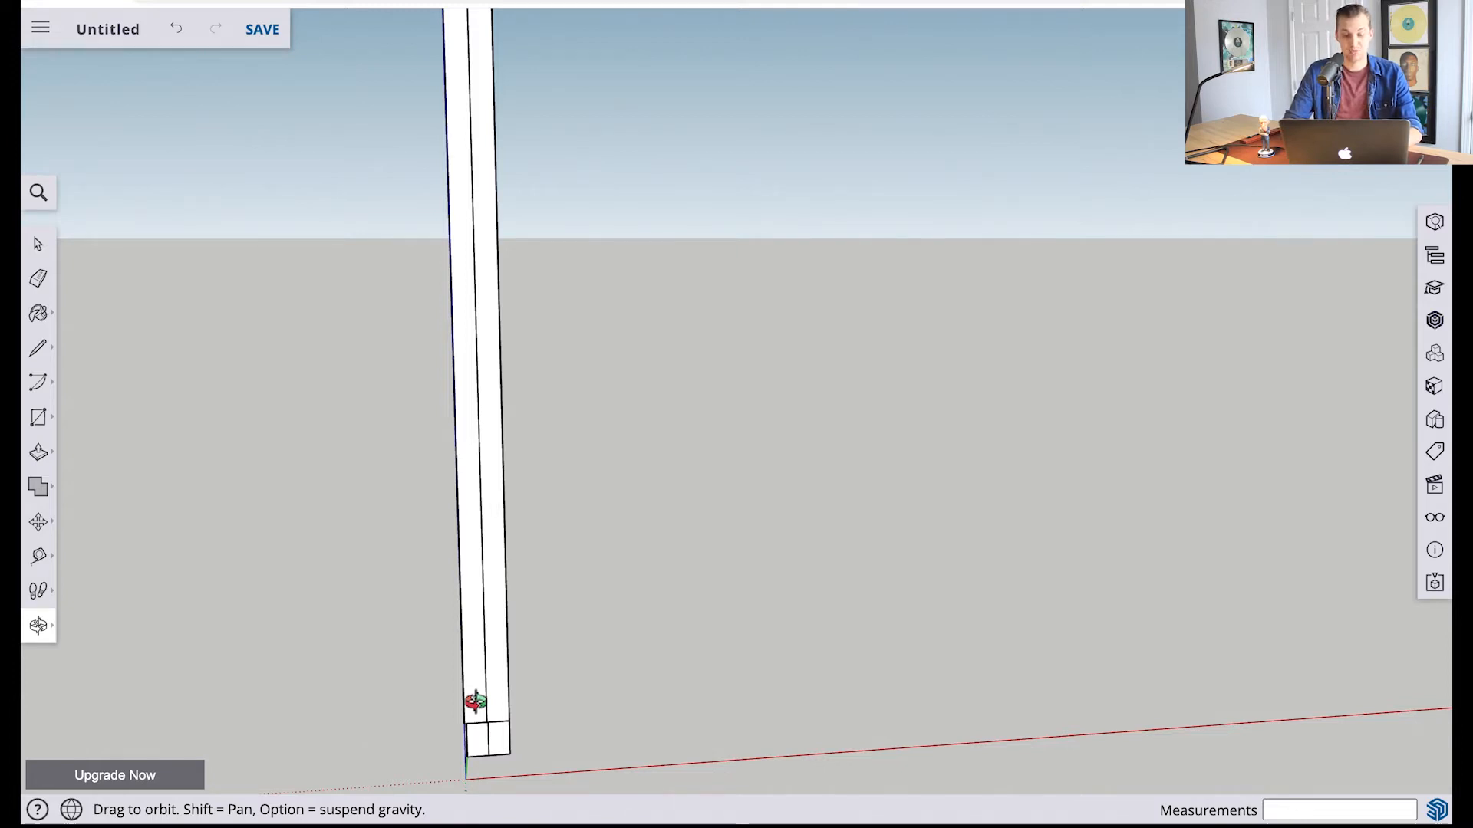
key("m")
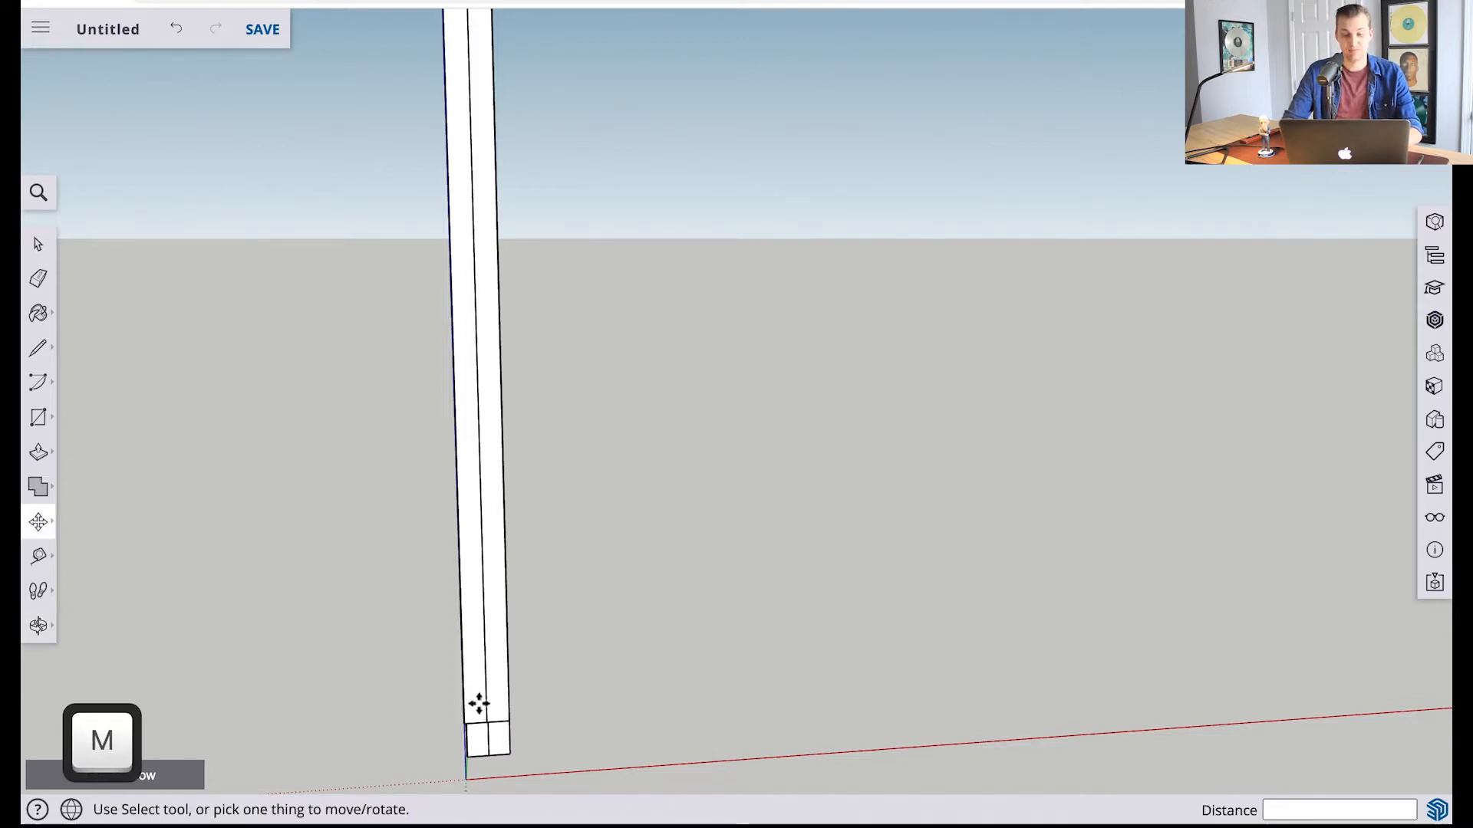
left_click(498, 643)
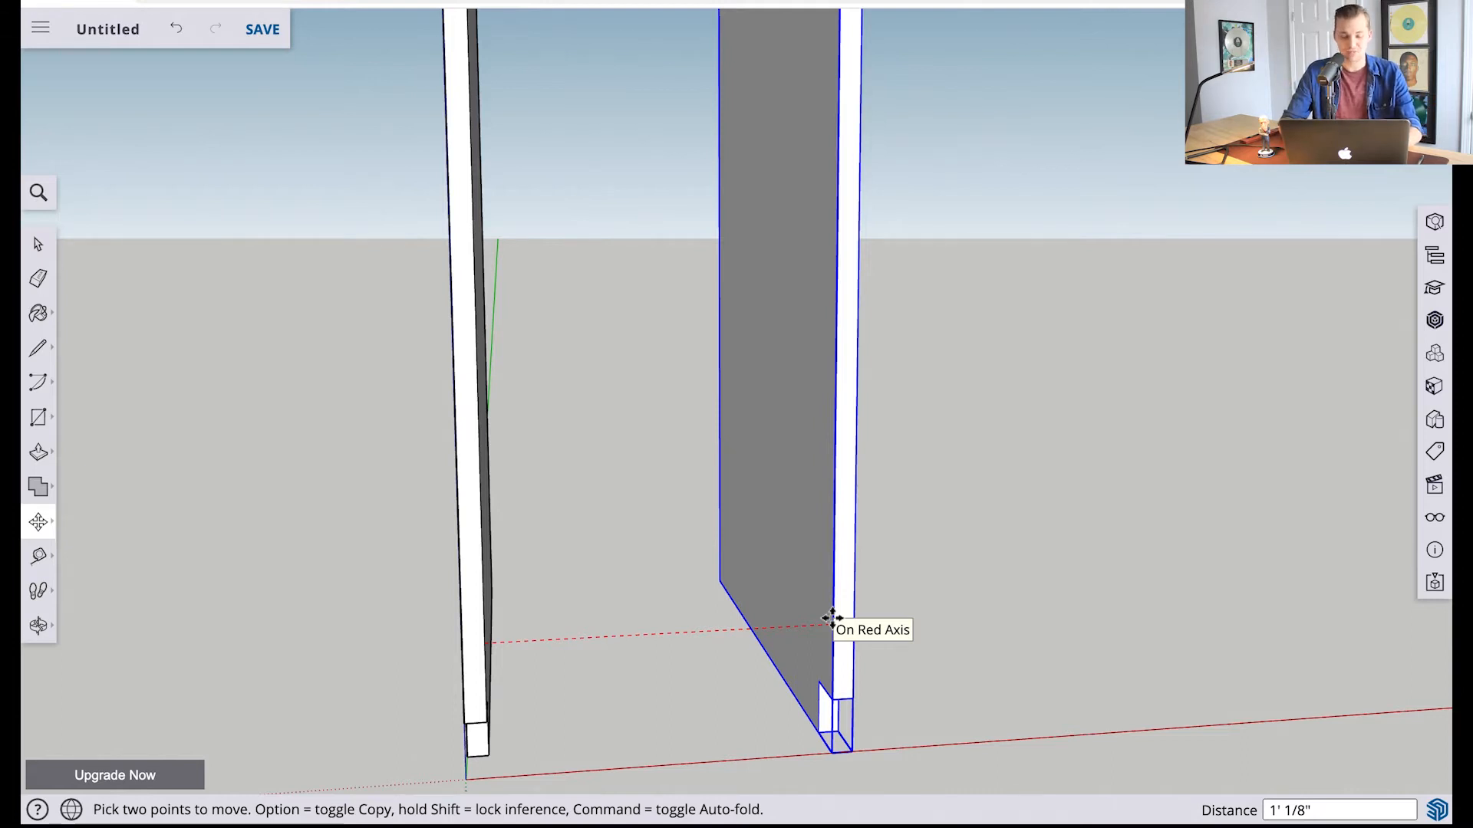
type("18")
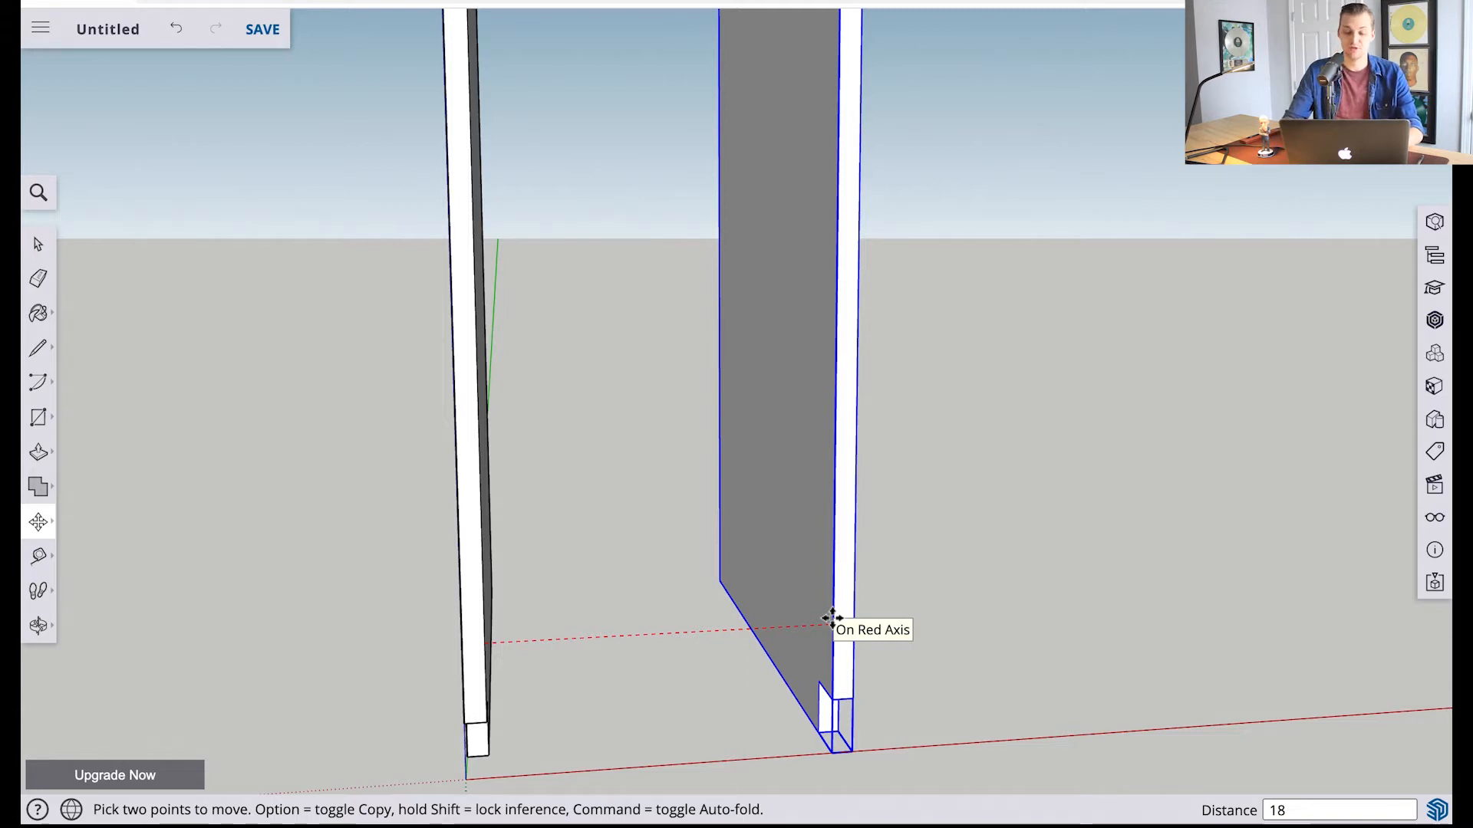
key("Return")
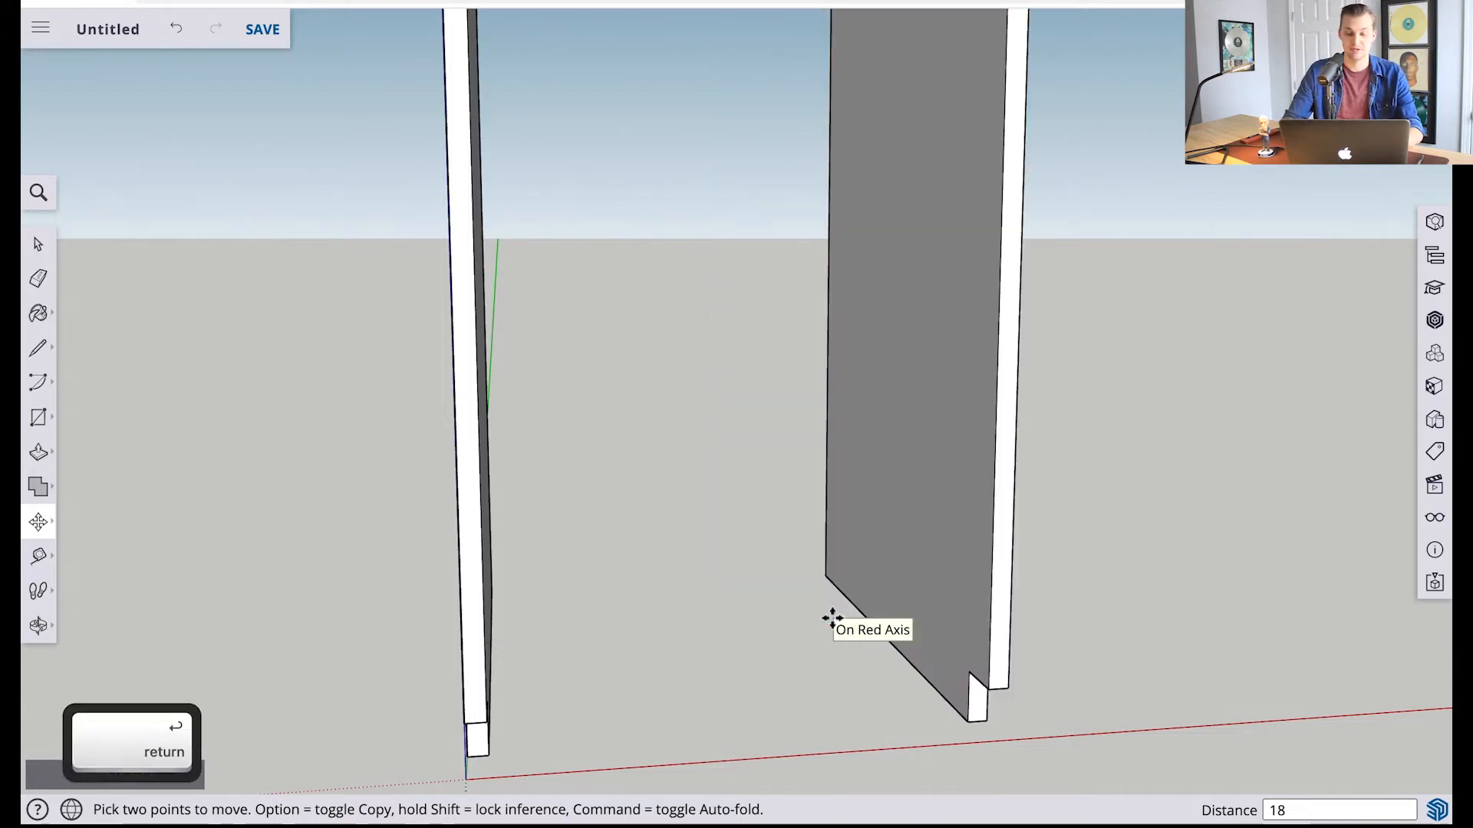
scroll(833, 617, "down", 5)
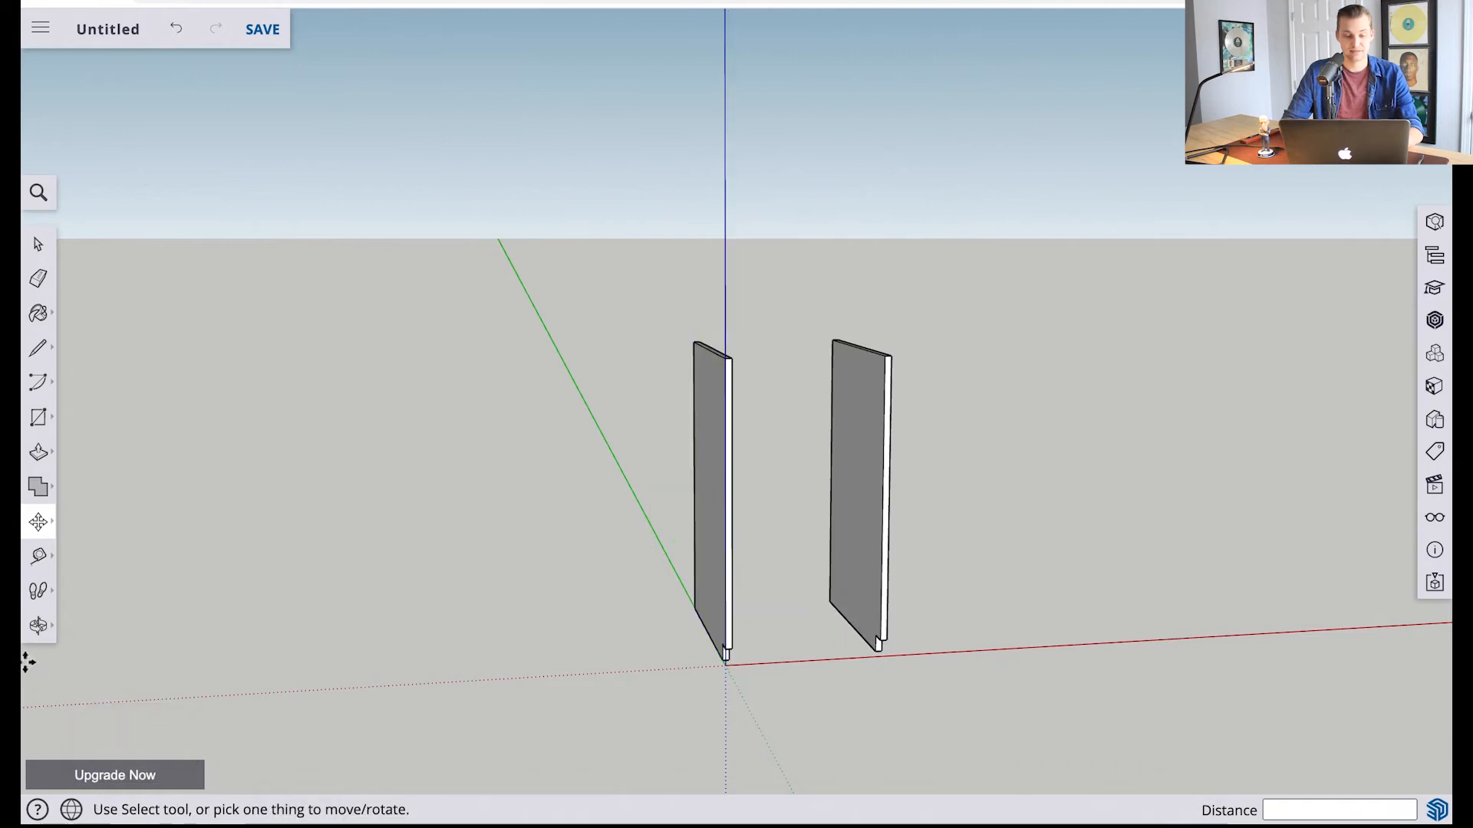
Outline a 0.75 by 2 inch rectangle with the Line tool on the first panel's inner face, directly behind the notch
left_click(38, 625)
left_click_drag(568, 595, 423, 659)
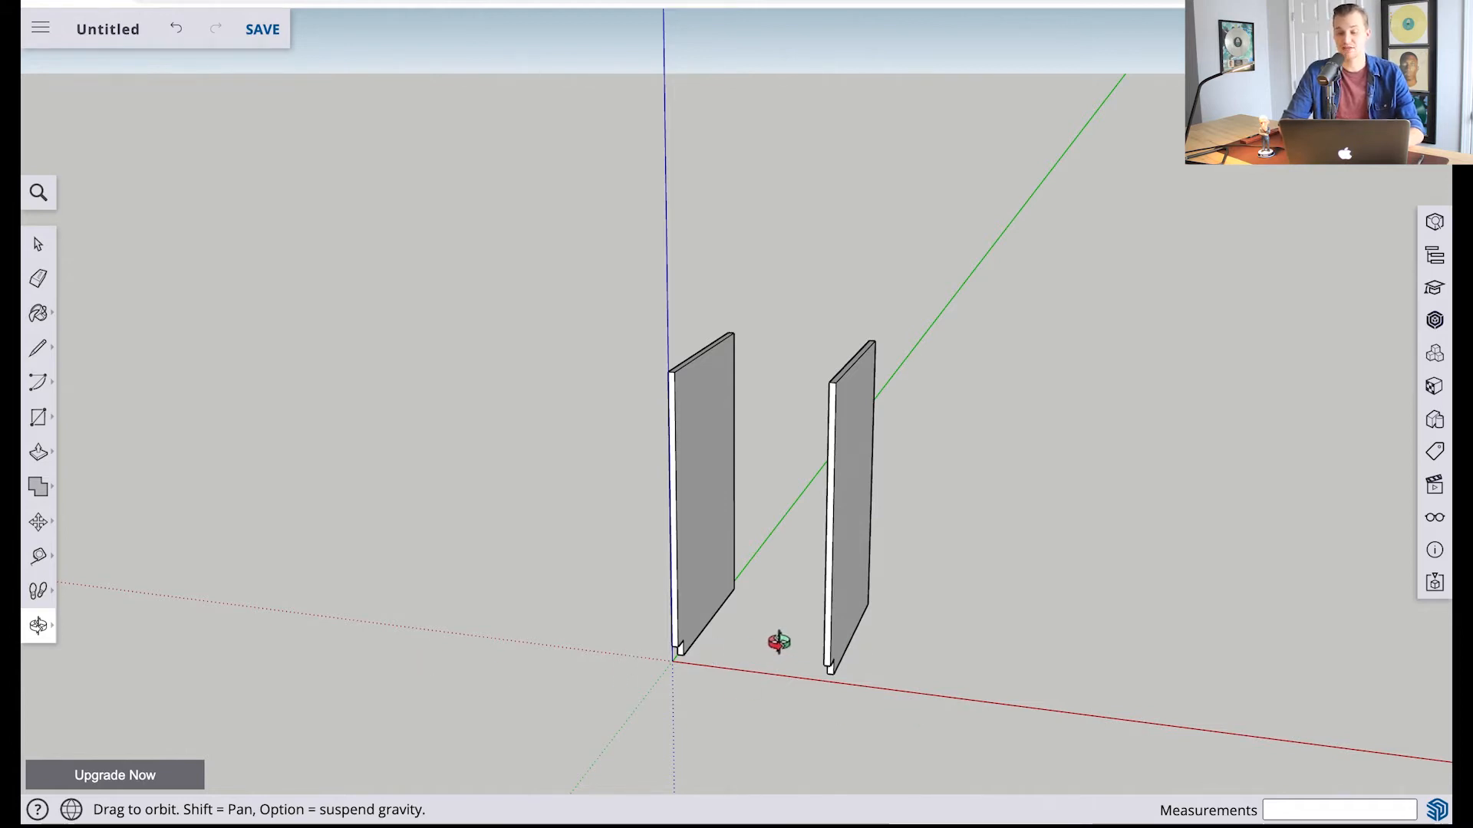
scroll(711, 621, "up", 5)
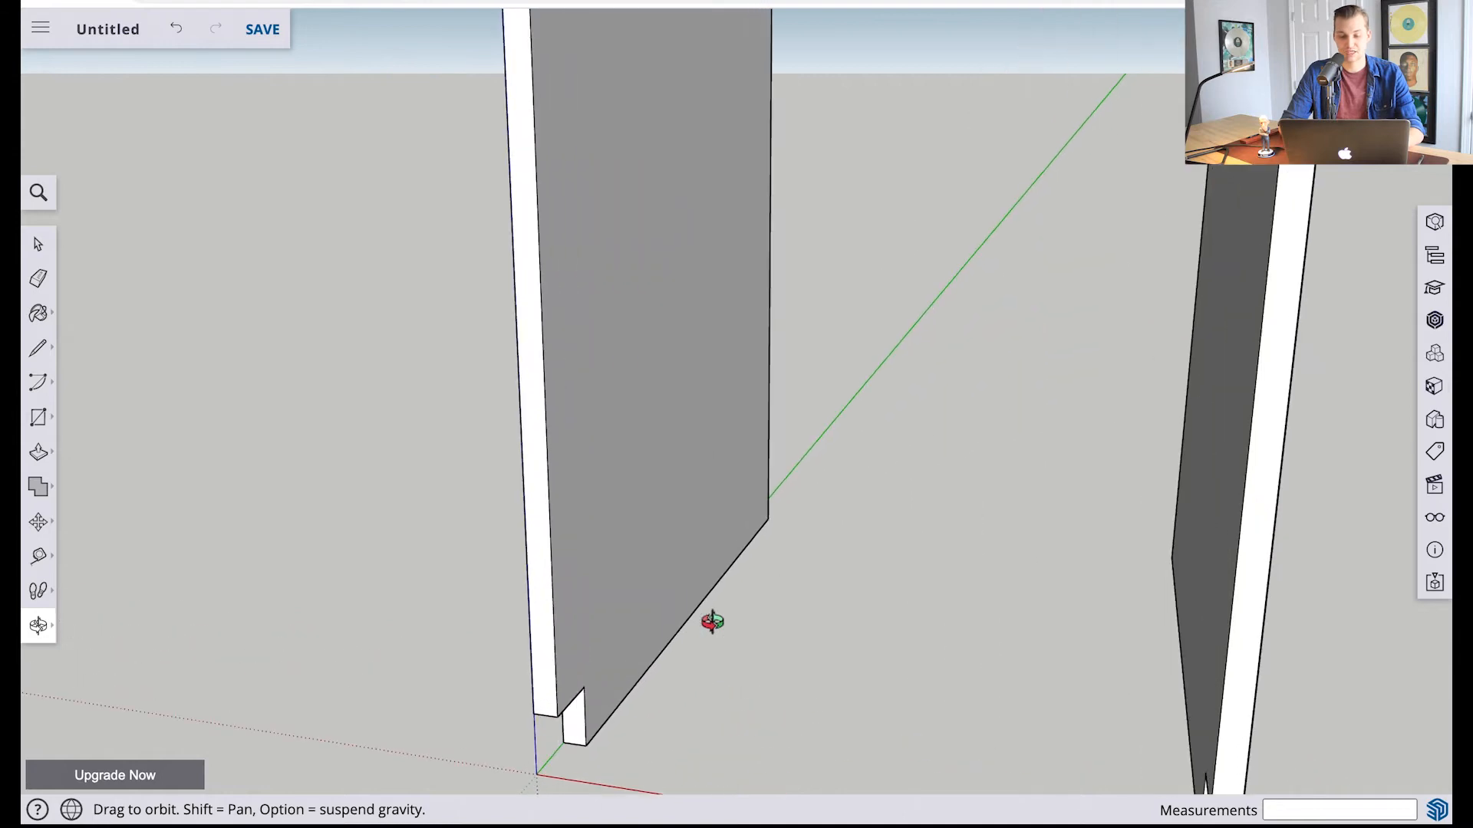
left_click_drag(591, 704, 520, 602)
scroll(519, 619, "up", 5)
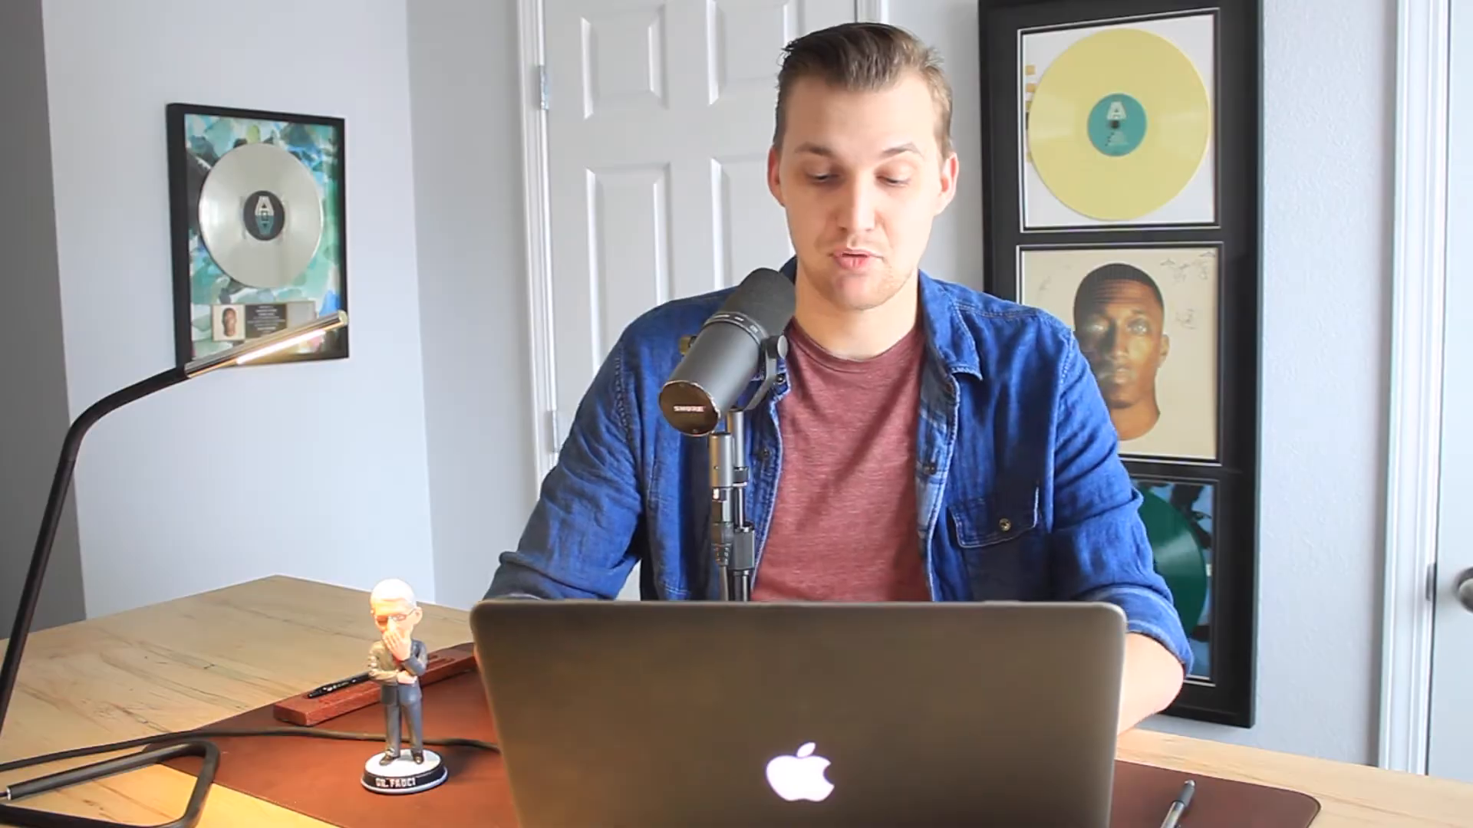
key("l")
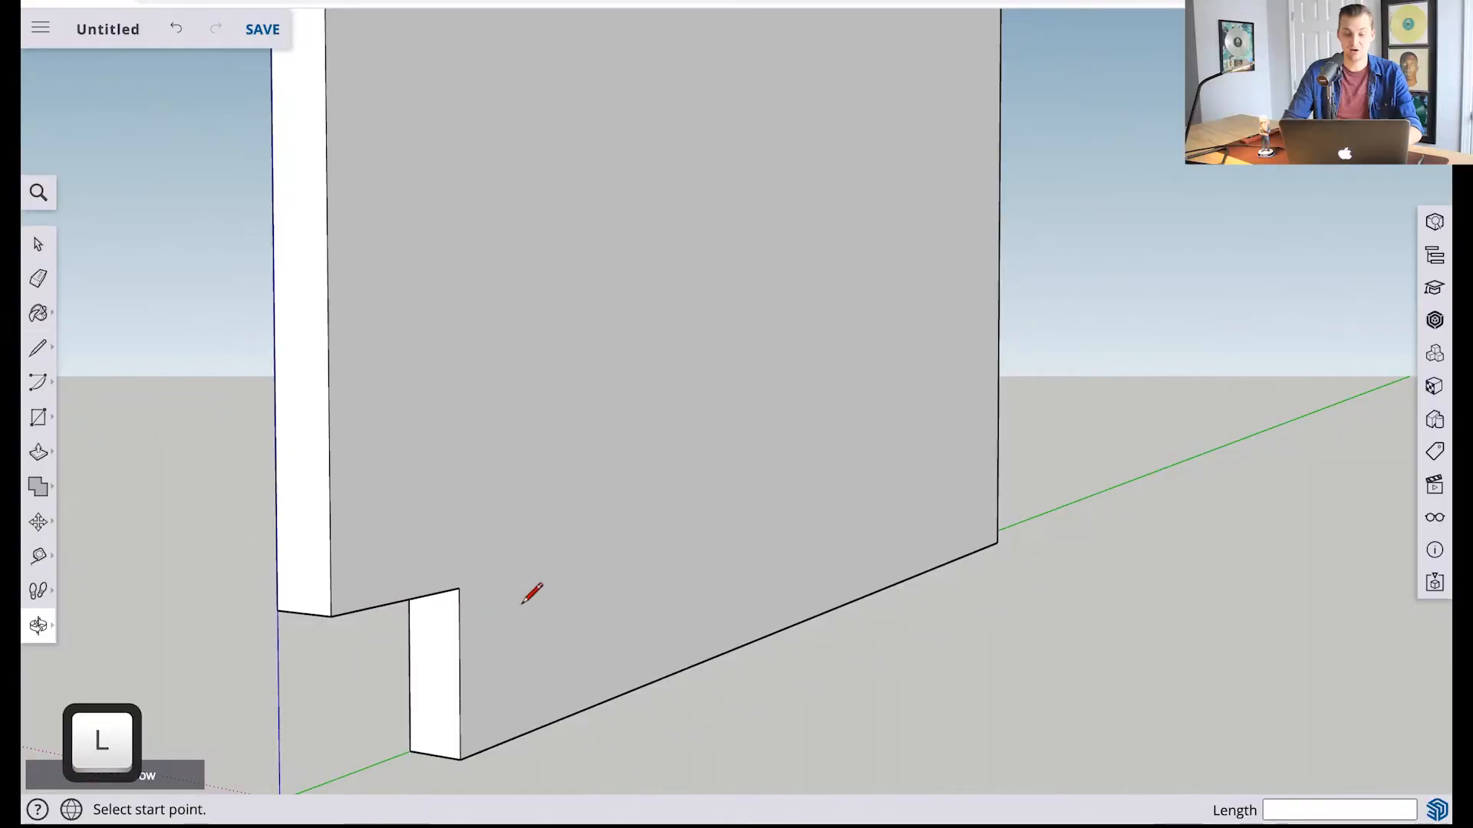
left_click(459, 587)
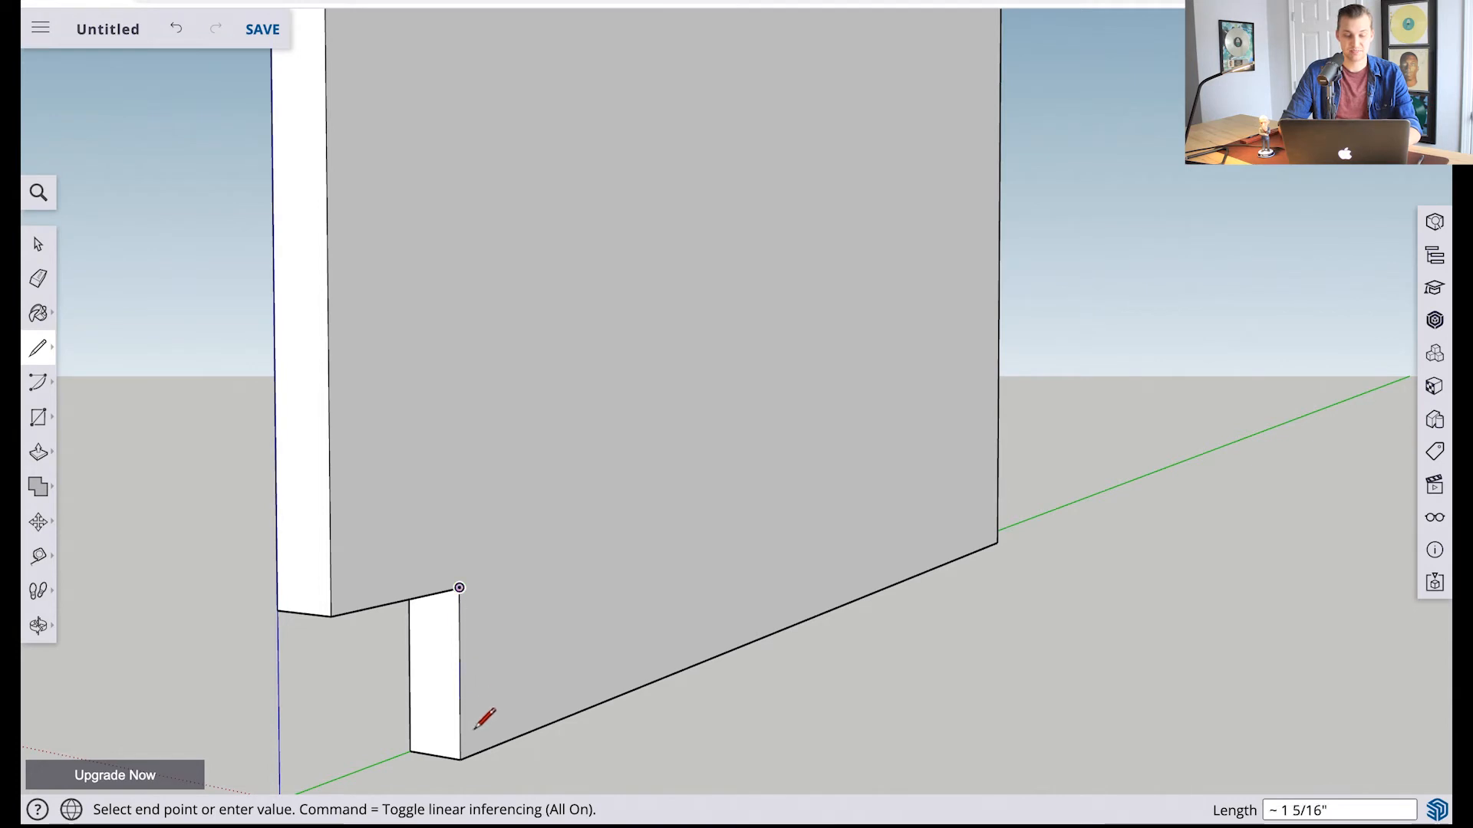
left_click(460, 759)
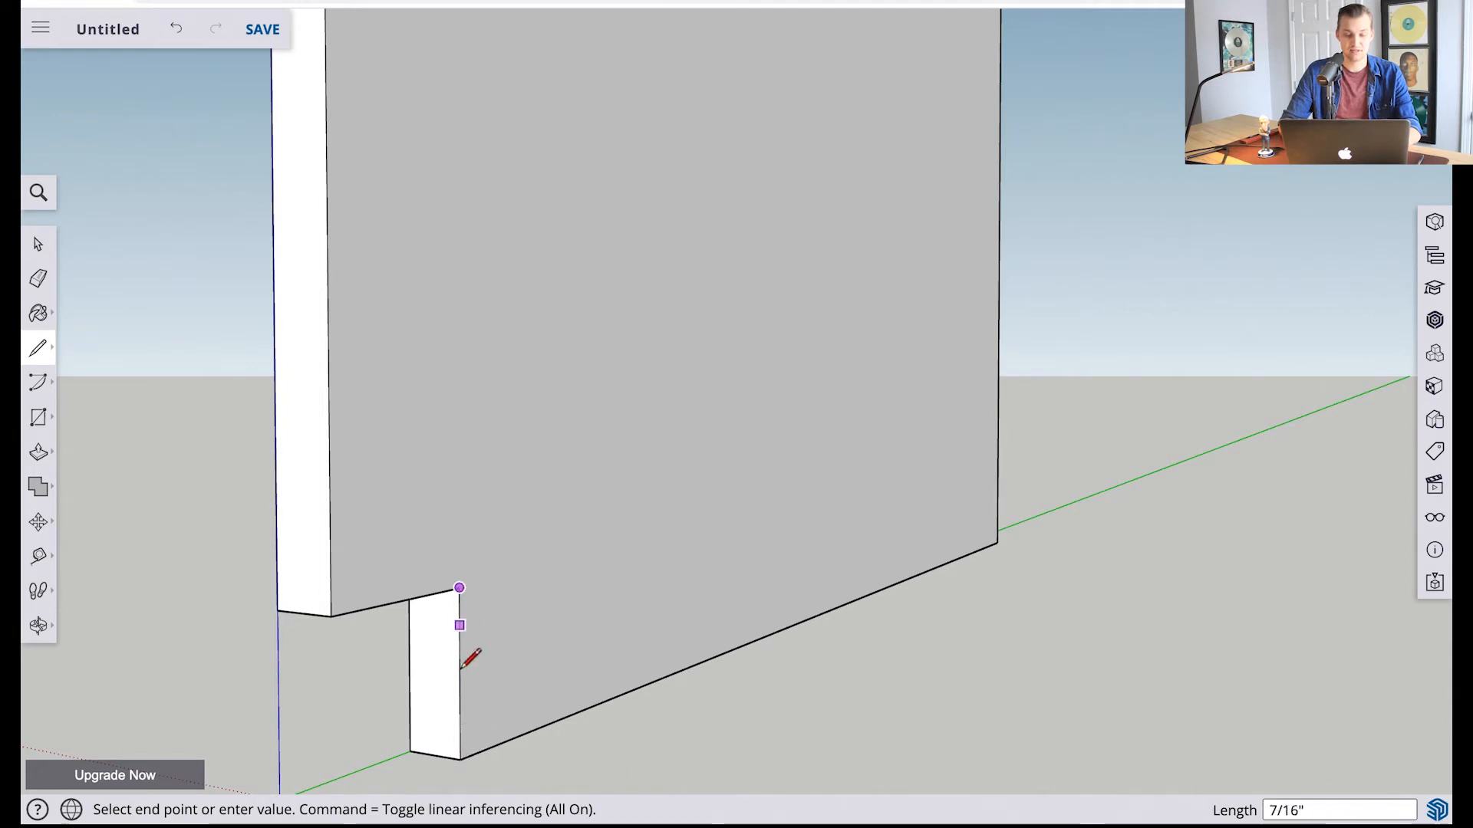
left_click(461, 758)
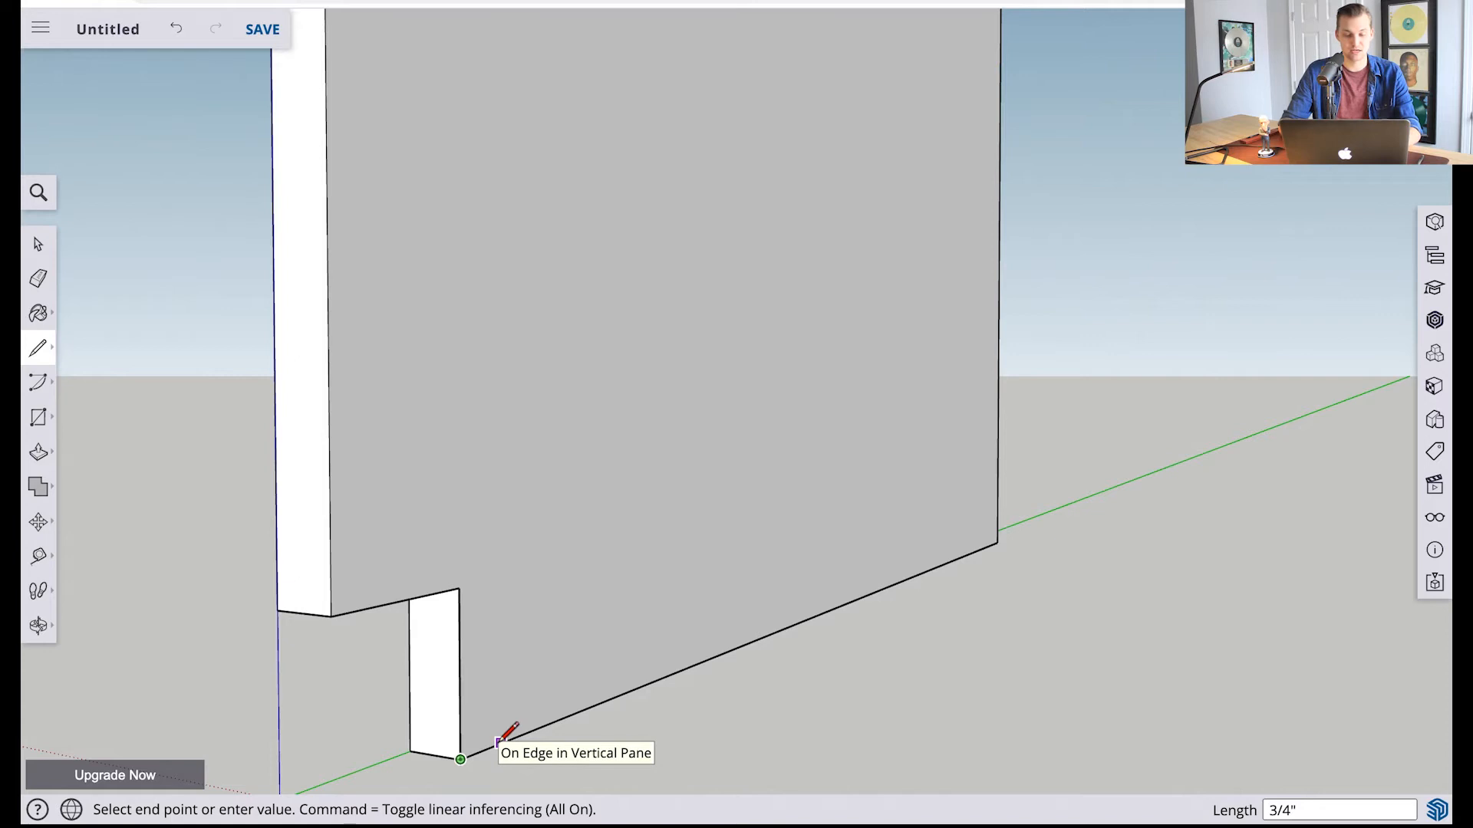
type(".75")
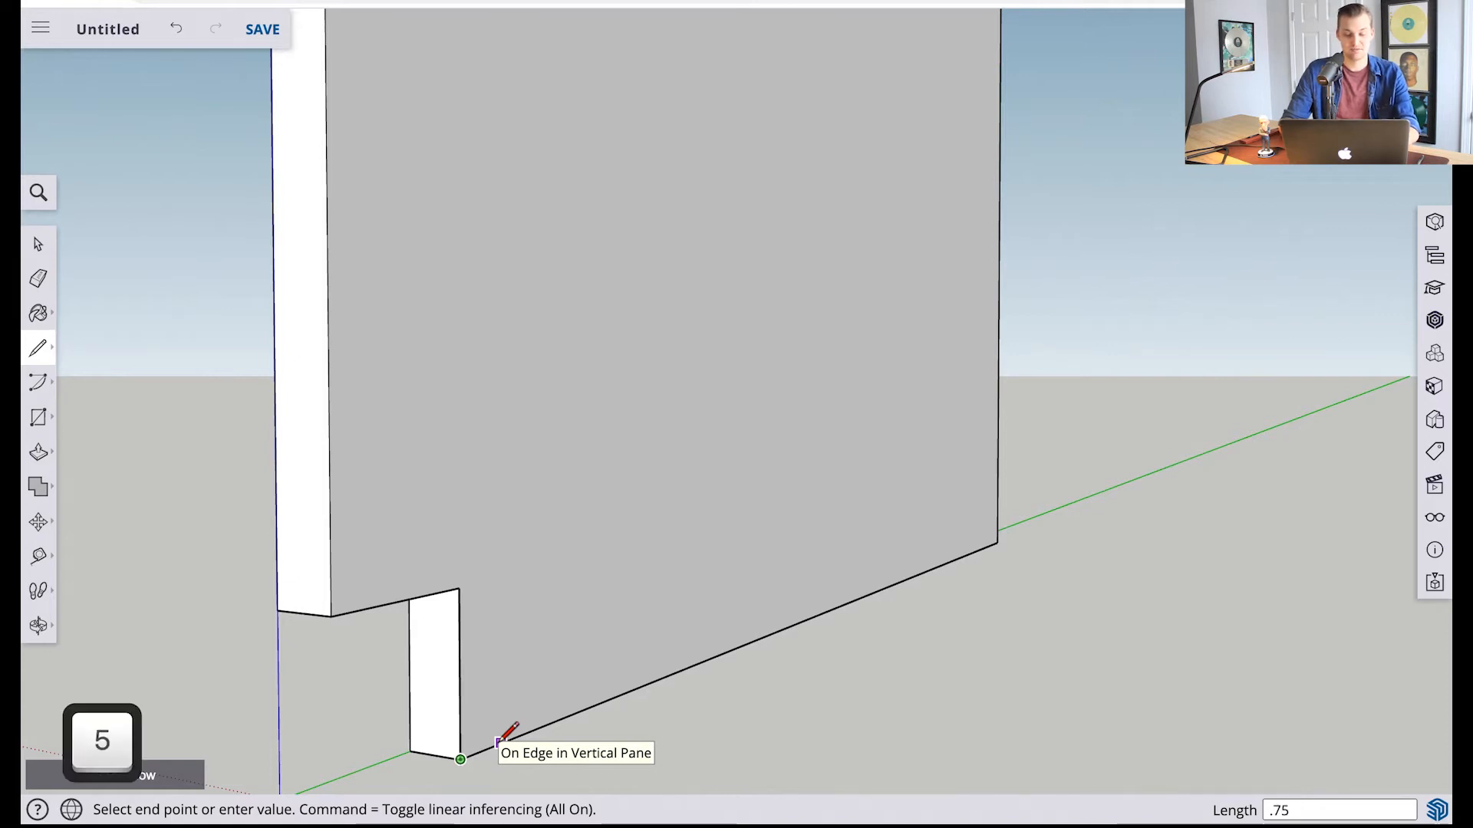
key("Return")
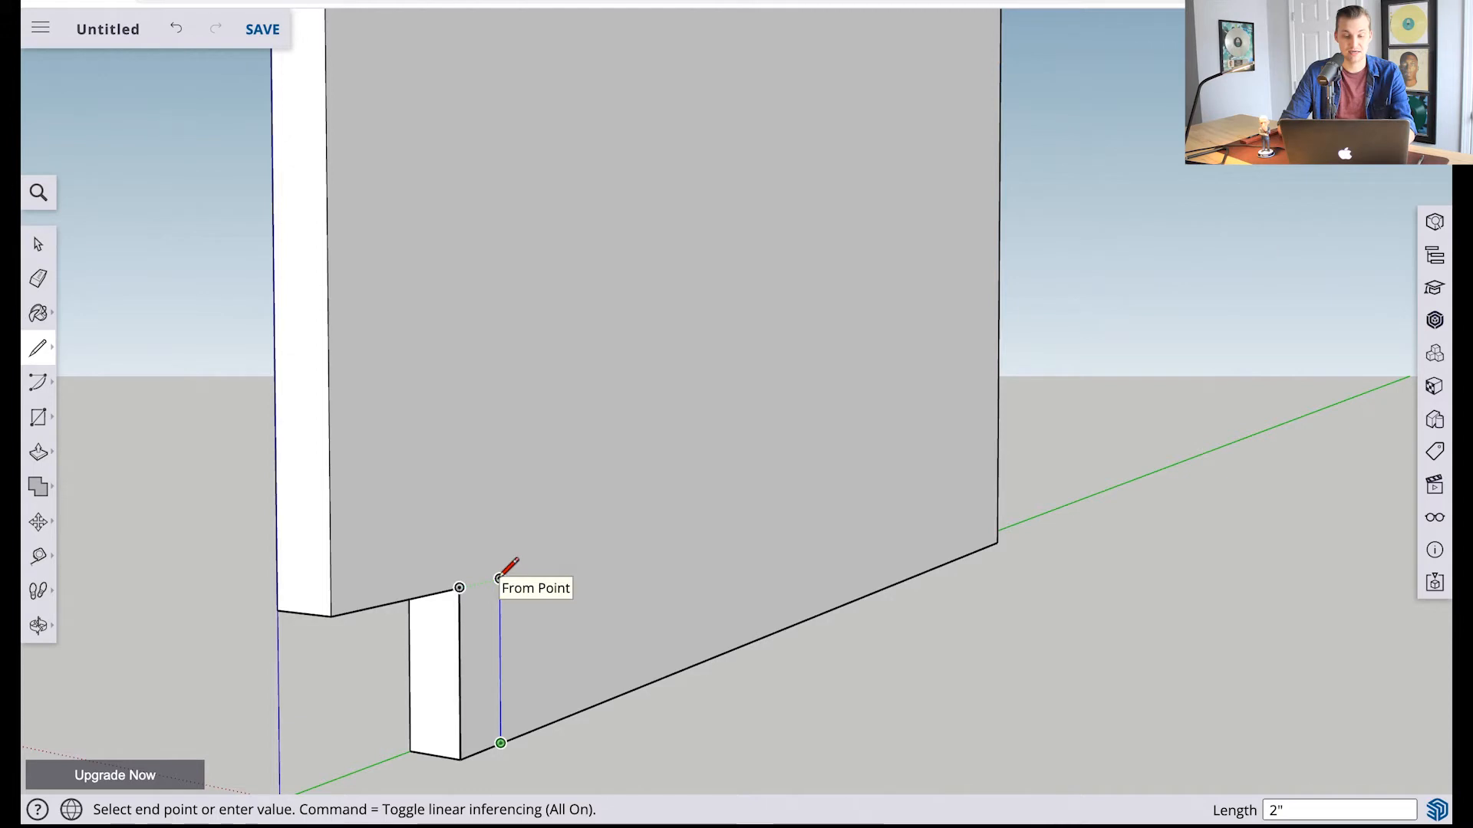
left_click(500, 578)
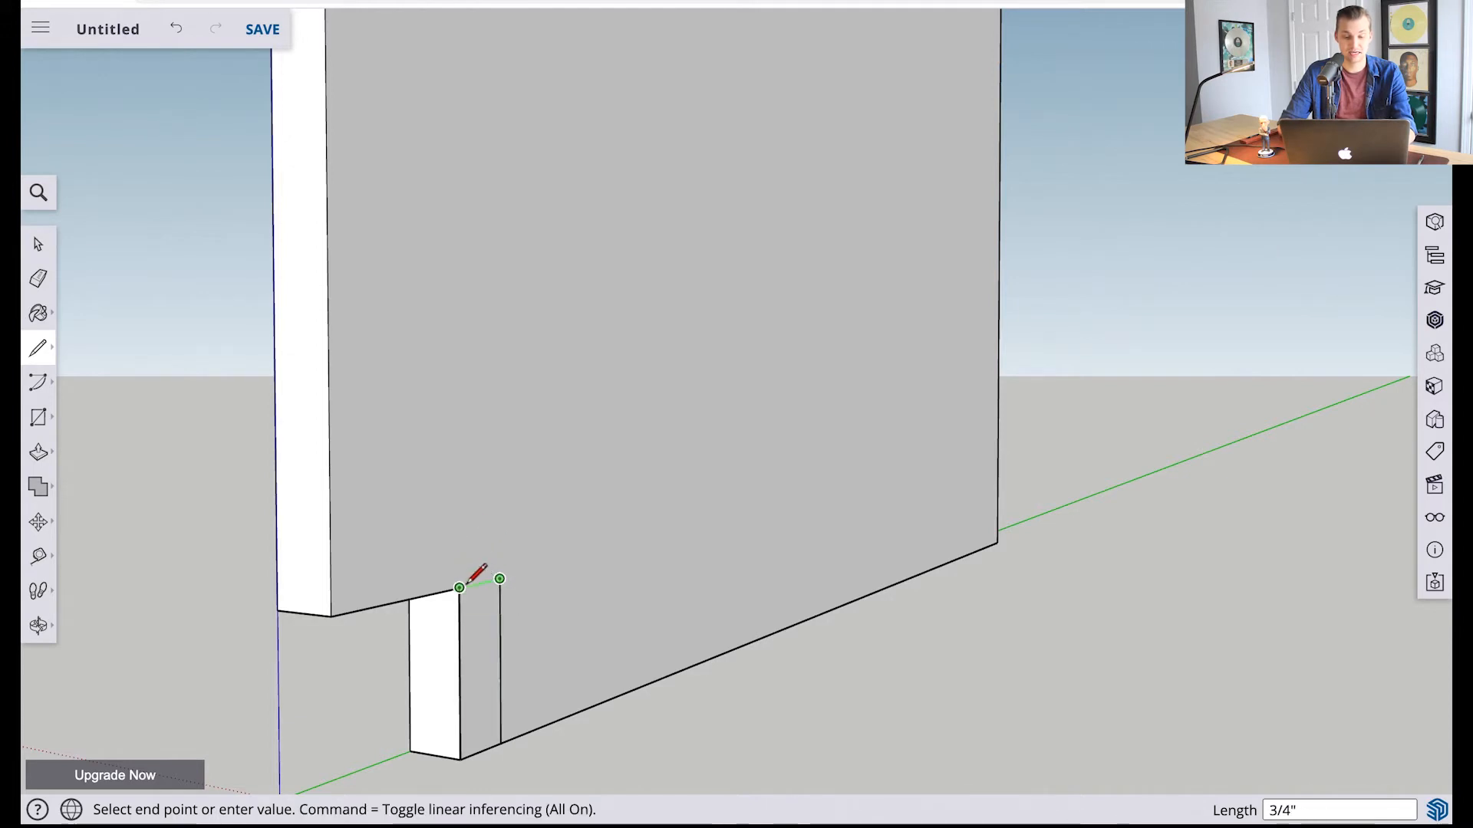
left_click(460, 586)
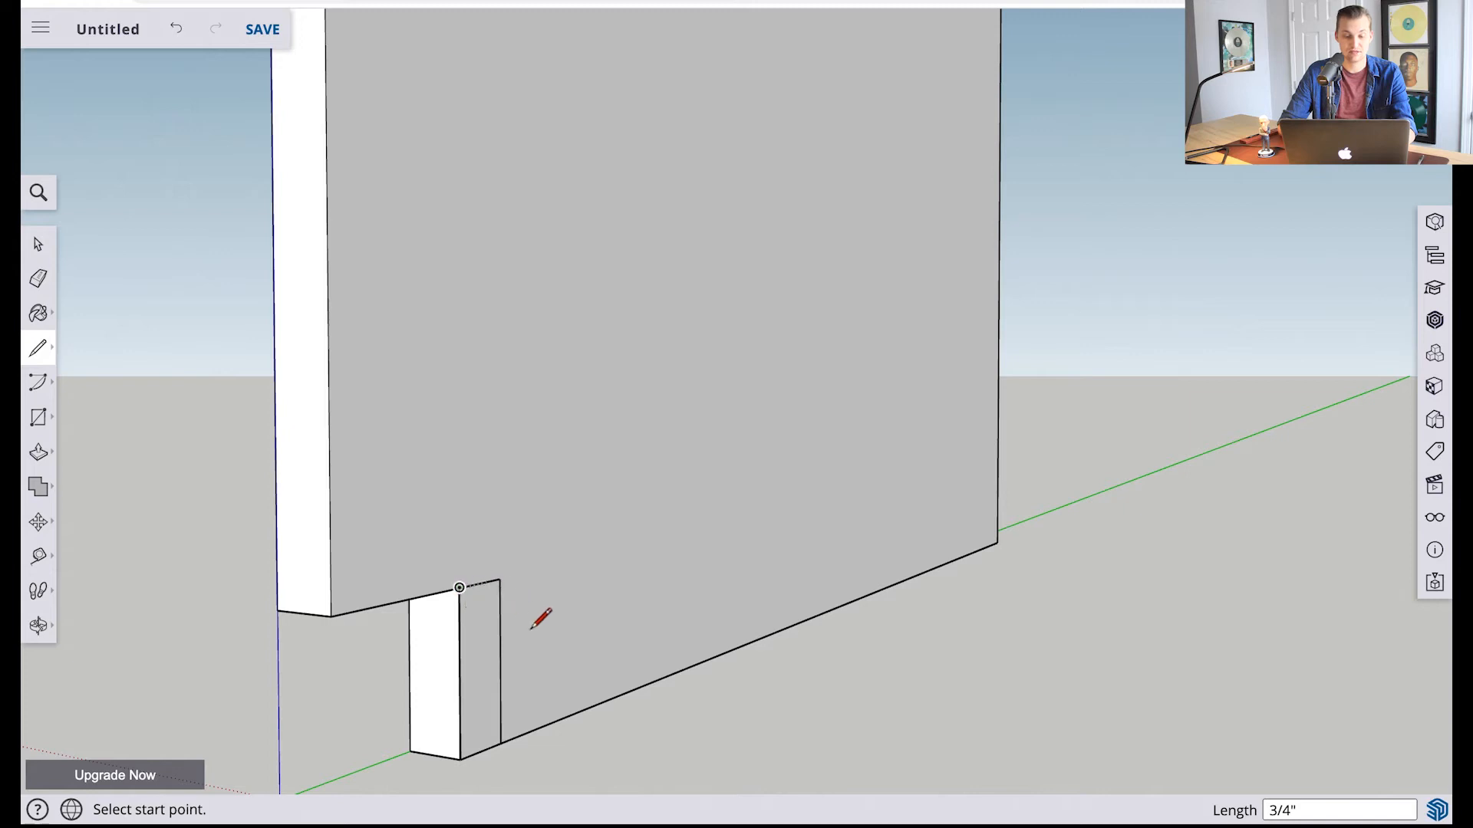
key("space")
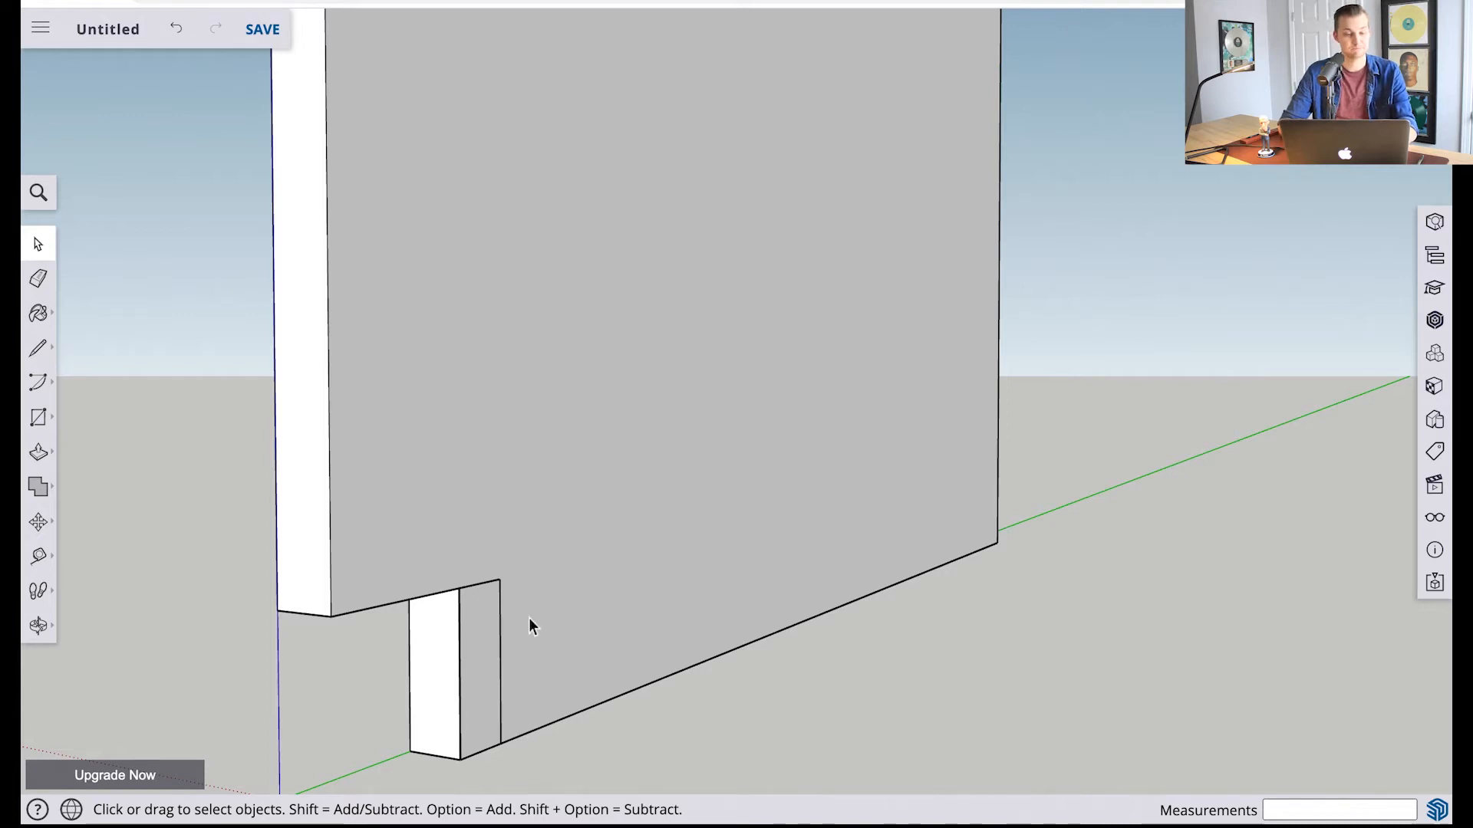
Extrude the rectangle behind the notch 10 inches toward the second panel and undo the extrusion
key("p")
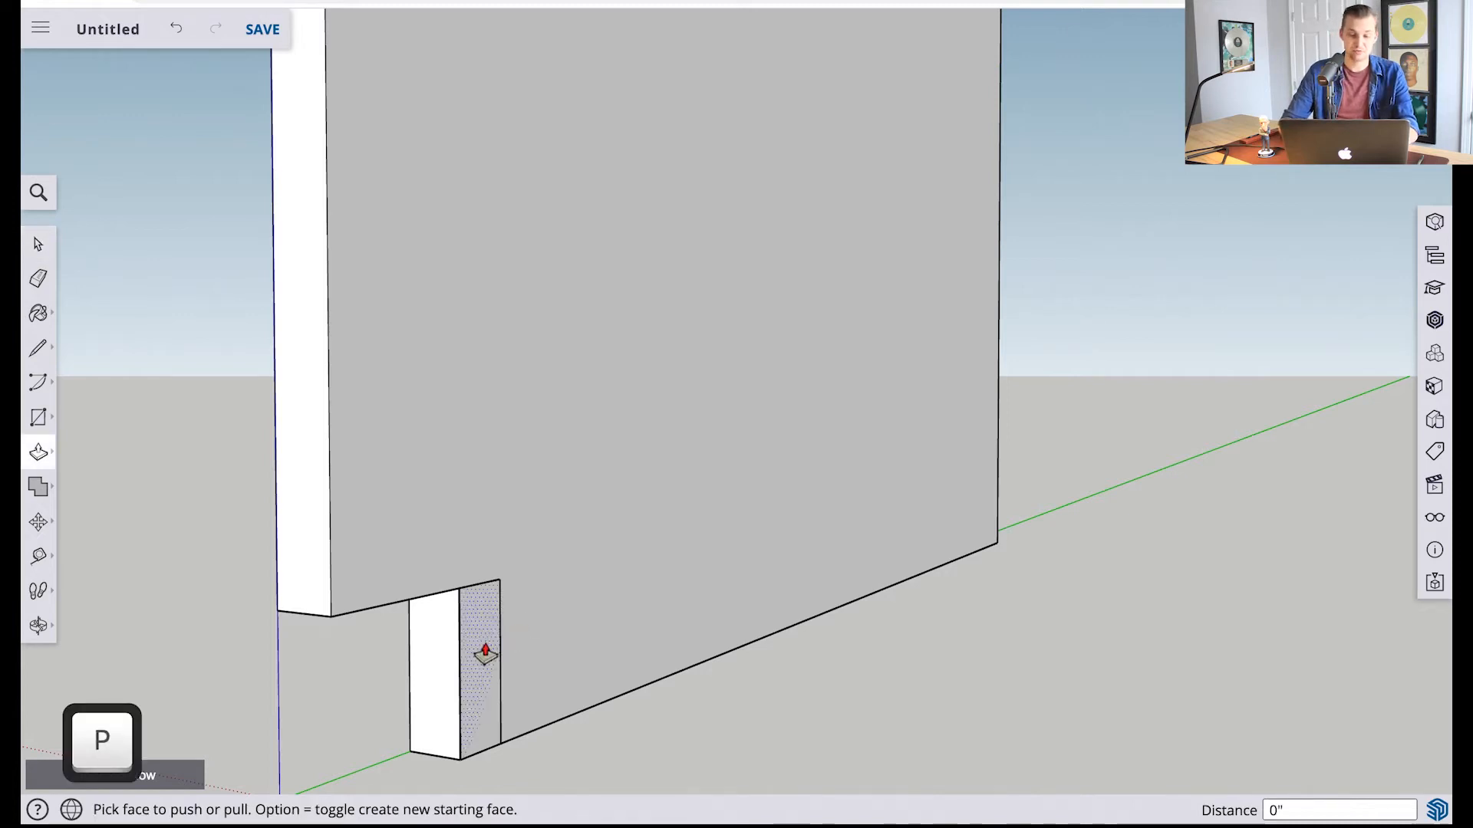
left_click_drag(479, 629, 652, 666)
scroll(653, 666, "down", 3)
scroll(653, 666, "down", 3)
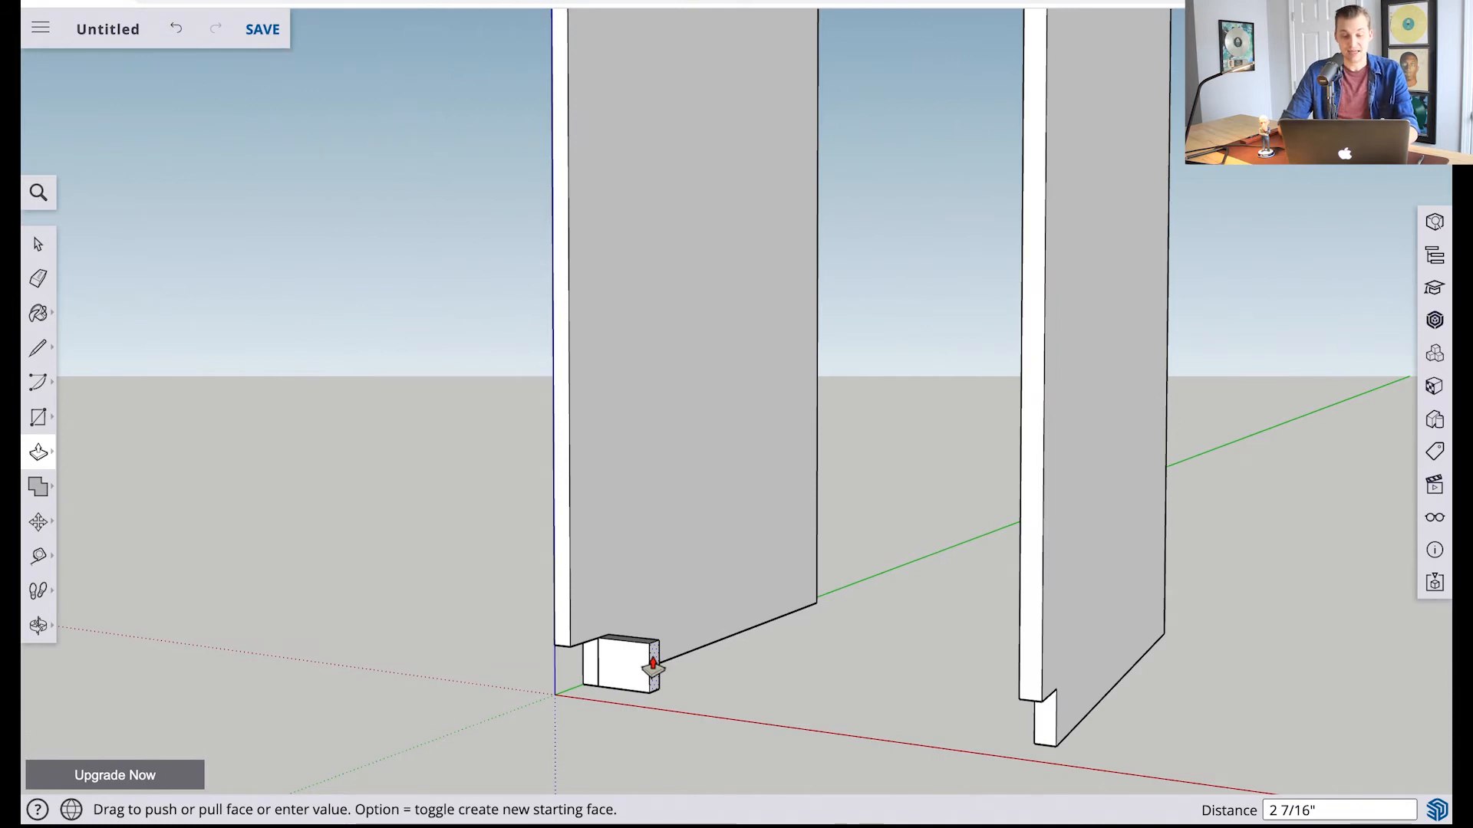
left_click_drag(653, 666, 823, 694)
type("10")
key("Return")
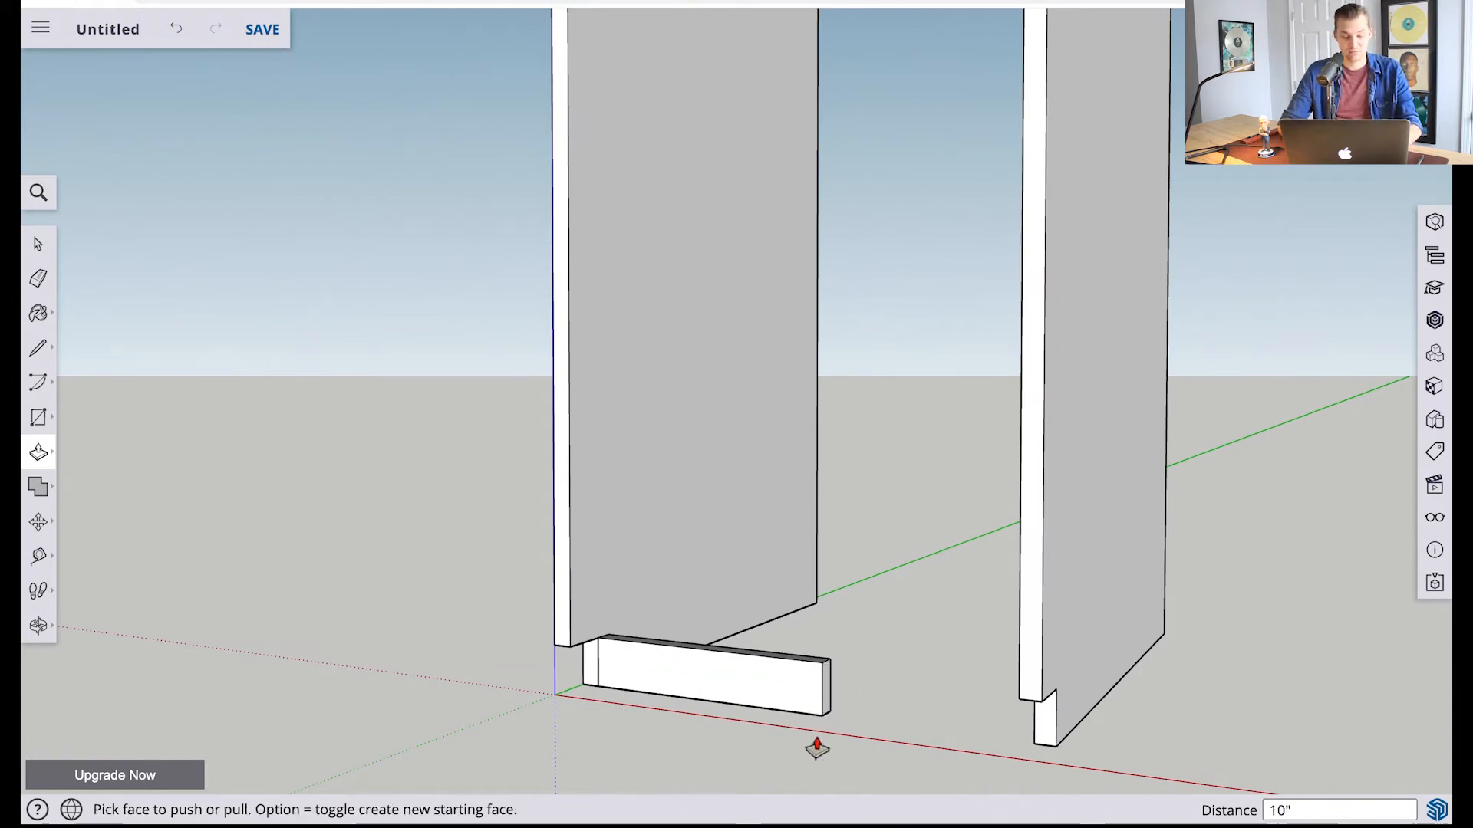
key("super+z")
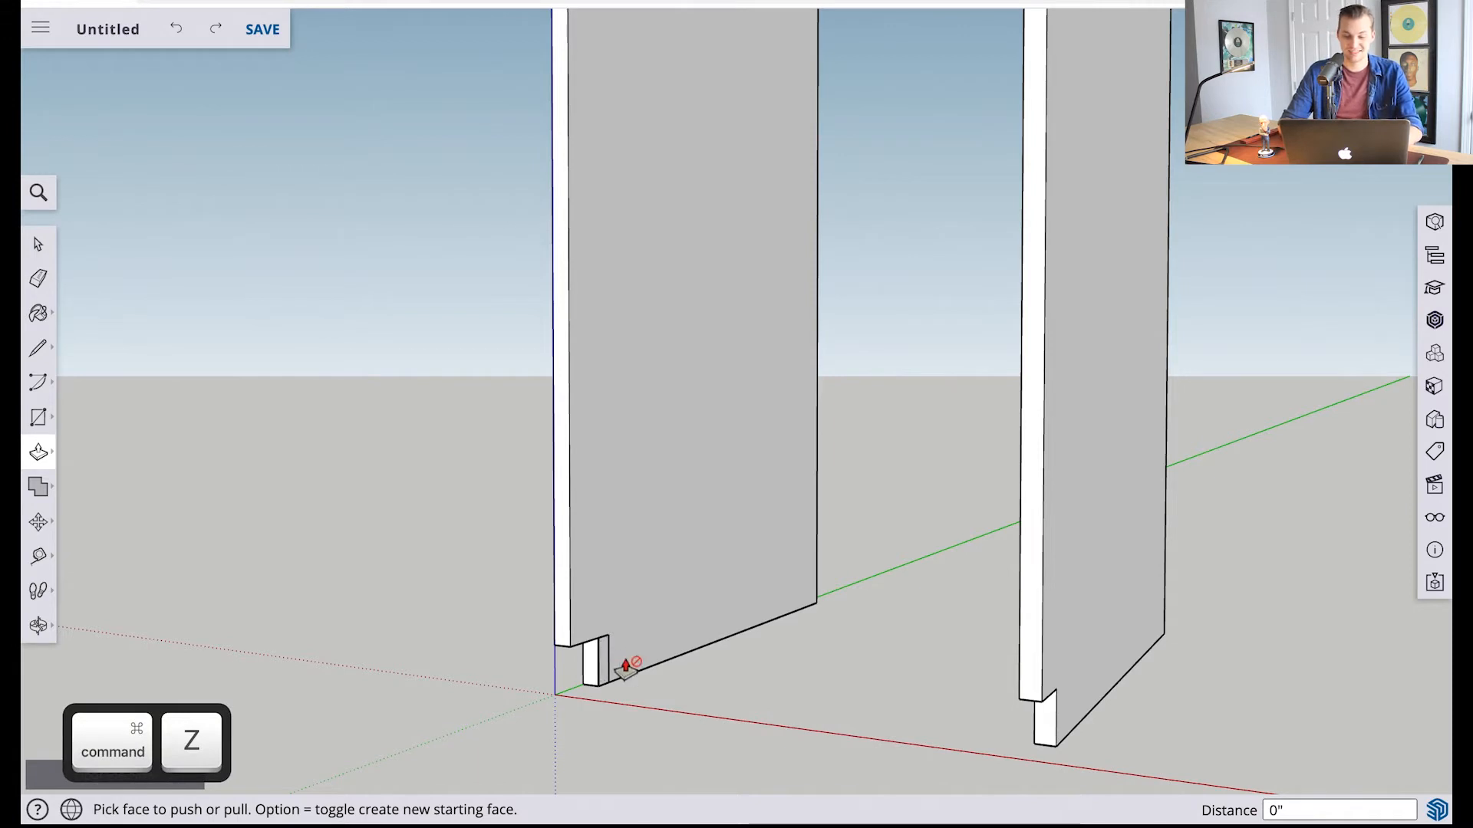
Push/Pull the rectangle behind the first panel's notch 18 inches across to the second panel
scroll(625, 667, "up", 4)
left_click(570, 644)
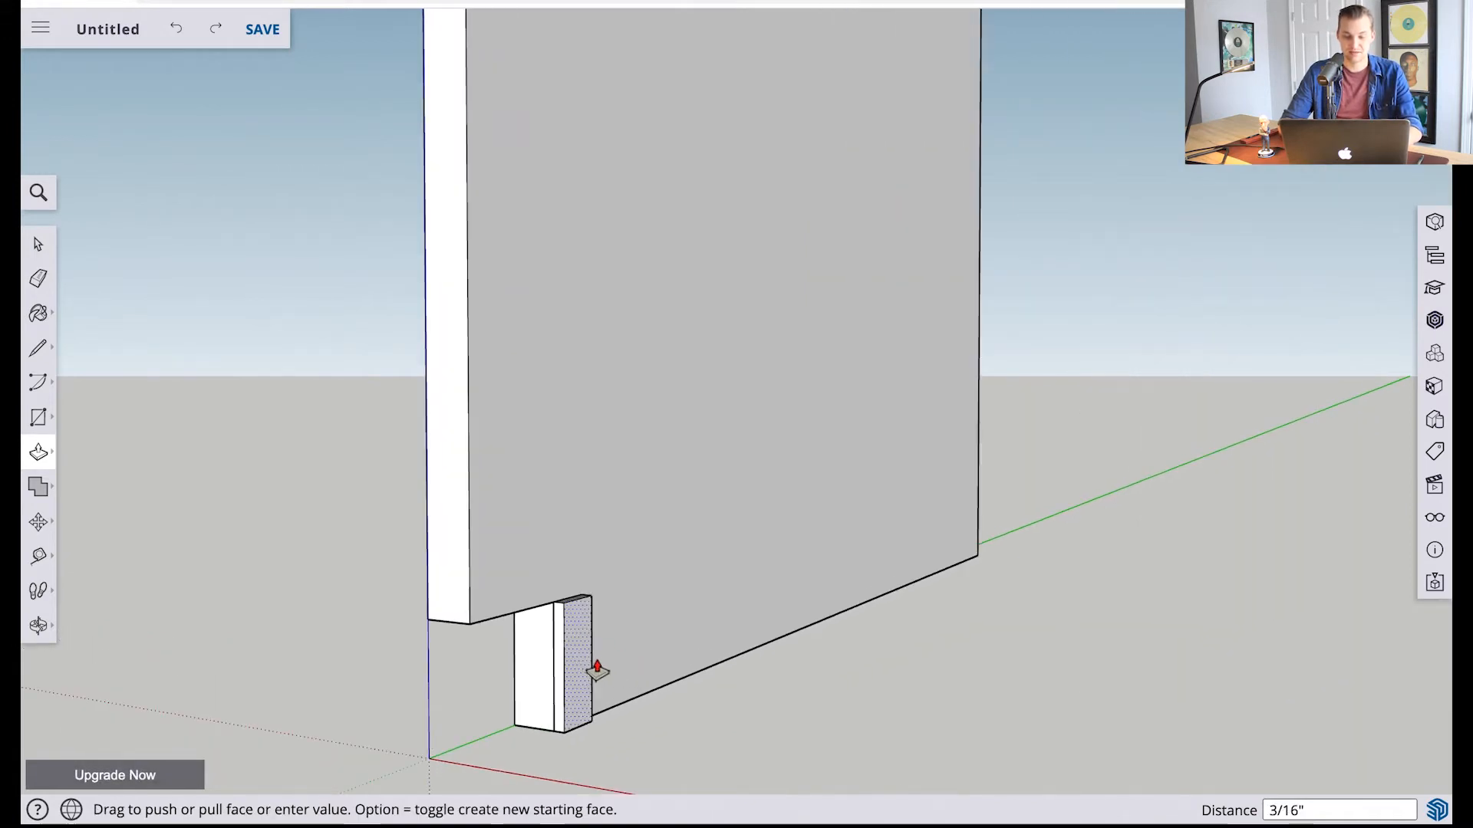
scroll(659, 698, "down", 3)
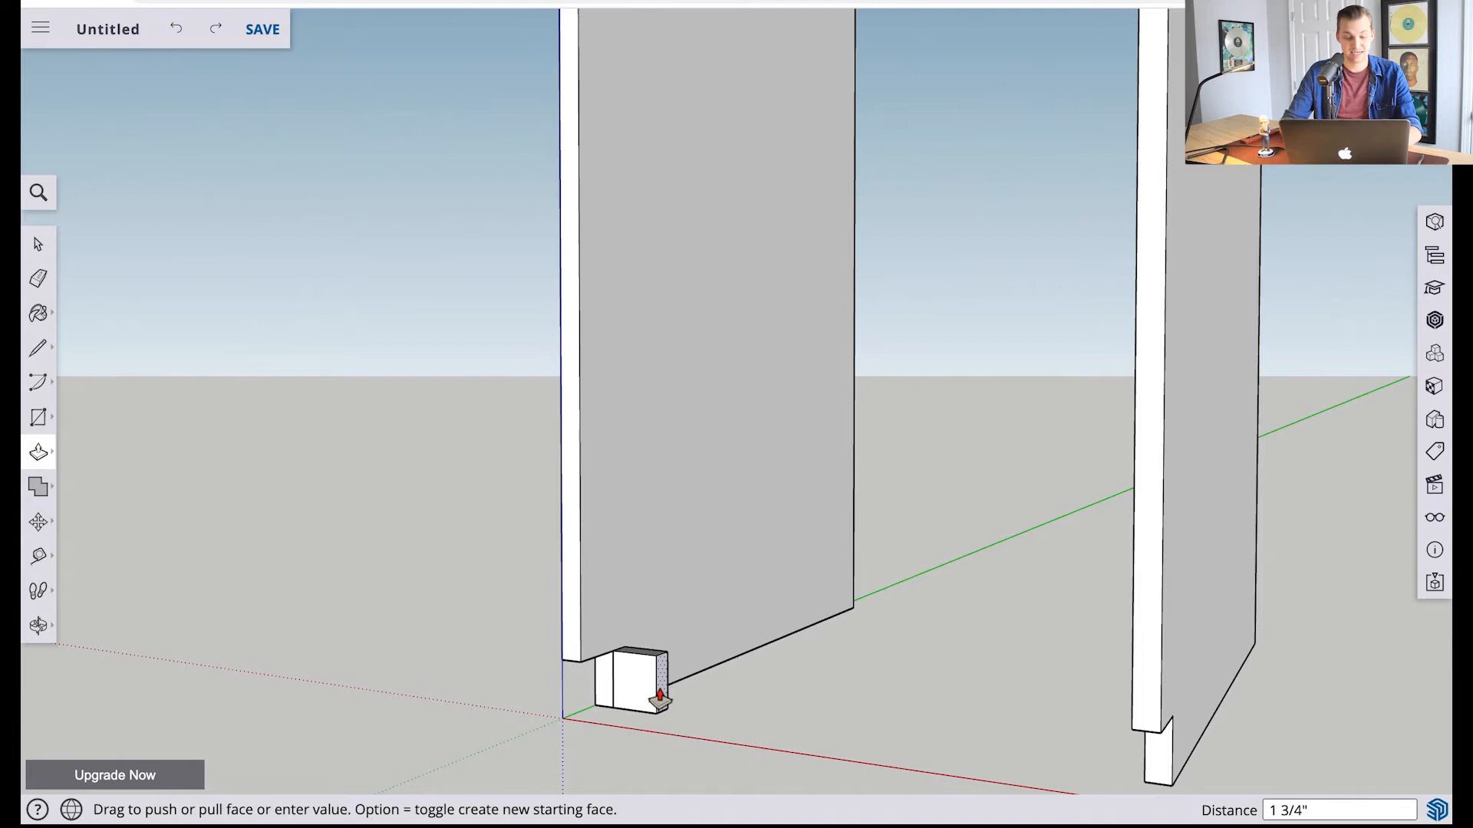
type("18")
key("Return")
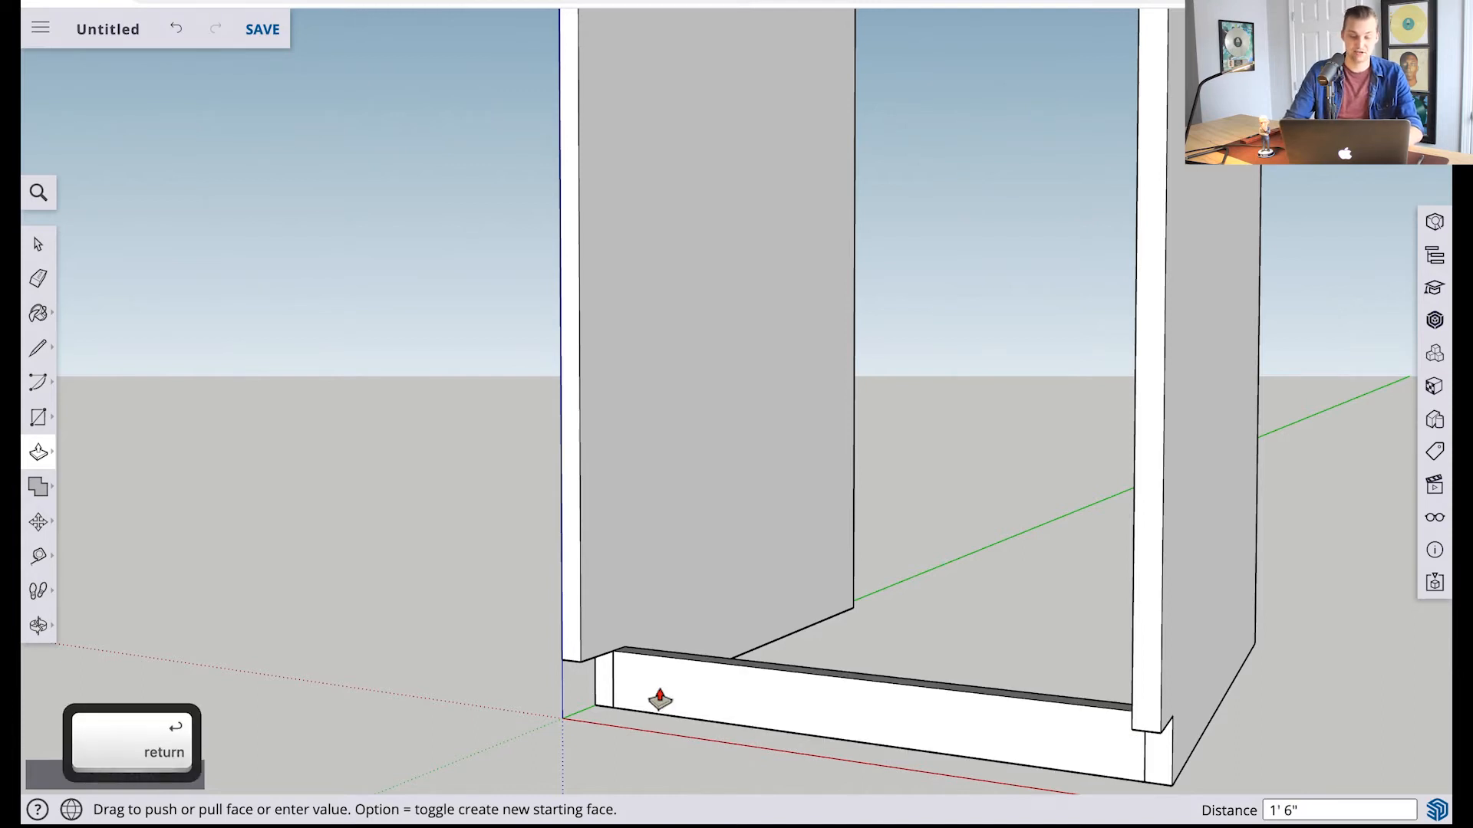
Select the whole toe-kick board between the two panels and make it a component named Kickplate
scroll(660, 698, "down", 5)
left_click(39, 625)
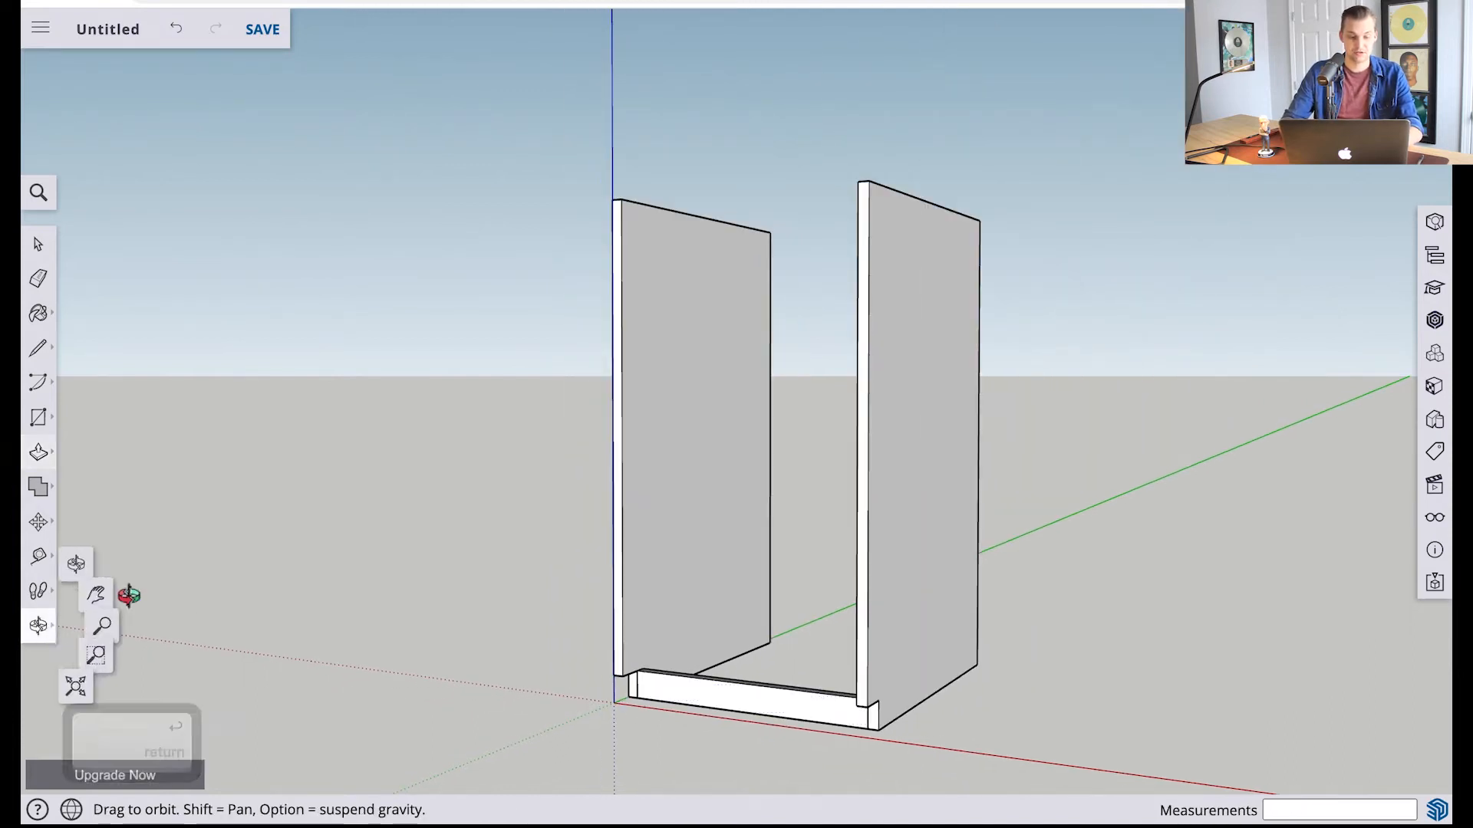
mouse_move(574, 616)
left_mouse_down()
mouse_move(686, 583)
mouse_move(550, 611)
left_mouse_up()
left_click_drag(460, 651, 492, 613)
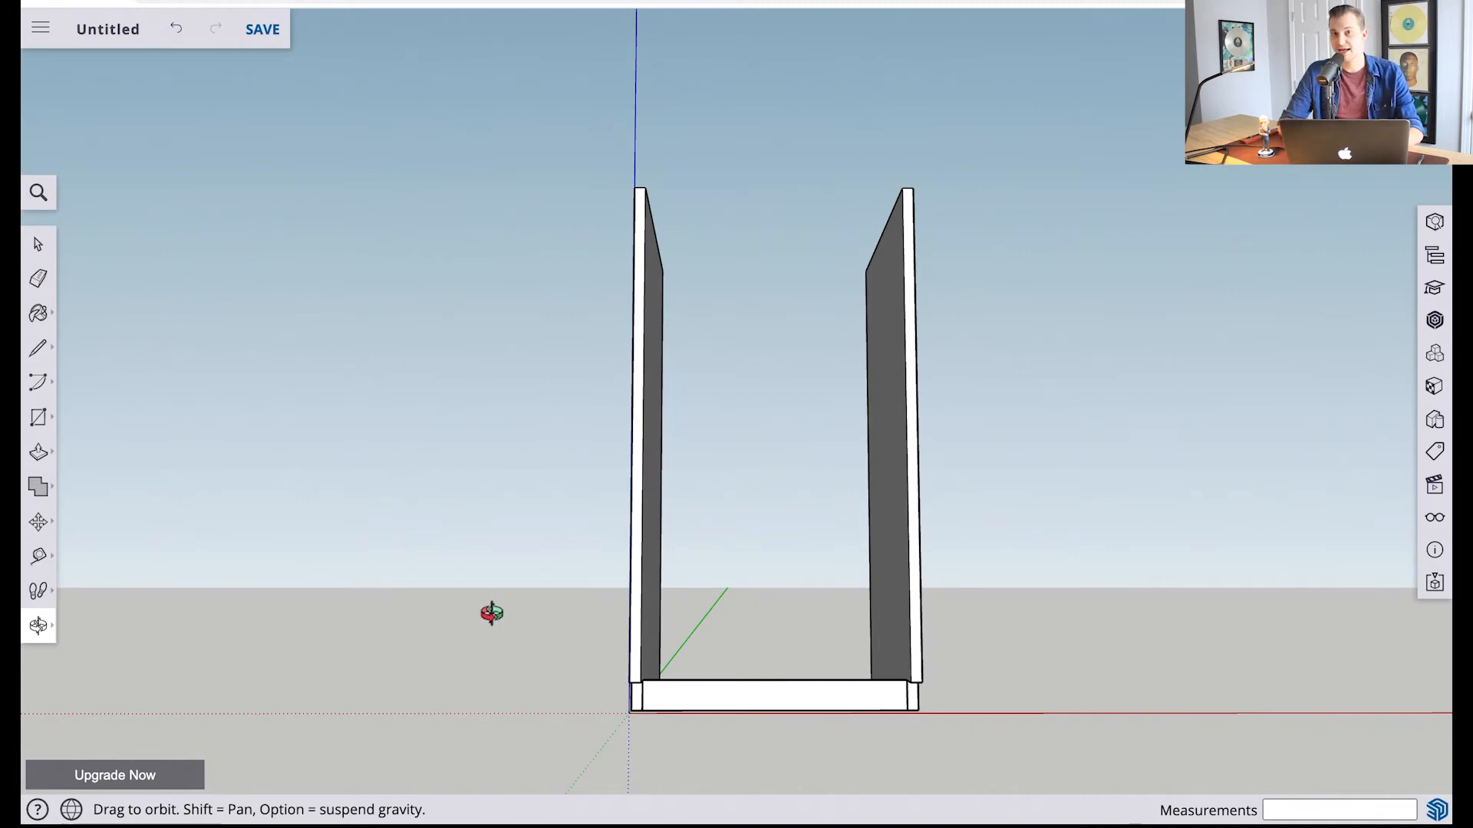
key("space")
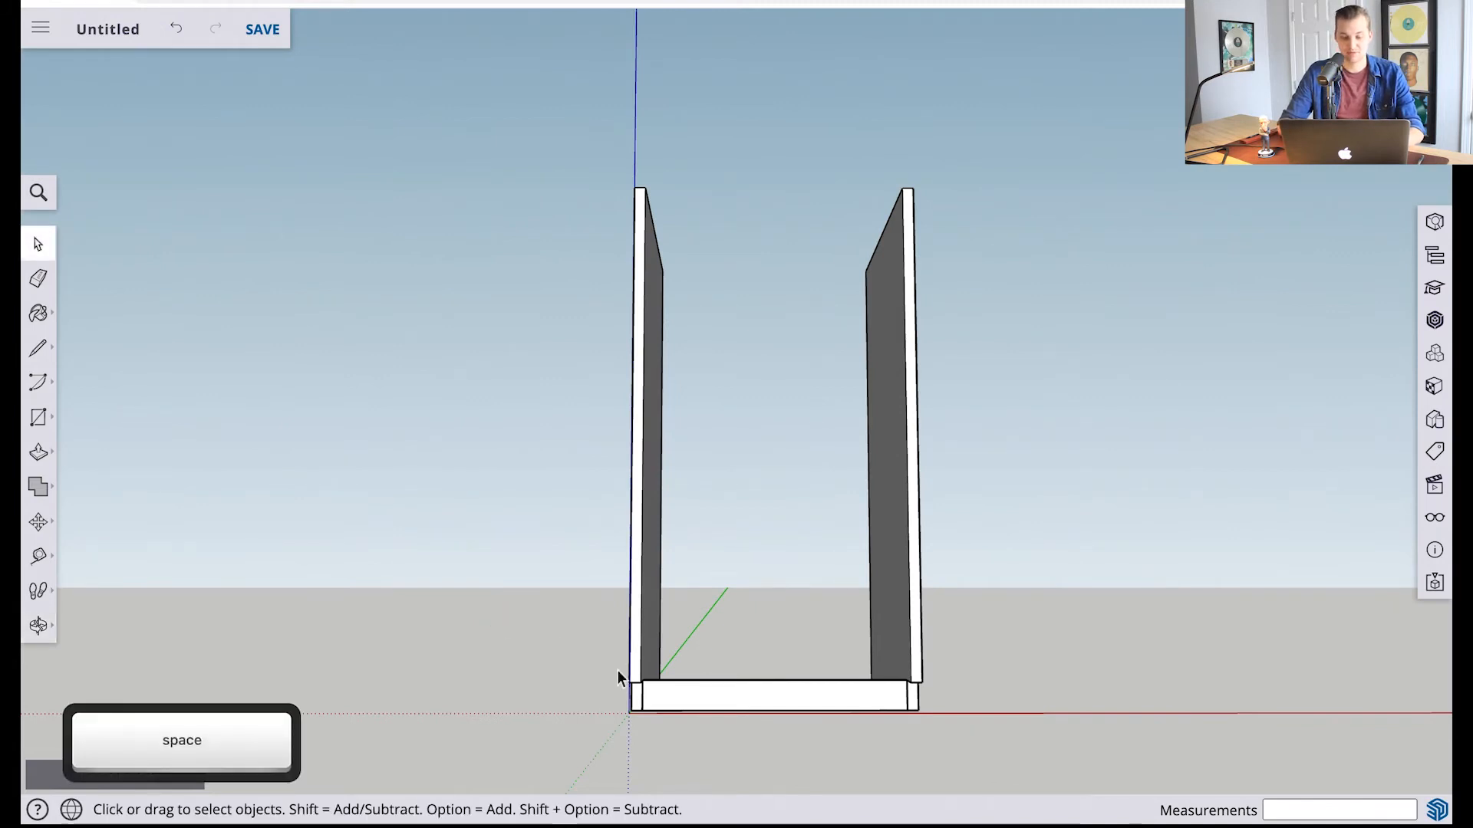
left_click_drag(599, 657, 1031, 756)
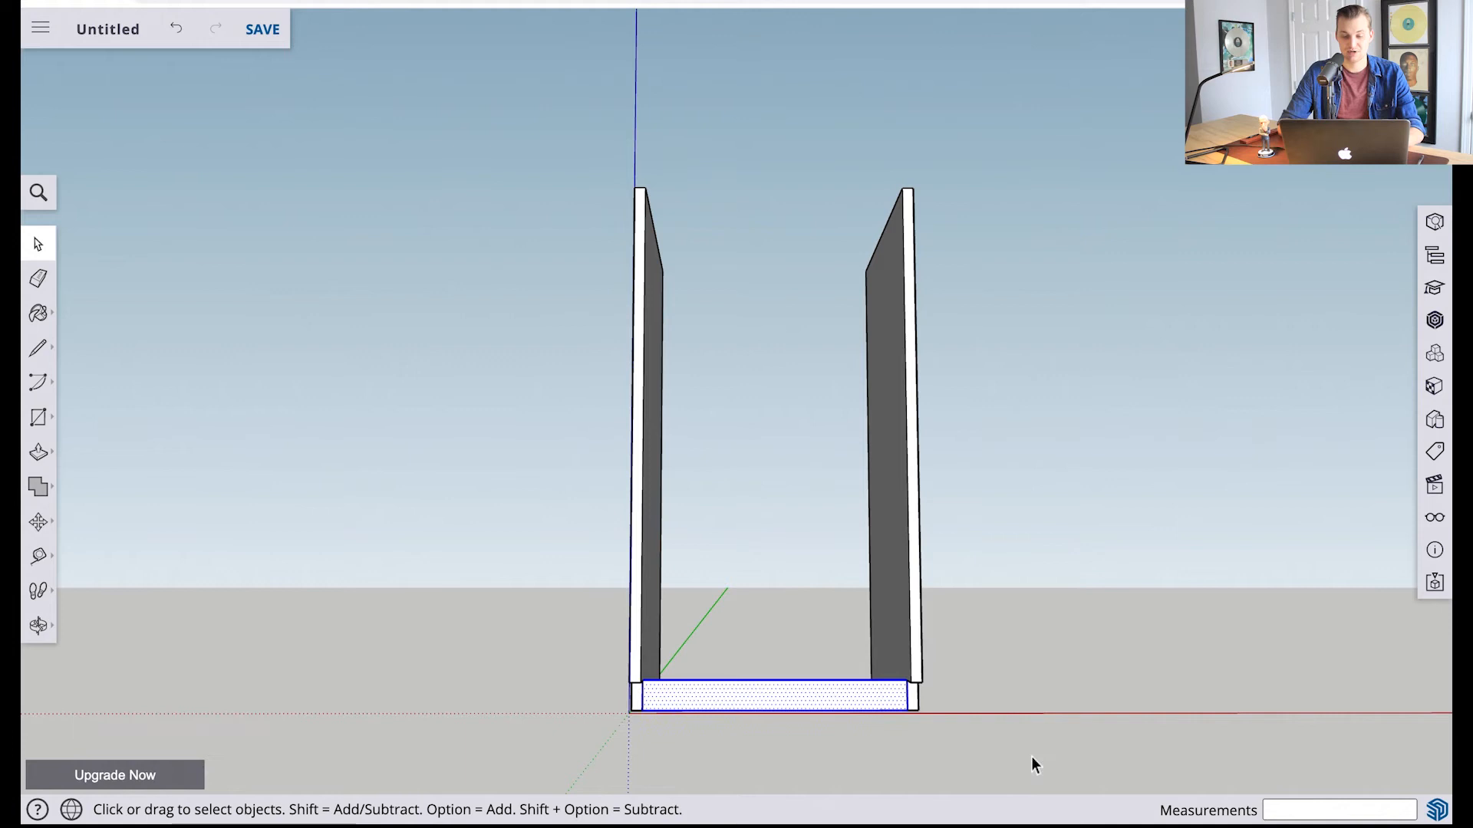
right_click(807, 703)
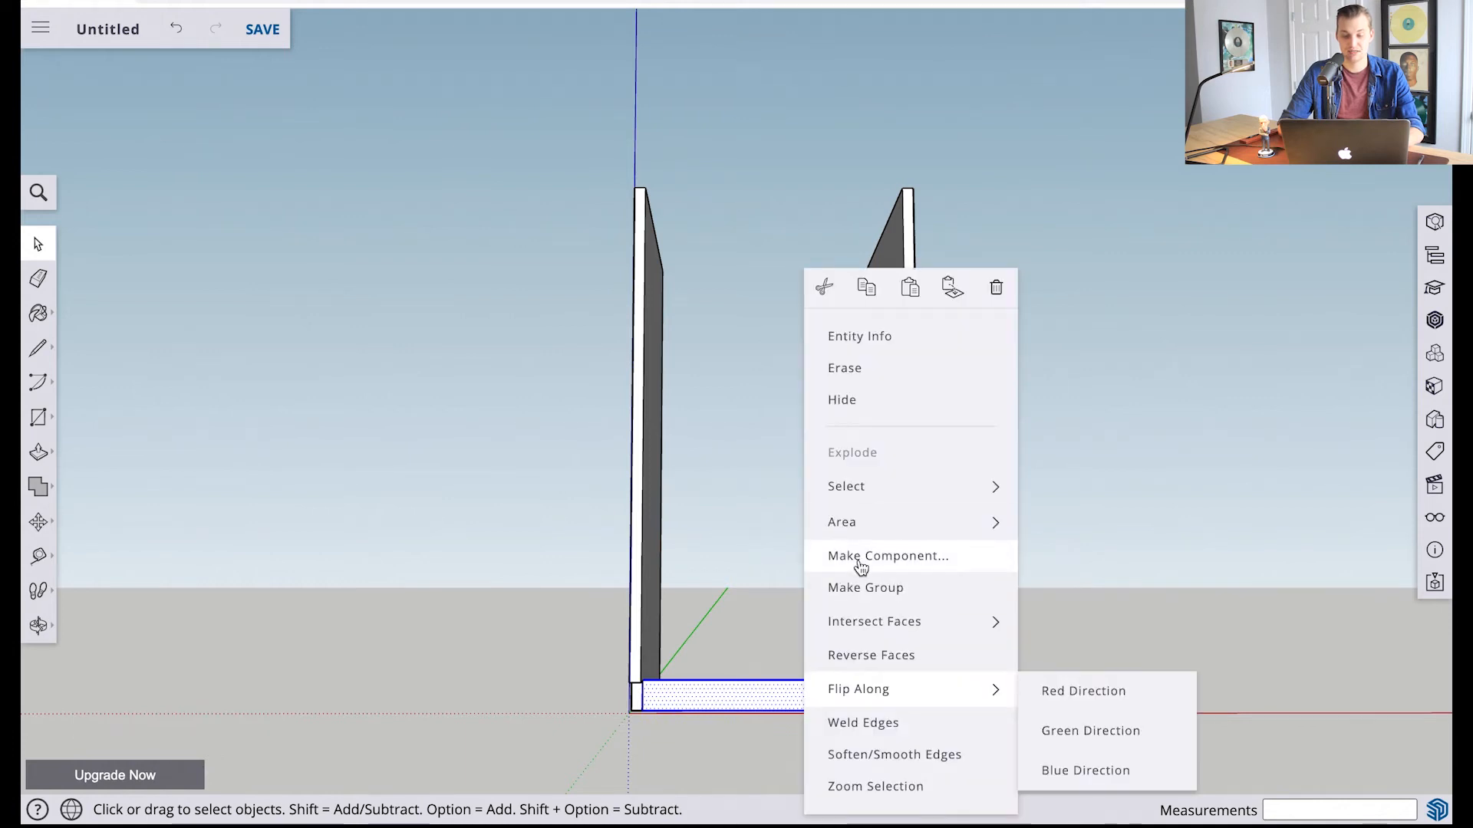
left_click(860, 564)
type("Kic")
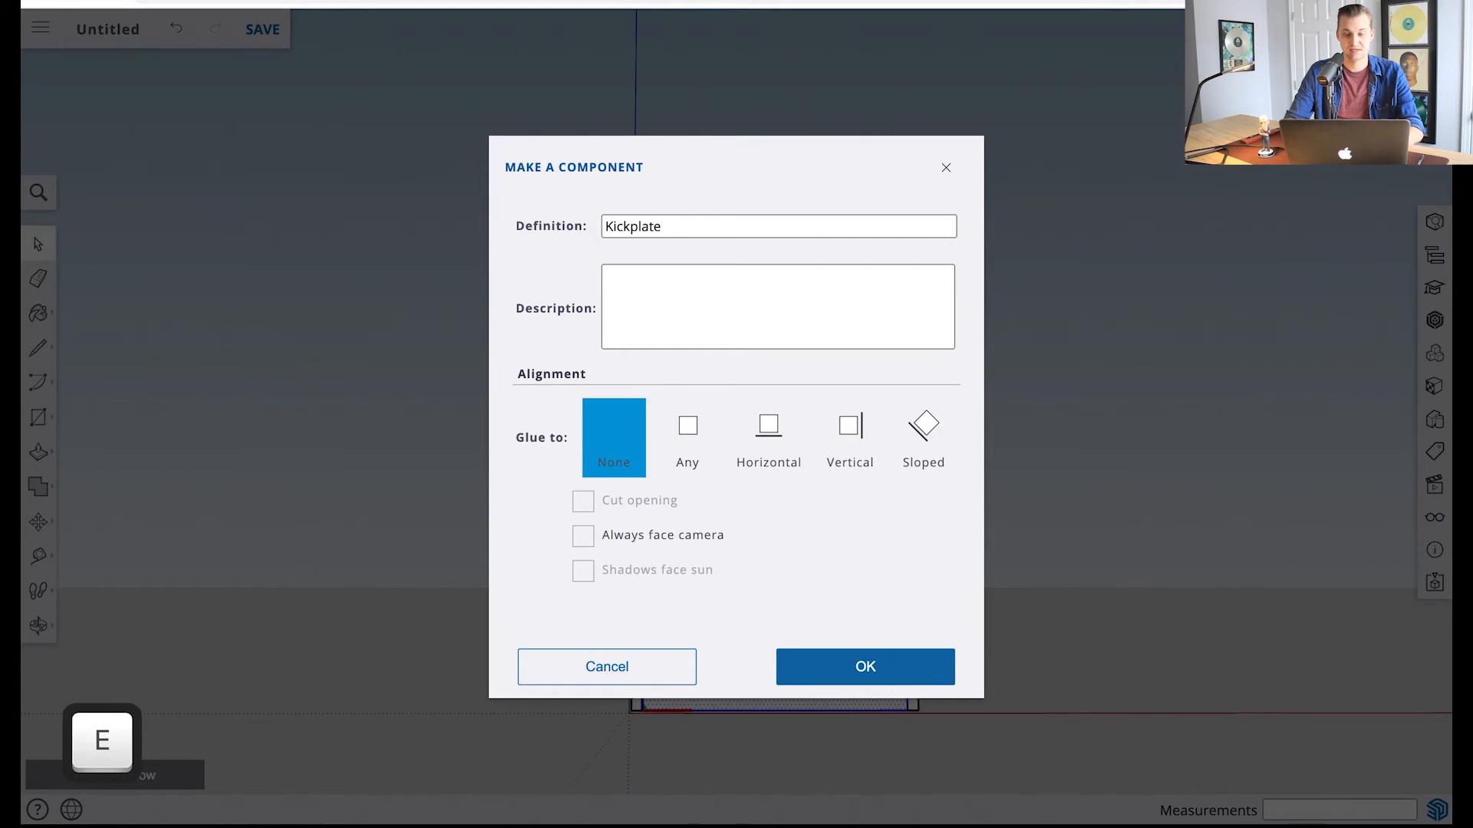
type("kplate")
key("Return")
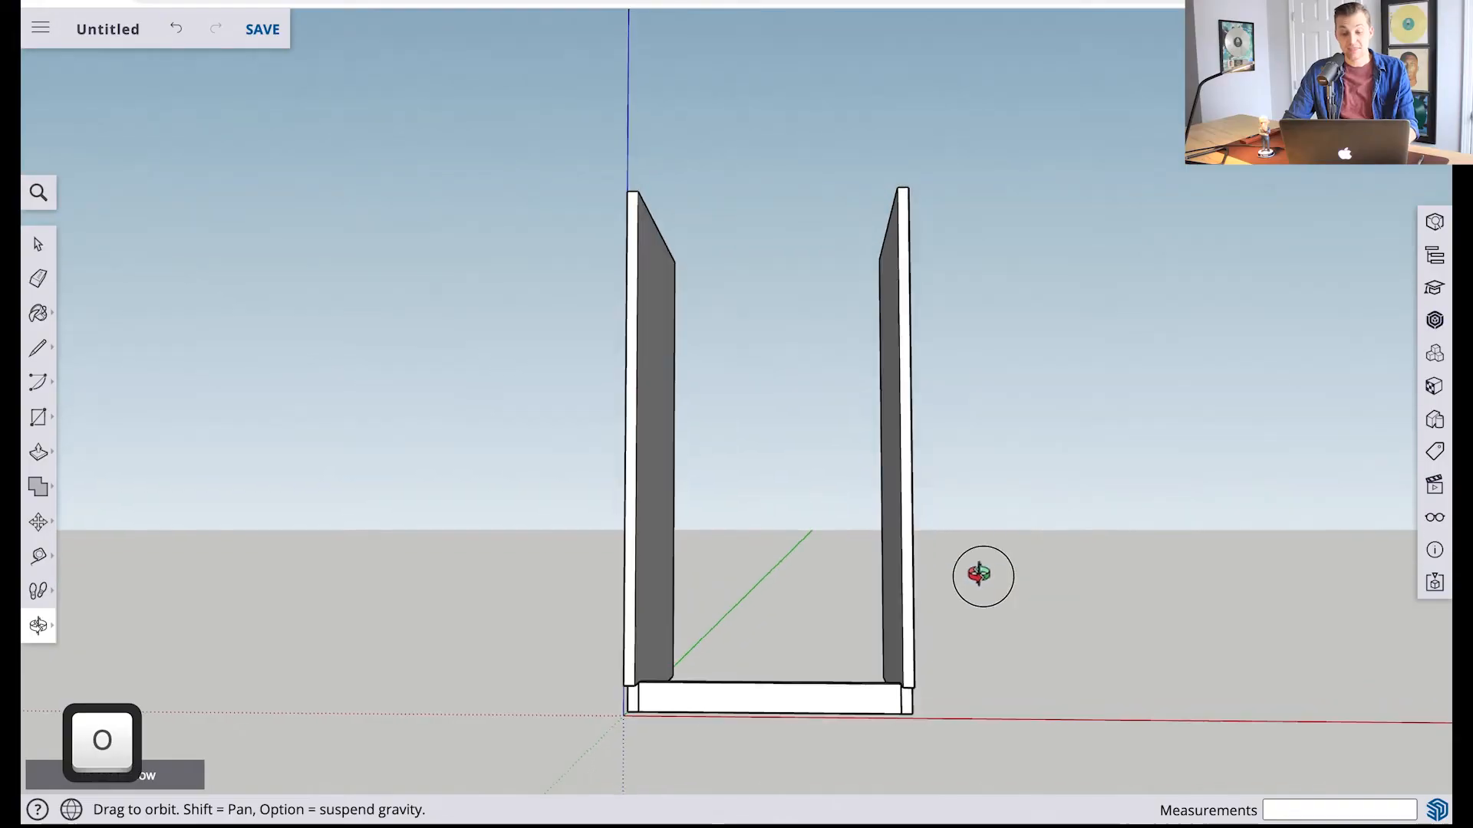
Outline a 3/4-inch-high strip with the Line tool on the first panel's inner face, running front to back at the notch's top height
left_click_drag(980, 576, 1084, 598)
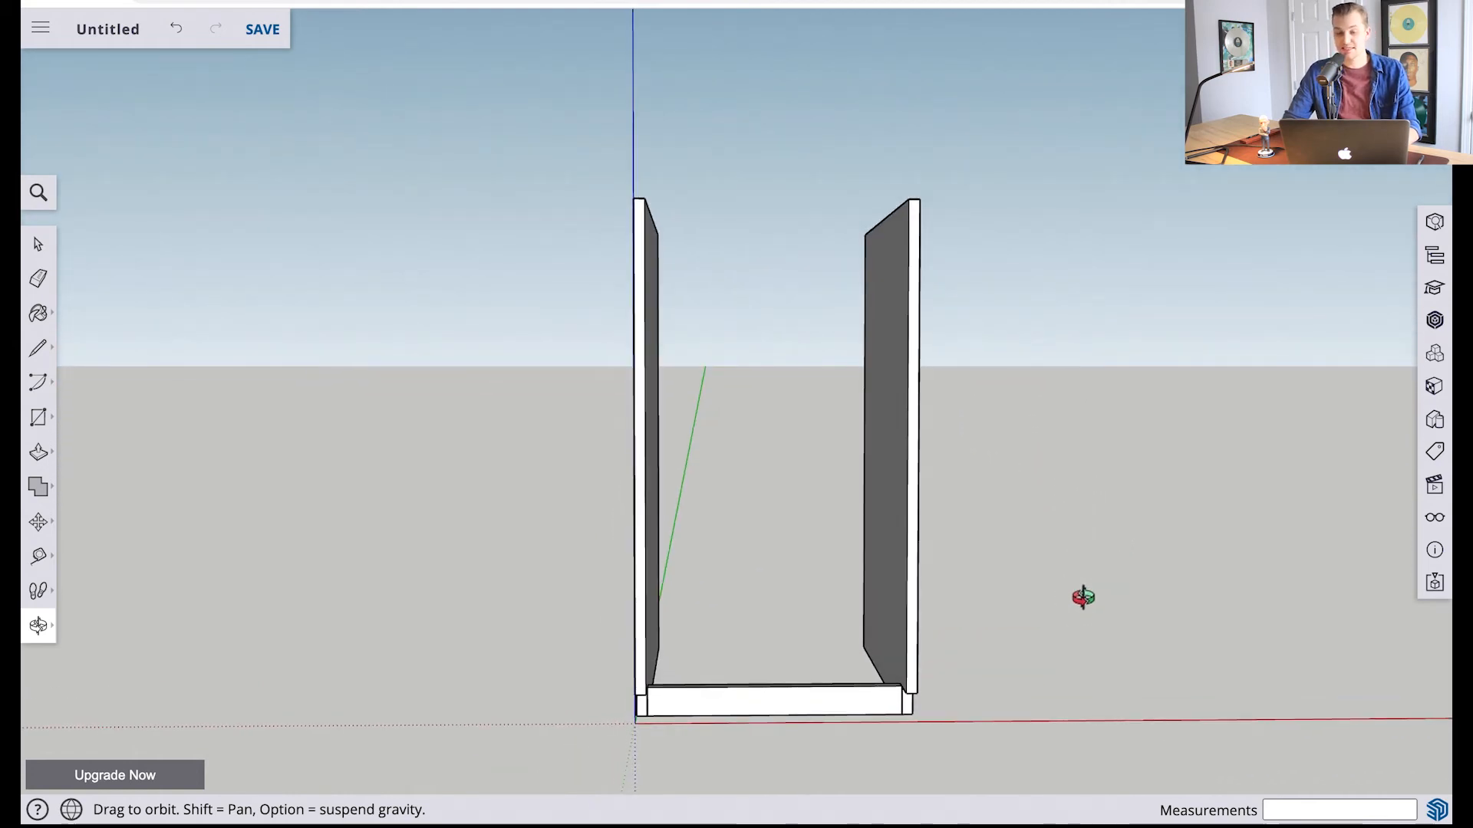
left_click_drag(1030, 450, 664, 627)
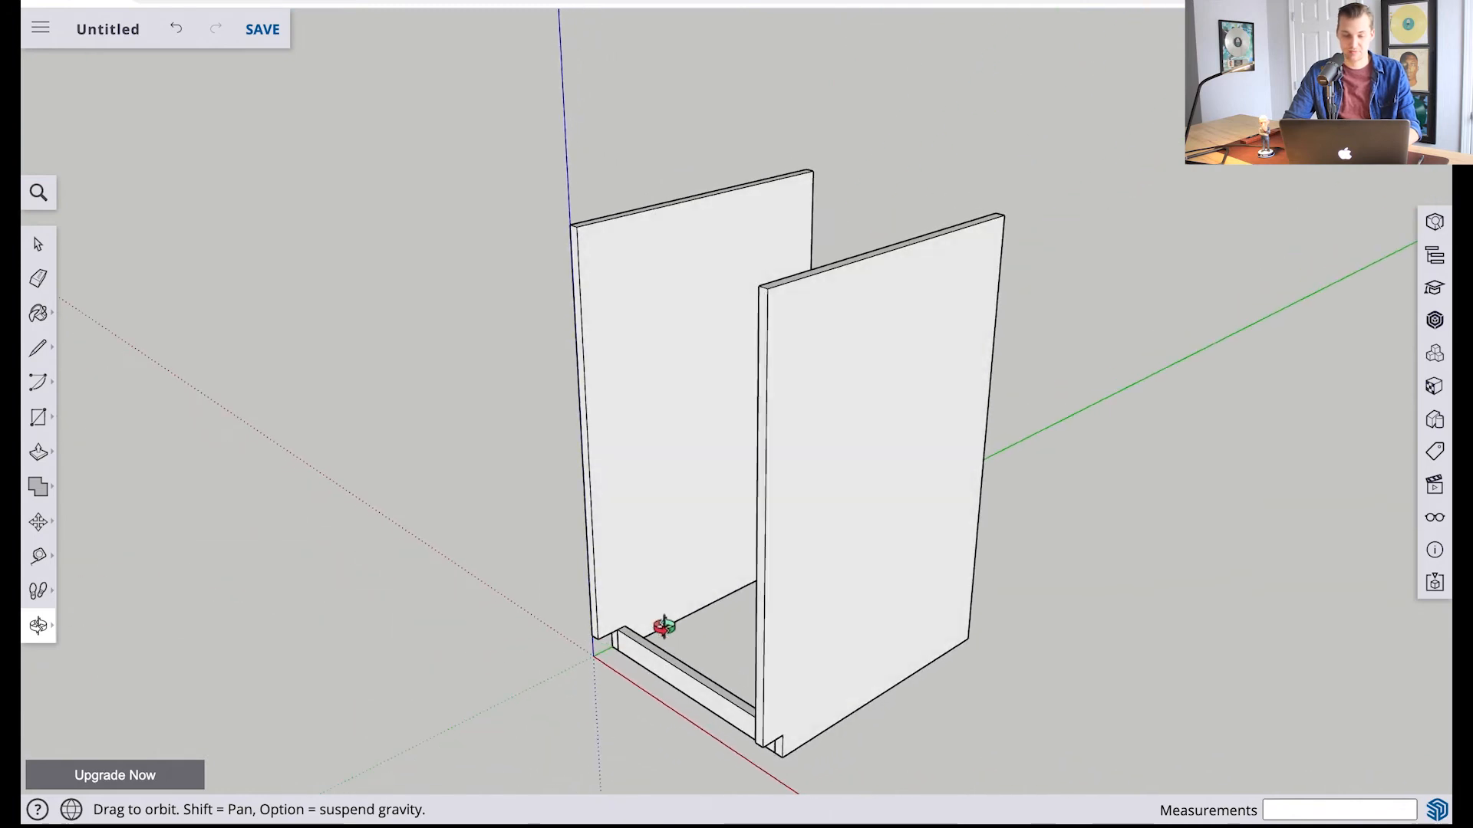
scroll(664, 627, "up", 6)
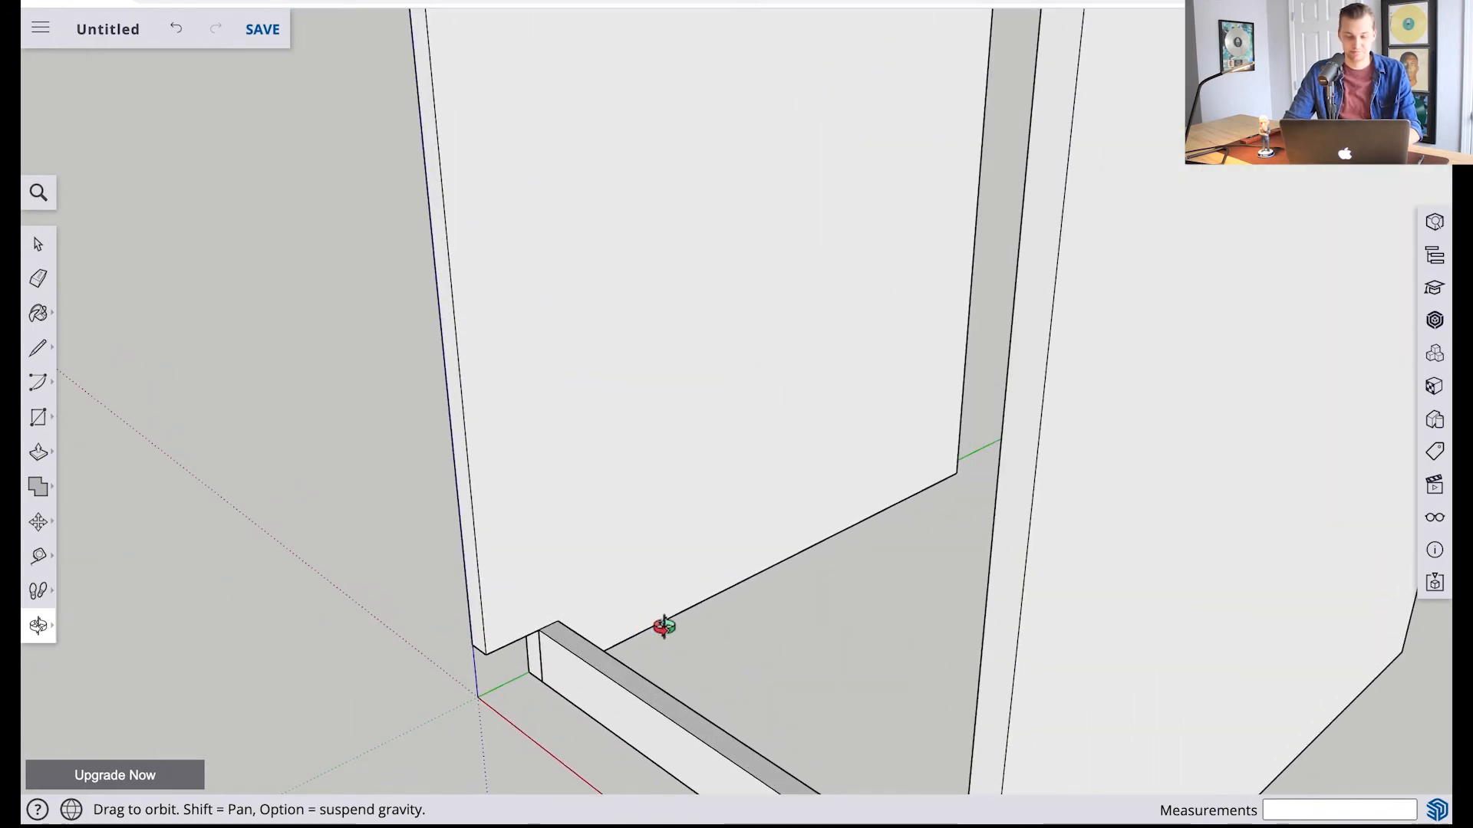
key("l")
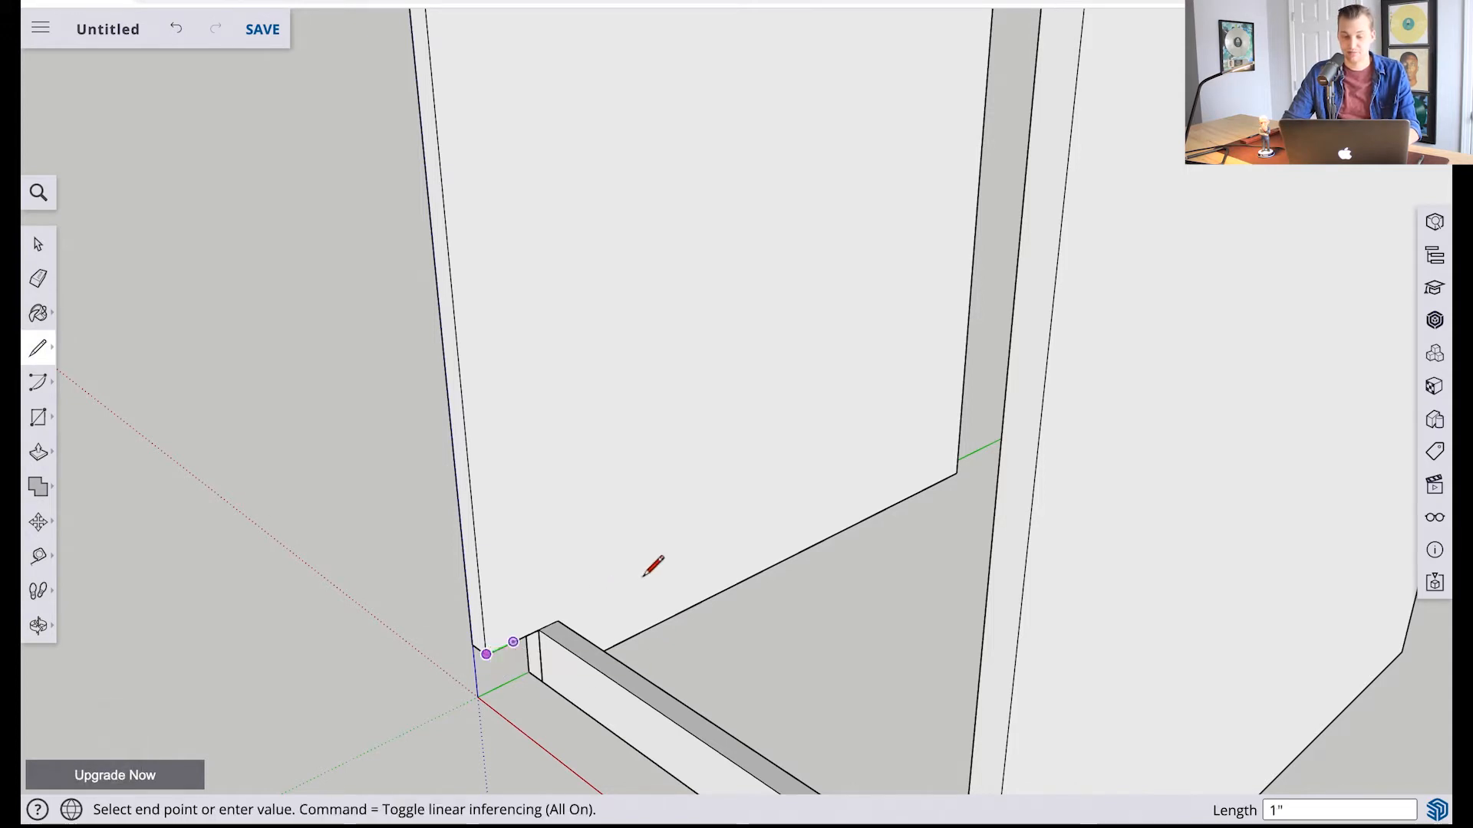
left_click(959, 431)
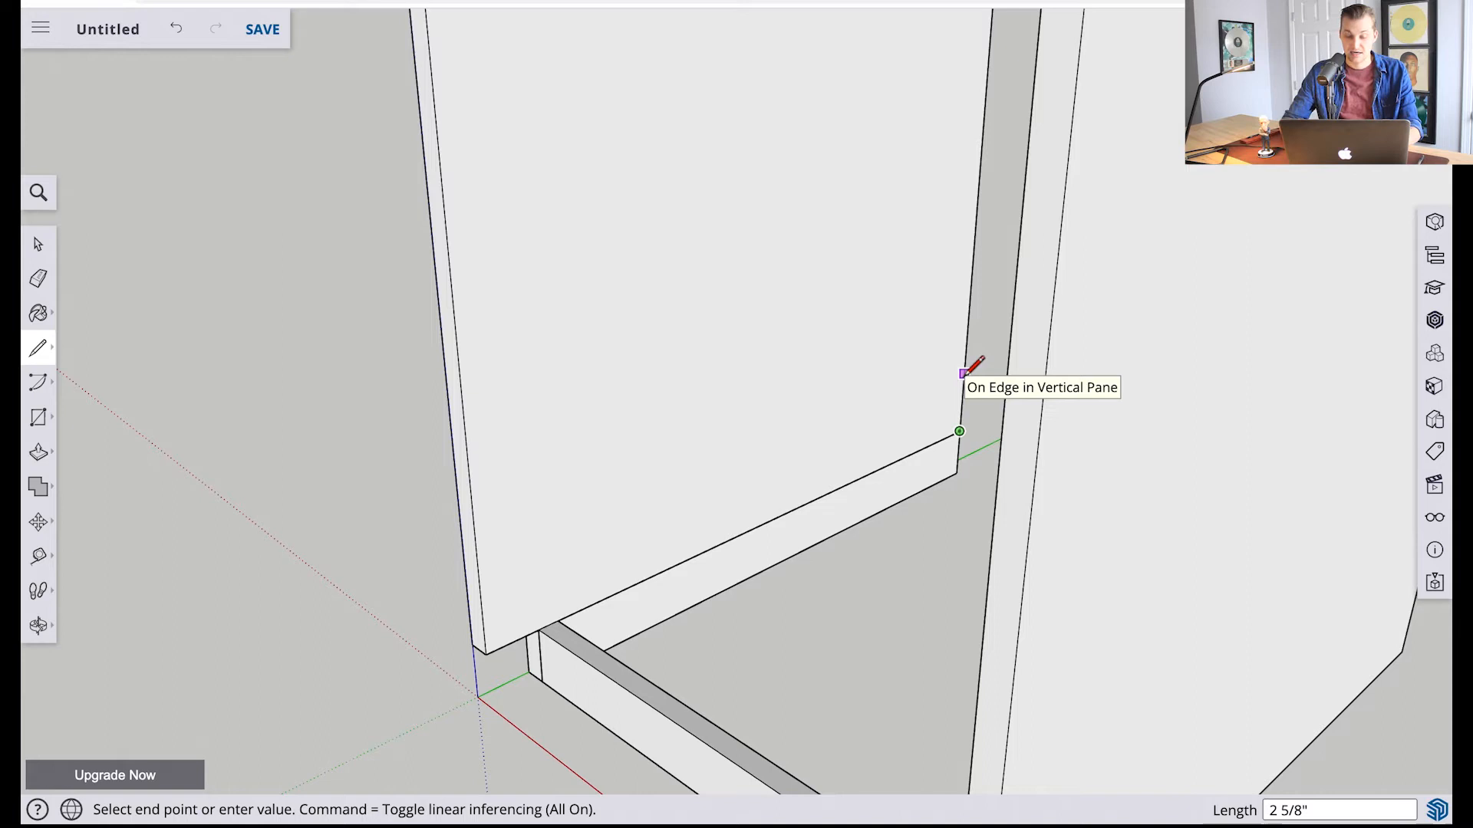
type("3/4")
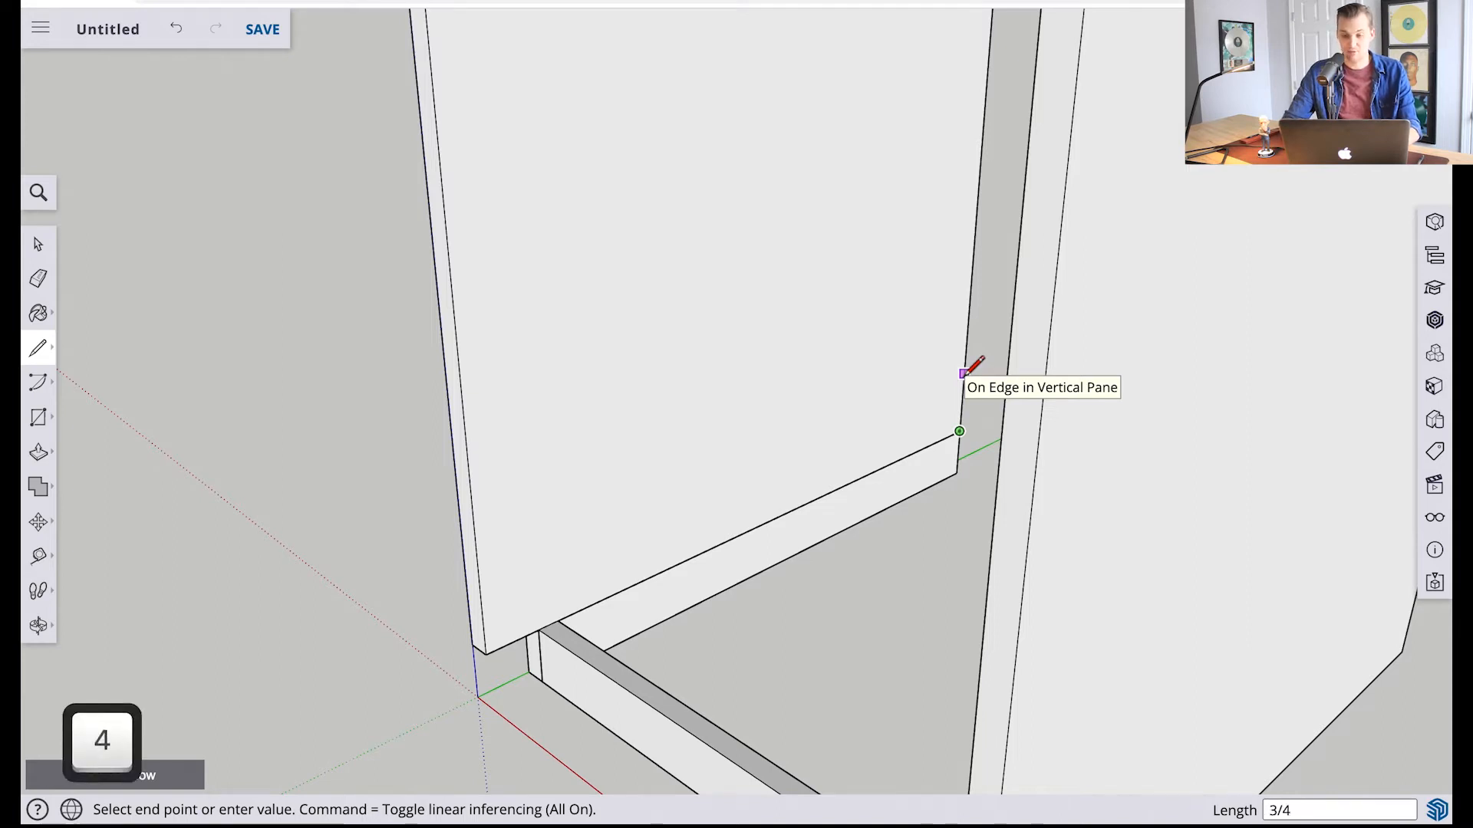
key("Return")
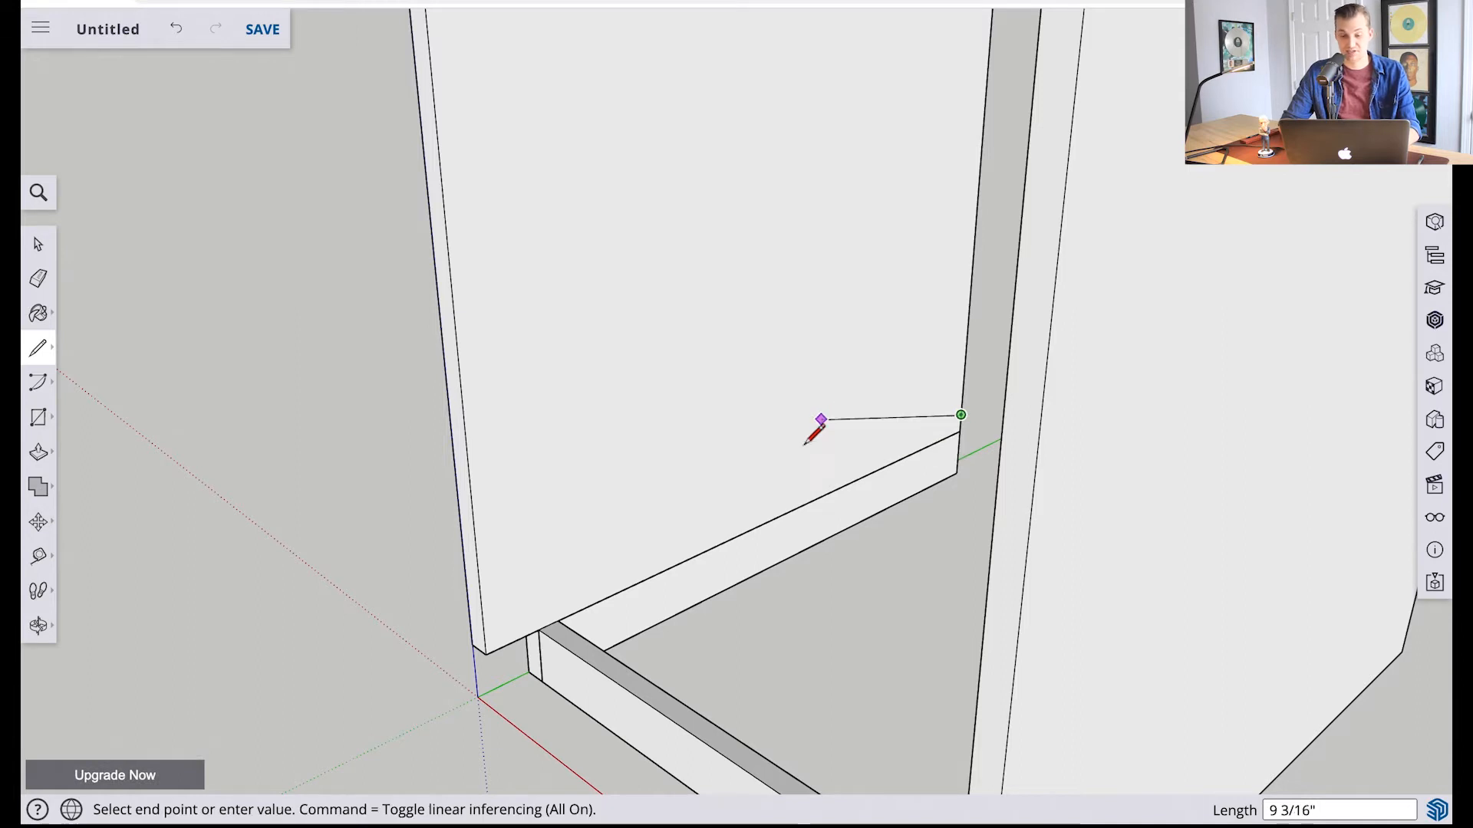
left_click(484, 633)
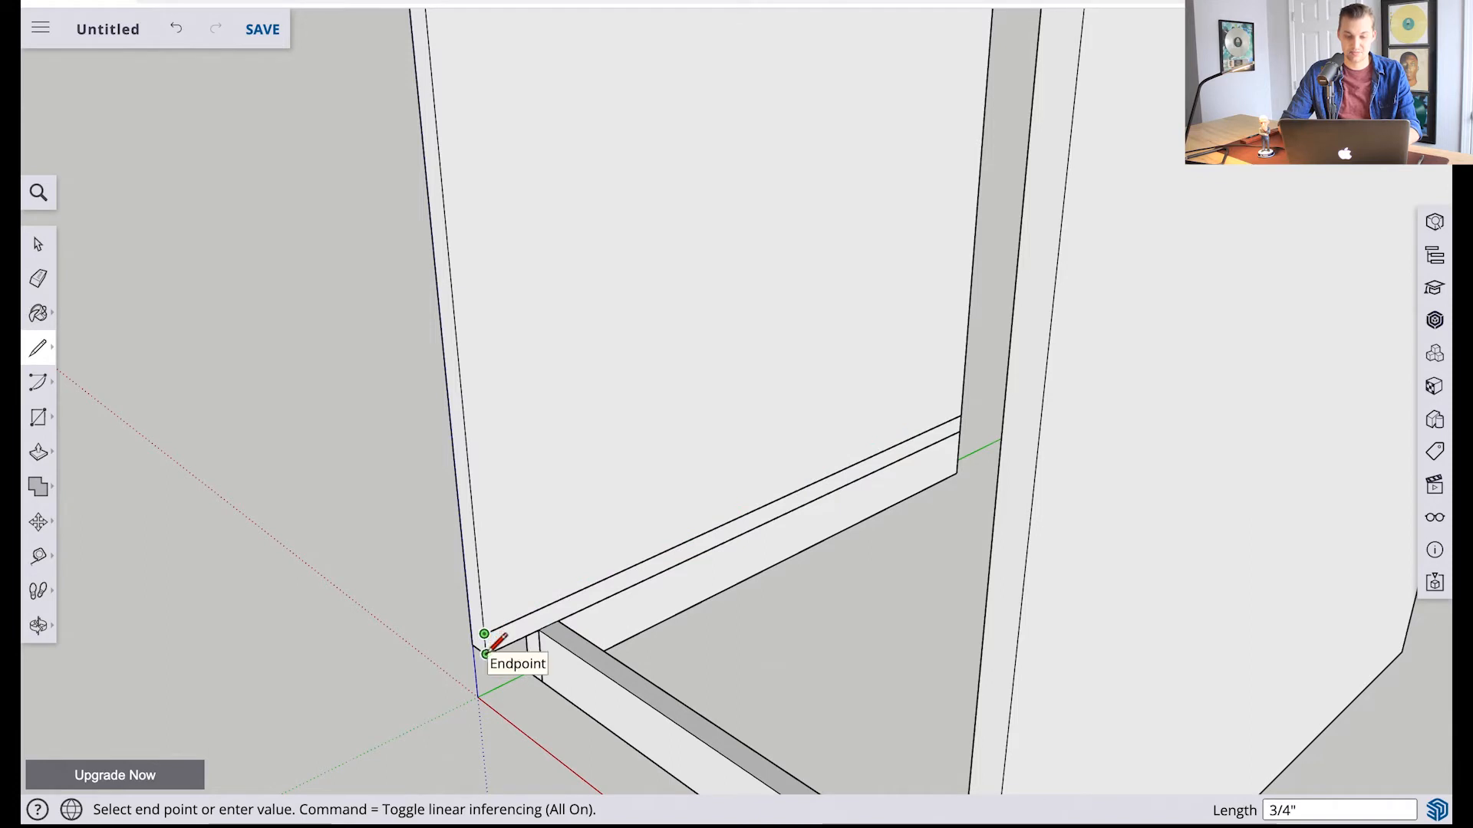
left_click(486, 653)
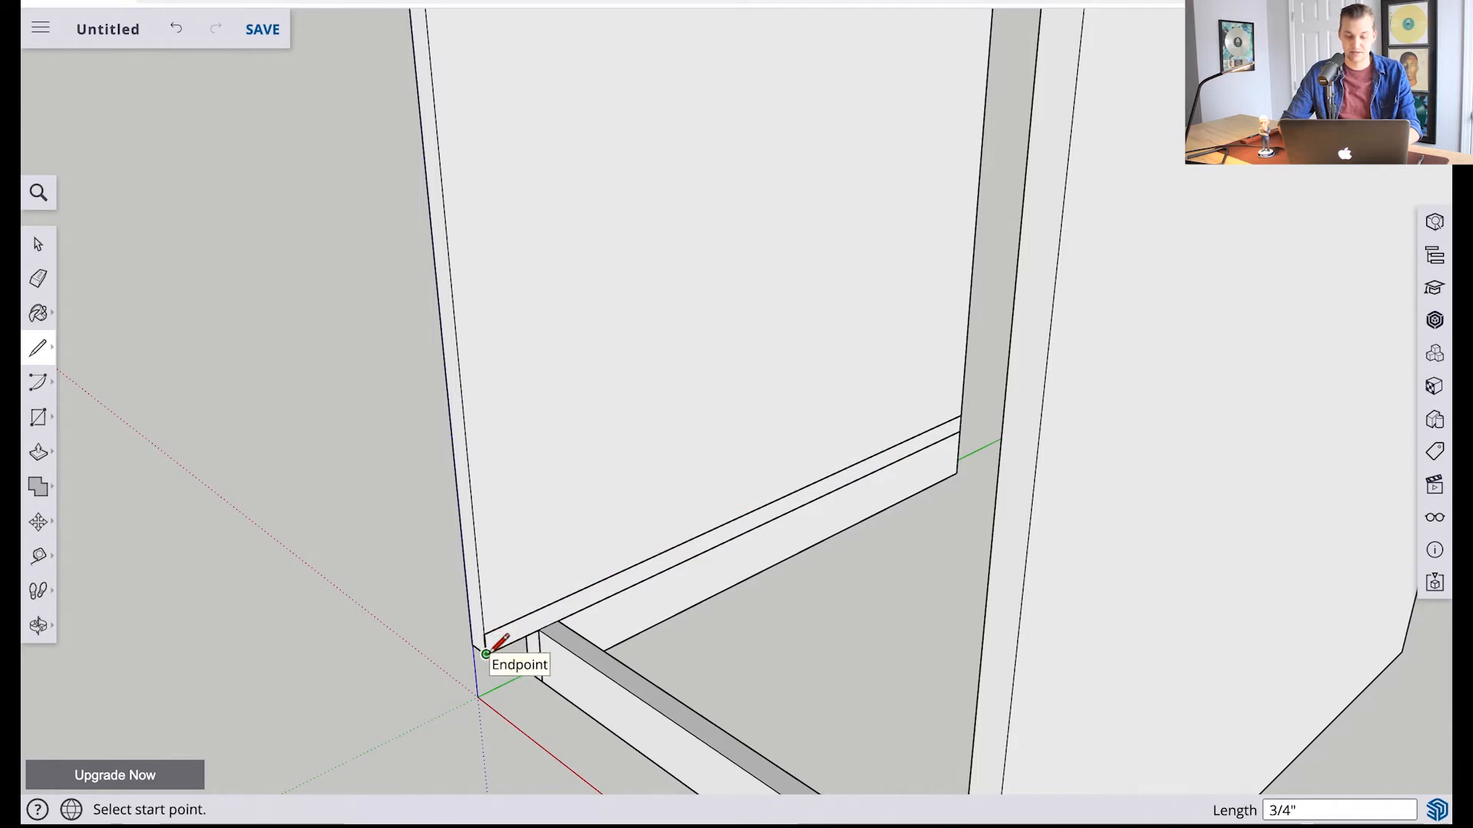
key("space")
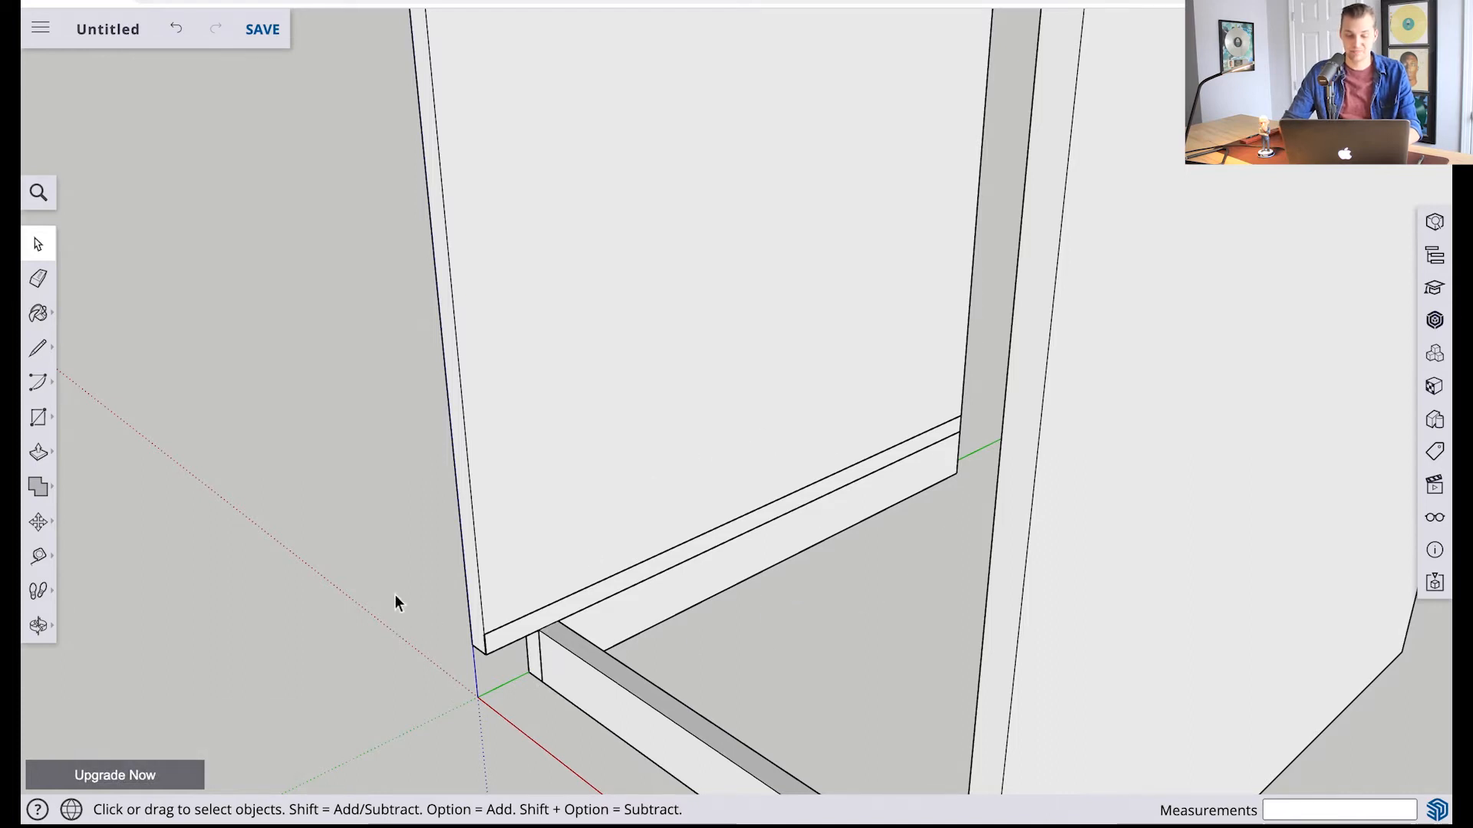
Push/Pull the strip on the first panel's inner face 18 inches to form the cabinet's bottom board
key("p")
left_click(624, 589)
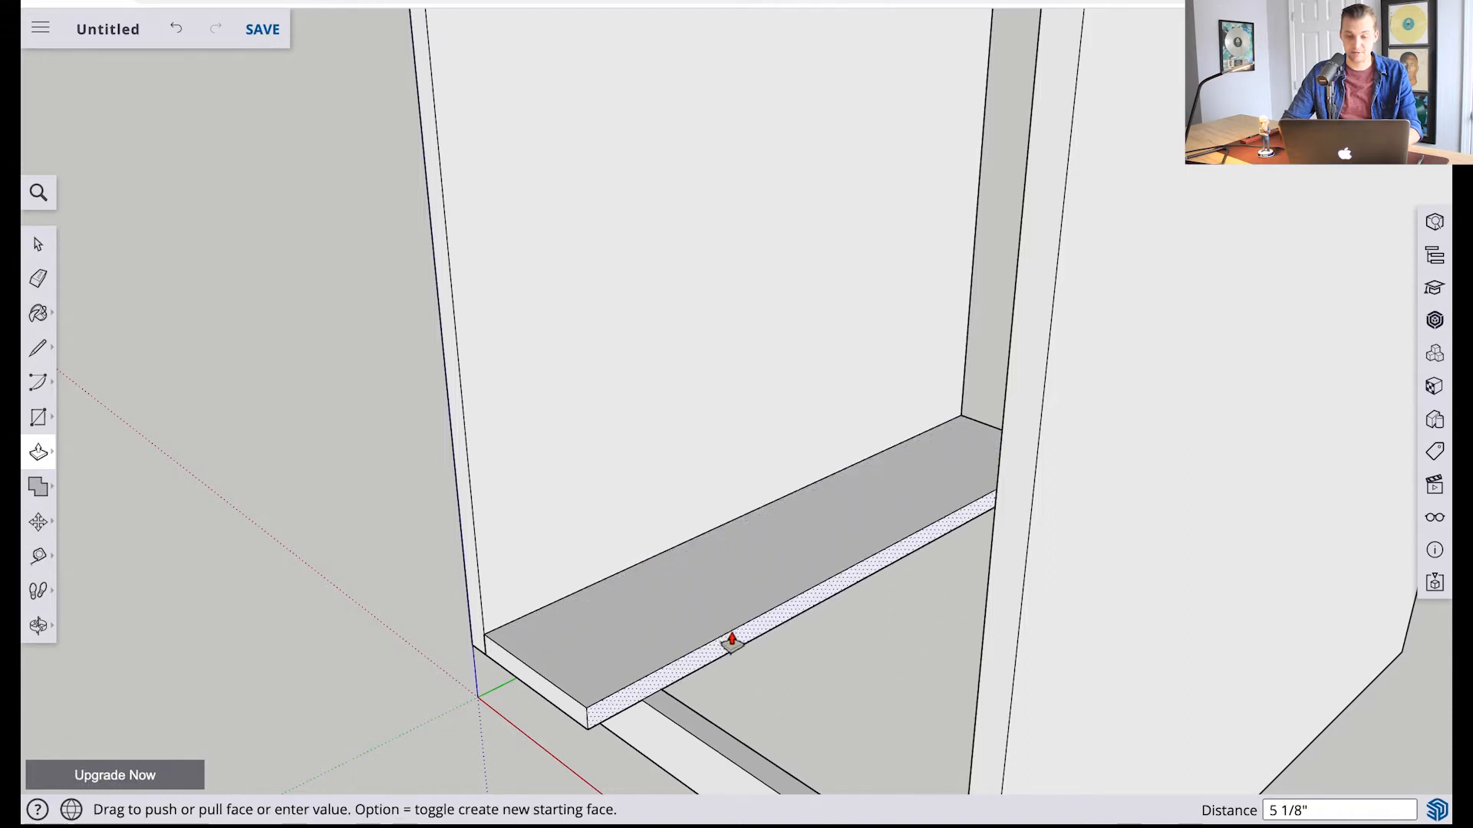
type("18")
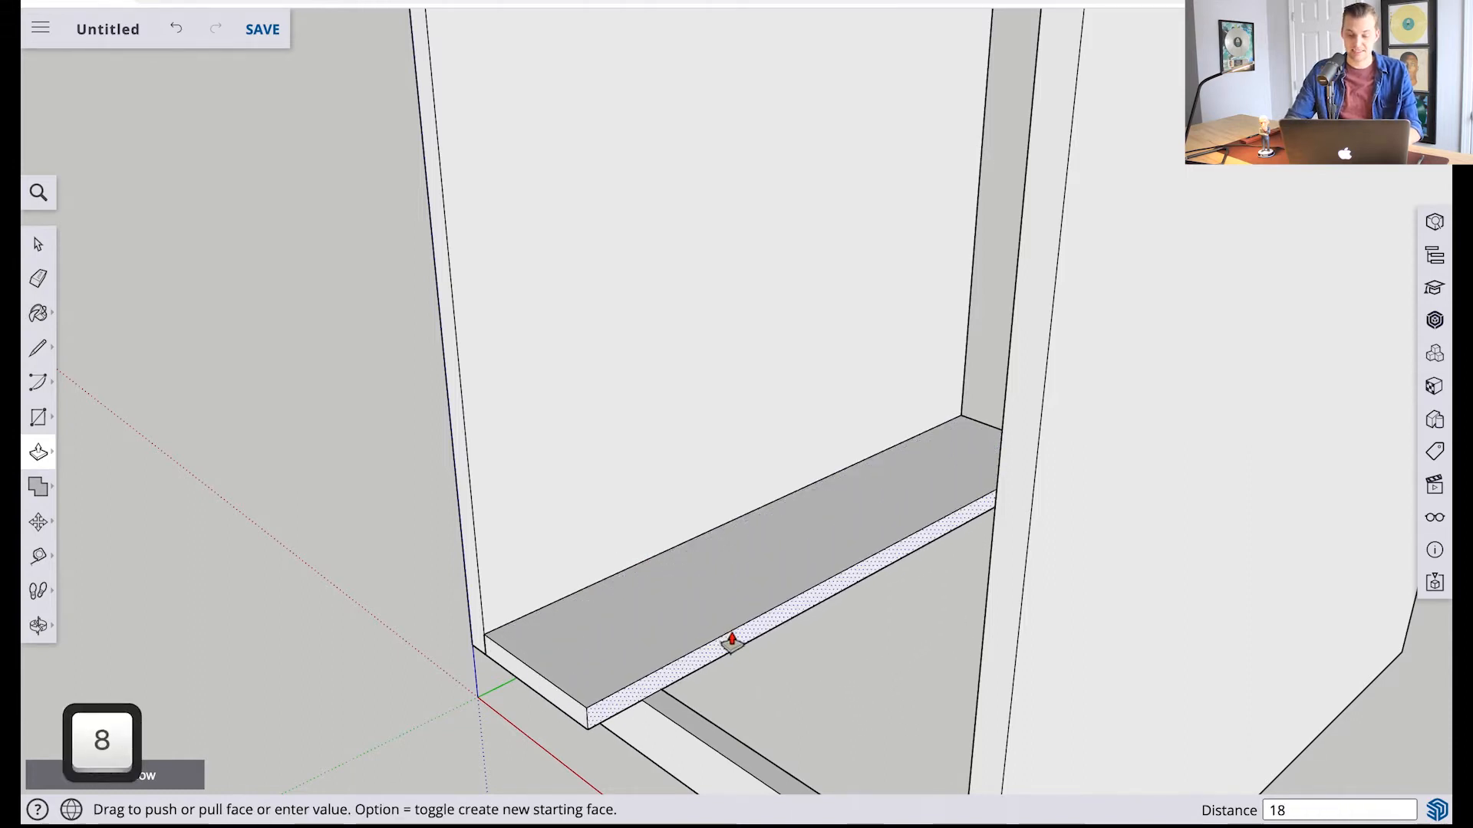
key("Return")
scroll(732, 643, "down", 5)
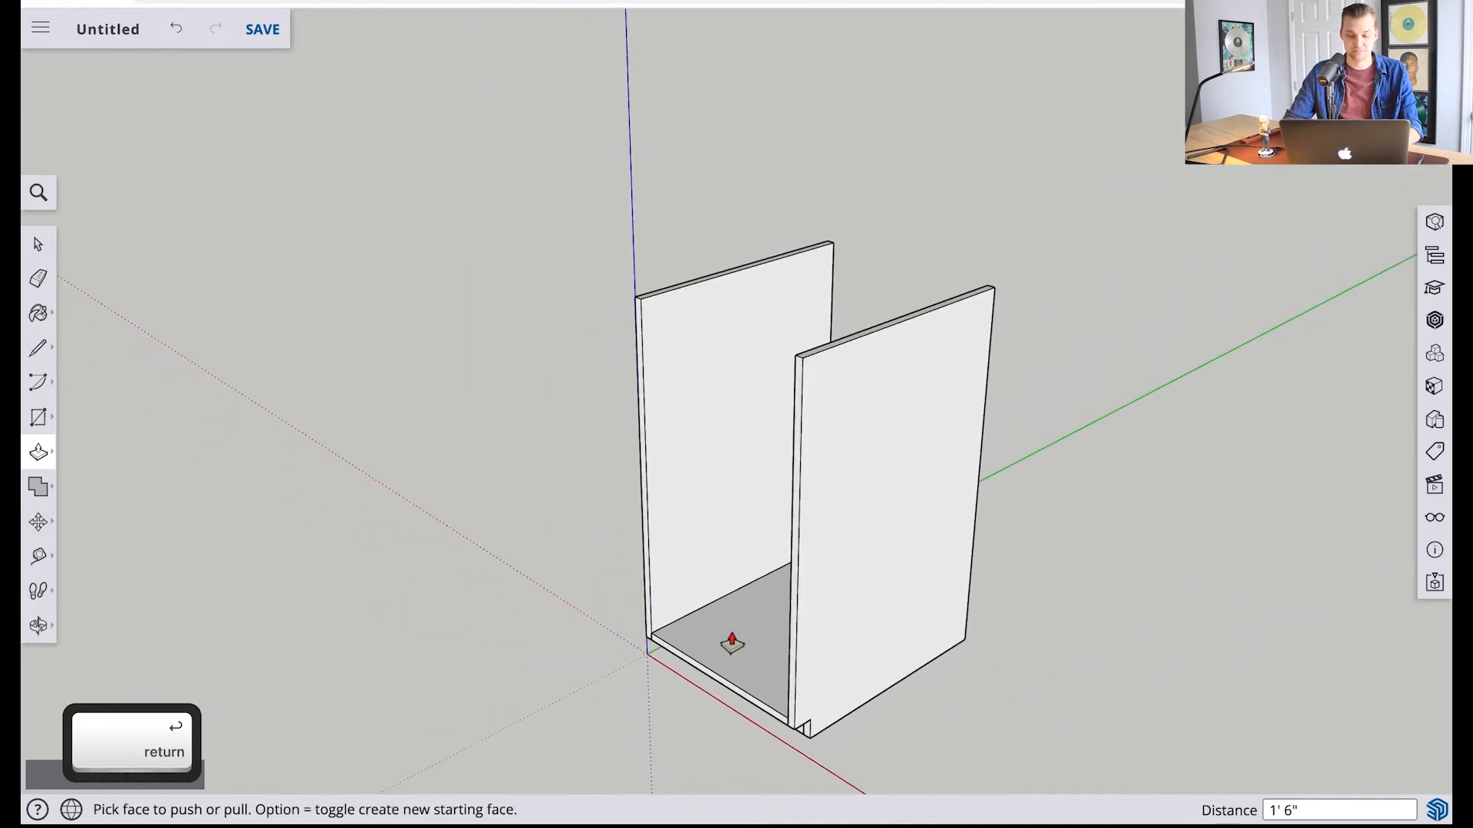
Select the whole bottom board above the kickplate, make it a component named Bottom Panel, and clear the selection
key("space")
key("o")
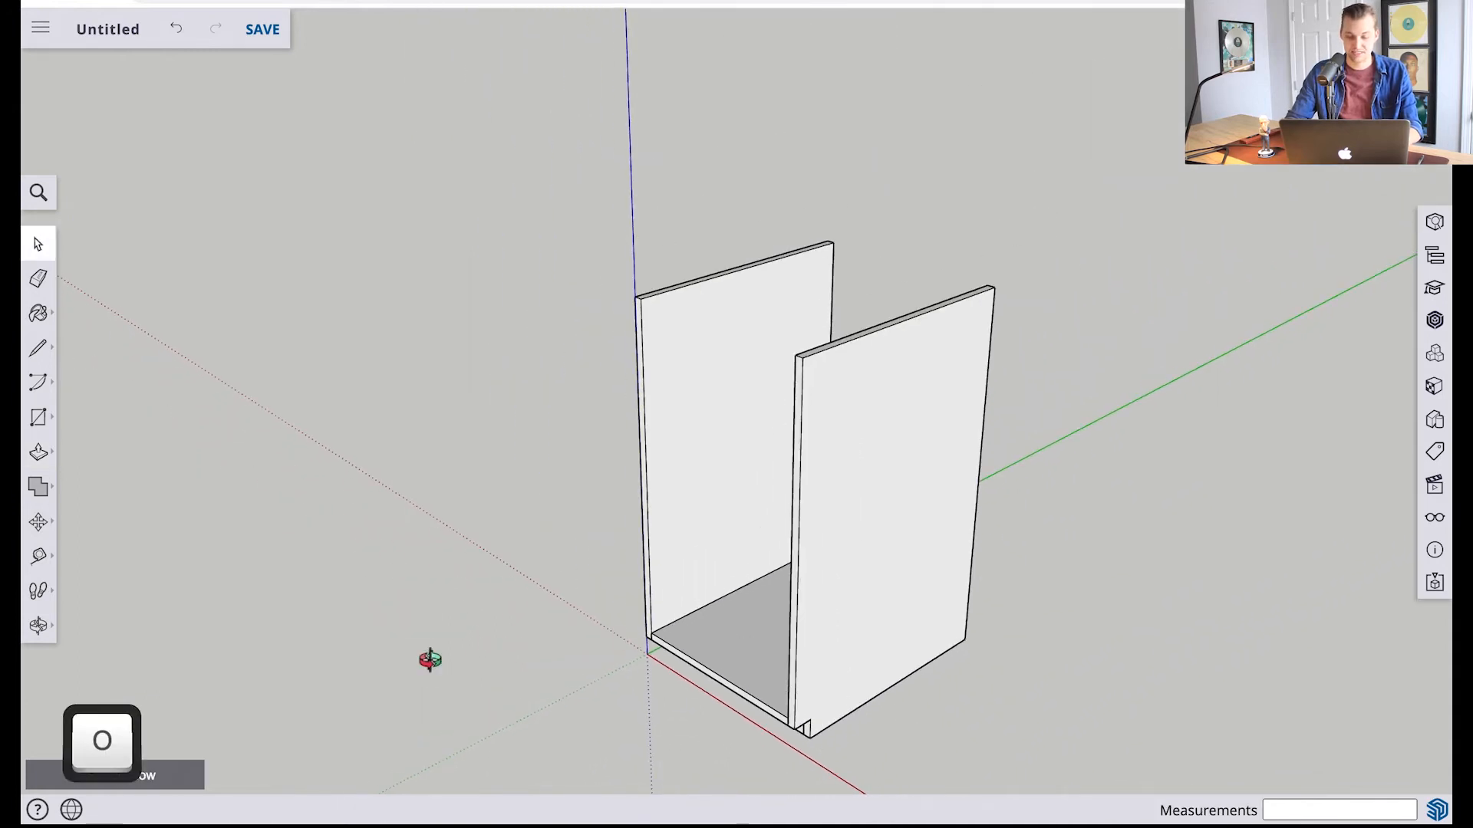
left_click_drag(426, 664, 758, 585)
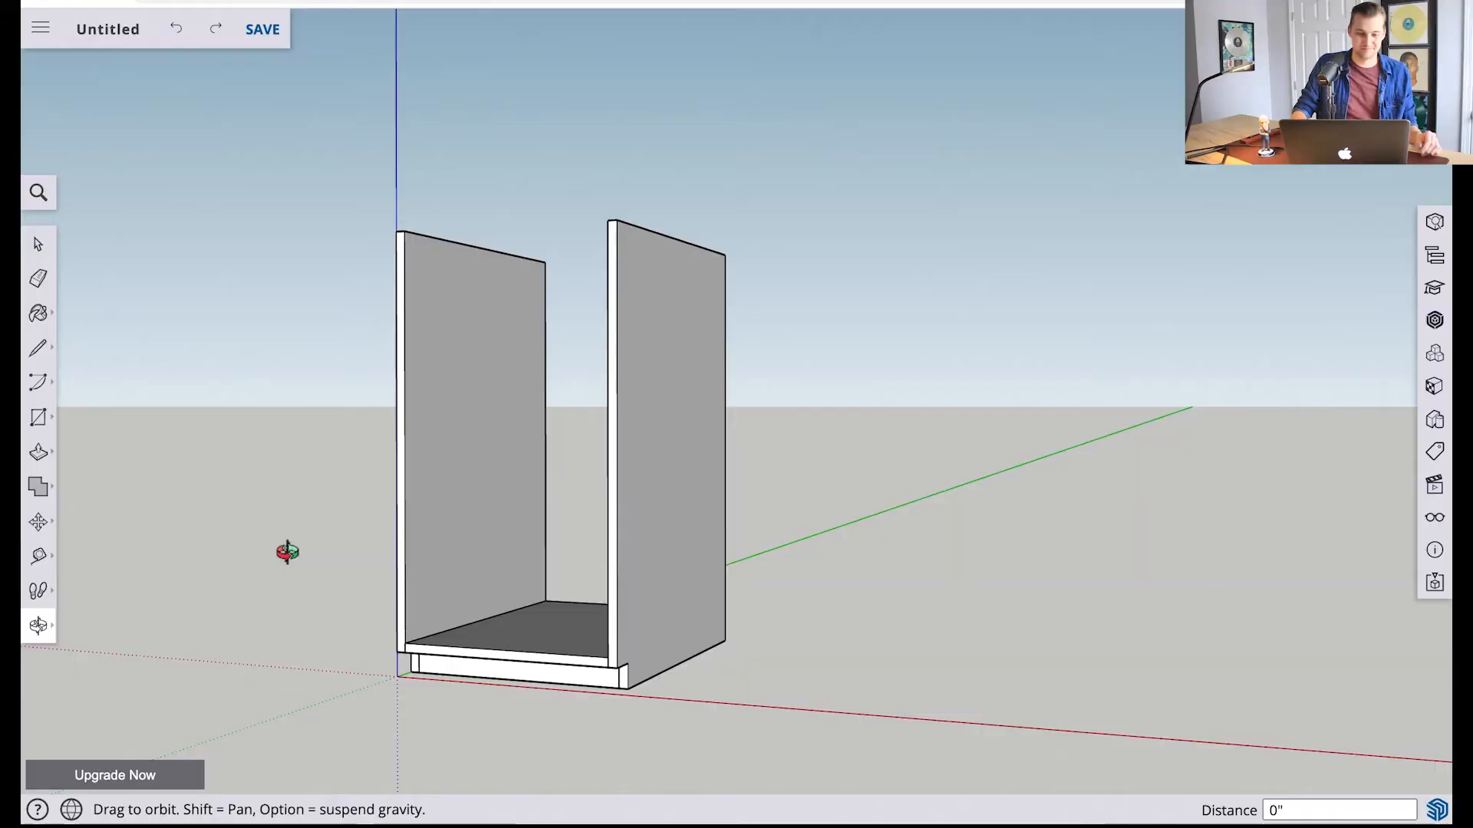
left_click_drag(295, 508, 453, 542)
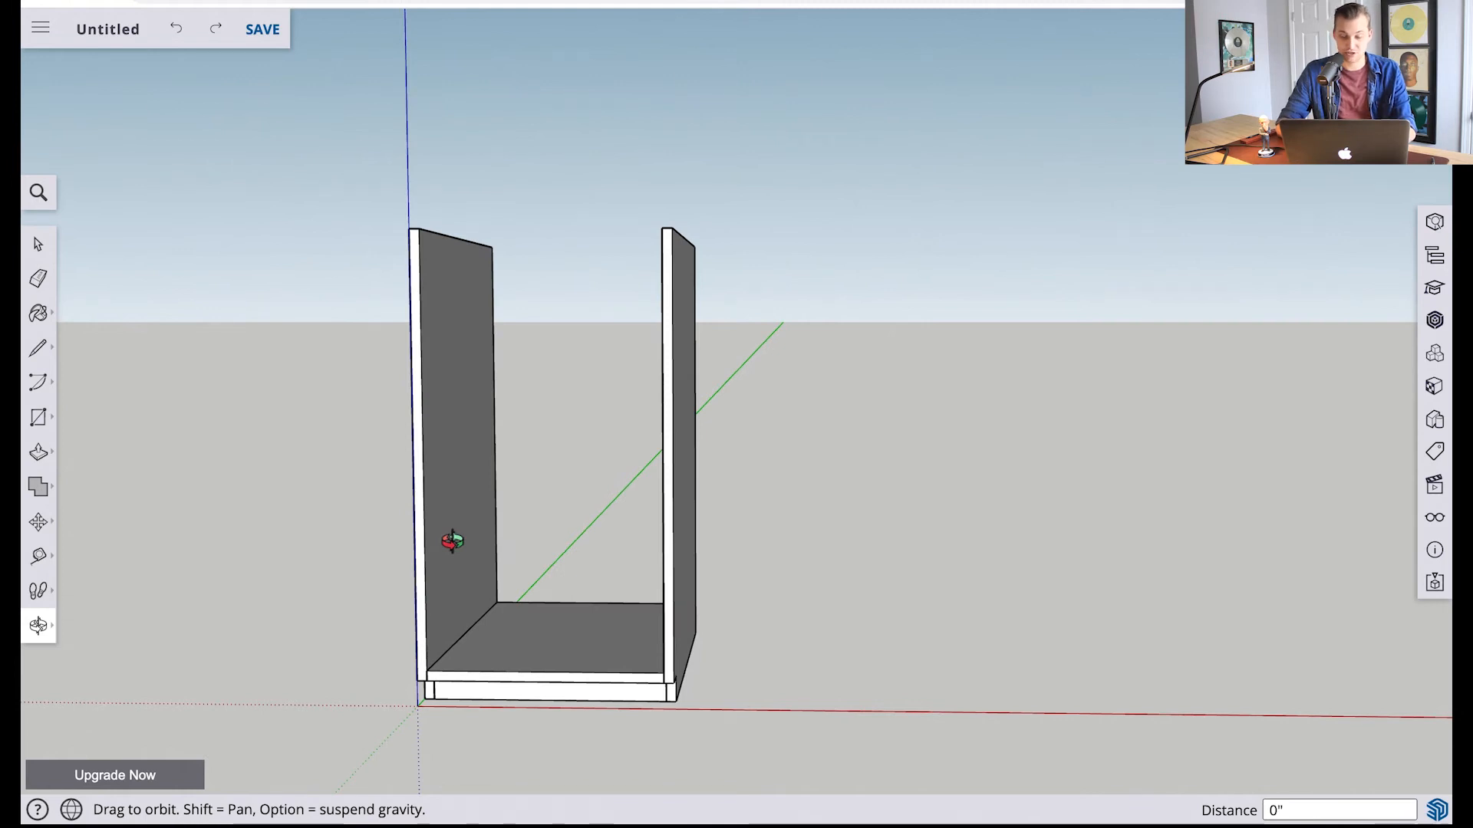
key("space")
left_click_drag(341, 510, 775, 697)
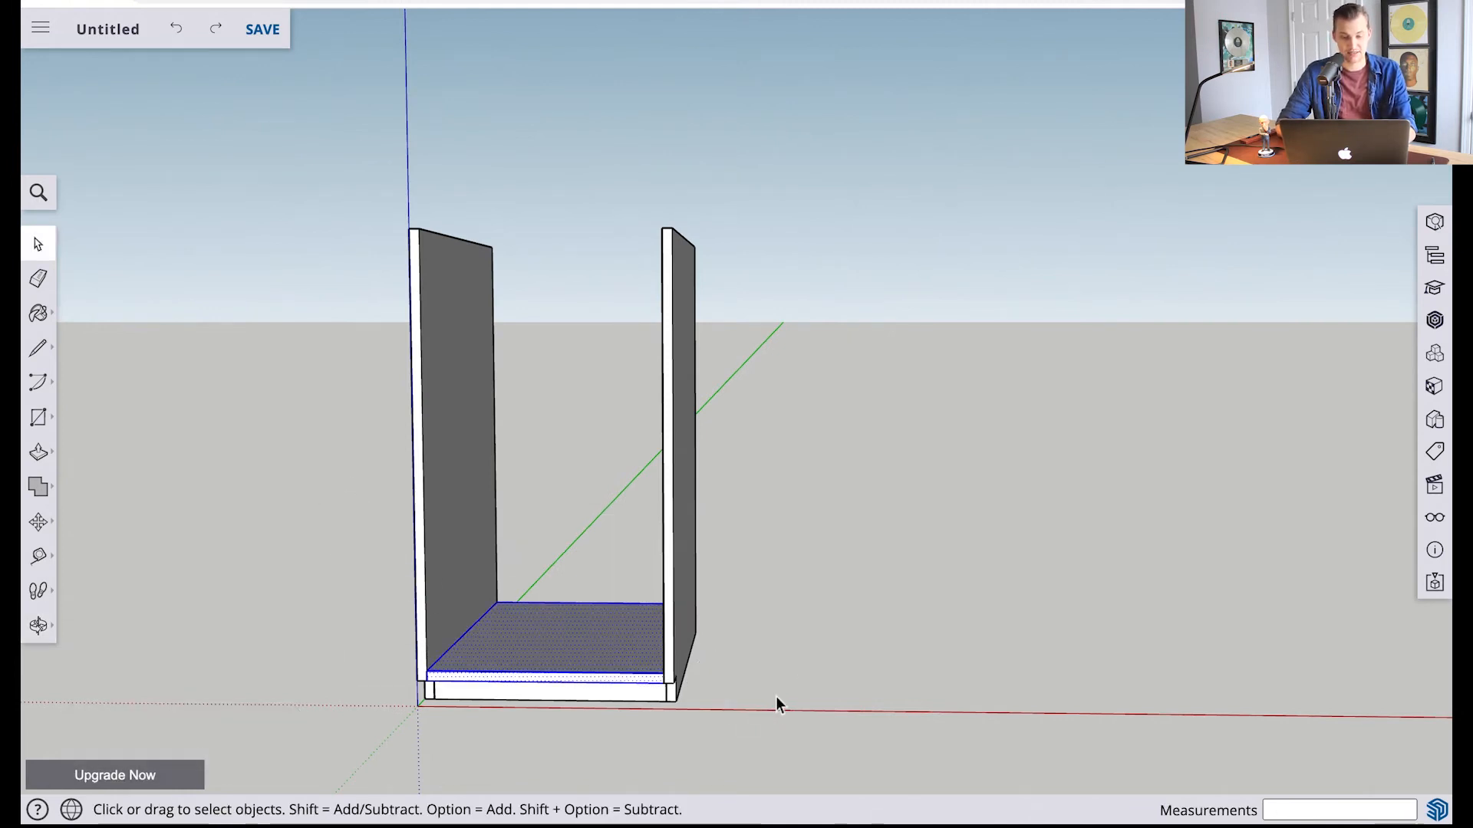
right_click(586, 659)
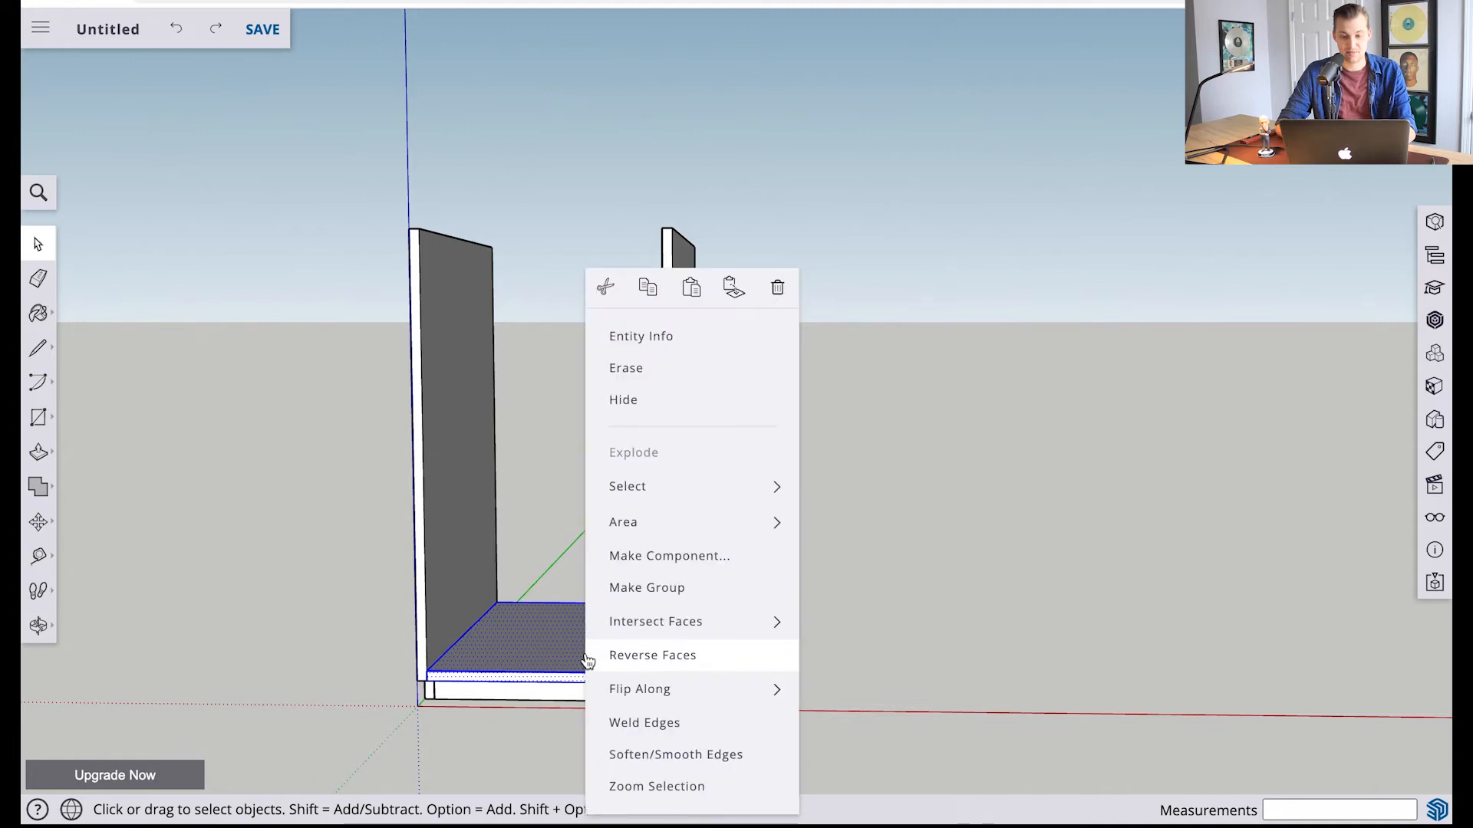
left_click(658, 556)
type("Bottom Pan")
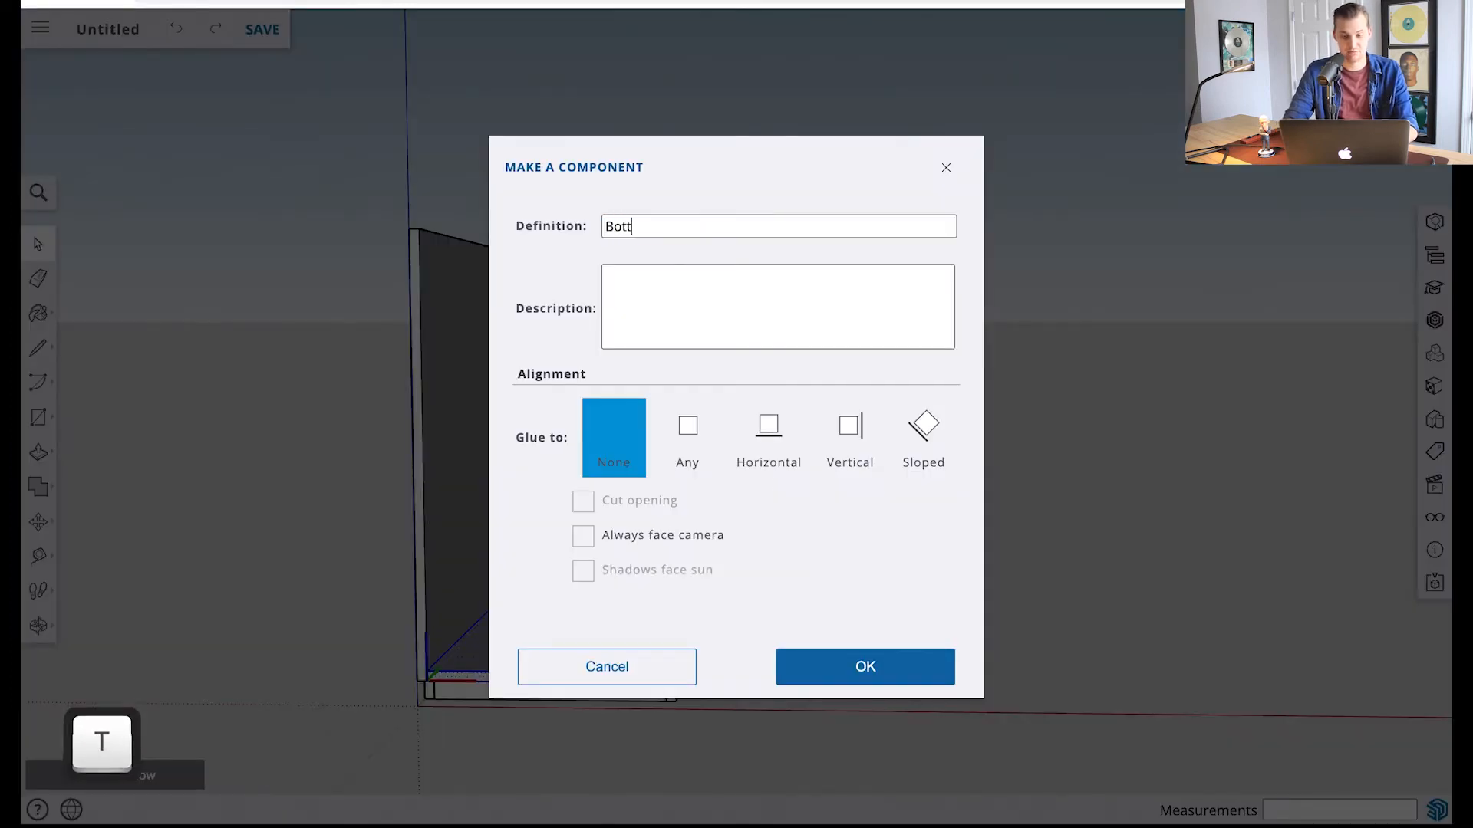
type("el")
key("Return")
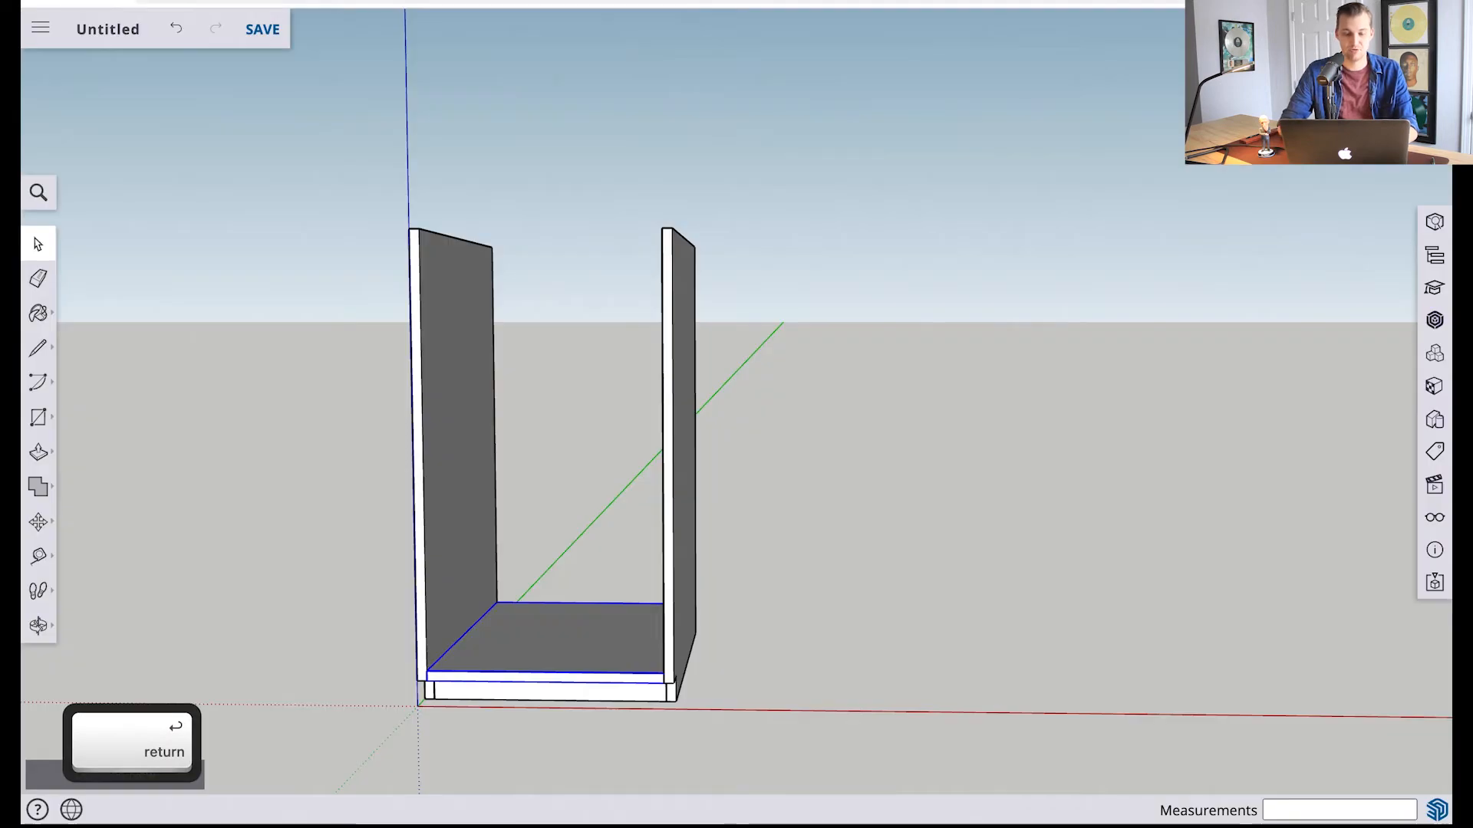
left_click(847, 580)
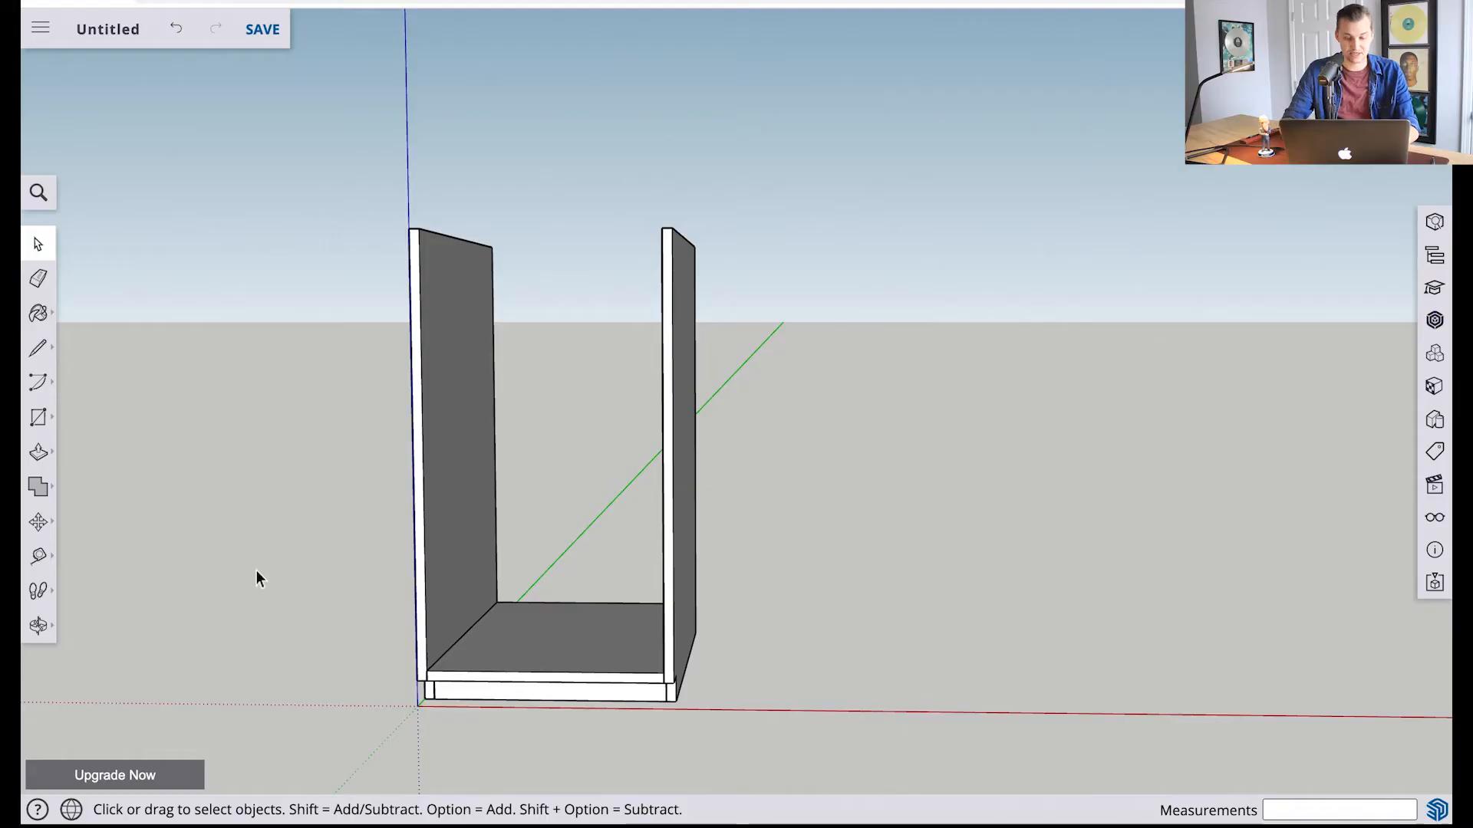
Measure the cabinet's overall outside width across the front, between the side panels' lower front corners above the notches
key("t")
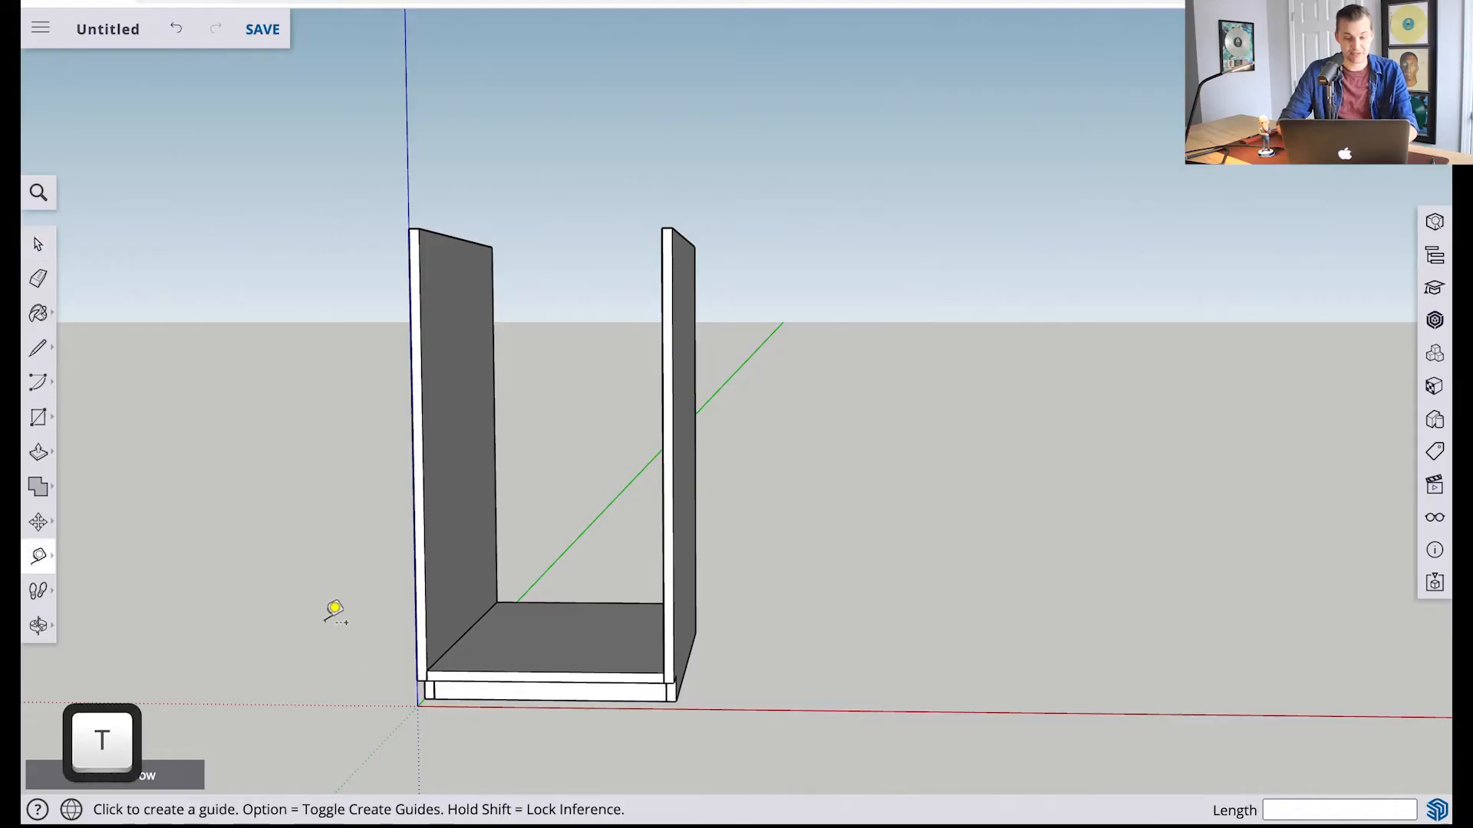
scroll(407, 685, "up", 5)
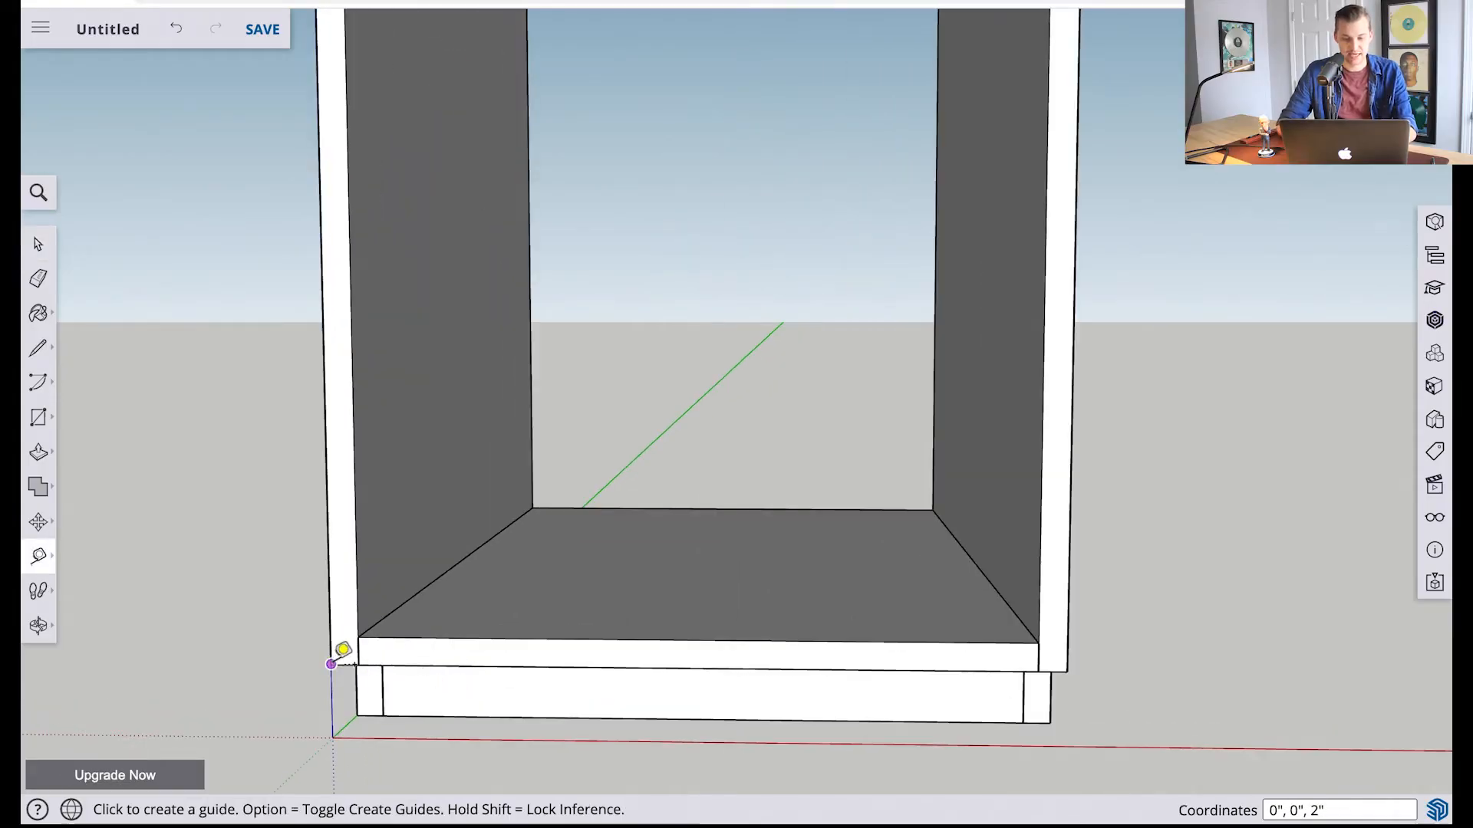
left_click(331, 665)
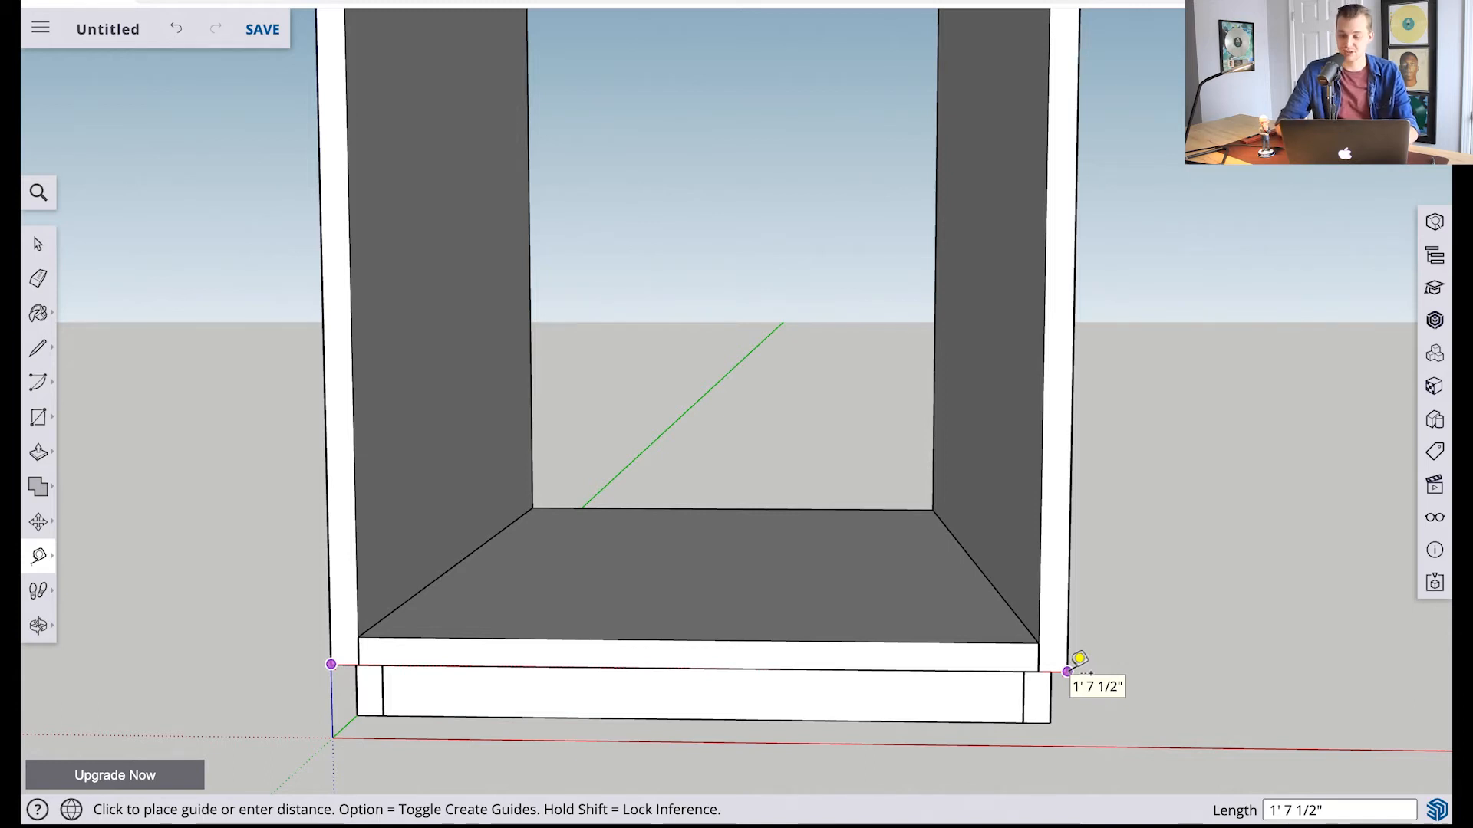
scroll(1078, 658, "down", 5)
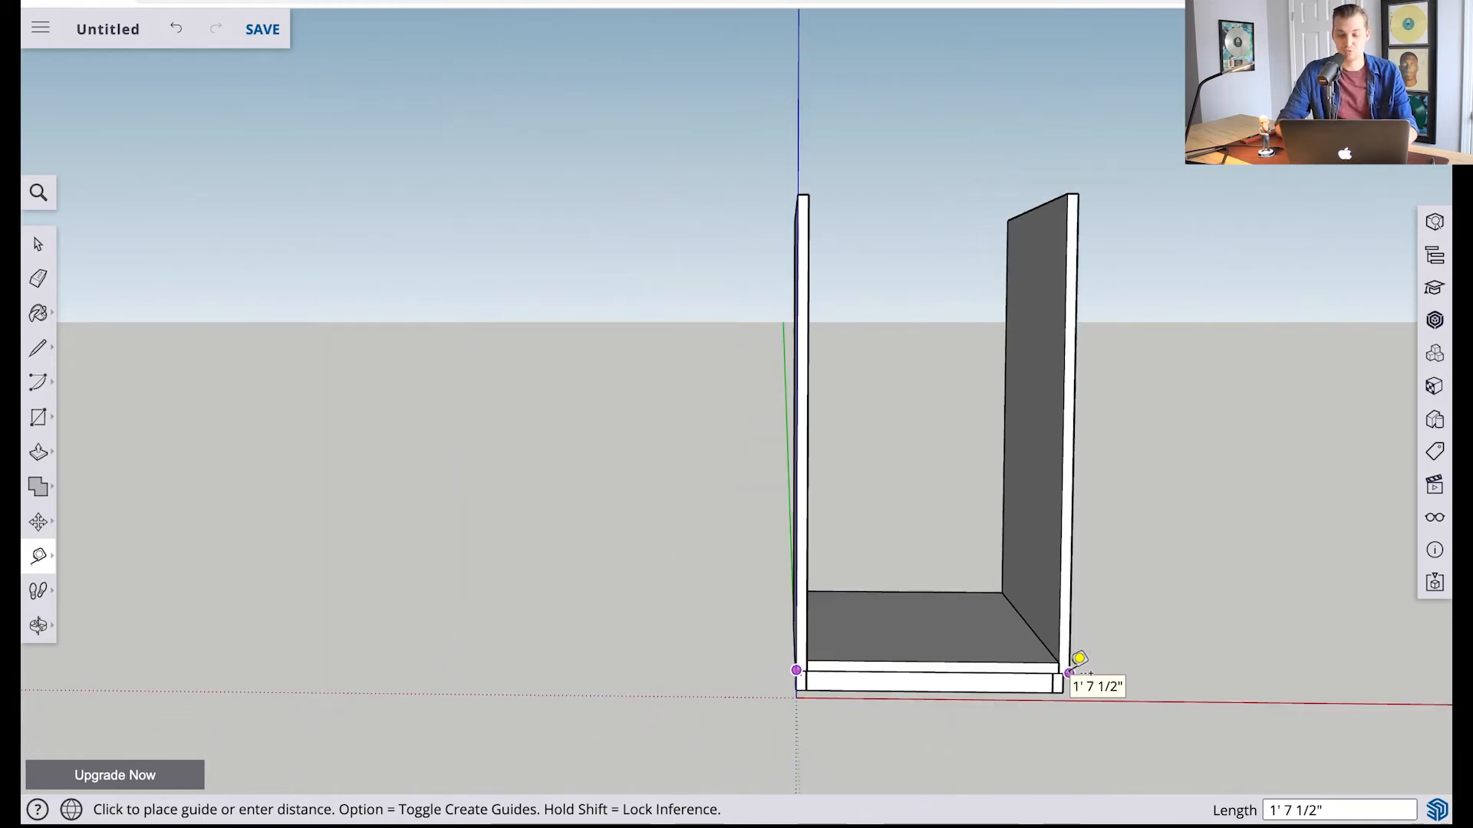
key("space")
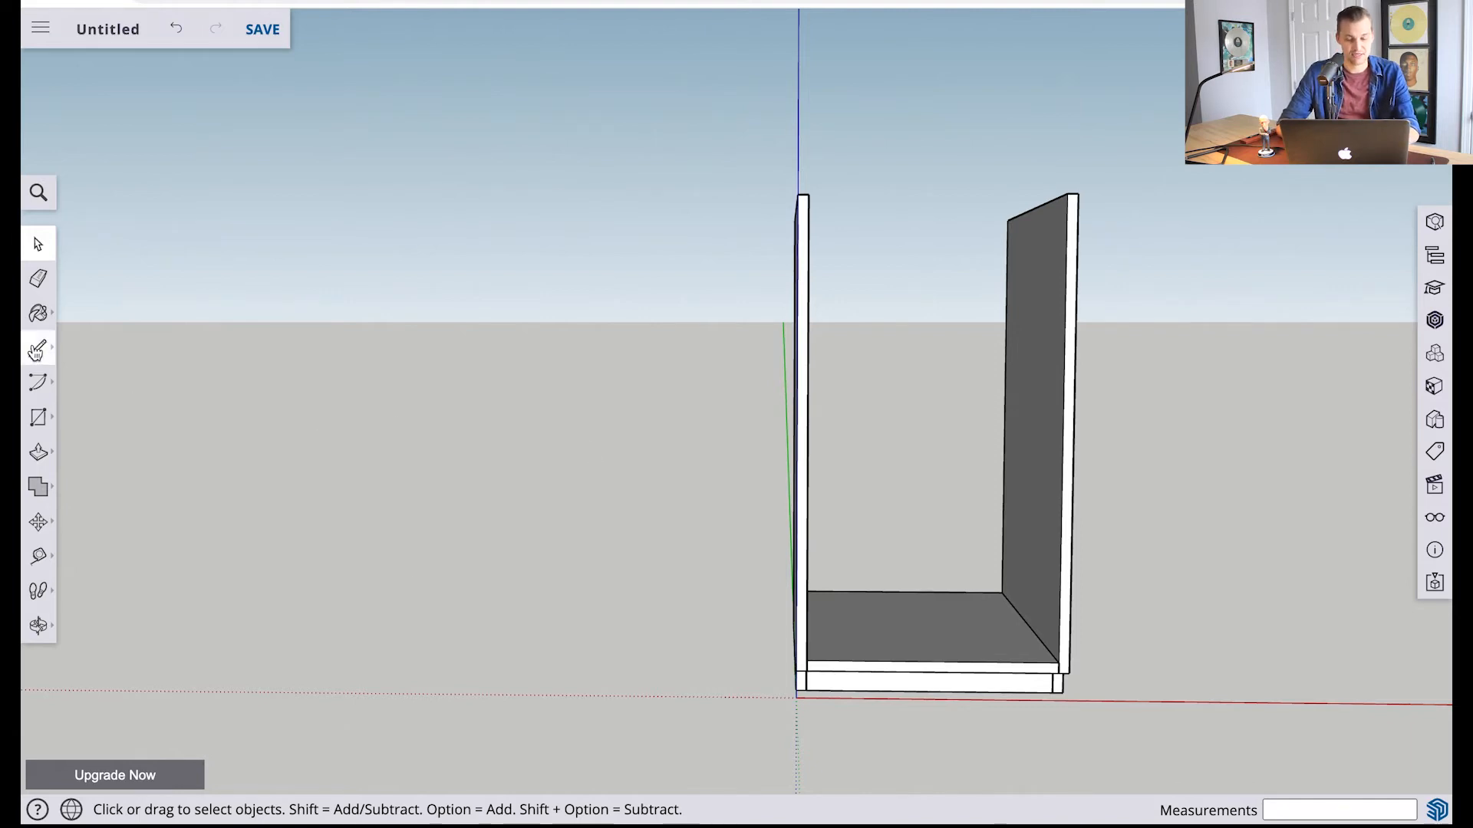
Draw an upright rectangle 19.5 inches wide and 6 inches high with the Line tool in the empty space beside the cabinet
key("l")
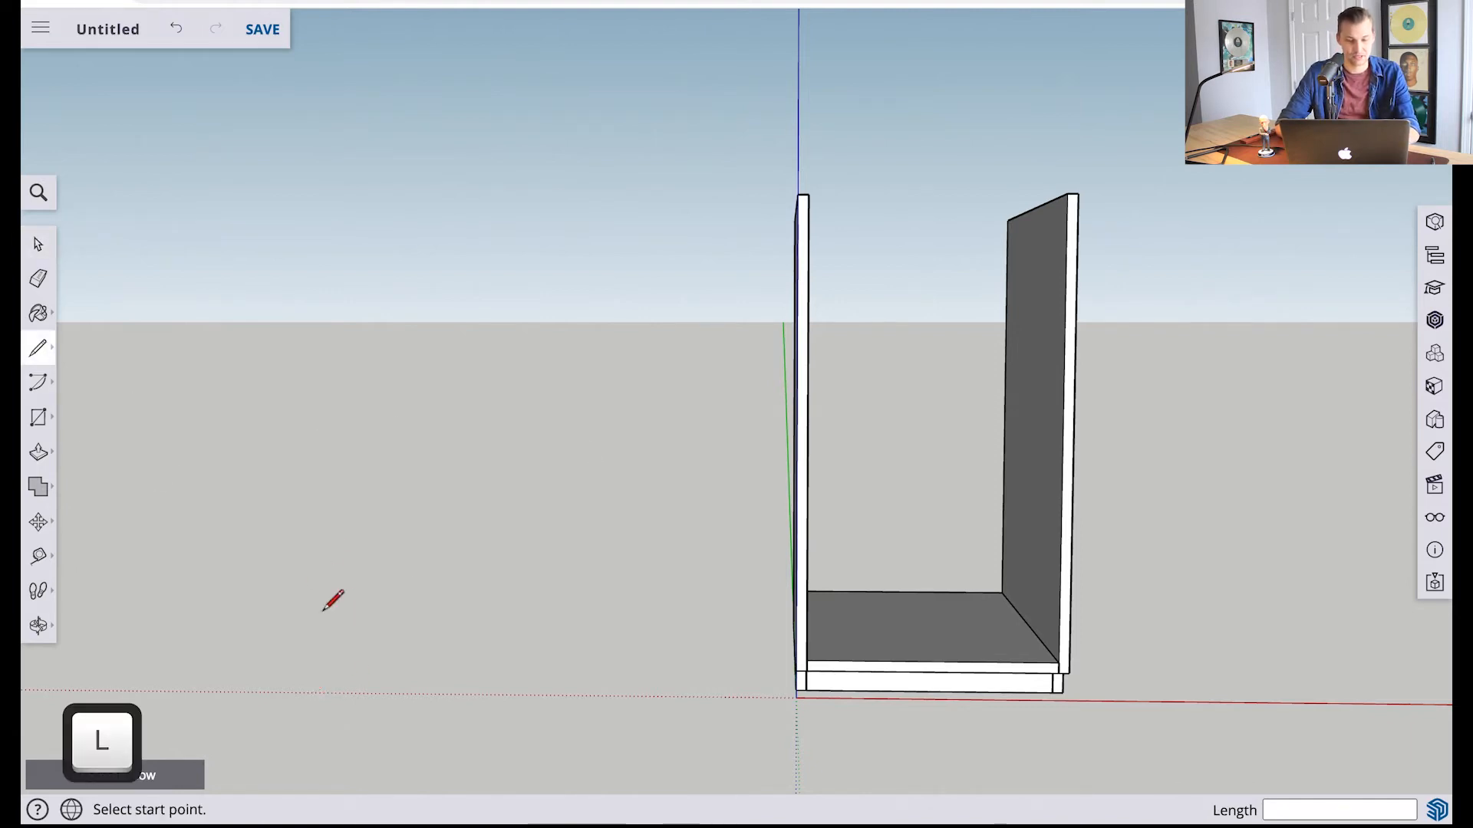
left_click(326, 560)
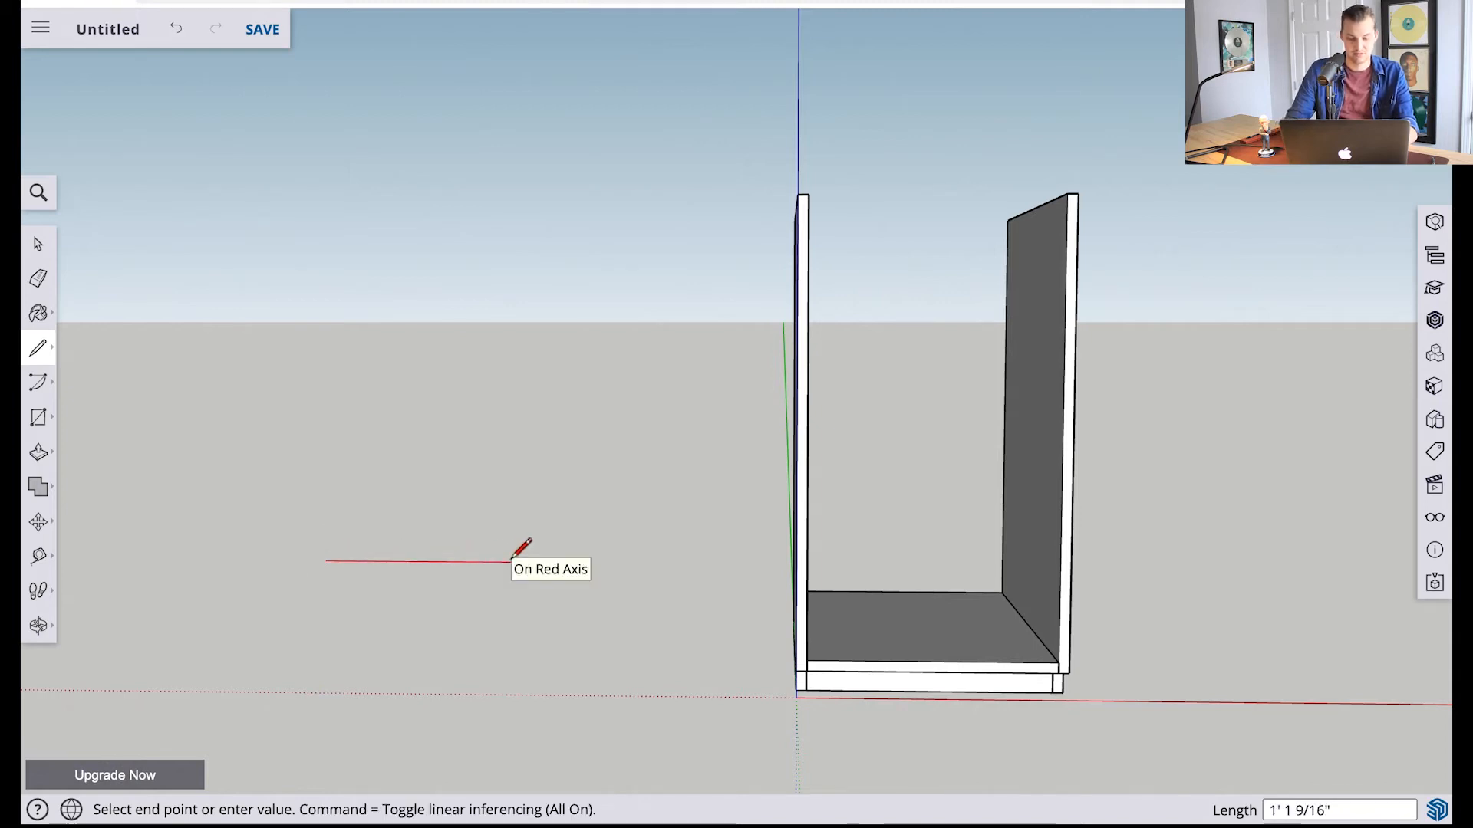
type("19.5")
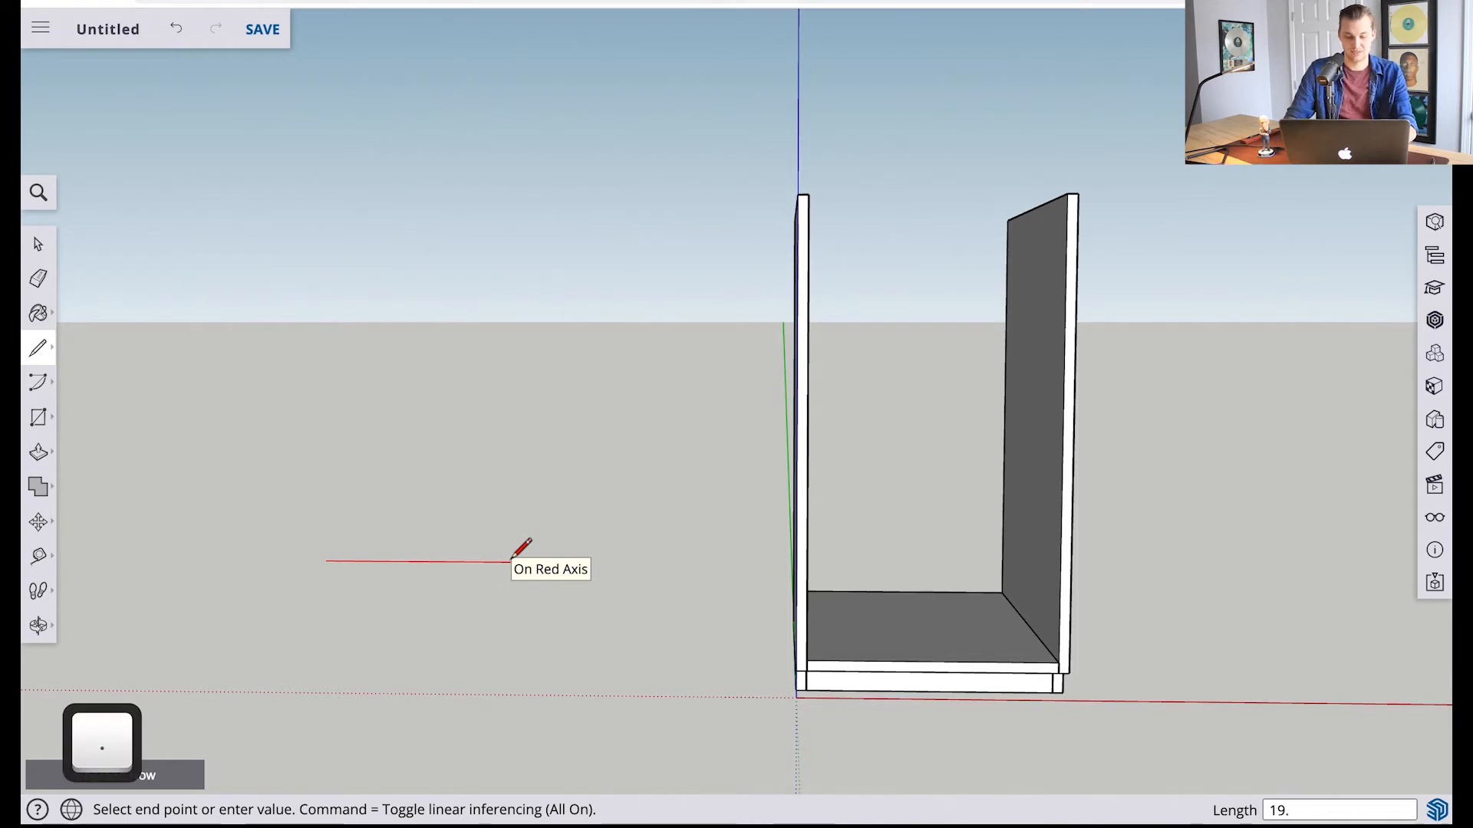
key("Return")
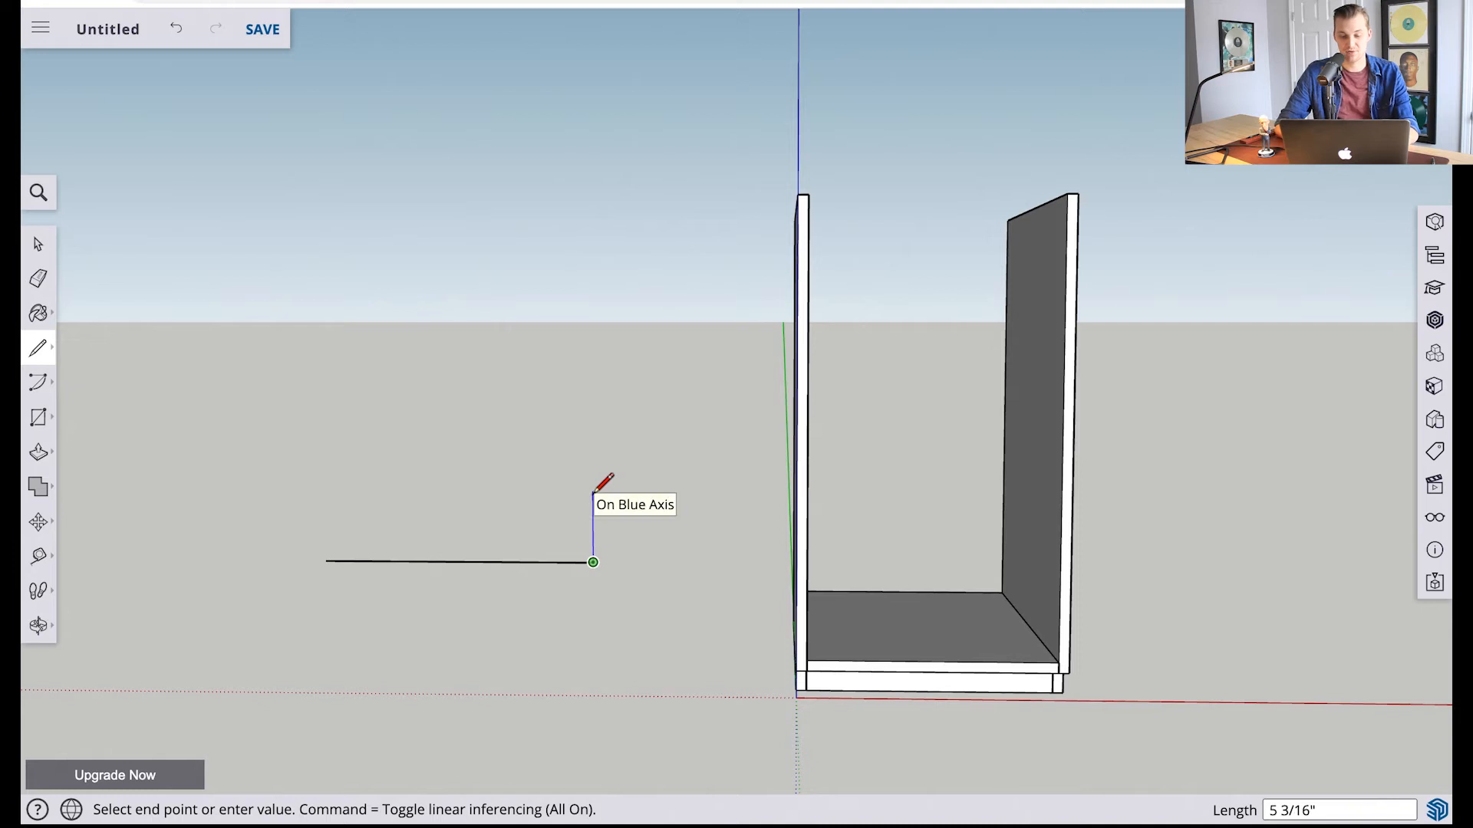
type("6")
key("Return")
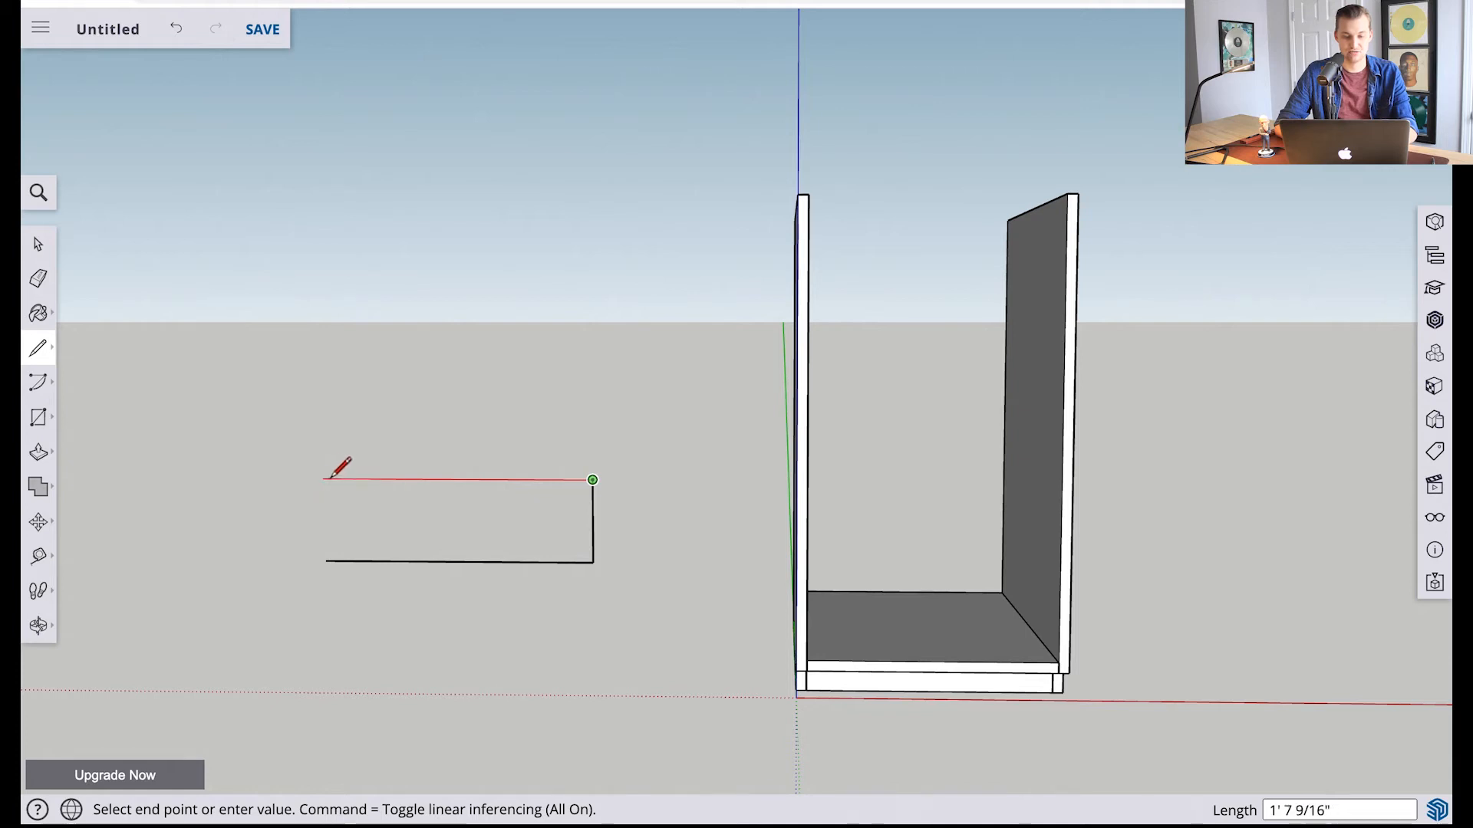
type("19.5")
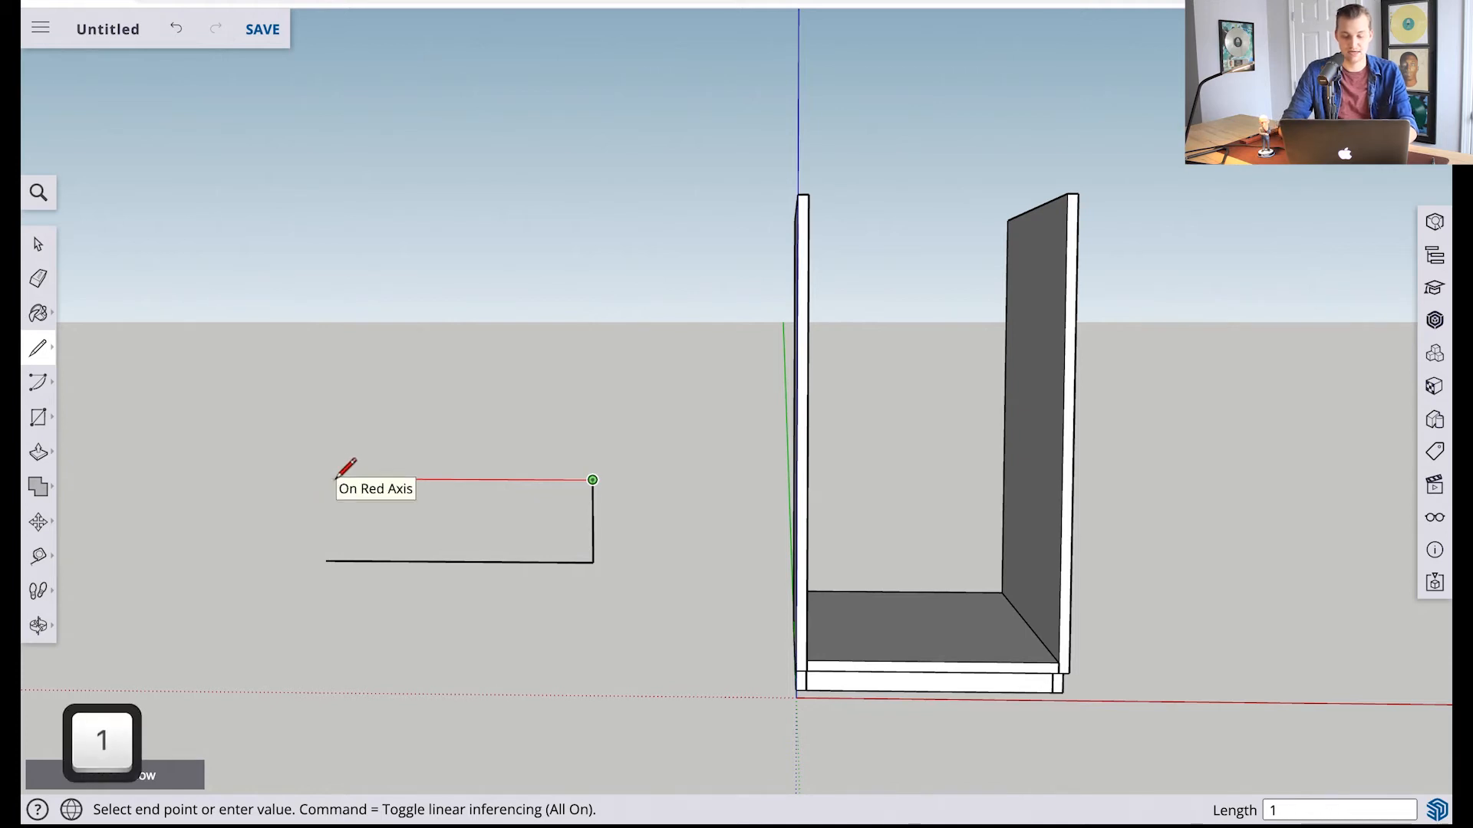
key("Return")
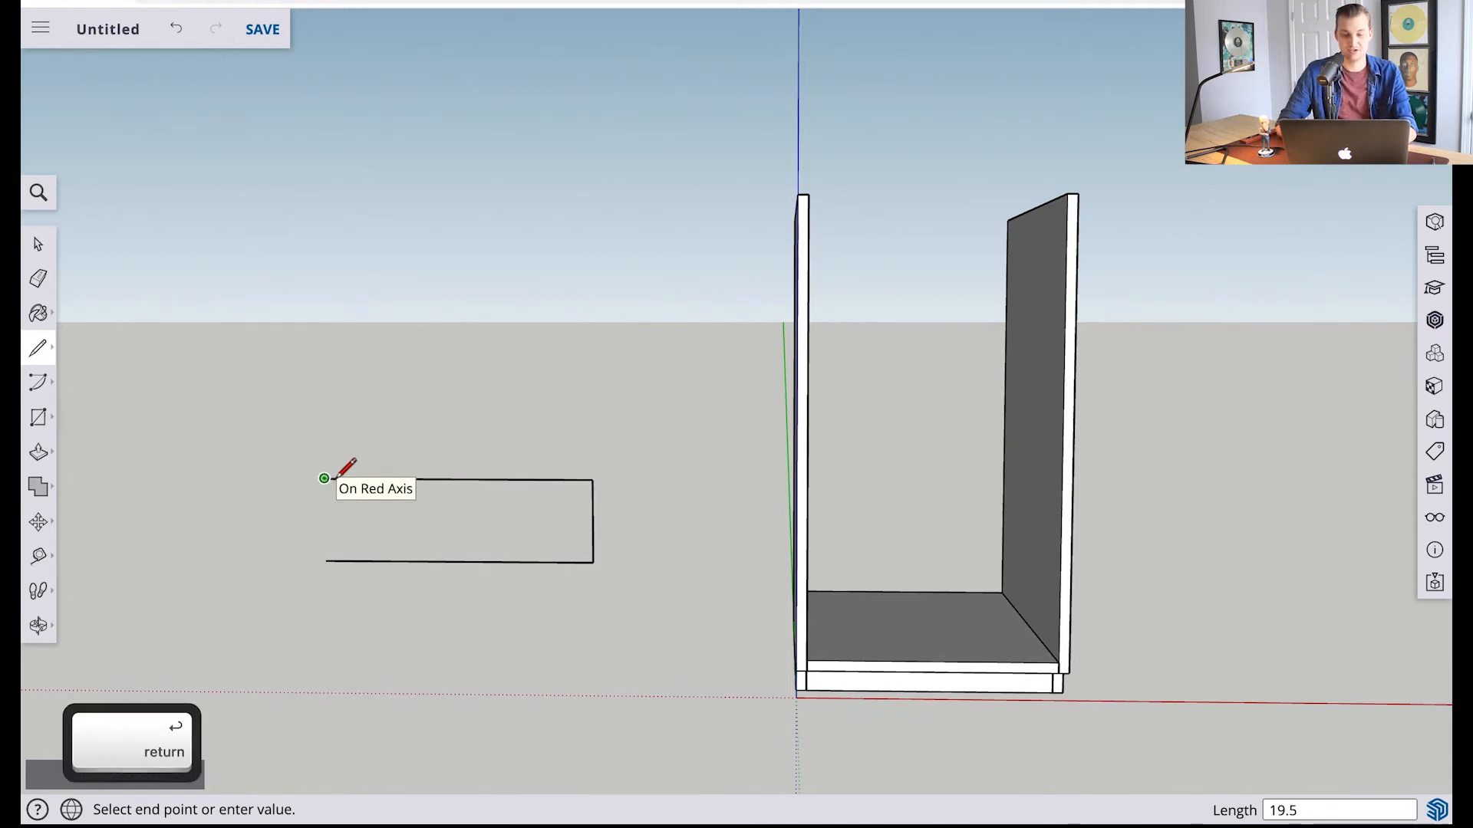
left_click(327, 561)
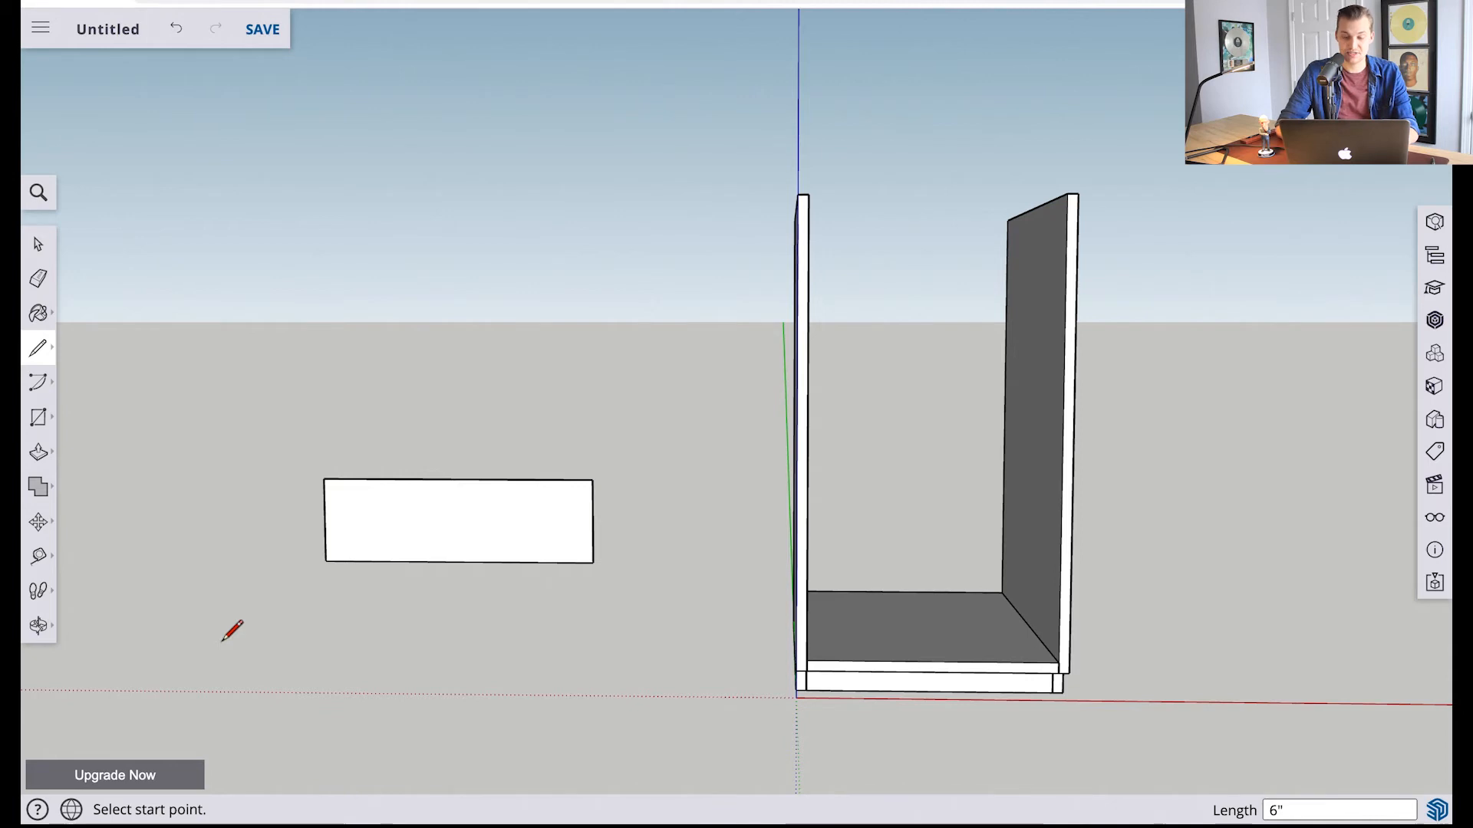
Push/Pull the 19.5 by 6 inch rectangle 0.75 inch to form a board
key("p")
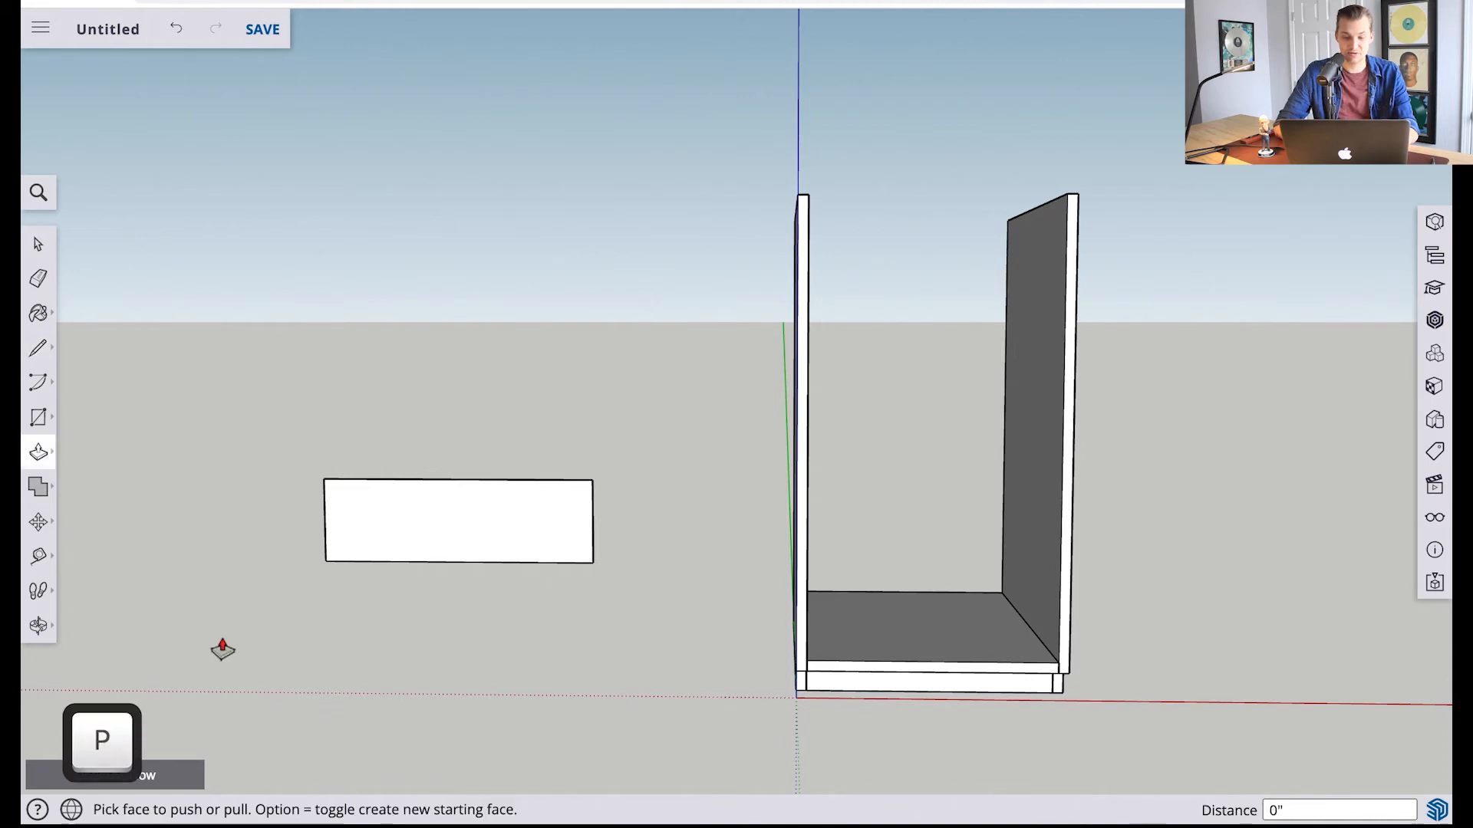
left_click(444, 522)
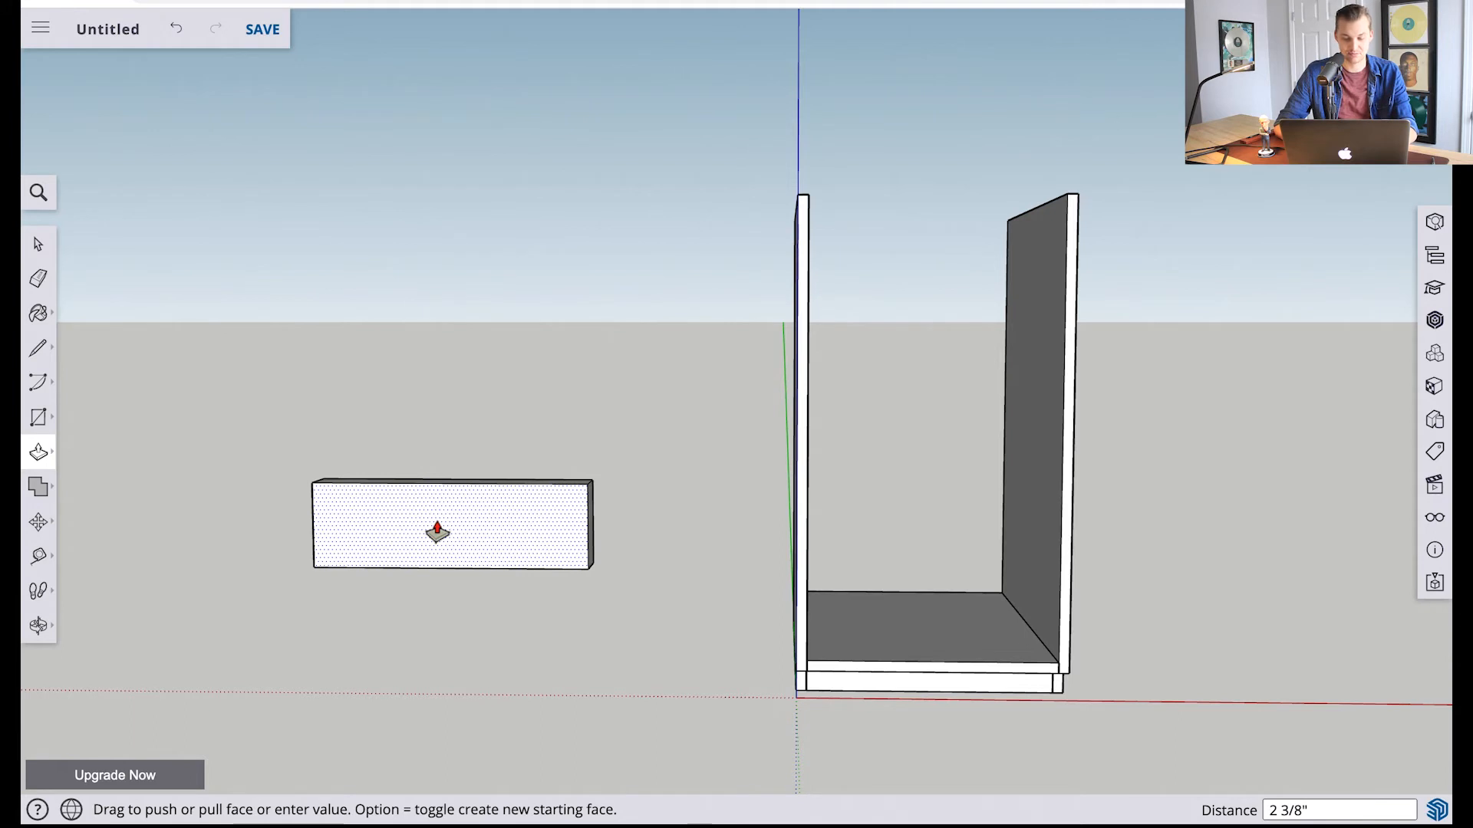
type(".75")
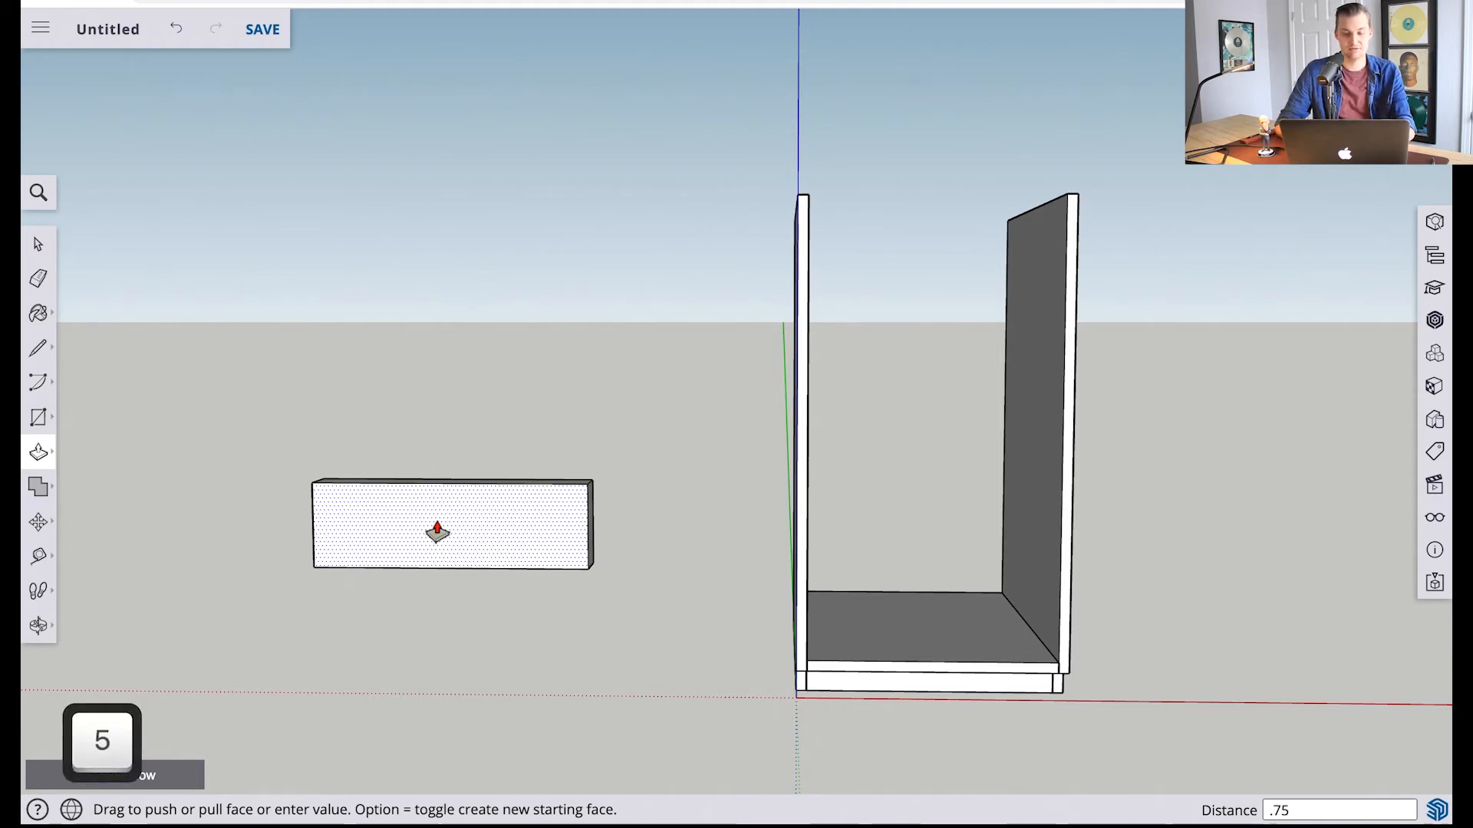
key("Return")
Select the whole loose board beside the cabinet and make it a component named Drawer Front 6"
left_click(39, 625)
left_click_drag(237, 391, 269, 503)
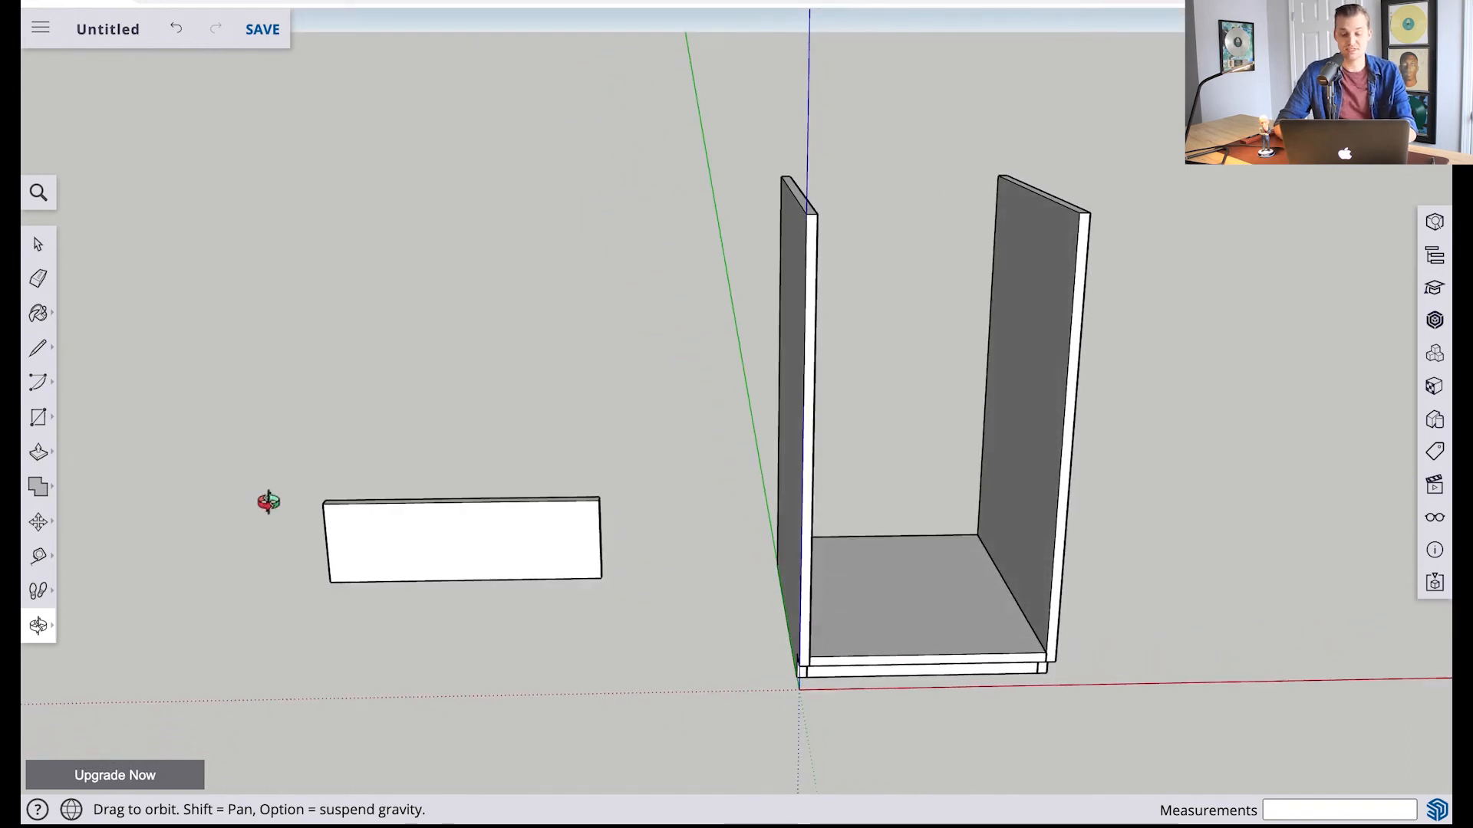
key("space")
left_click_drag(242, 407, 687, 621)
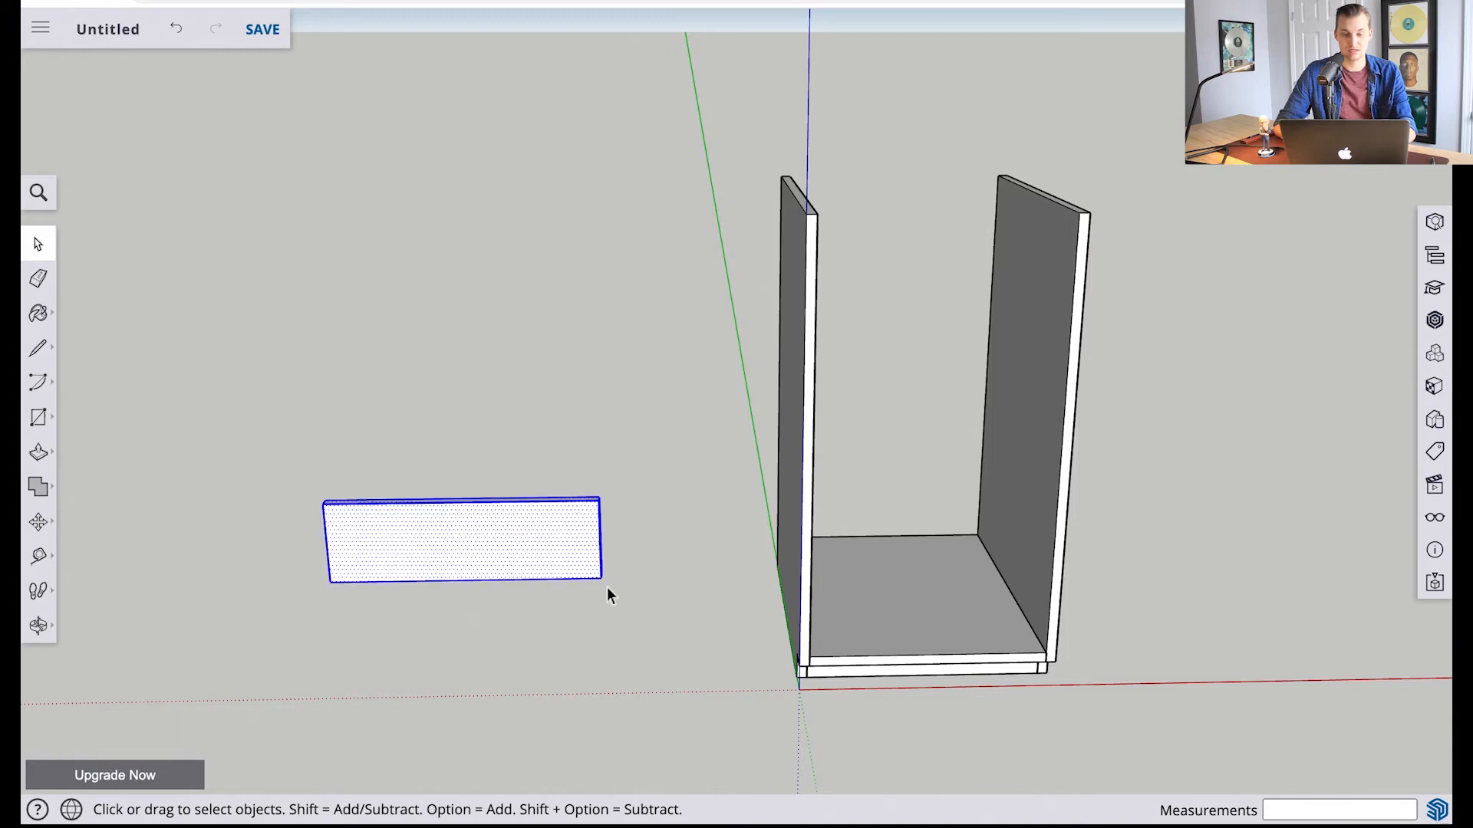
right_click(555, 556)
left_click(583, 556)
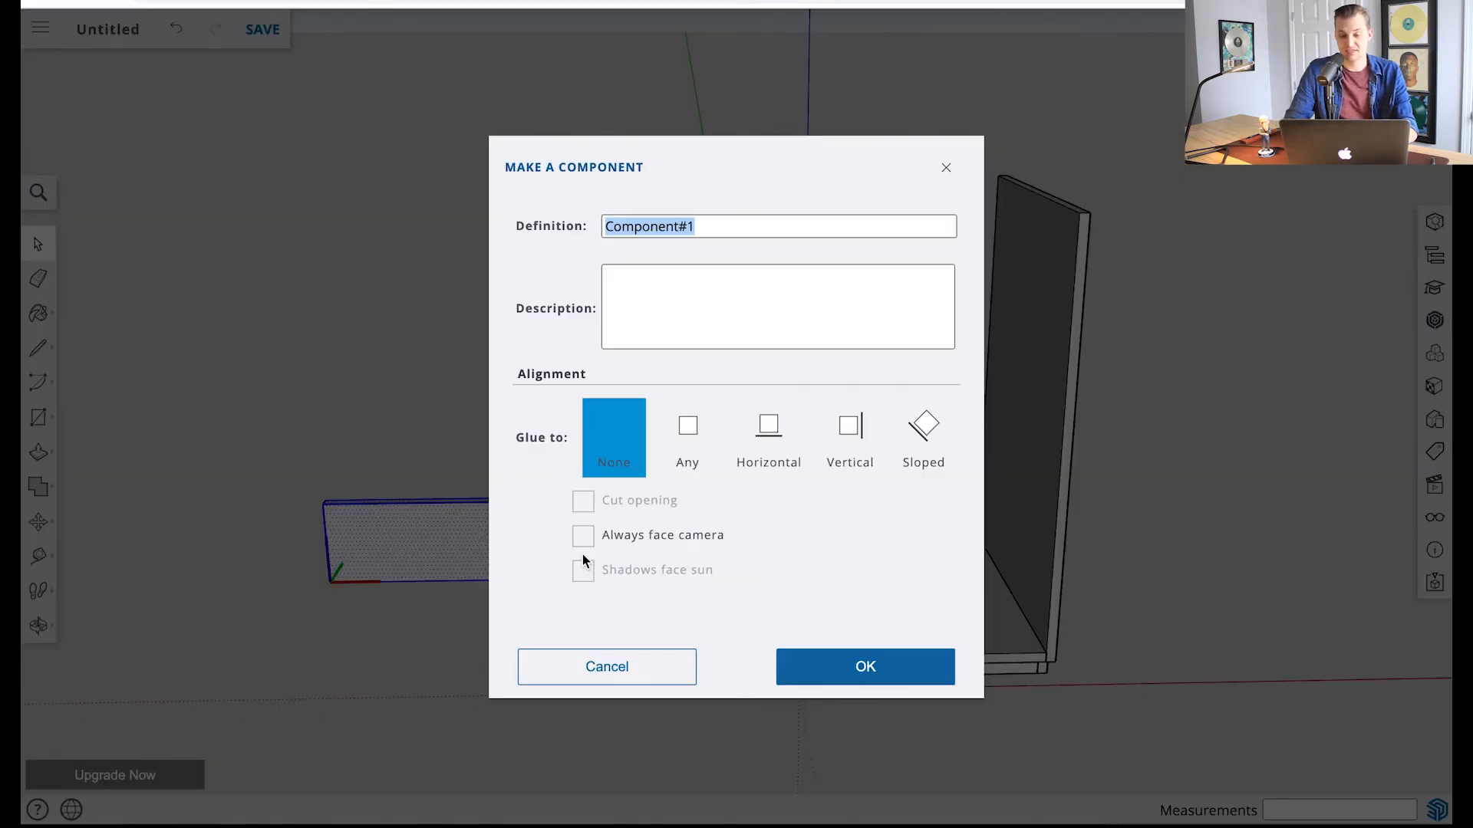
type("Dra")
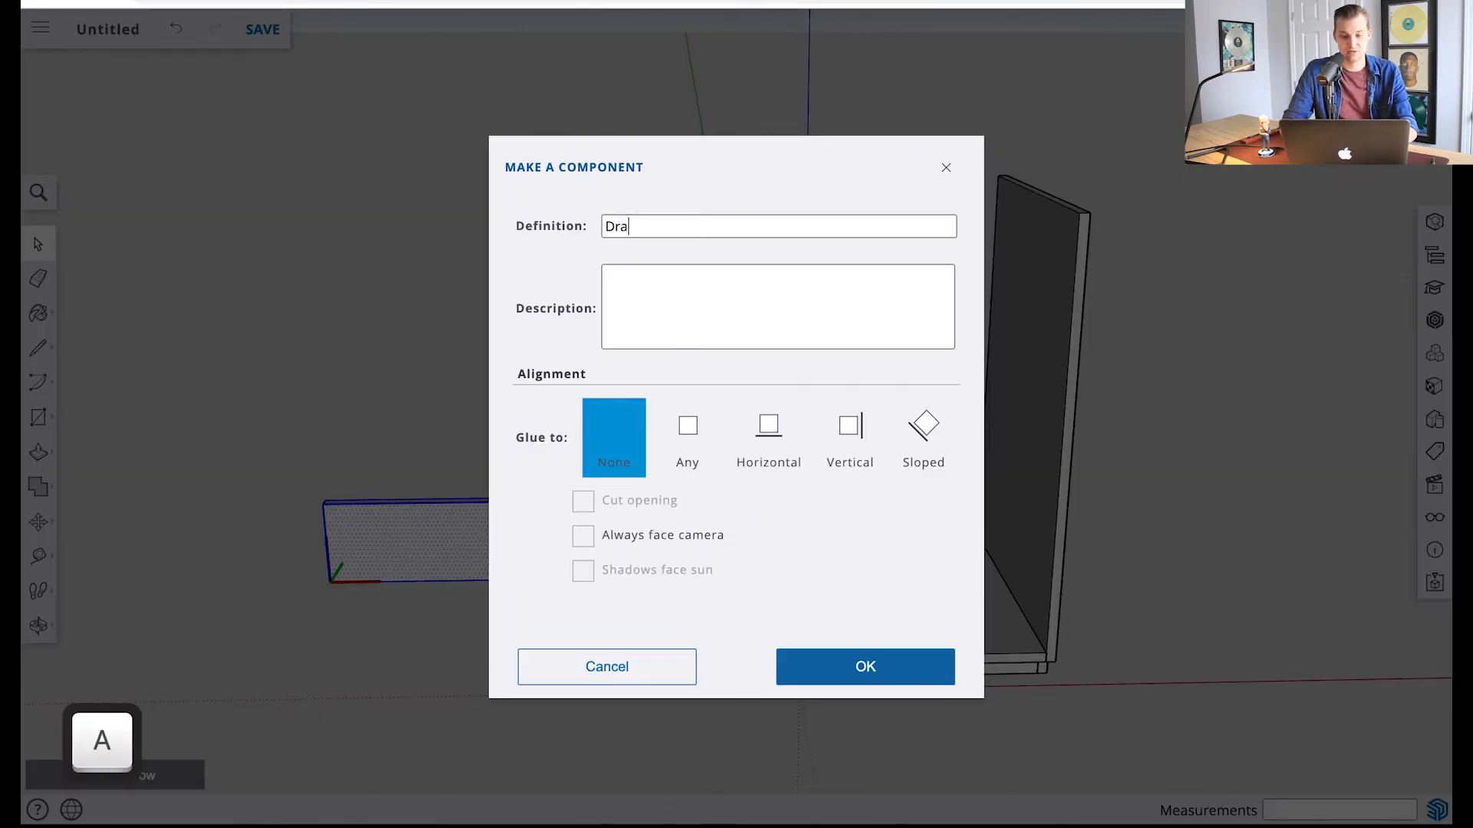
type("wer Front ")
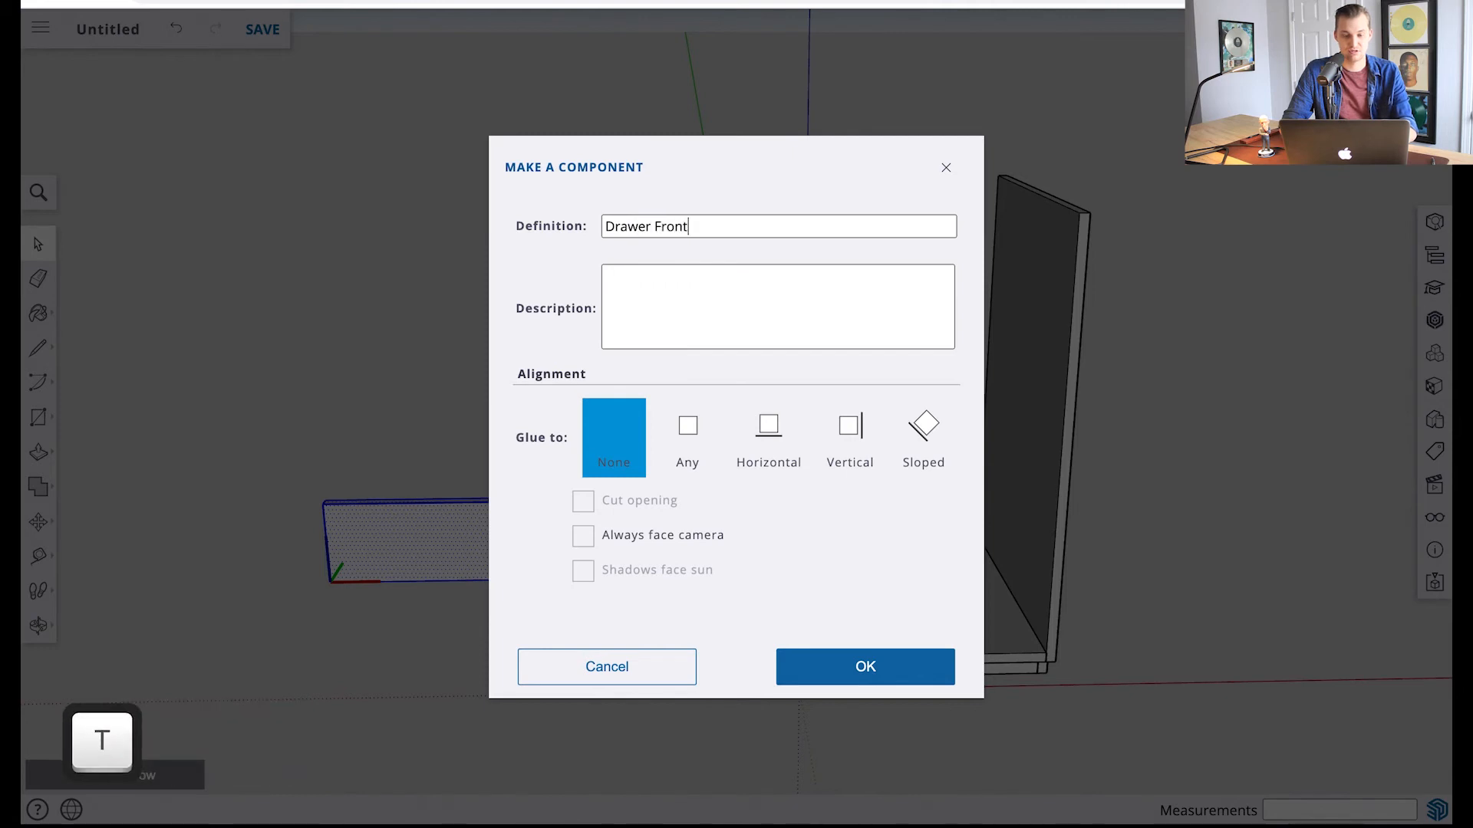
type("6\"")
key("Return")
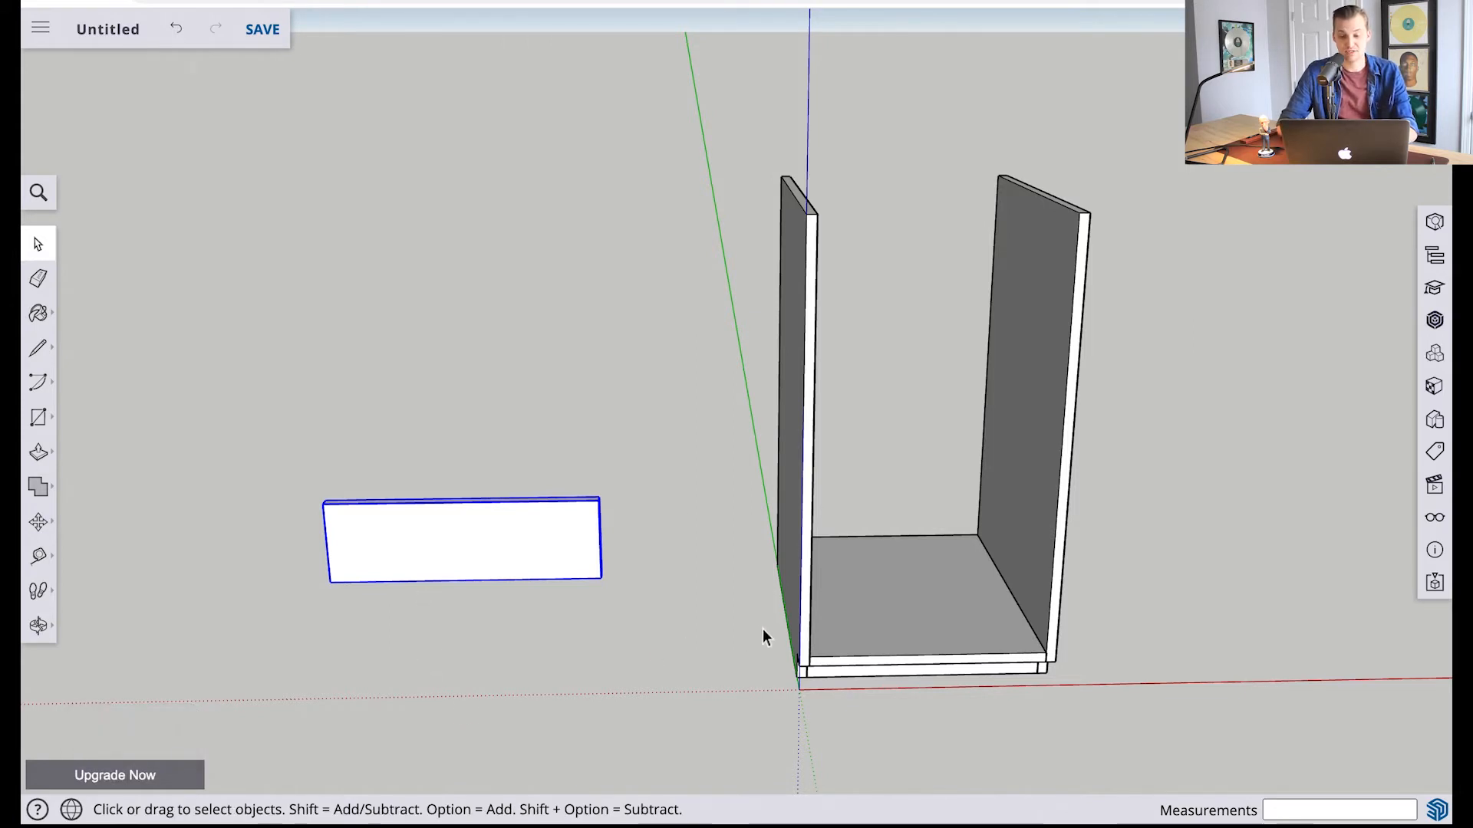
Move the drawer front by its lower back corner onto the second side panel's lower front corner, covering the cabinet front above the kickplate
left_click(38, 625)
left_click_drag(634, 618, 404, 475)
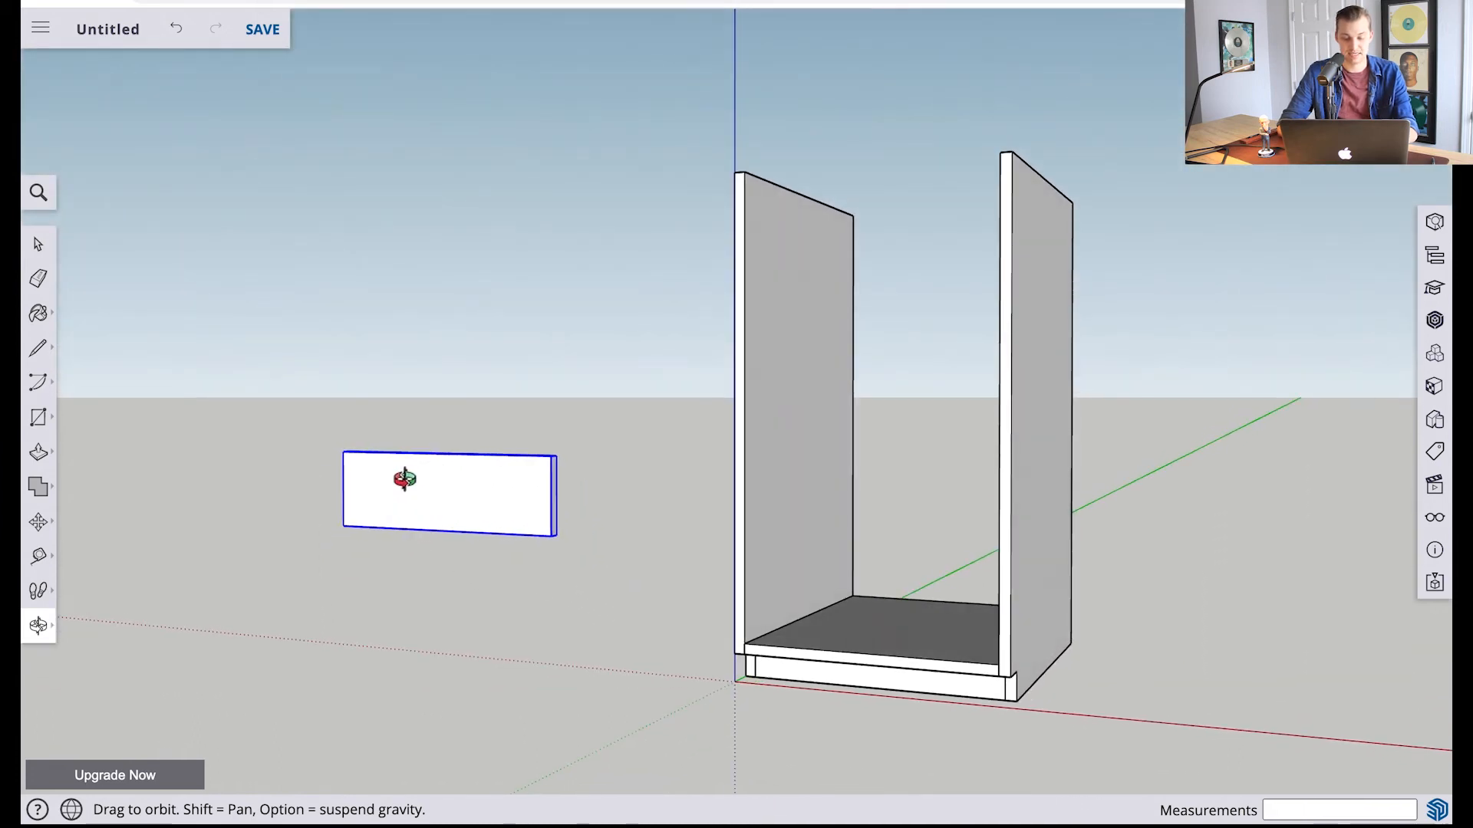
key("m")
scroll(601, 548, "up", 3)
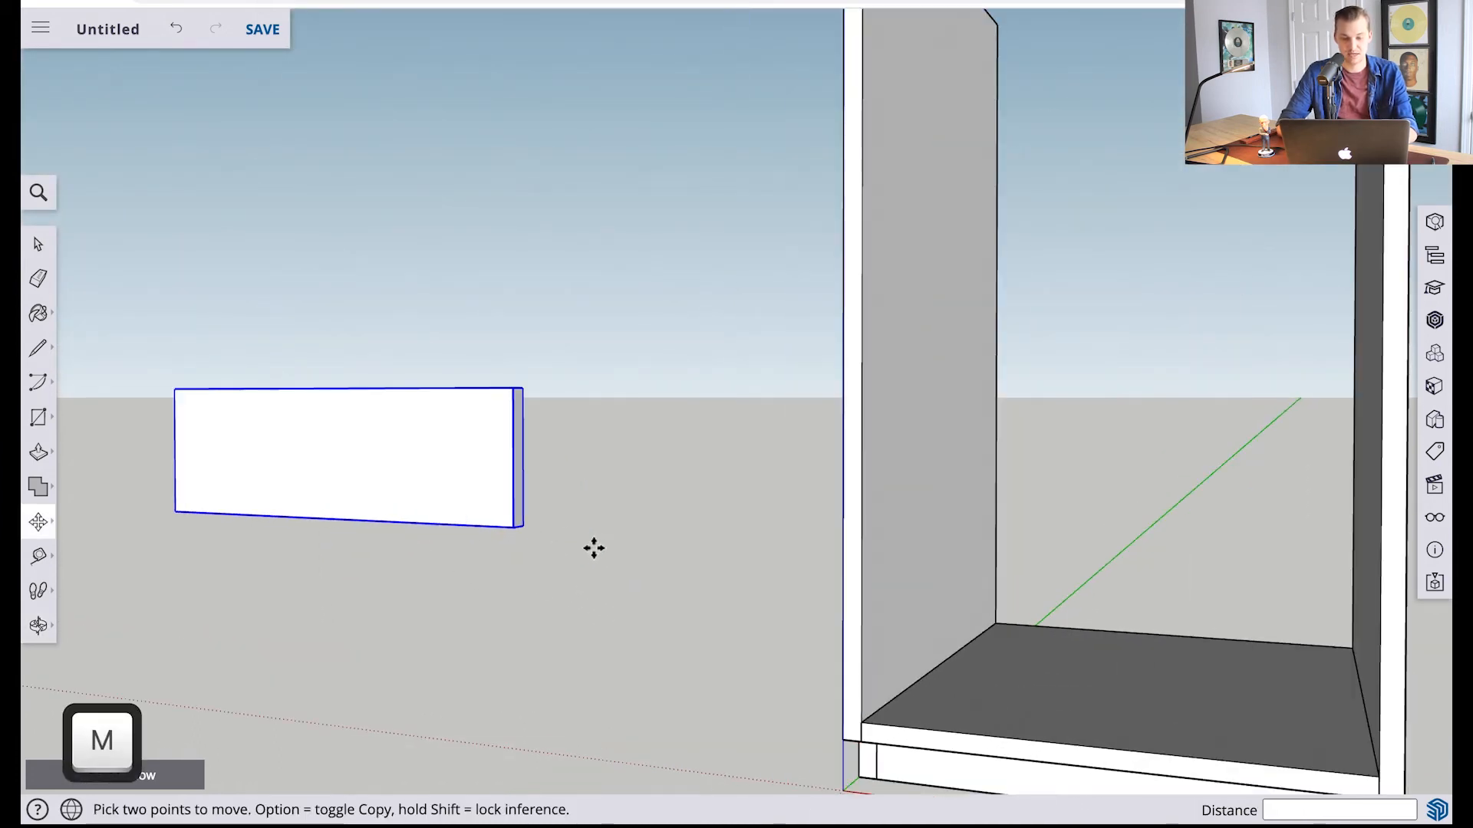
left_click(526, 528)
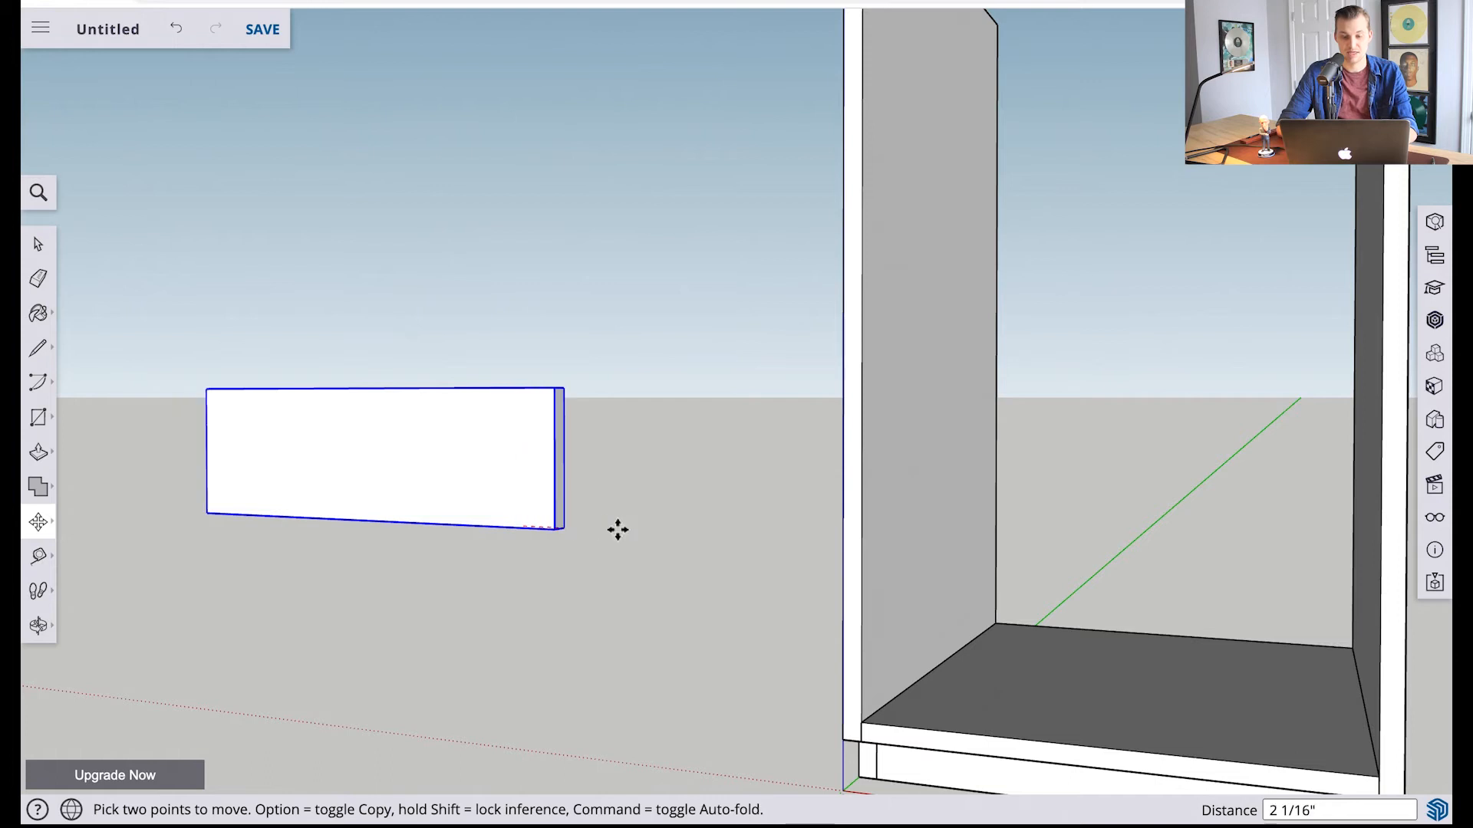
scroll(887, 577, "down", 5)
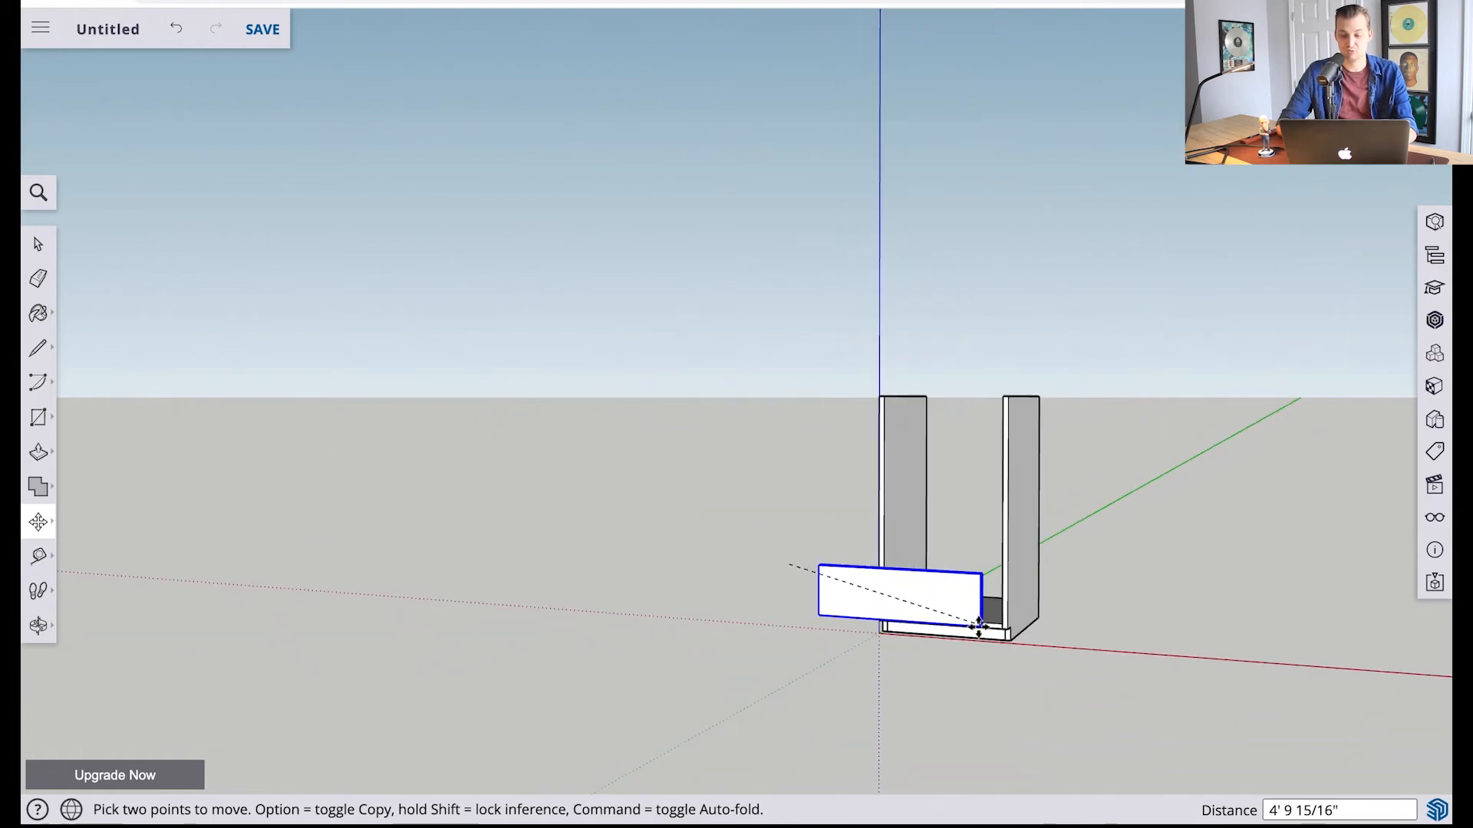
scroll(1011, 614, "up", 6)
scroll(1017, 616, "up", 5)
scroll(1016, 616, "down", 4)
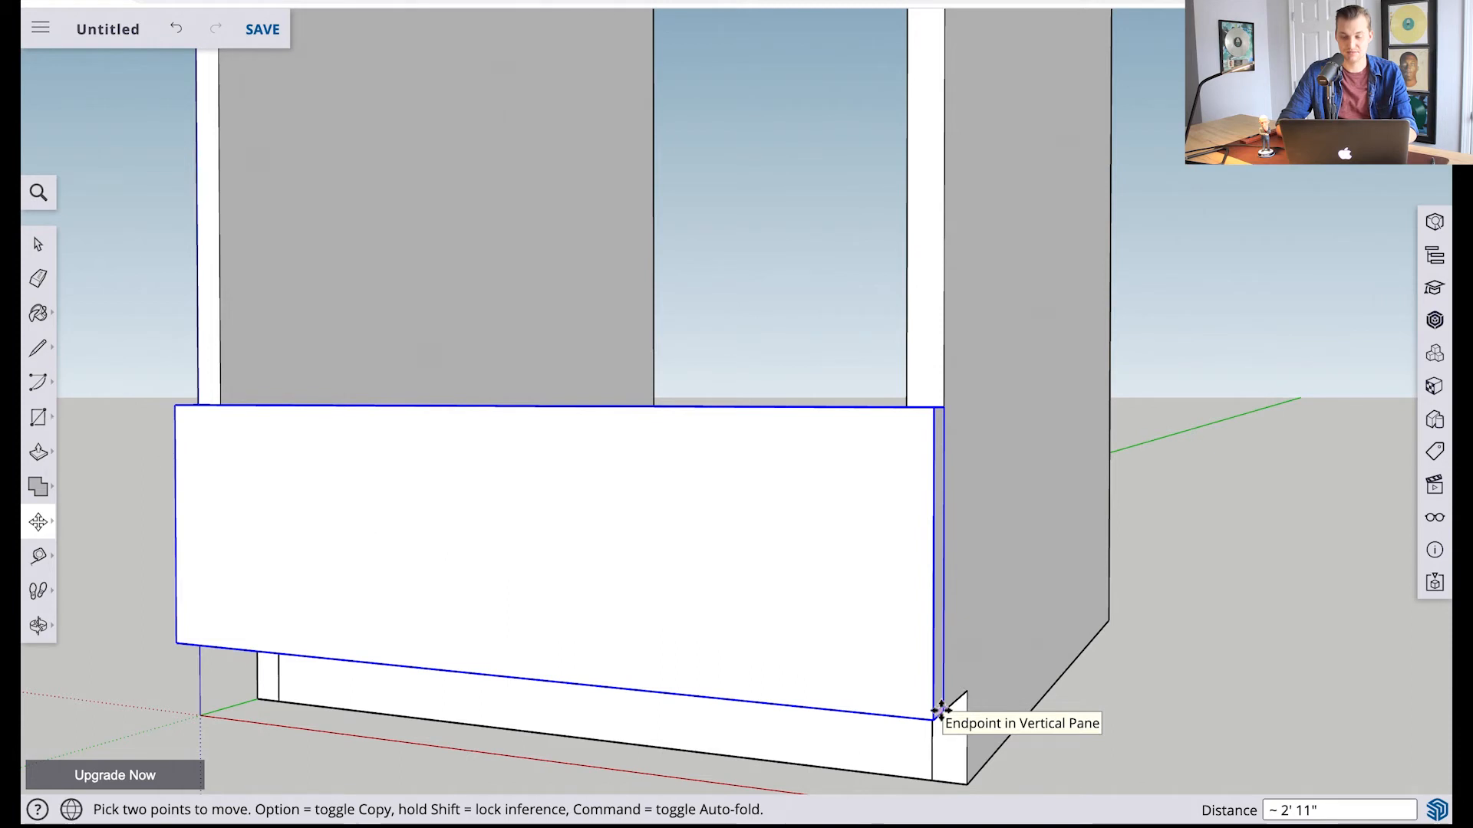
scroll(940, 711, "down", 6)
left_click(941, 711)
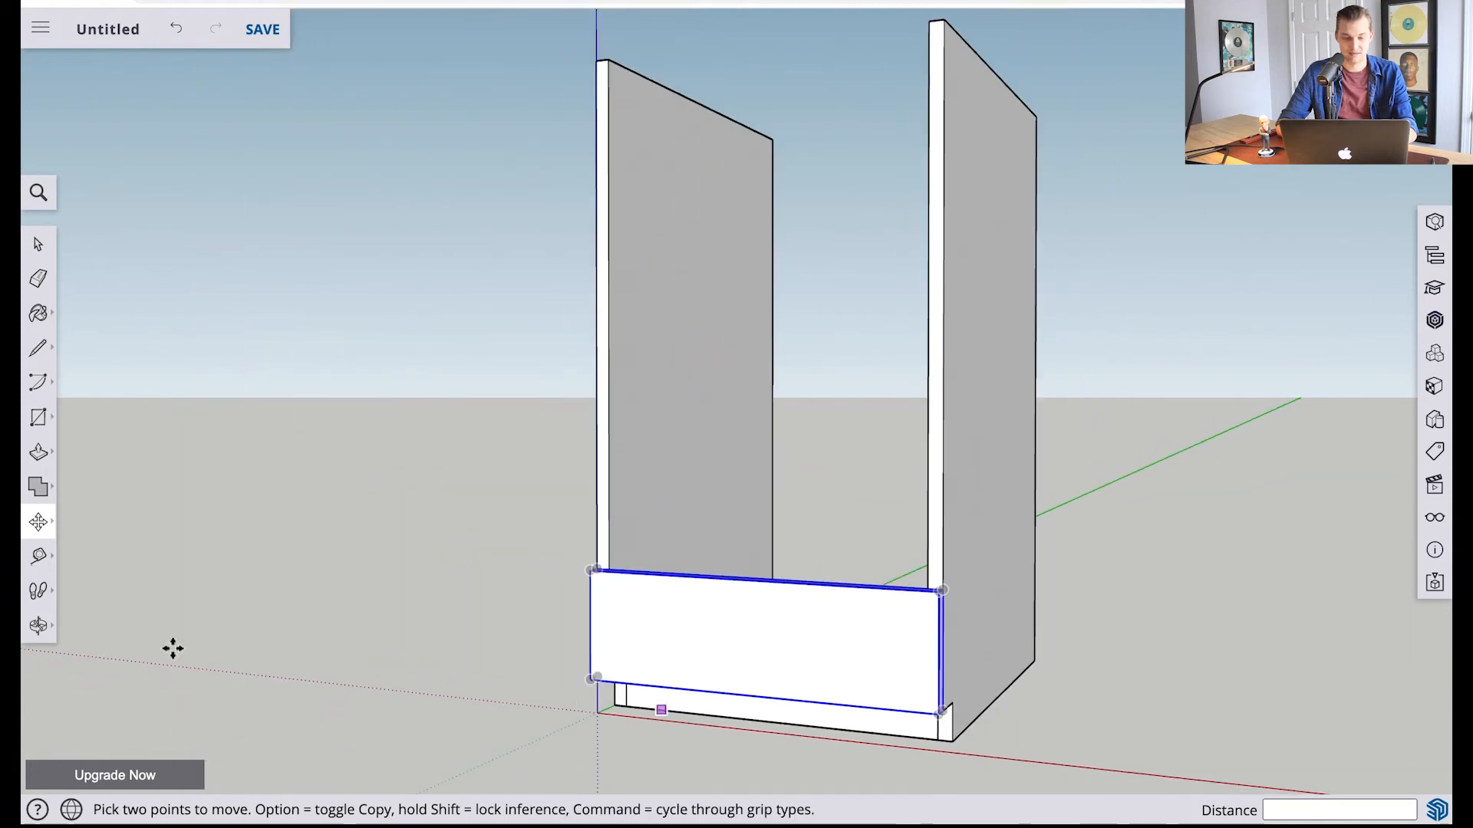
Copy the drawer front and paste the duplicate directly on top of it, aligned to its upper front corner
left_click(39, 628)
mouse_move(415, 605)
left_mouse_down()
mouse_move(283, 518)
mouse_move(270, 454)
mouse_move(290, 447)
mouse_move(378, 490)
mouse_move(465, 577)
mouse_move(700, 572)
mouse_move(486, 615)
mouse_move(445, 608)
left_mouse_up()
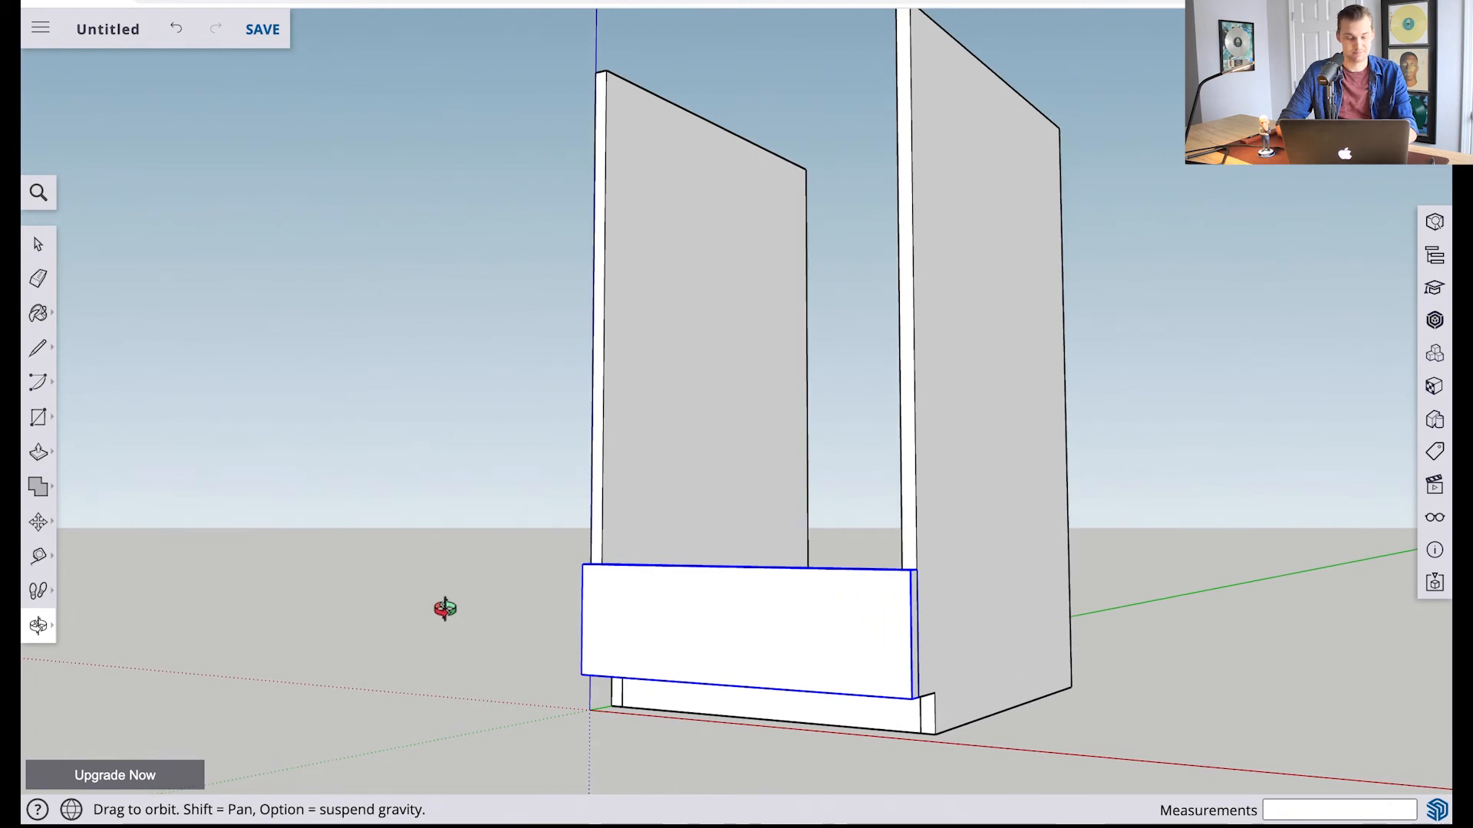
key("space")
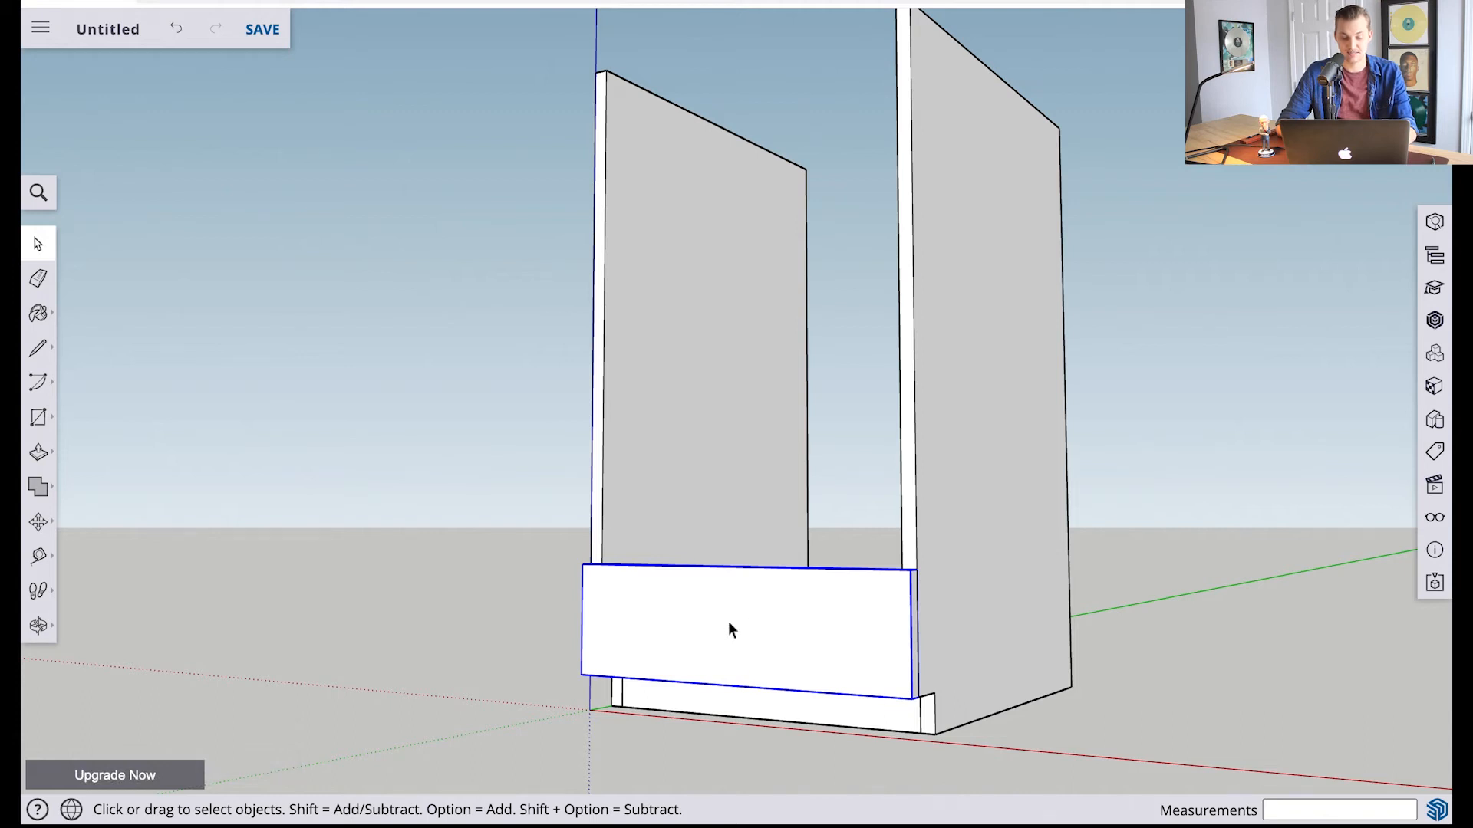
key("super+c")
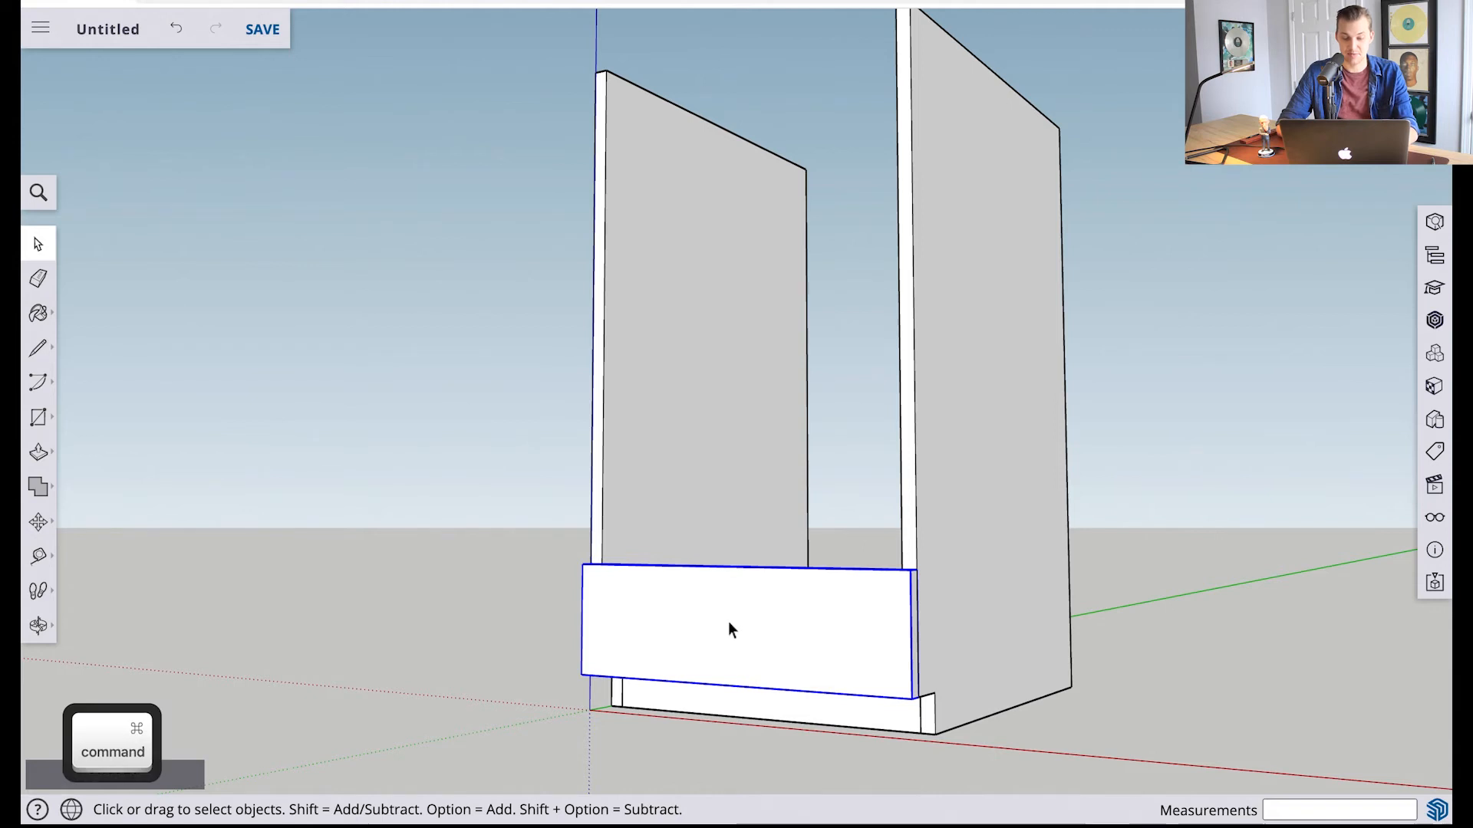
key("super+v")
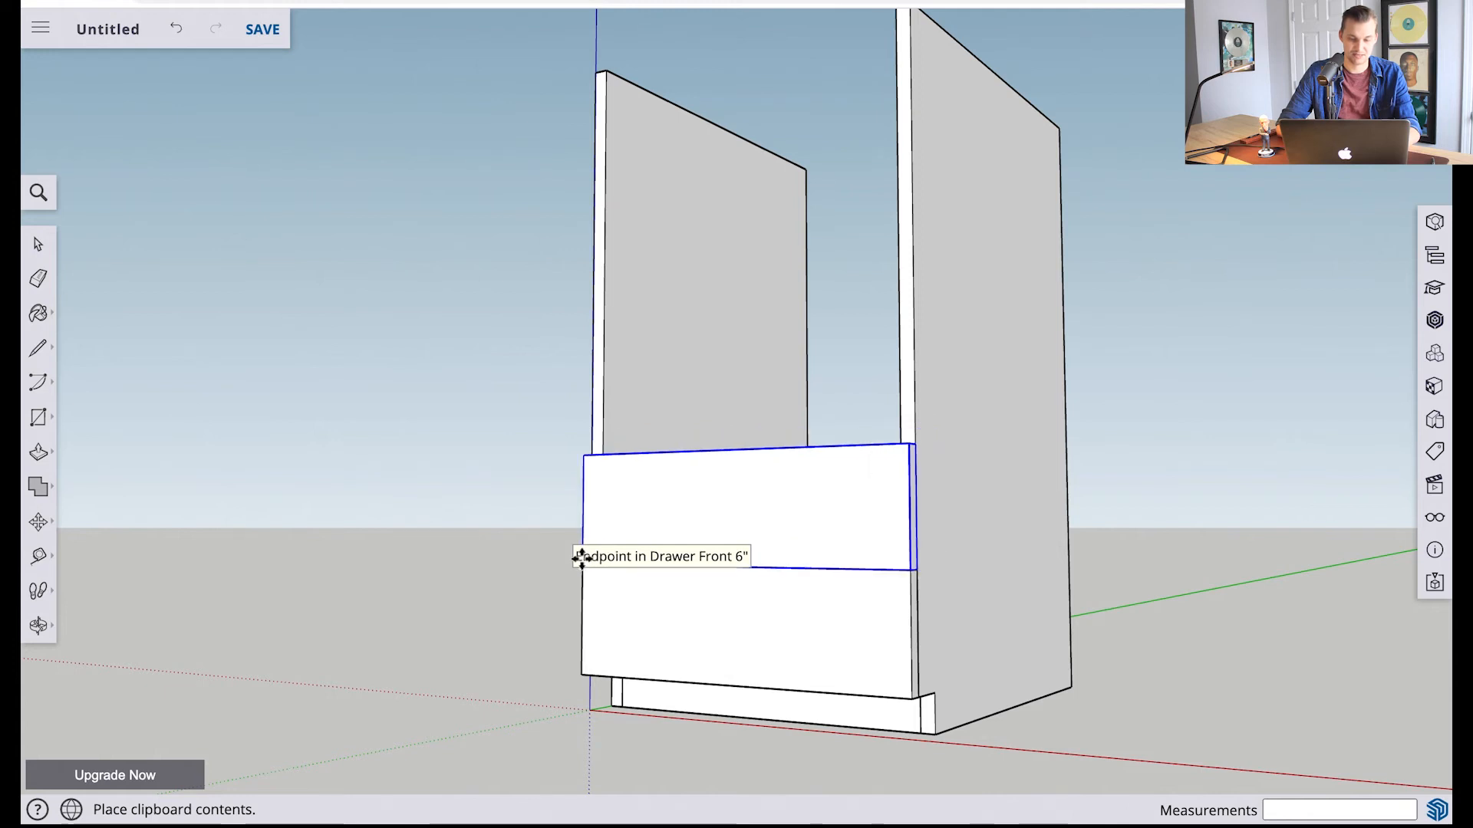
left_click(582, 558)
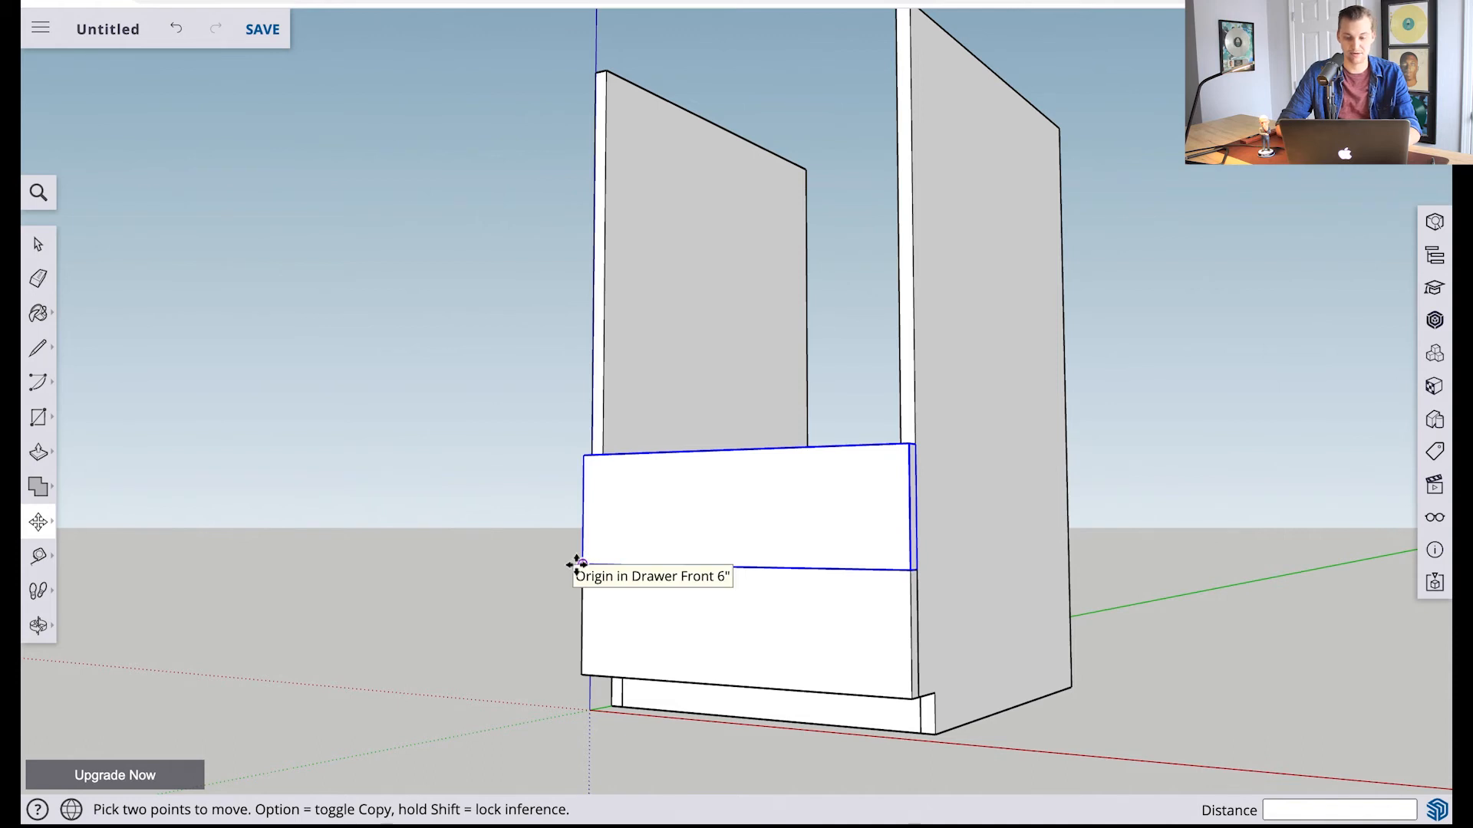
Move the duplicated drawer front 0.125 inch straight up to leave a gap above the lower one
left_click(752, 520)
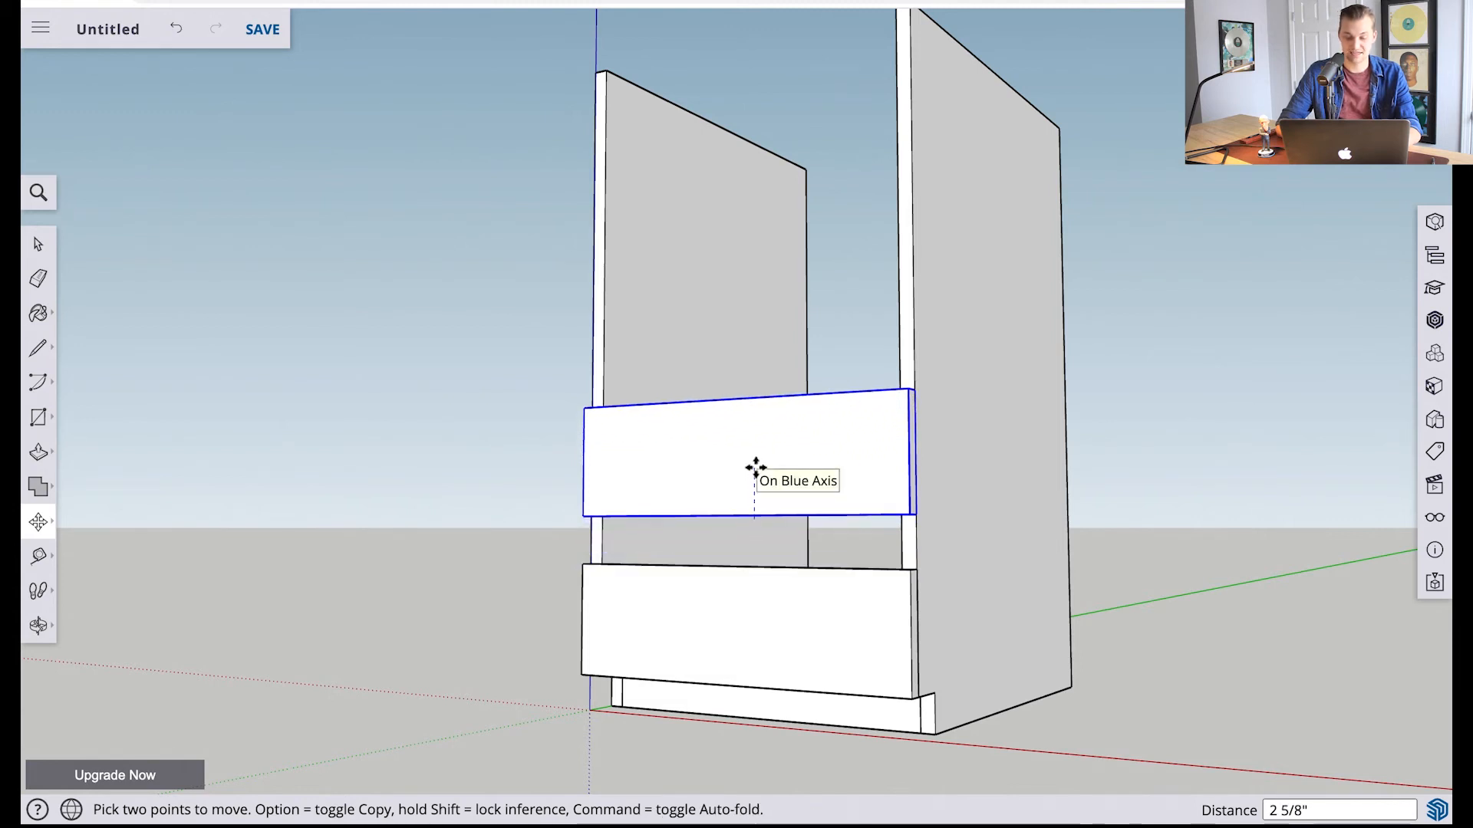
type(".125")
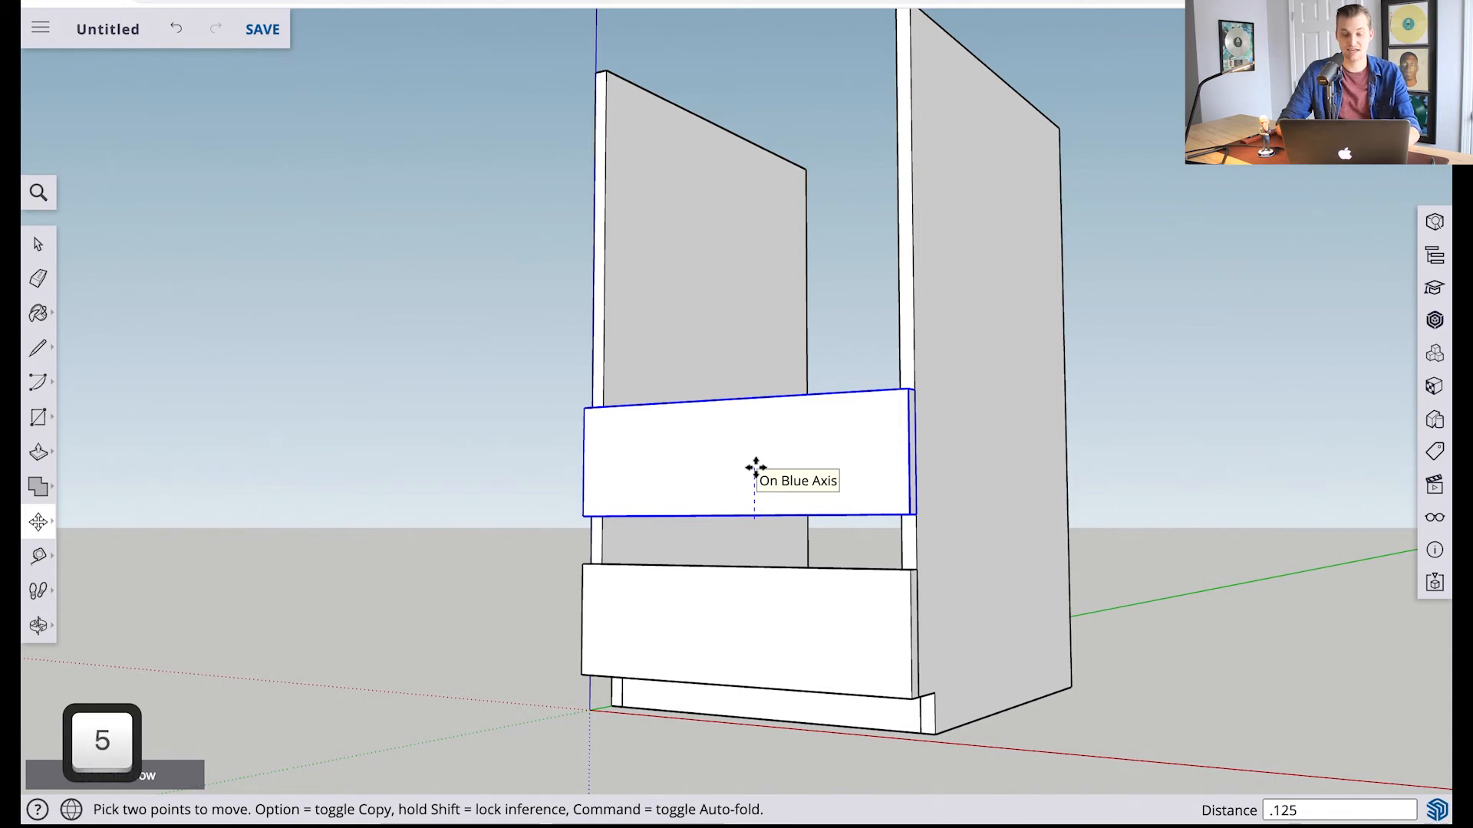
key("Return")
scroll(853, 586, "up", 2)
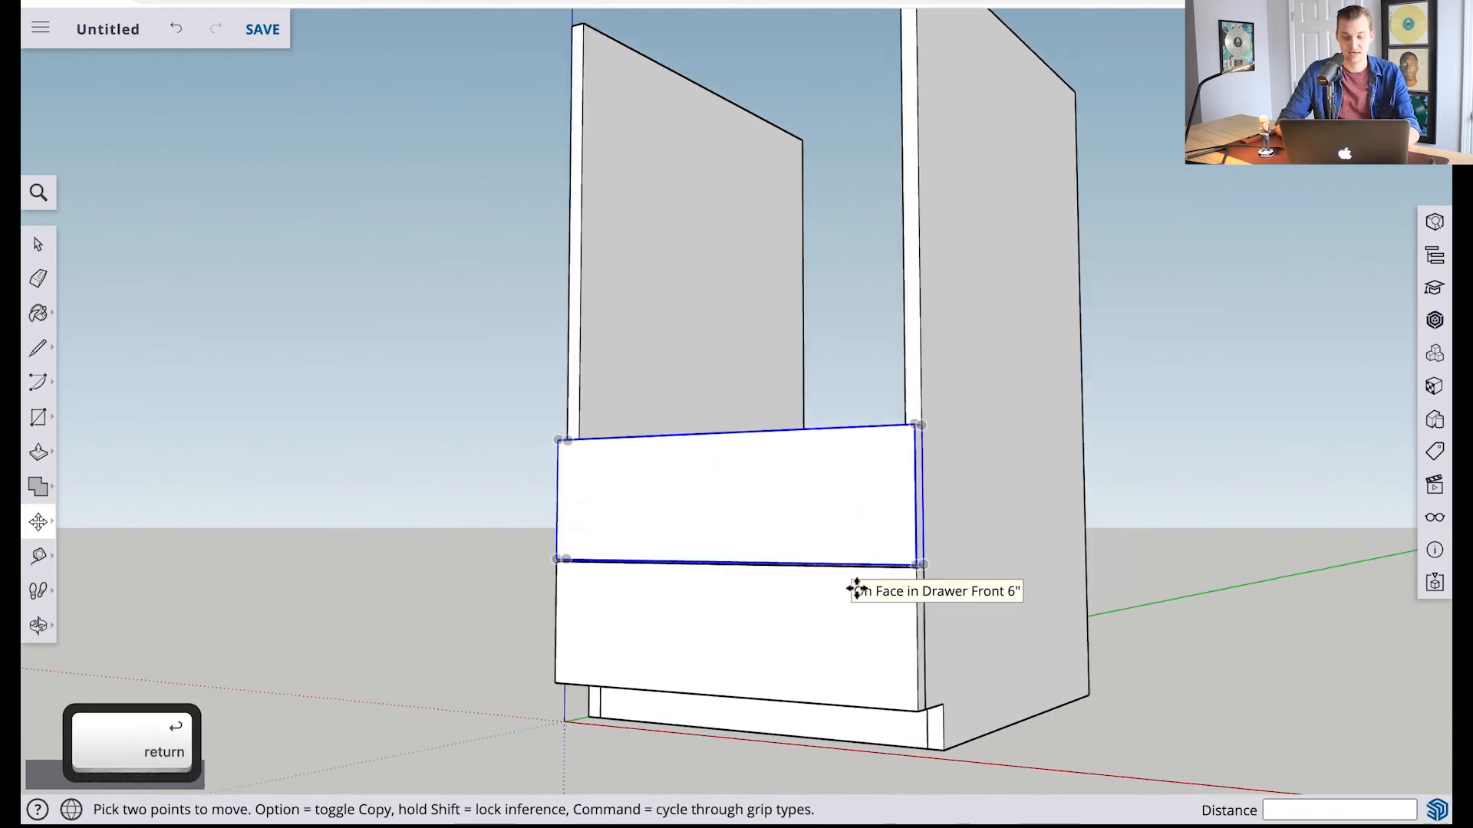
scroll(856, 588, "up", 5)
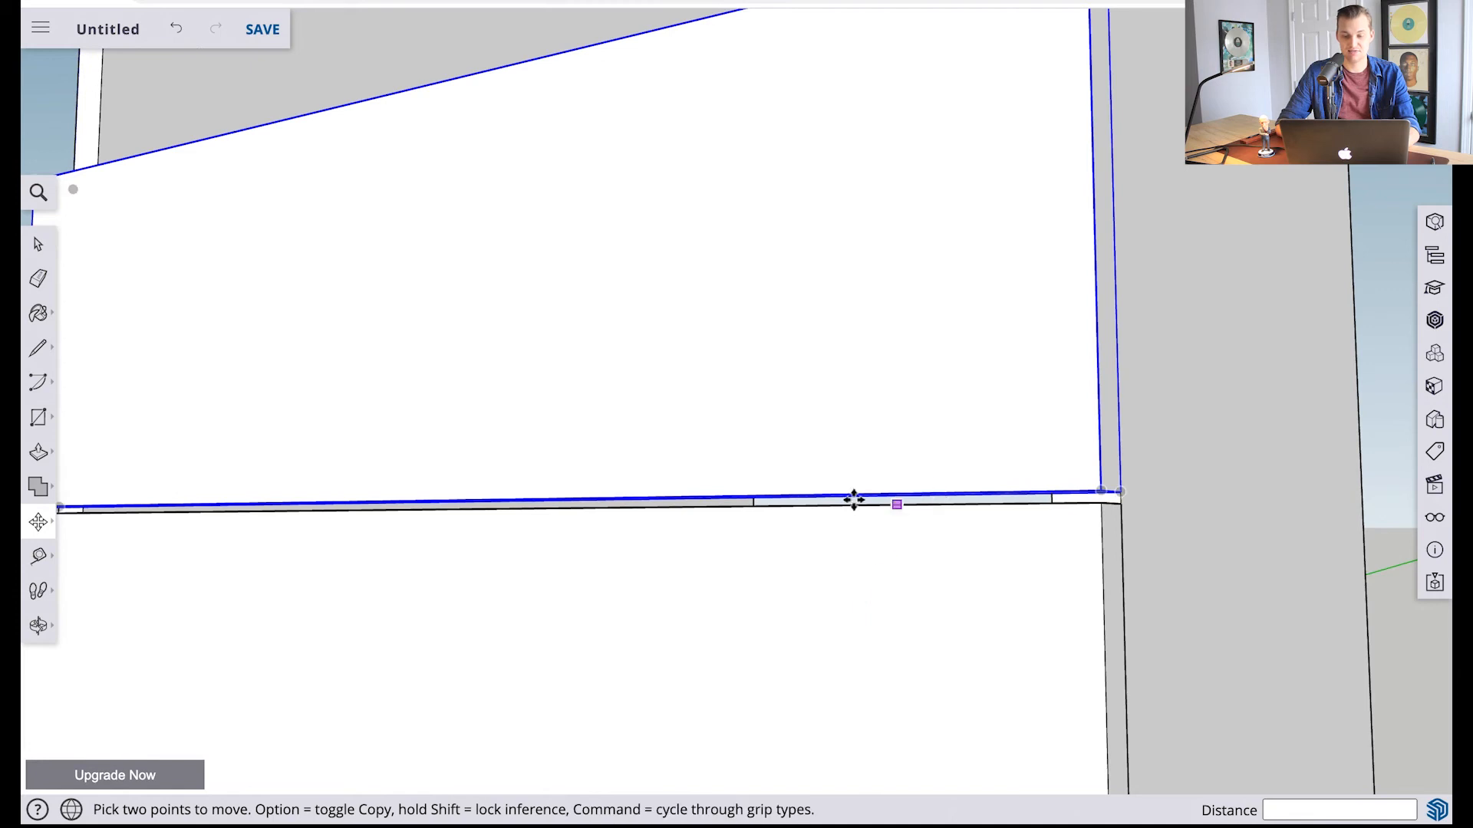
scroll(970, 502, "up", 2)
scroll(971, 502, "down", 7)
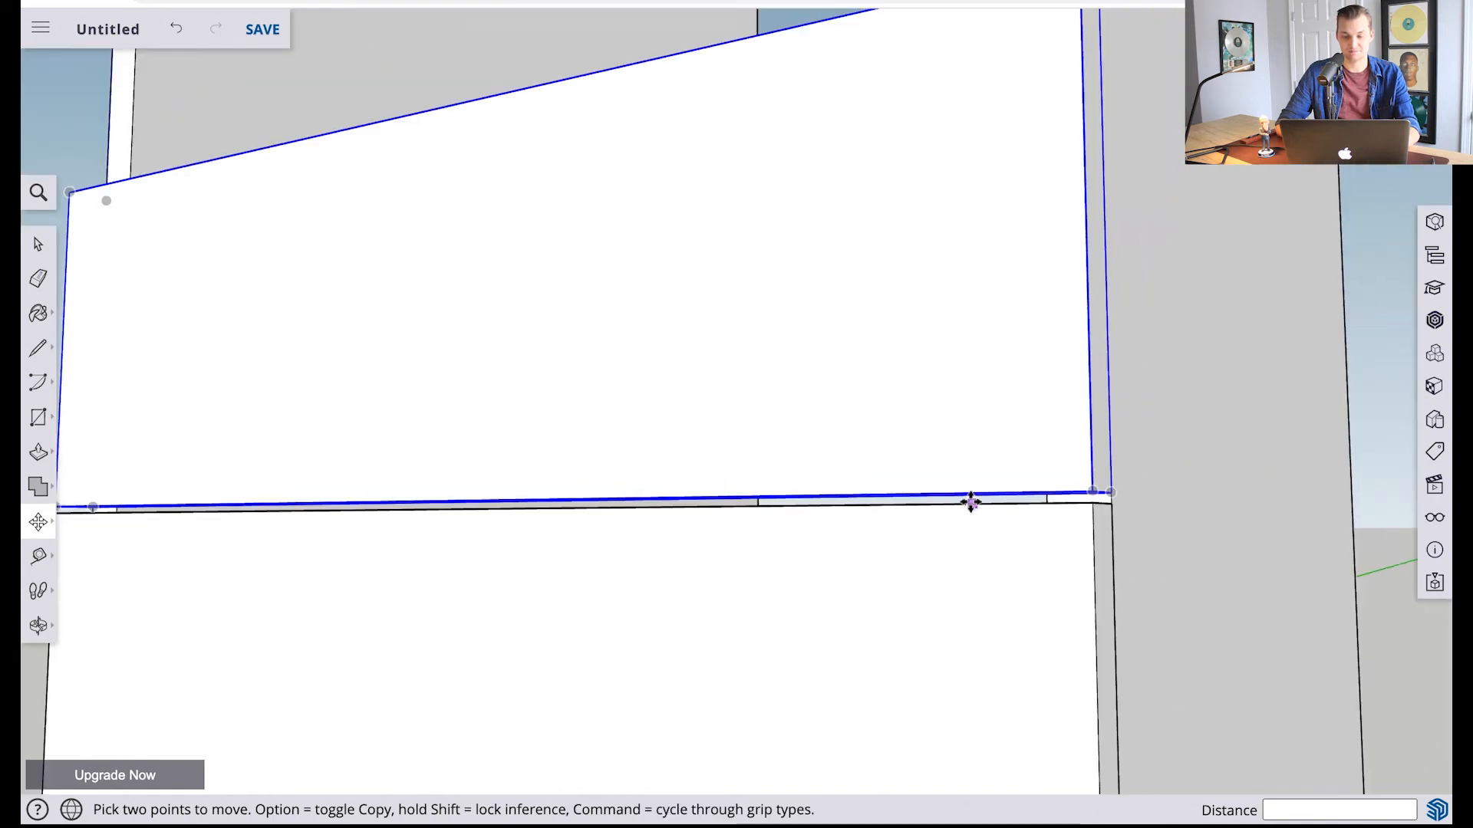
scroll(970, 503, "down", 8)
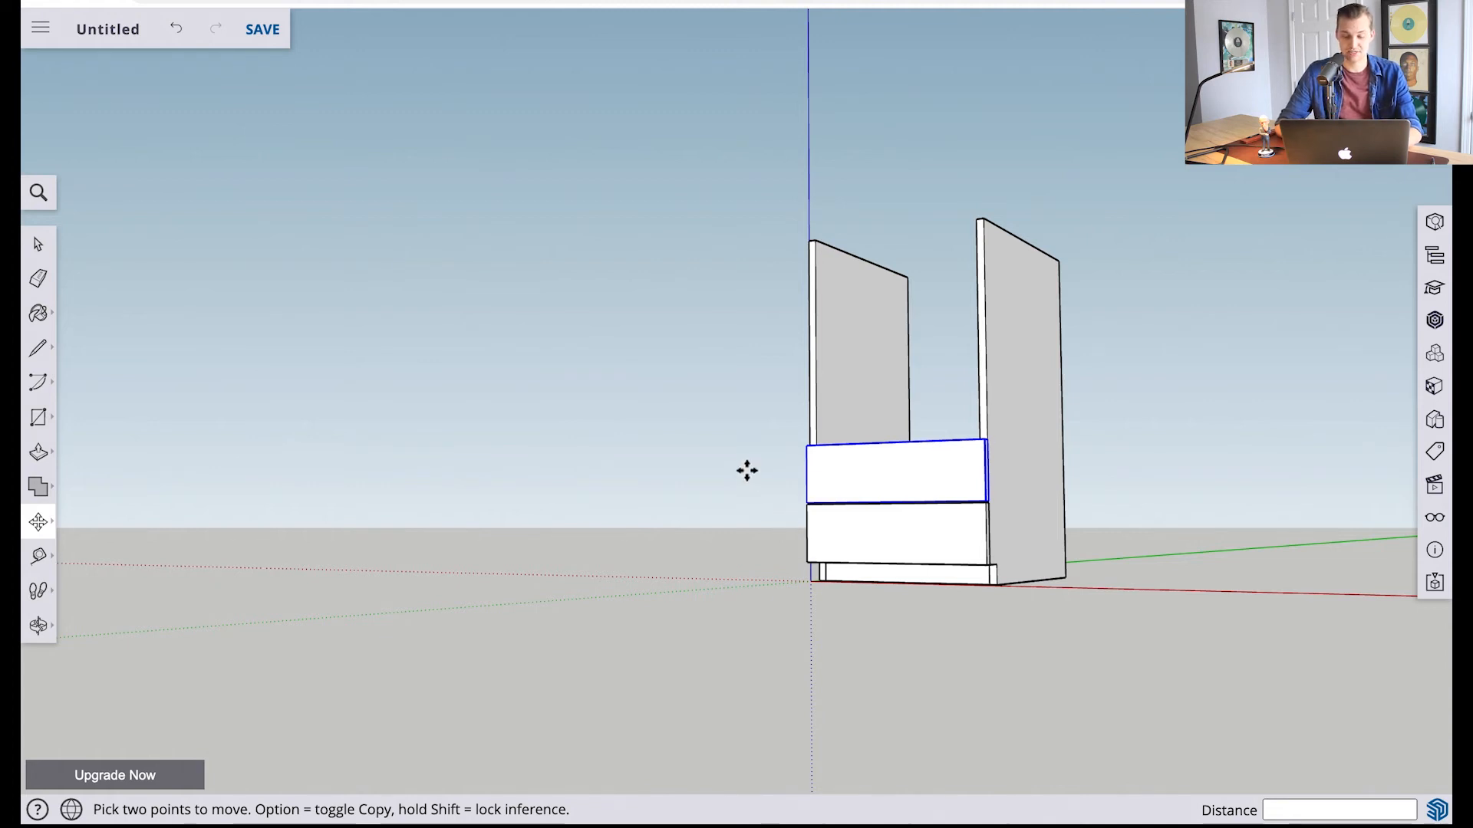
Copy both drawer fronts together and paste the pair directly on top of them, aligned to the upper front corner
key("space")
left_click_drag(752, 418, 1048, 574)
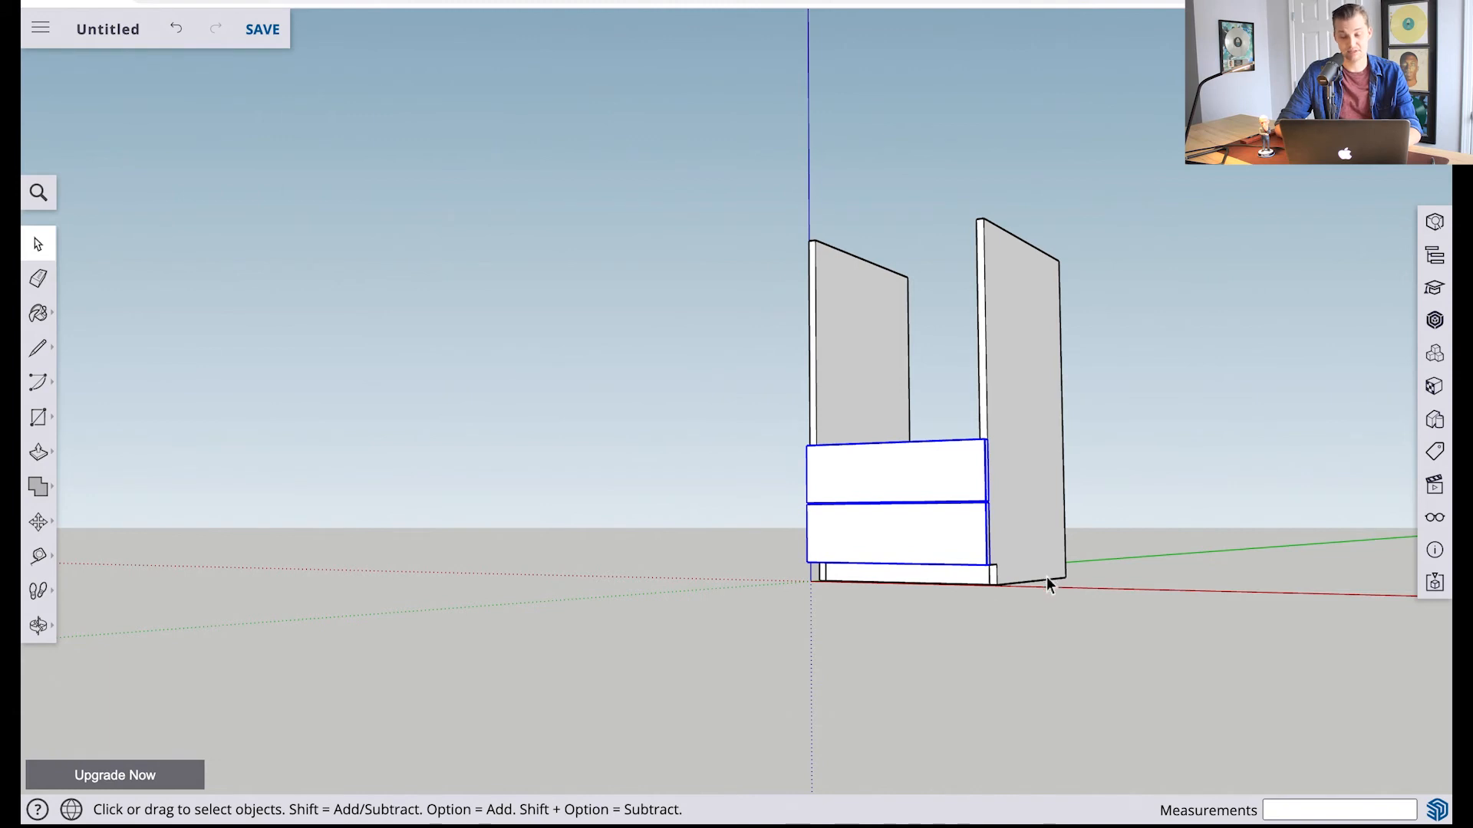
key("o")
left_click_drag(1225, 582, 1227, 638)
left_click_drag(976, 637, 1203, 576)
mouse_move(799, 704)
left_mouse_down()
mouse_move(1132, 643)
mouse_move(1210, 647)
mouse_move(635, 710)
mouse_move(752, 711)
mouse_move(790, 729)
left_mouse_up()
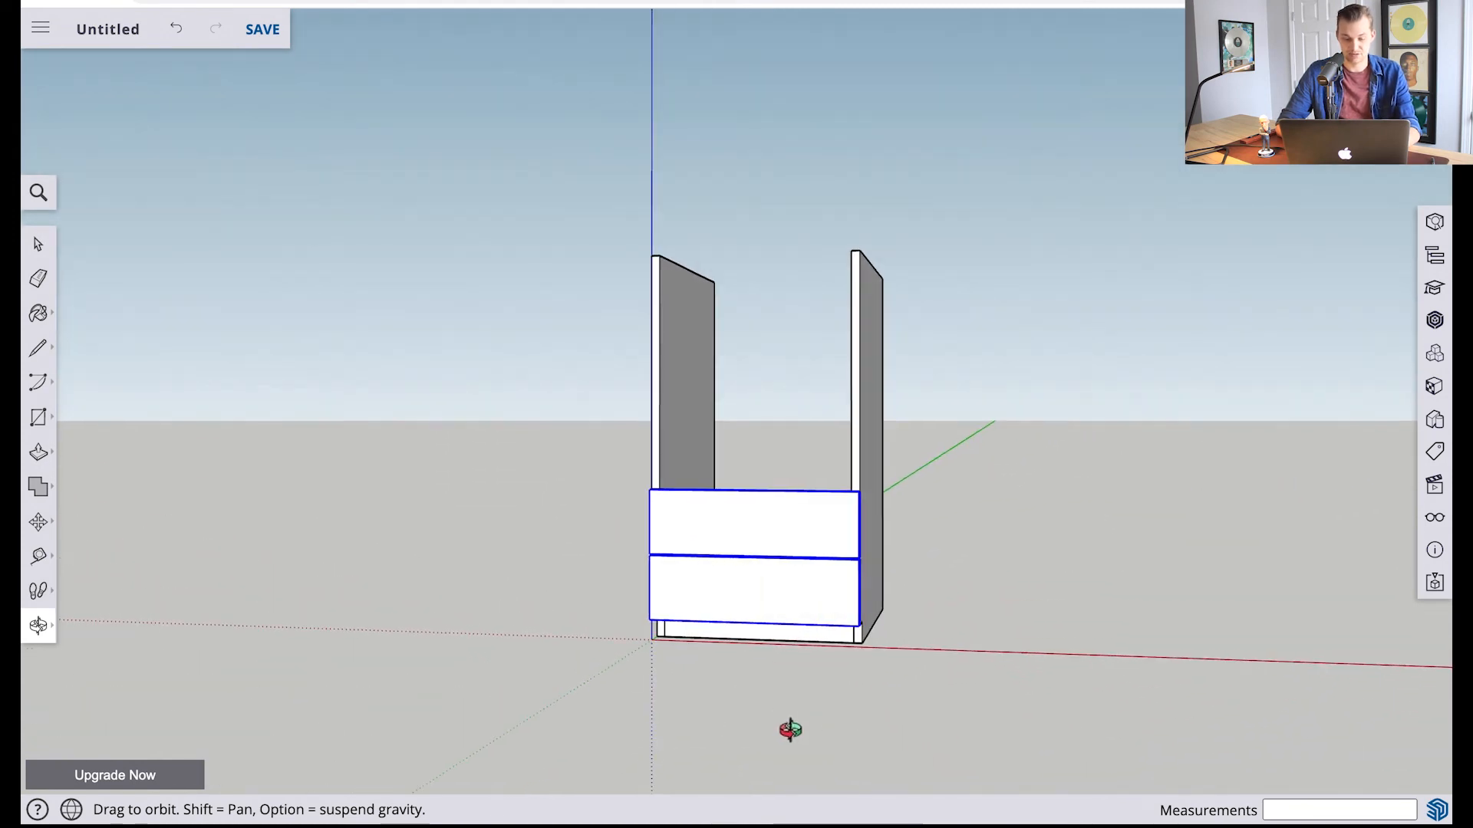
key("super+c")
key("super+v")
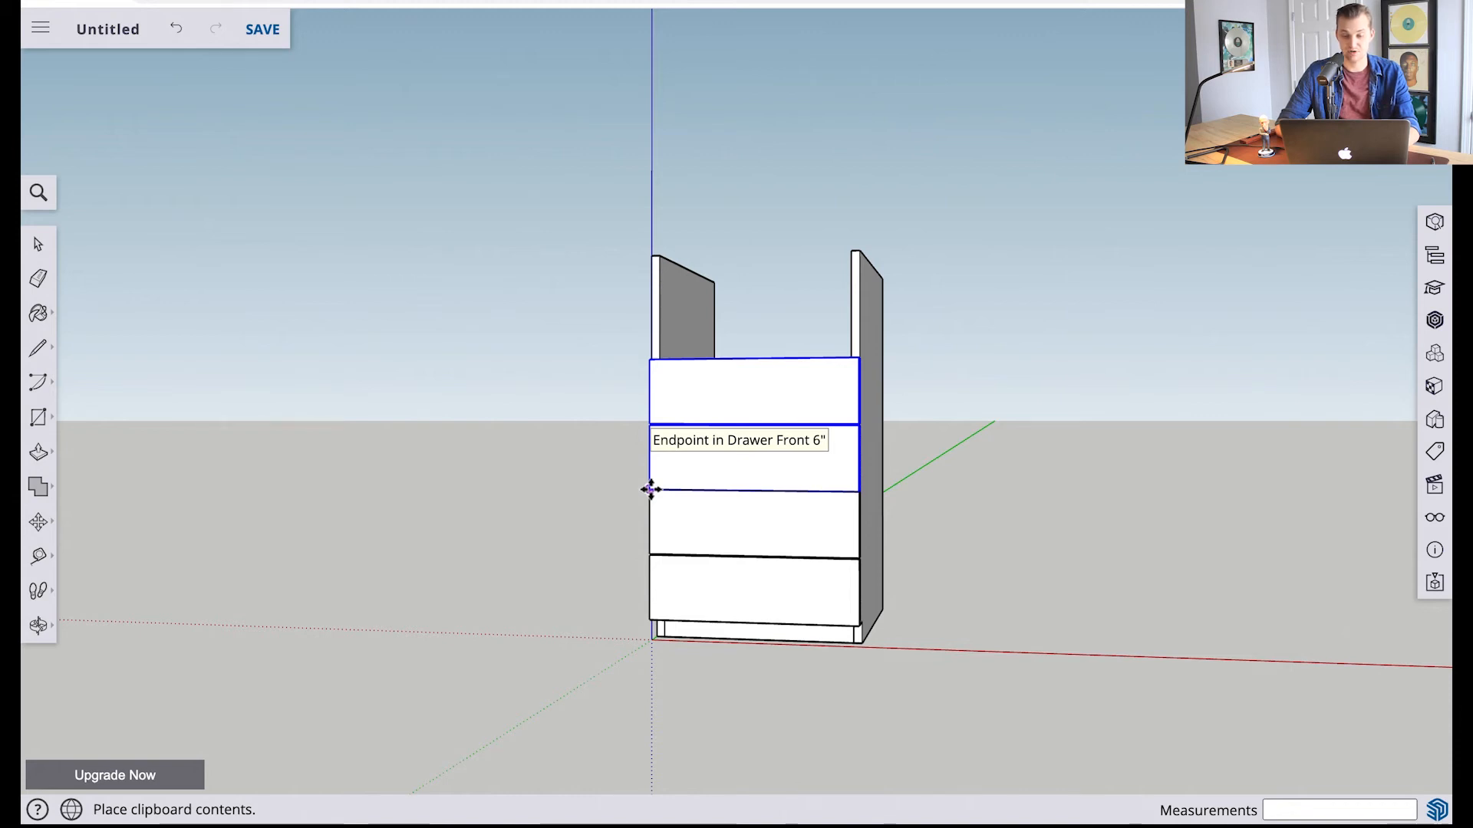
left_click(650, 490)
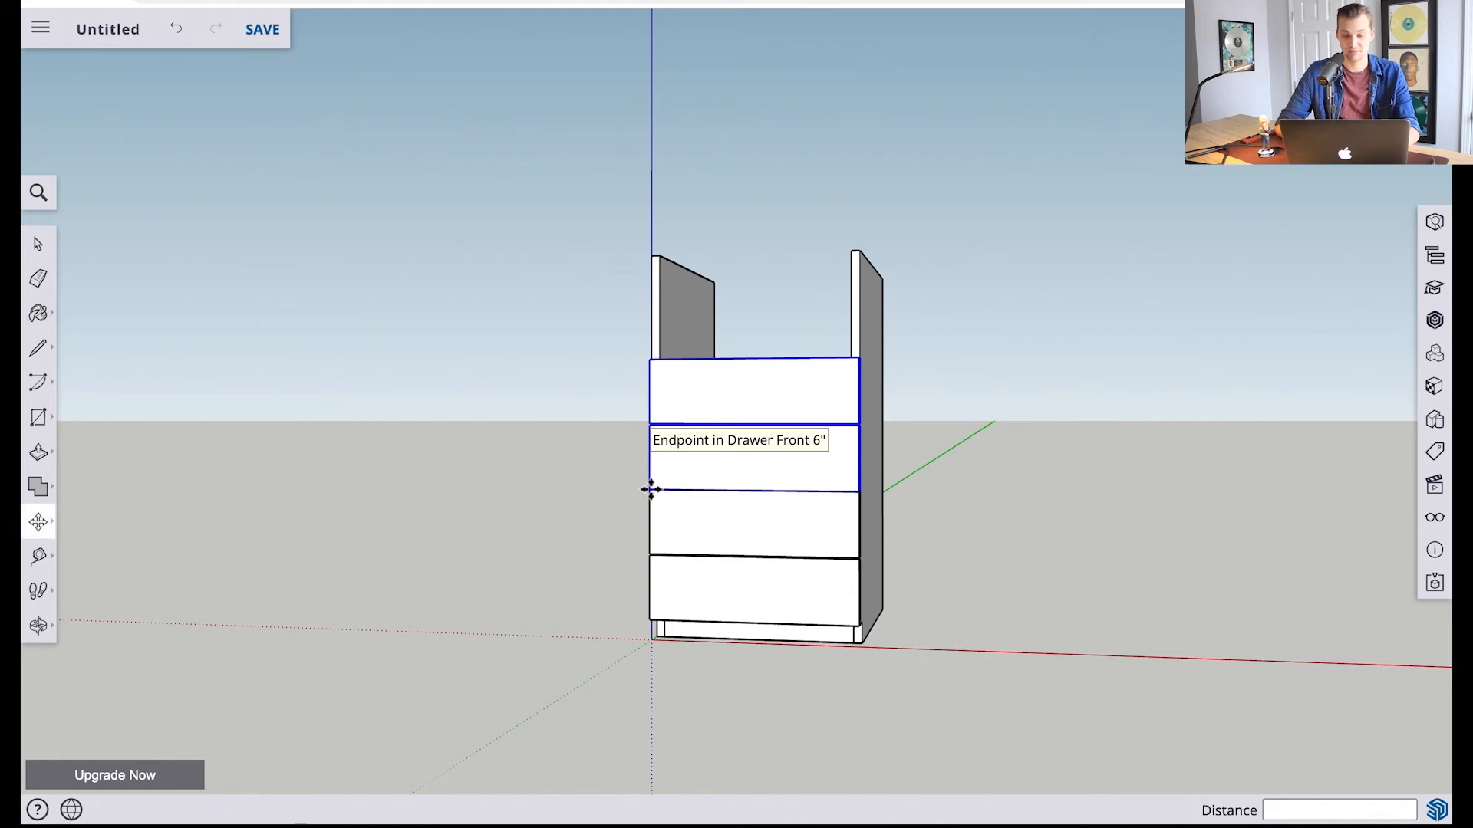
Move the pasted pair of drawer fronts 0.125 inch straight up to leave a gap beneath it
key("m")
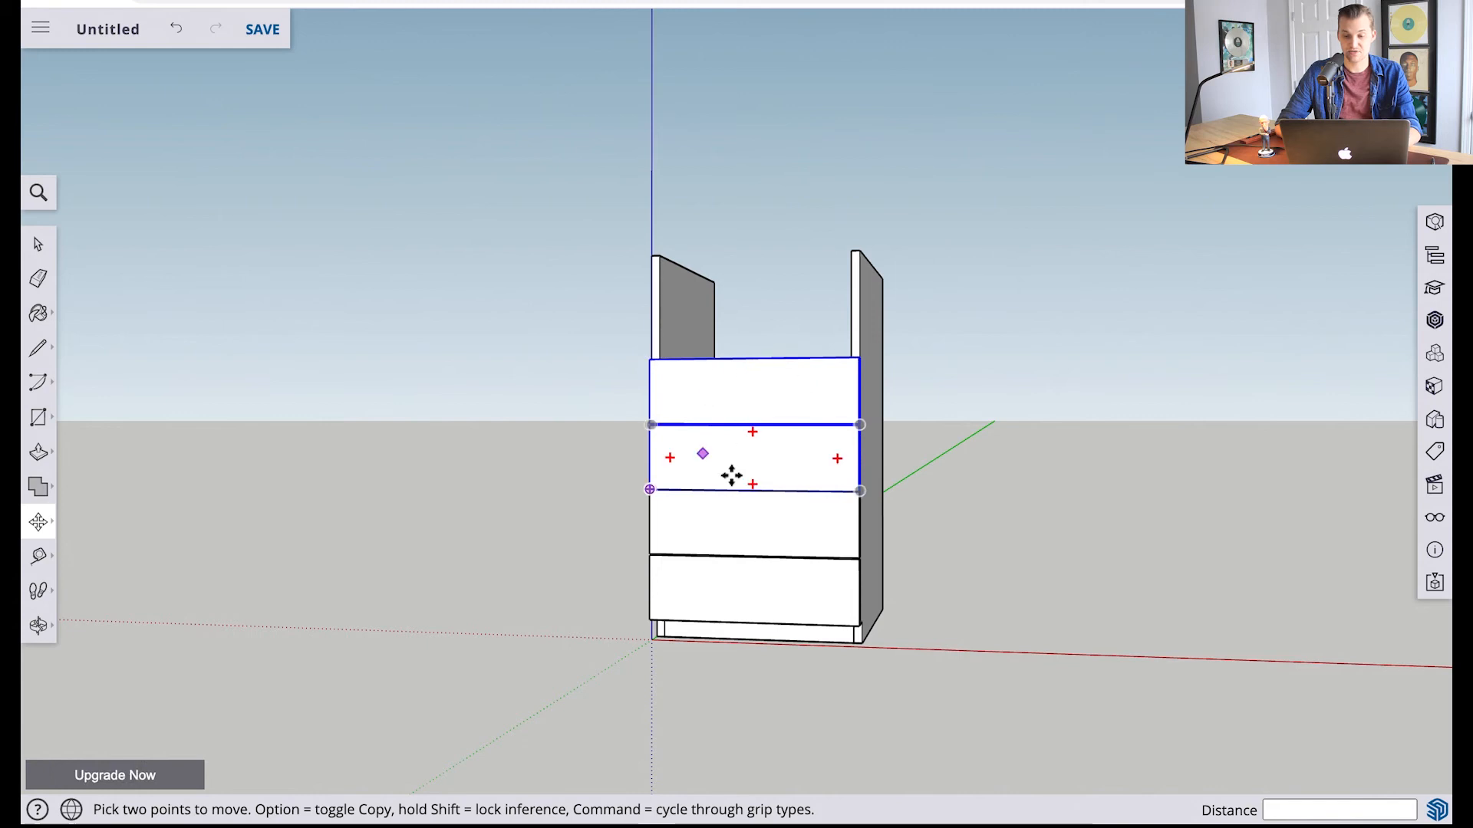
left_click(784, 461)
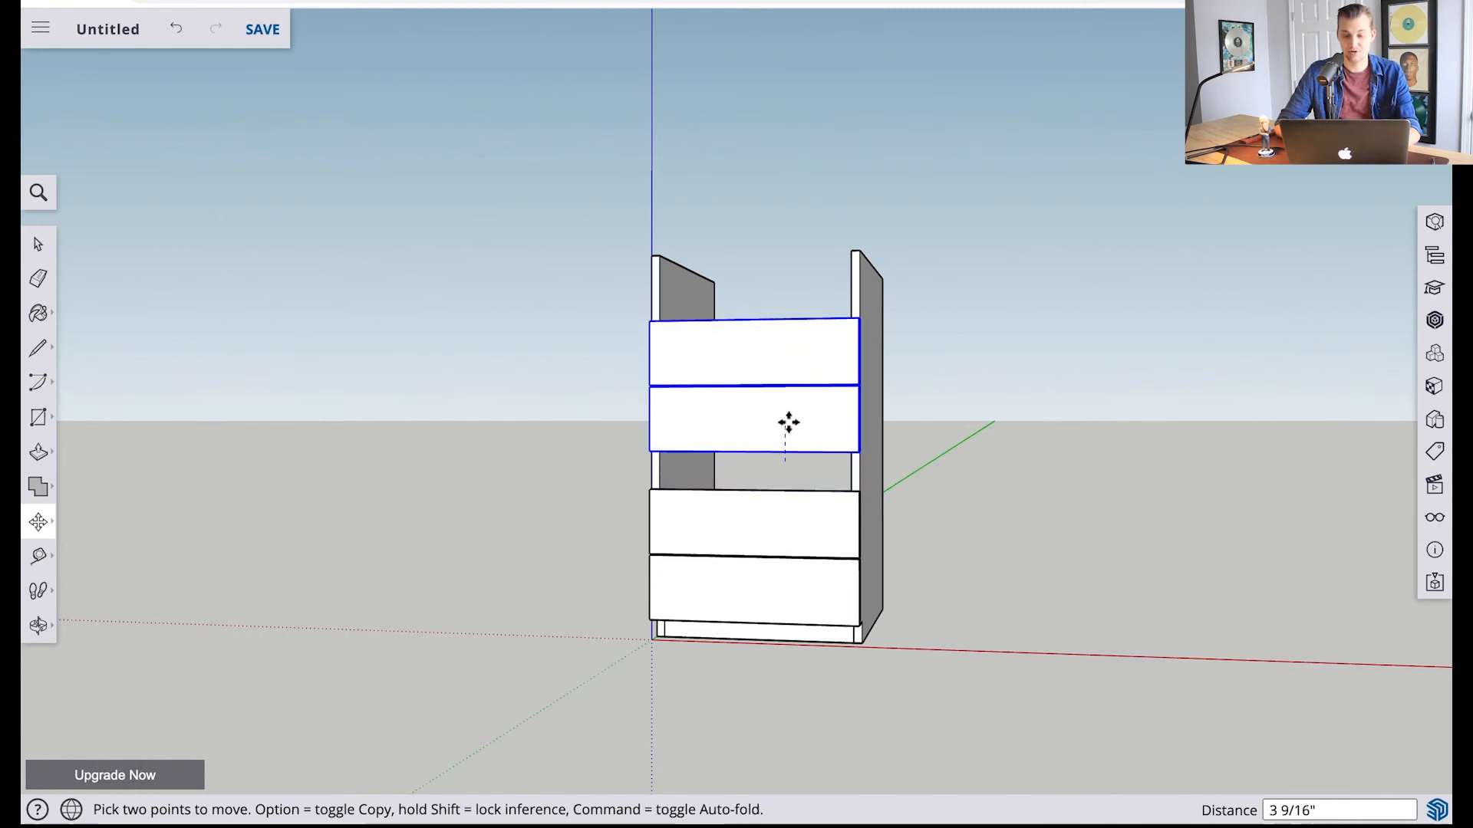
type(".12")
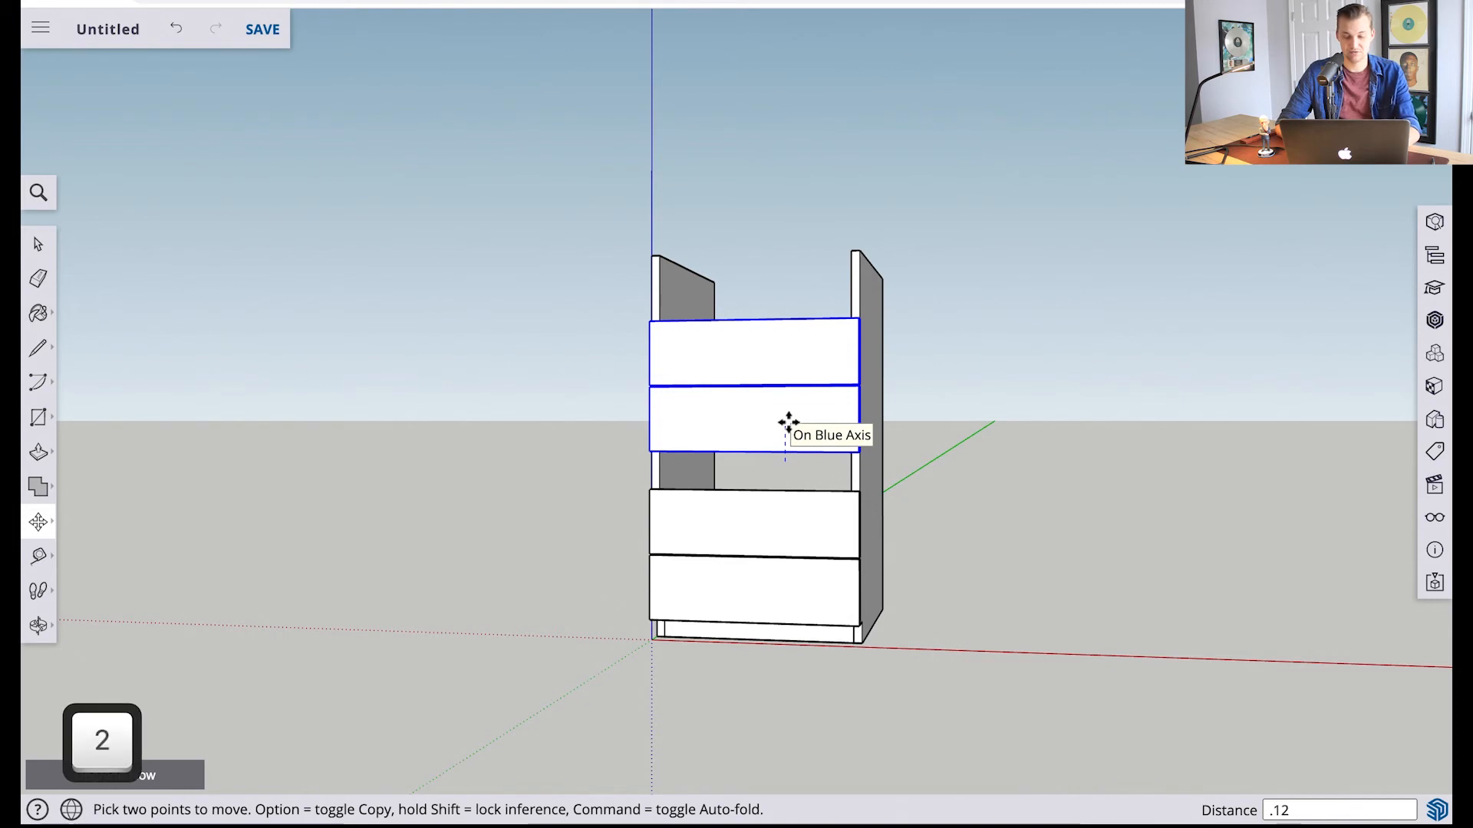
type("5")
key("Return")
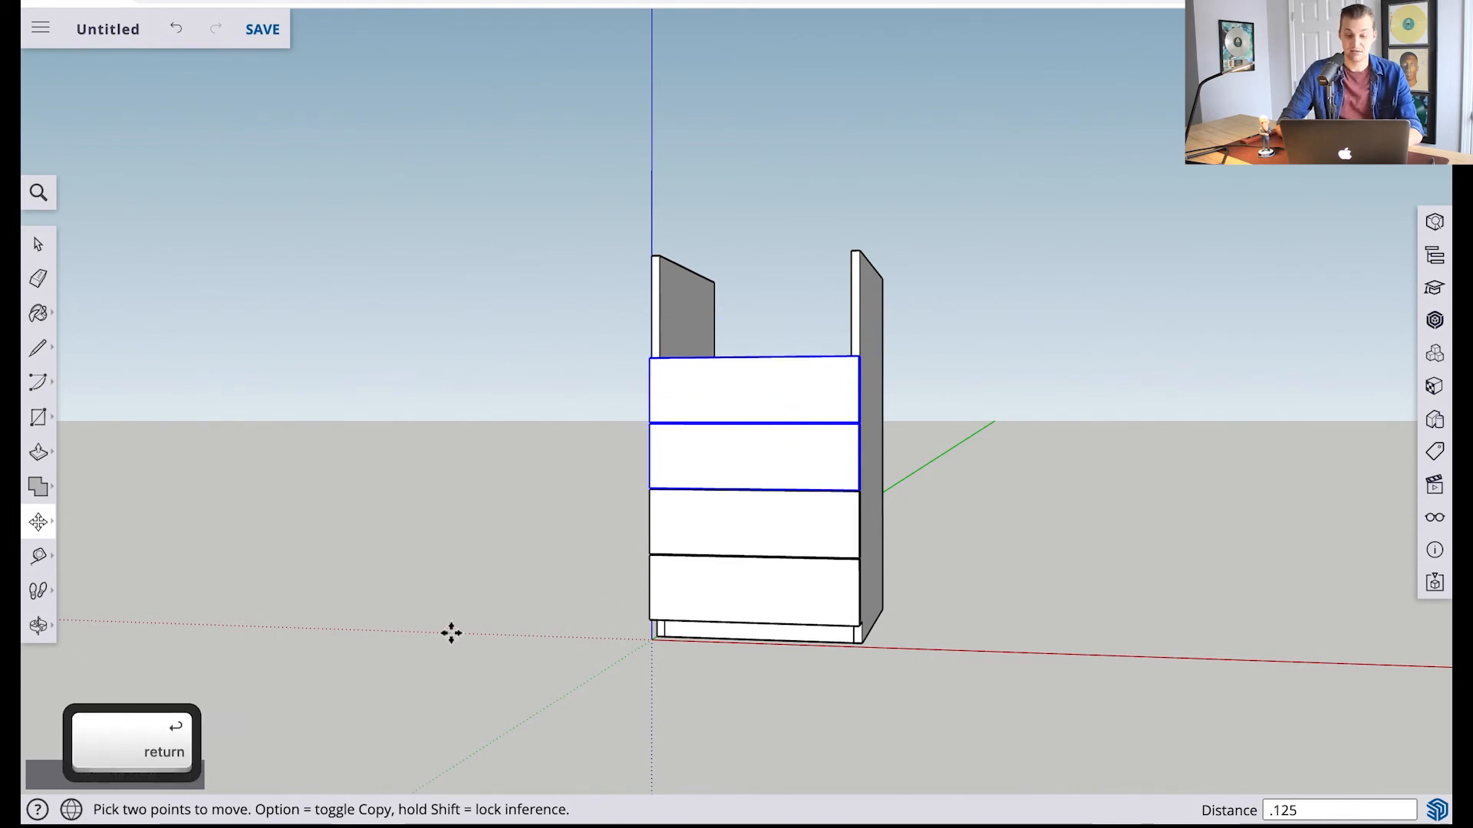
key("space")
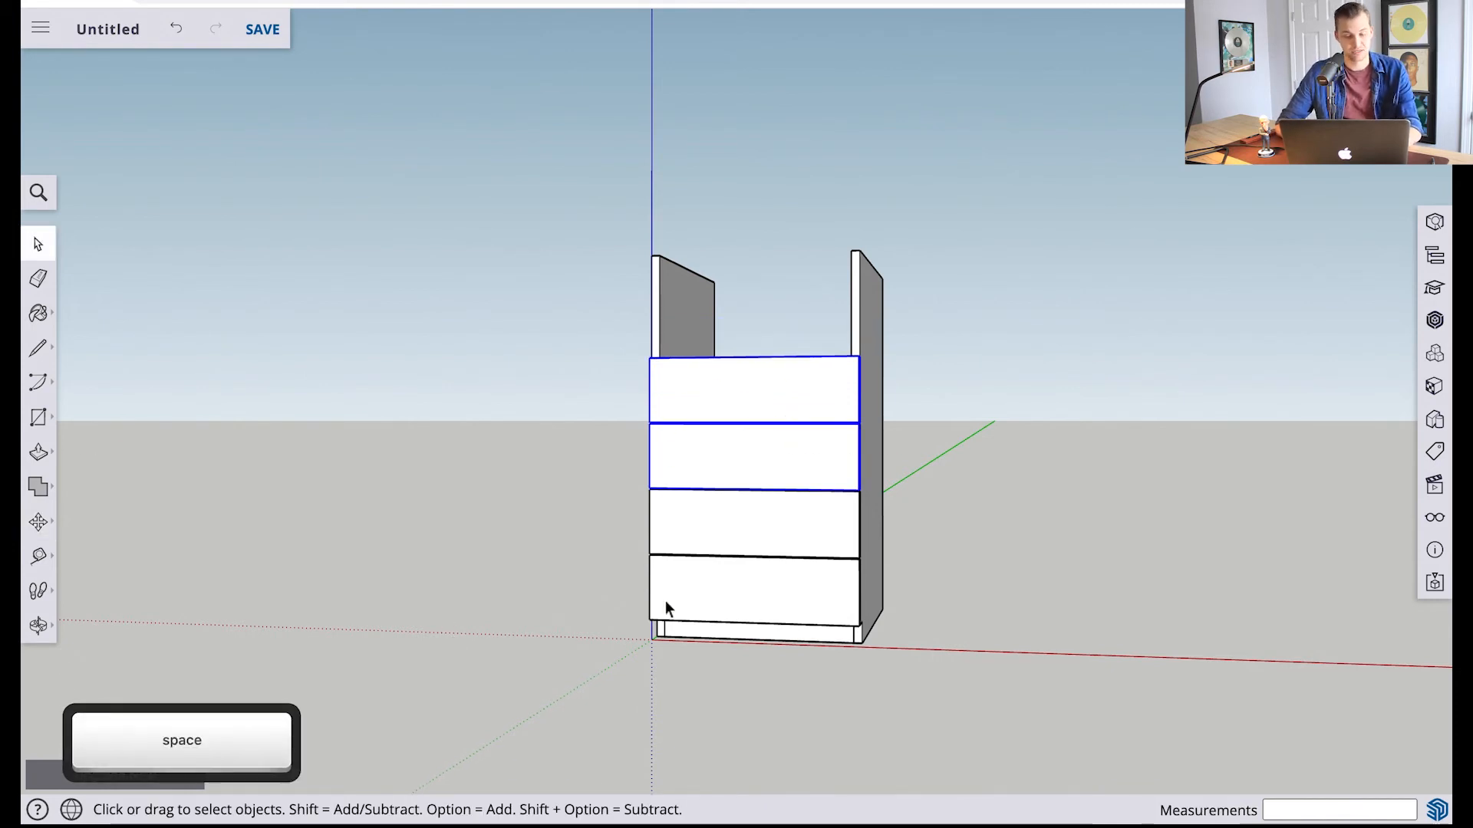
Edit the lowest drawer front component and push its front face in 1/4 inch to thin all the drawer fronts
left_click(44, 635)
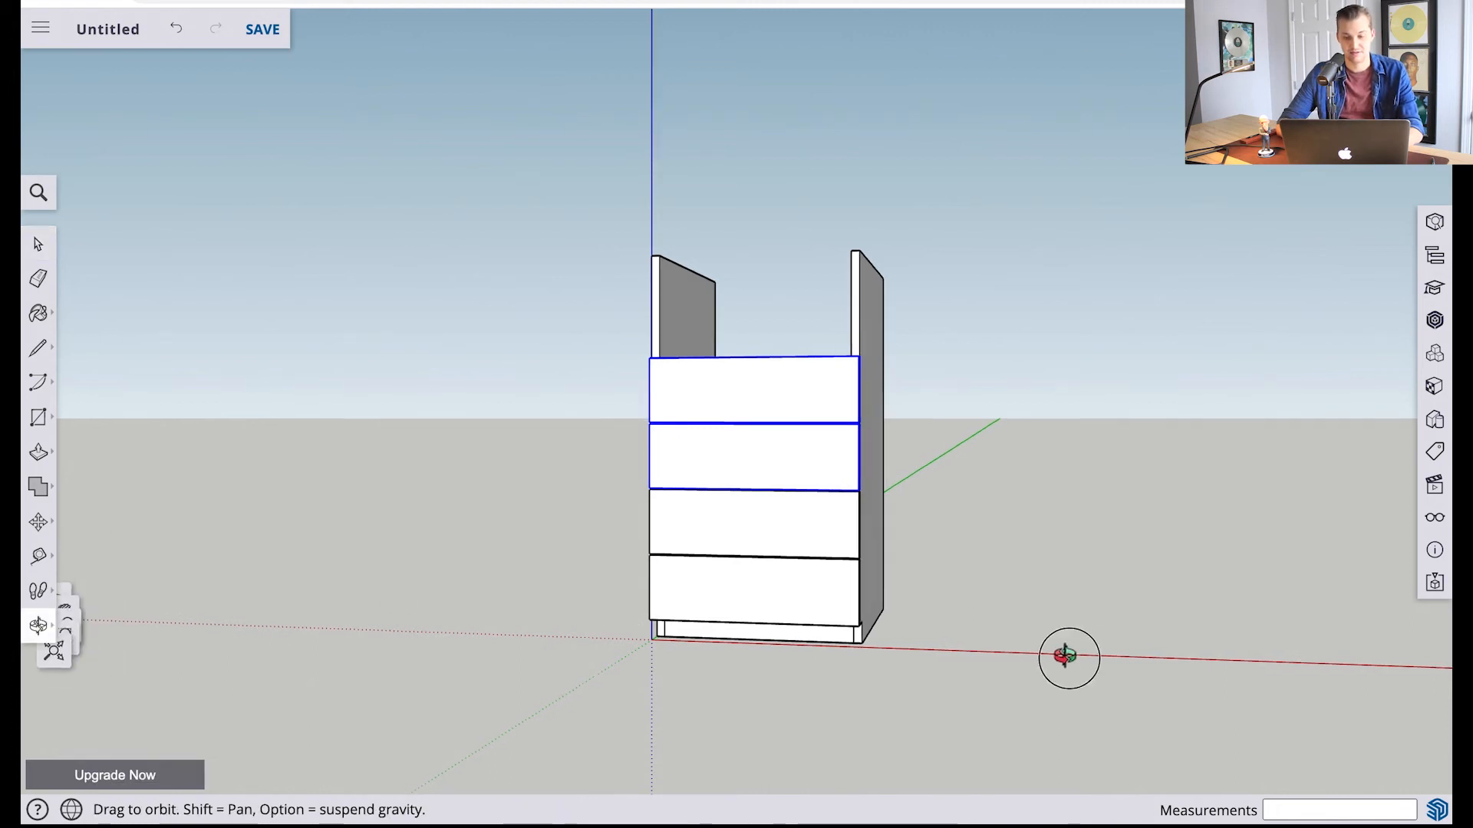
left_click_drag(1061, 657, 648, 624)
scroll(831, 517, "up", 4)
scroll(831, 517, "down", 2)
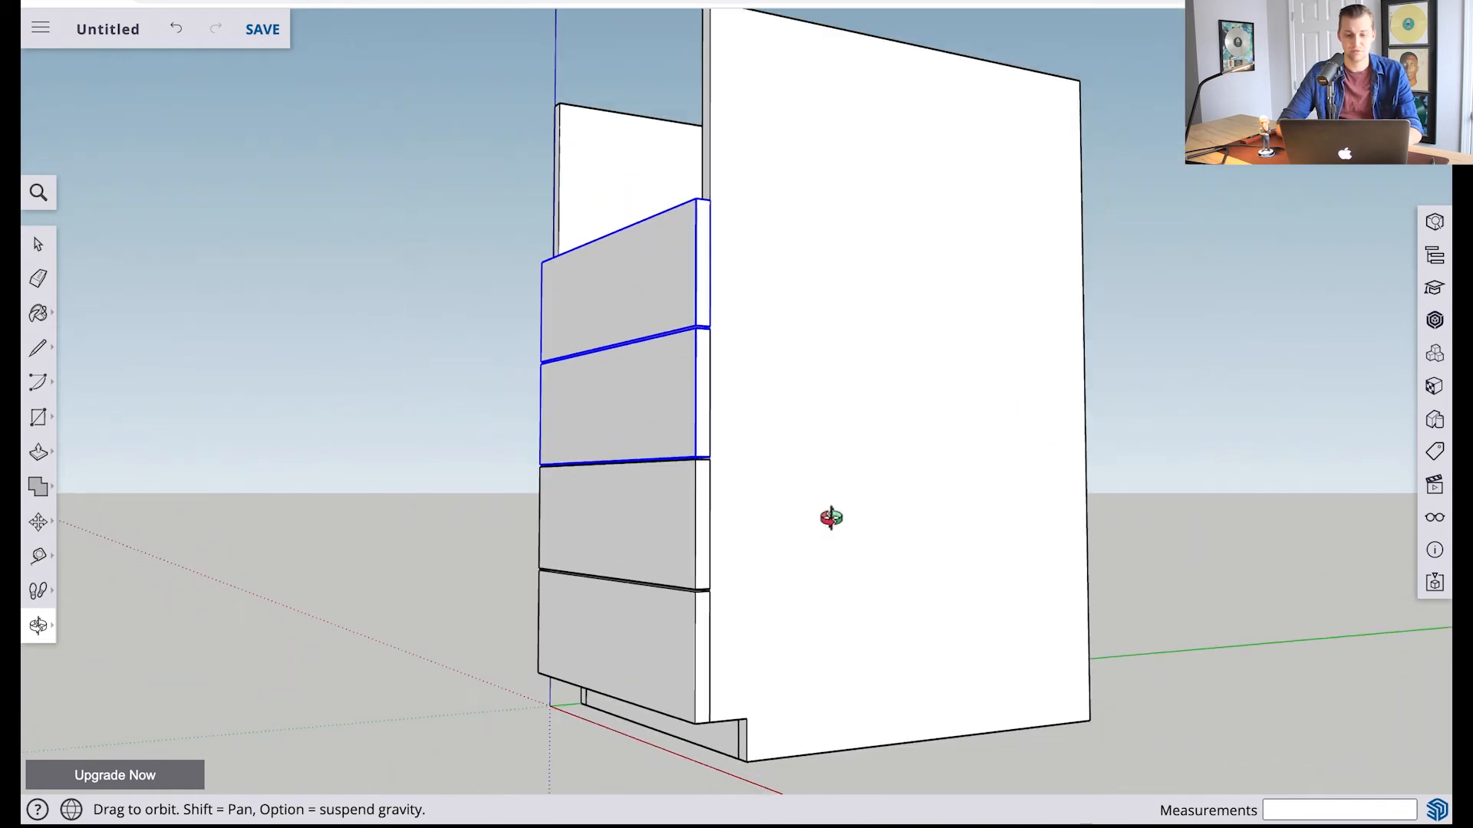
key("space")
left_click(296, 283)
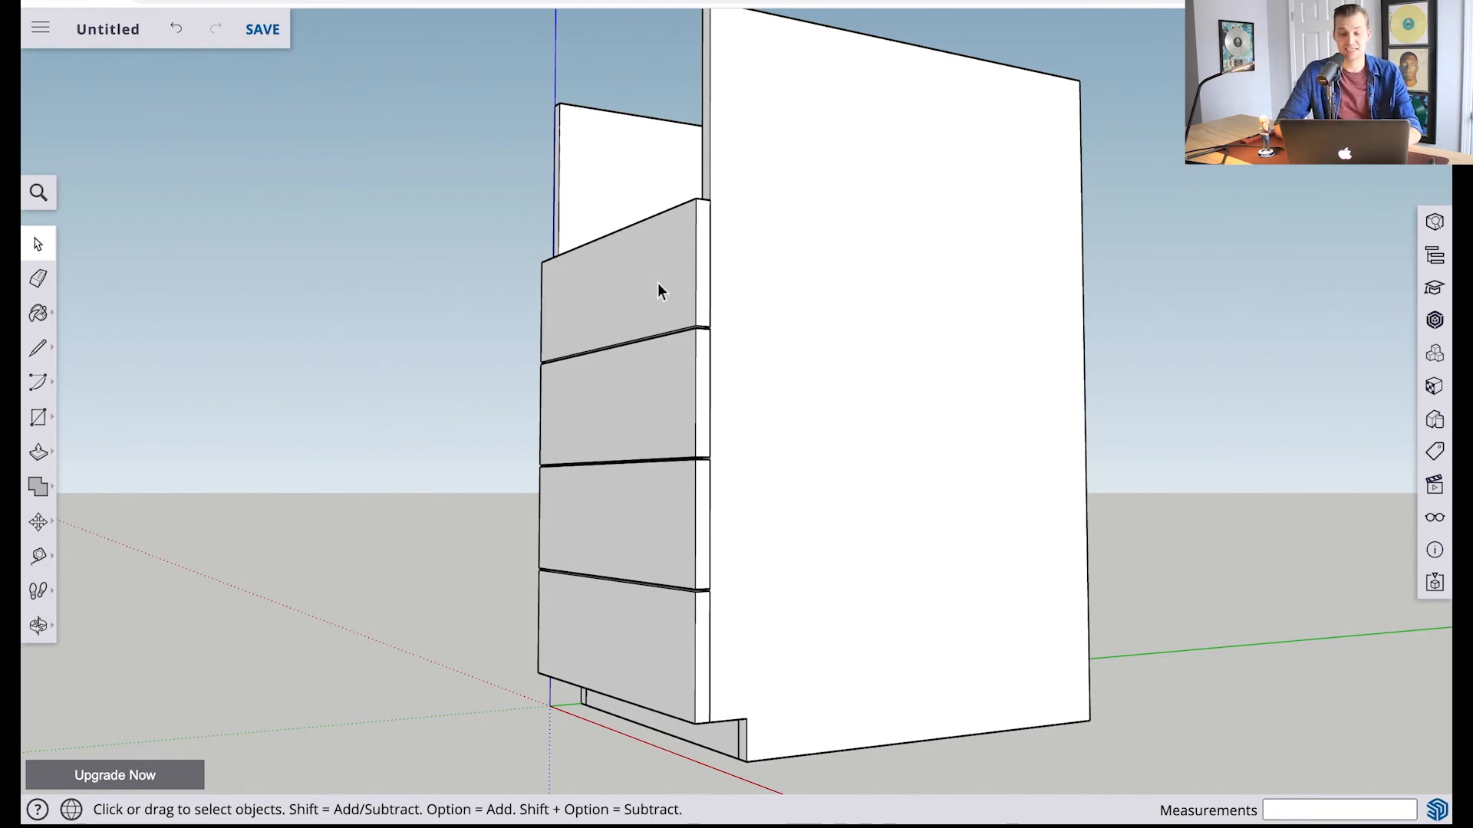
triple_click(625, 654)
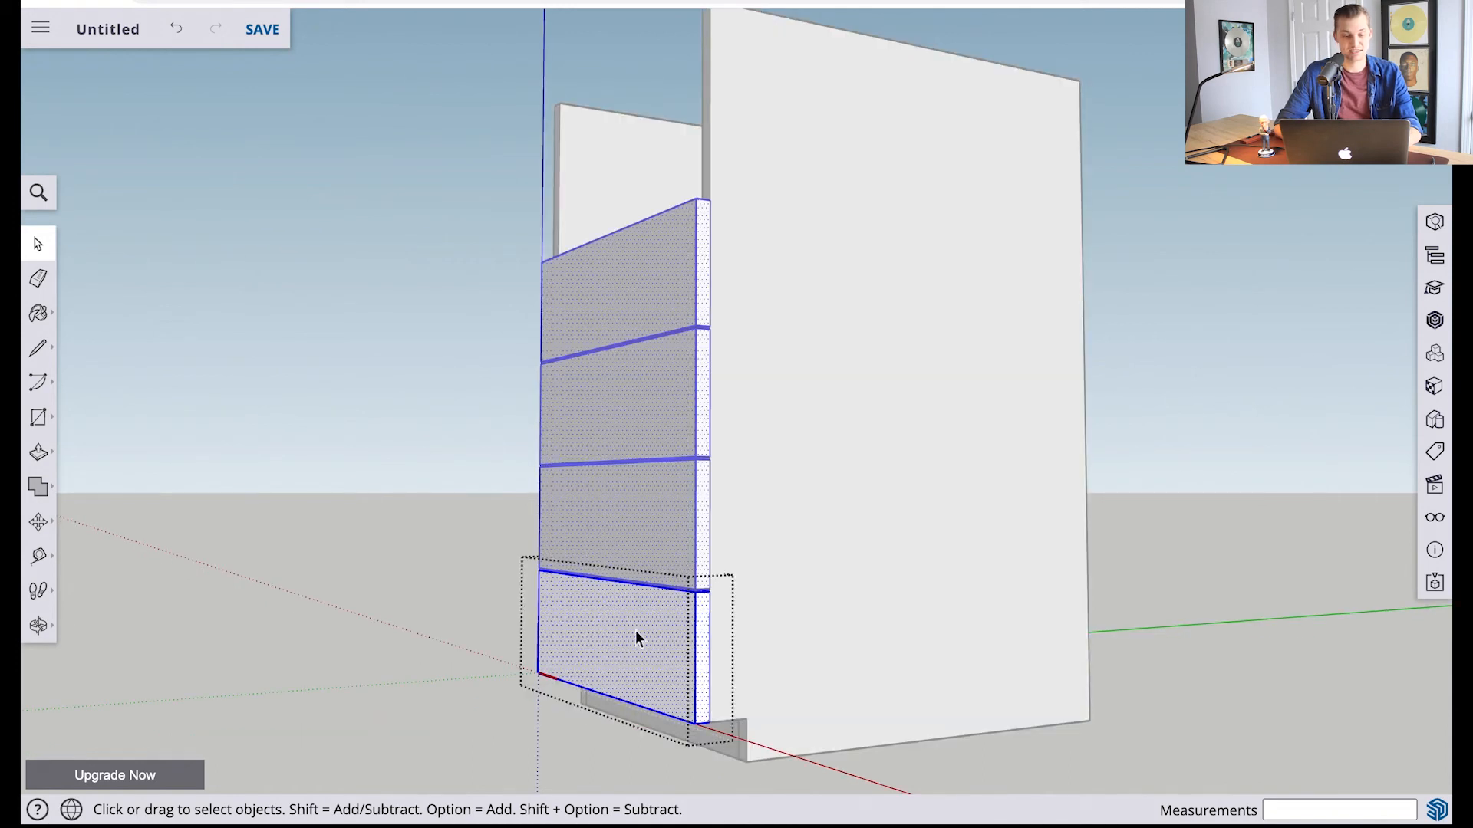
key("p")
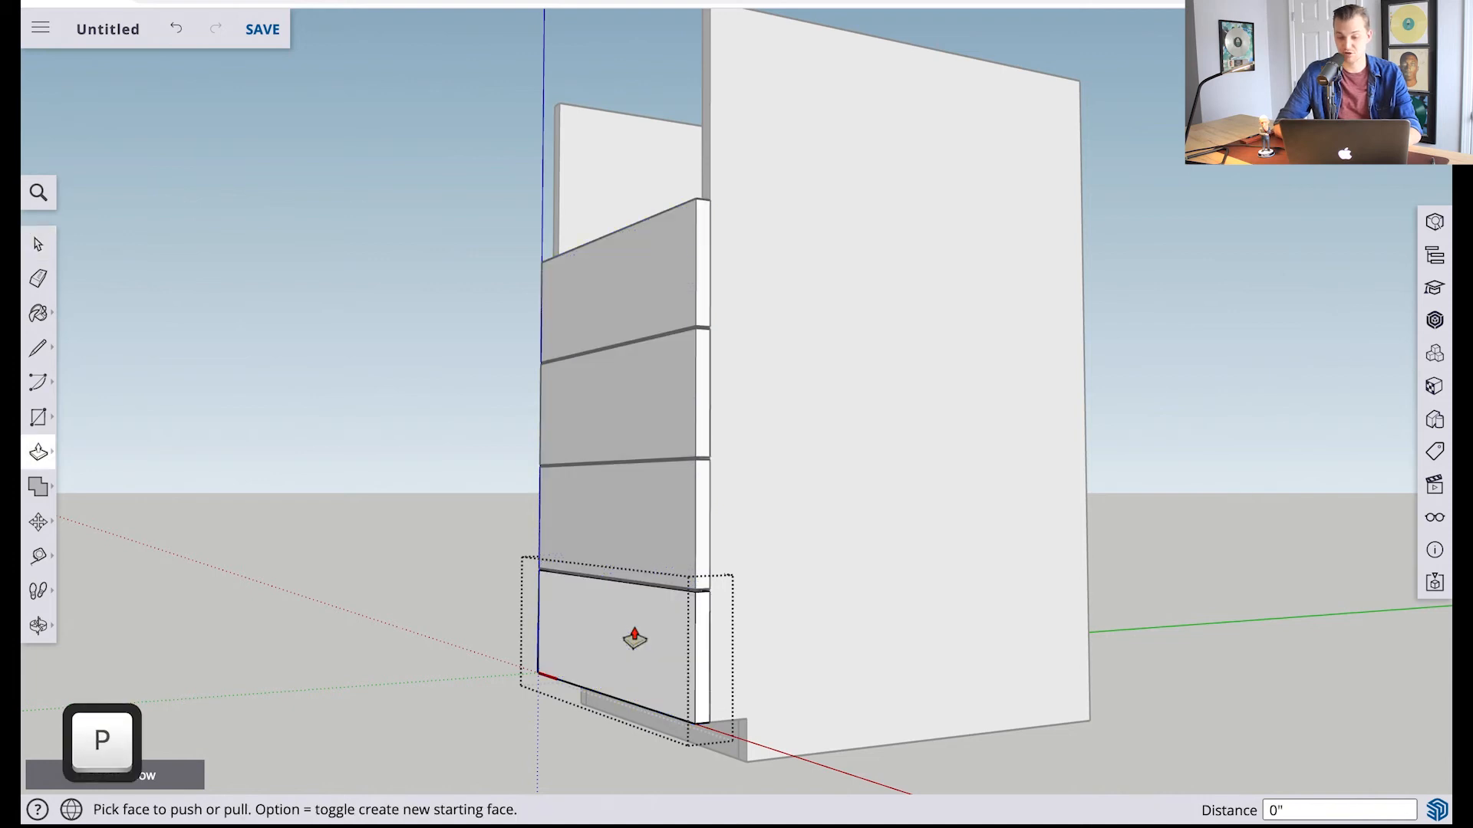
left_click(644, 638)
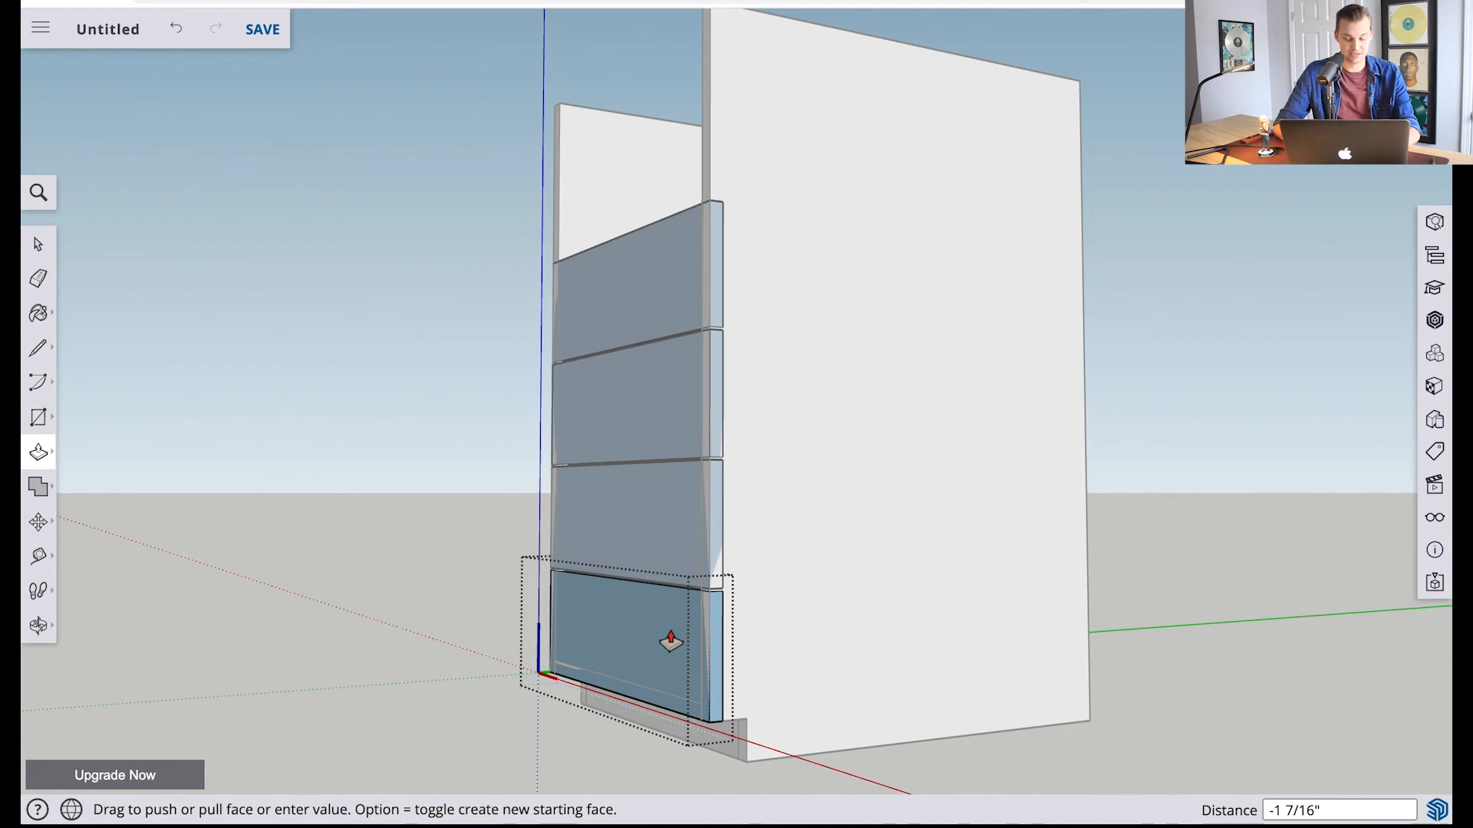
type("1/4")
key("Return")
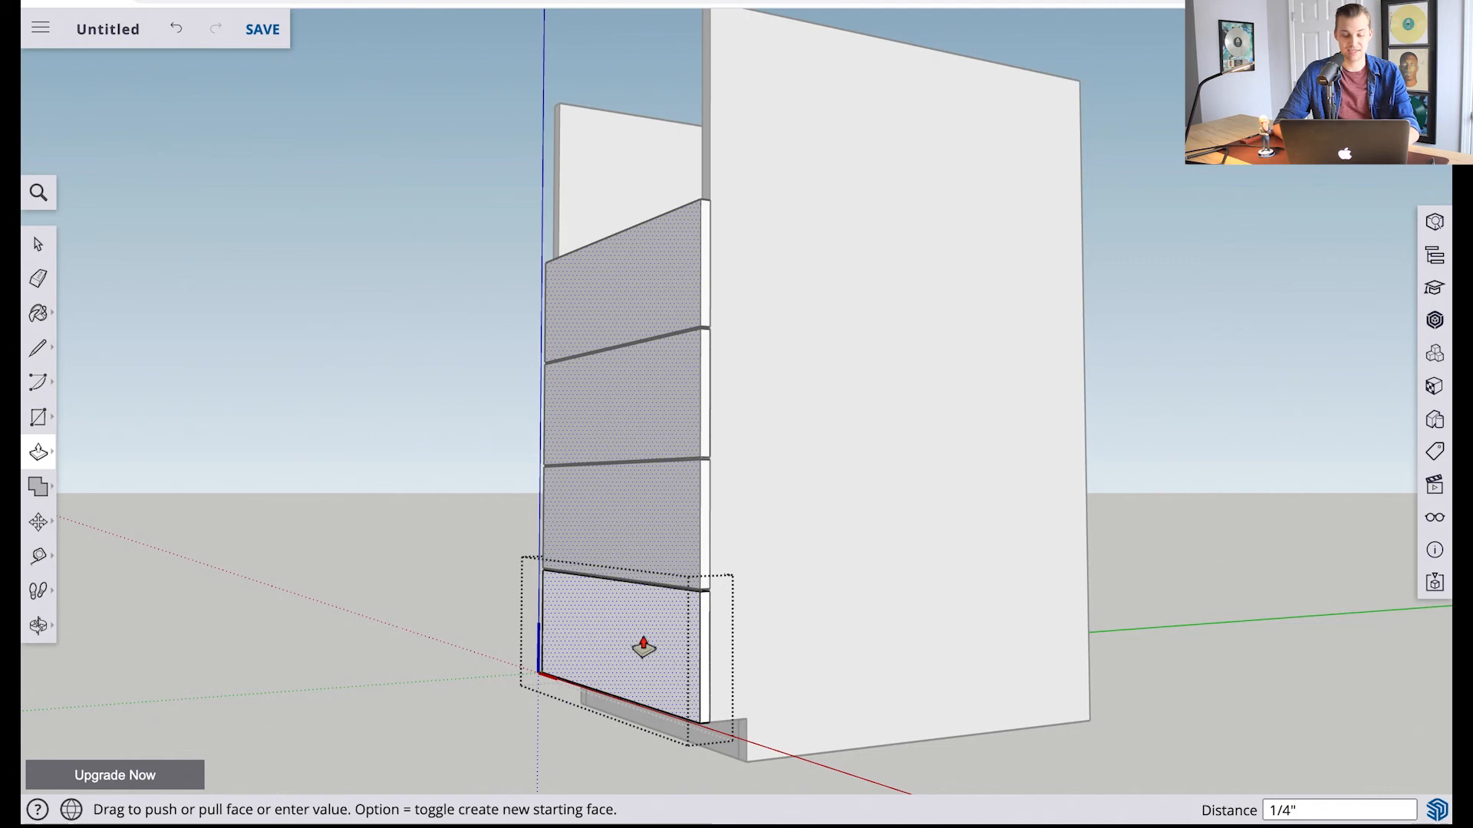
key("space")
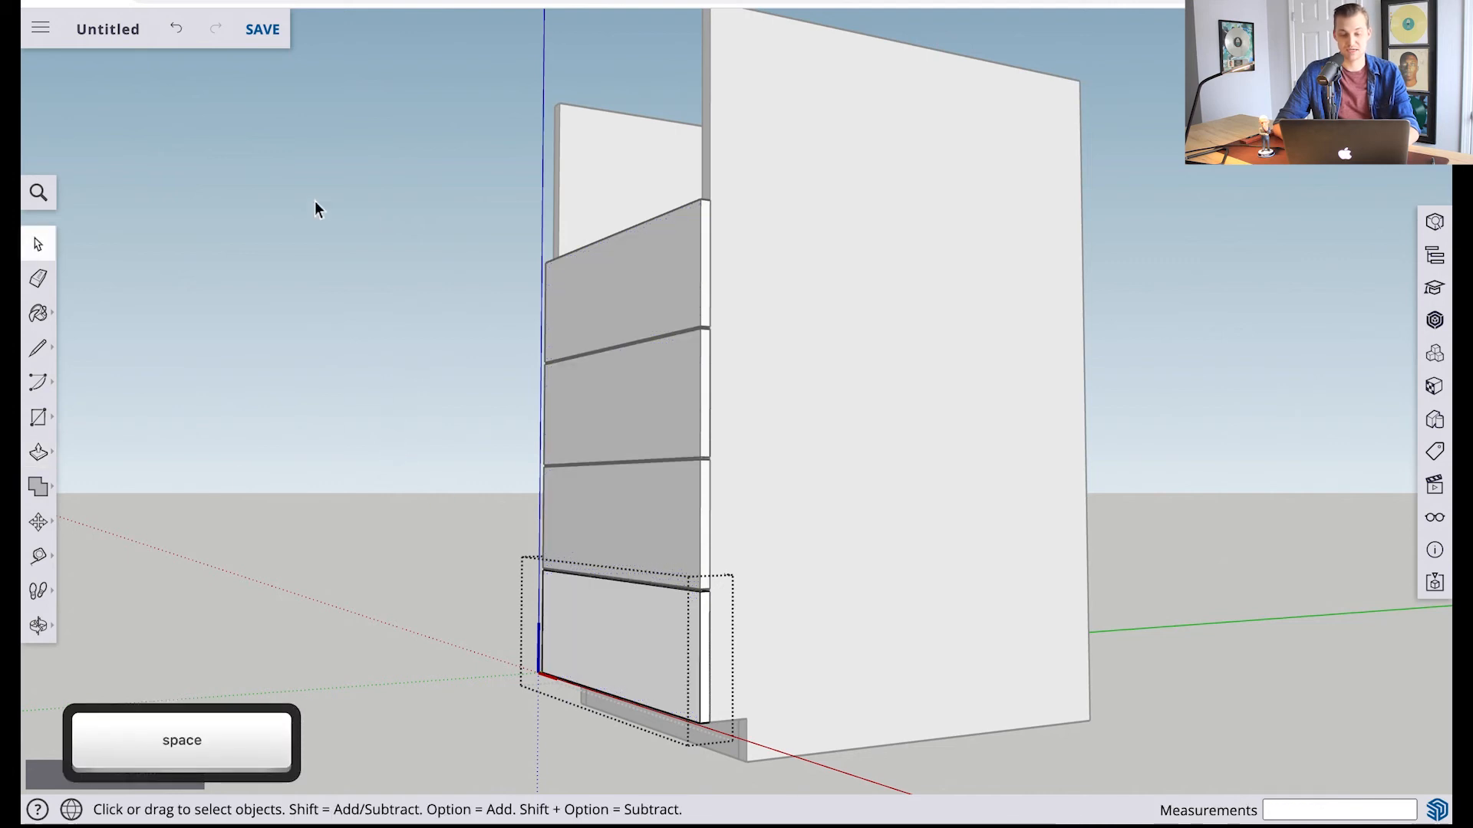
left_click(367, 343)
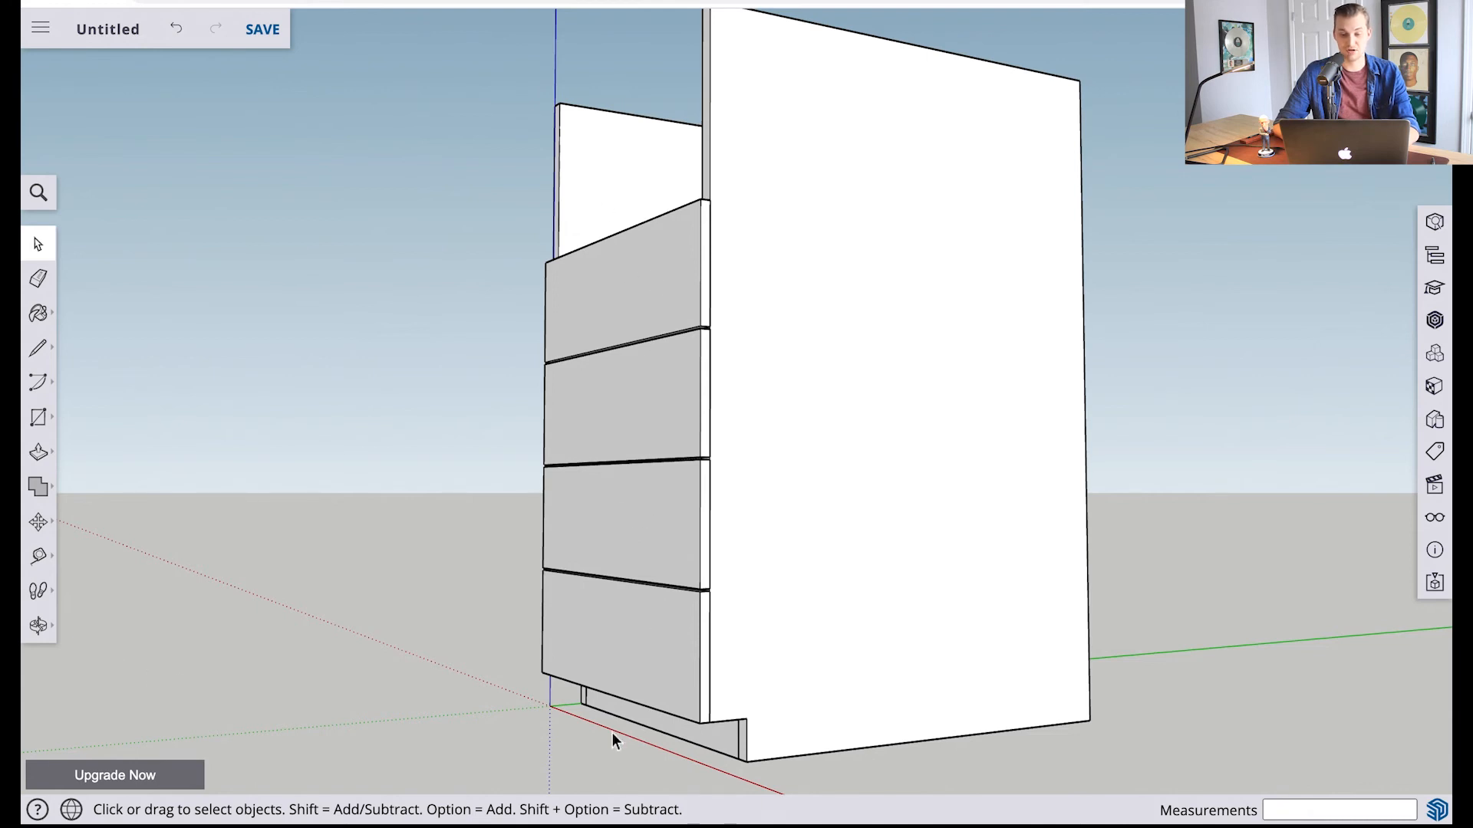
Edit the side panel component and push its top face down about 9 9/16 inches, just above the top drawer front's upper edge
left_click(39, 627)
left_click_drag(296, 371, 566, 408)
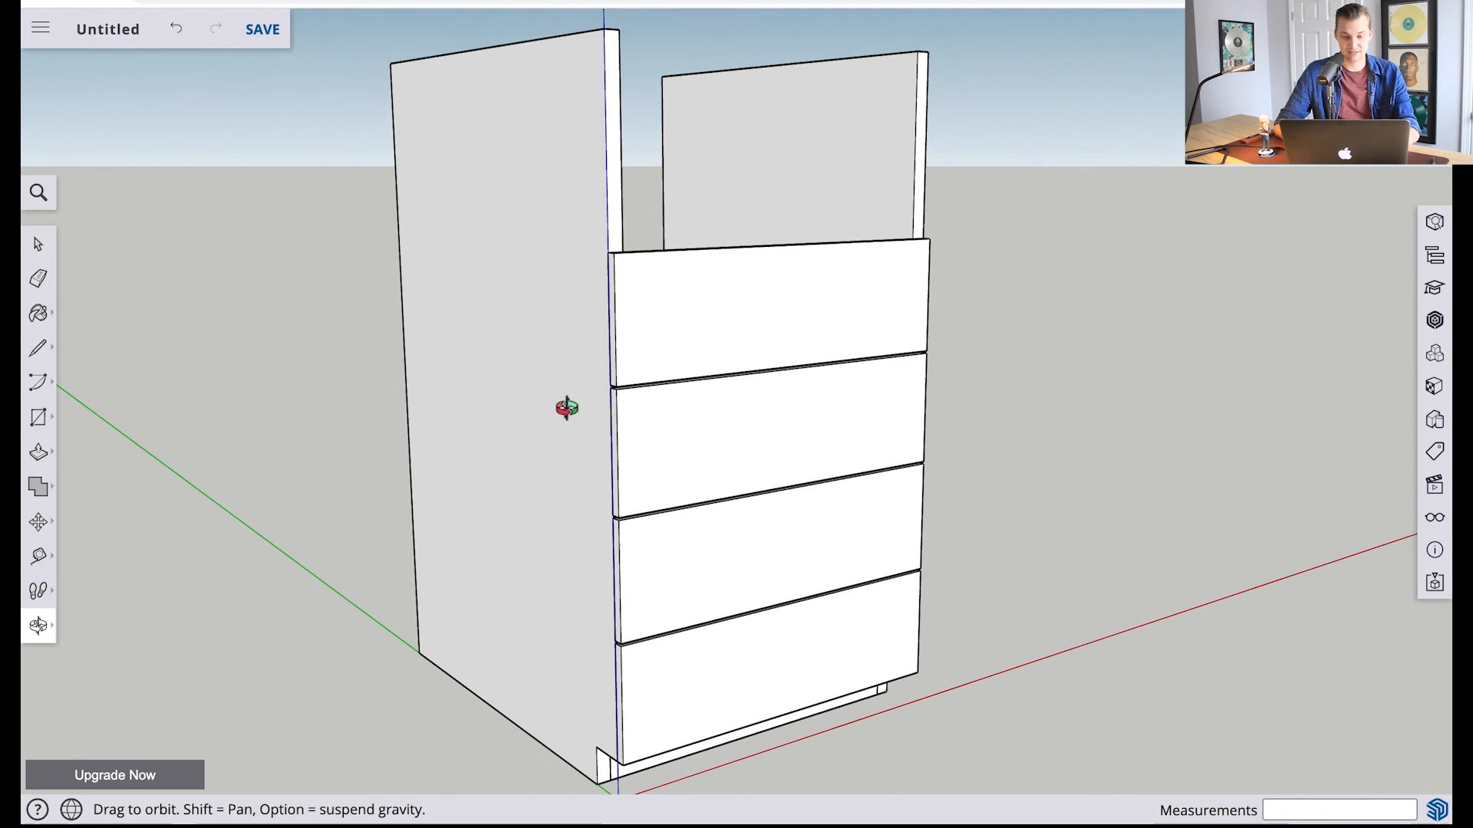
key("space")
left_click(517, 116)
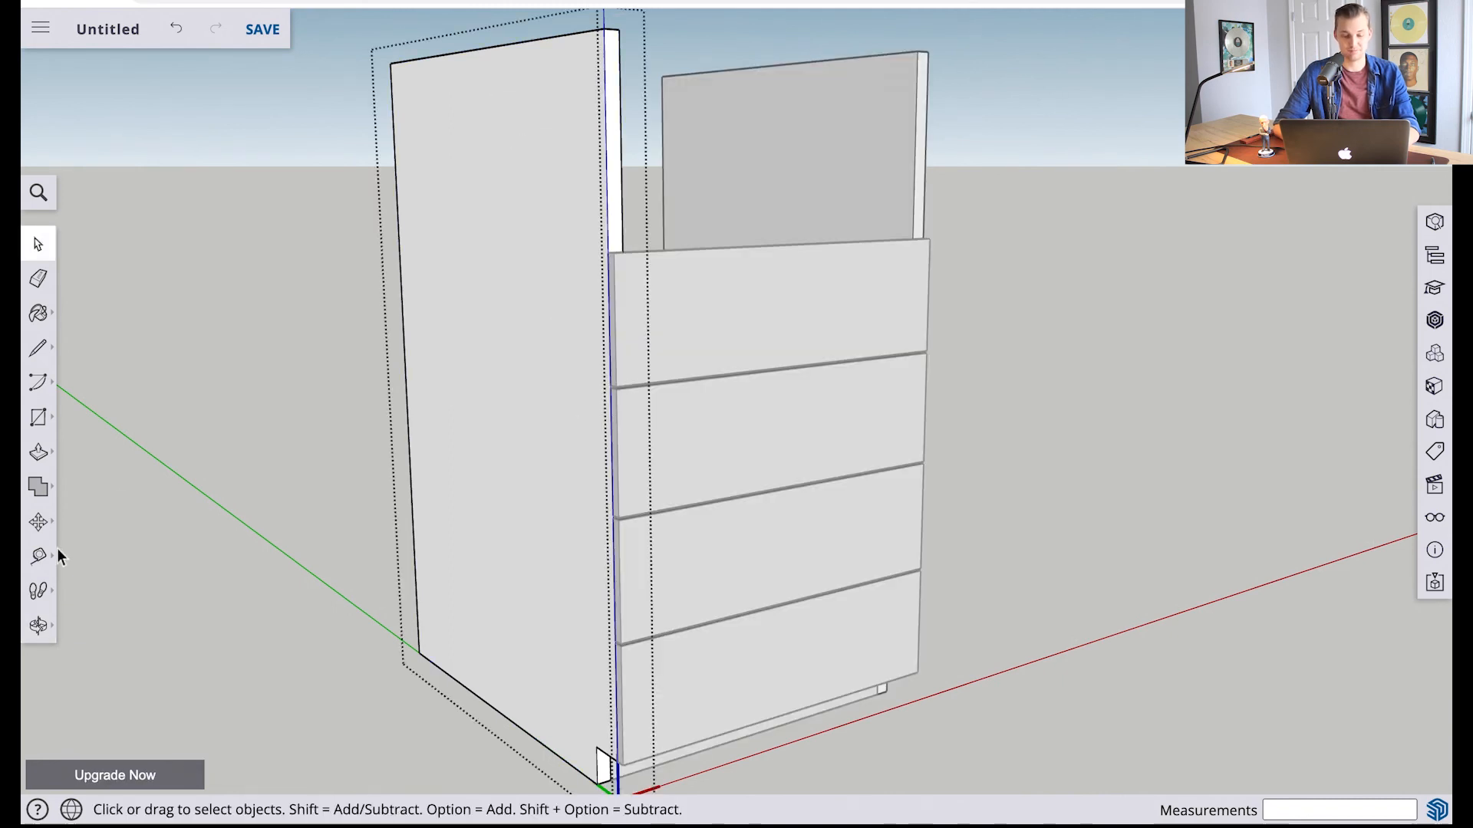
key("o")
left_click_drag(217, 421, 238, 546)
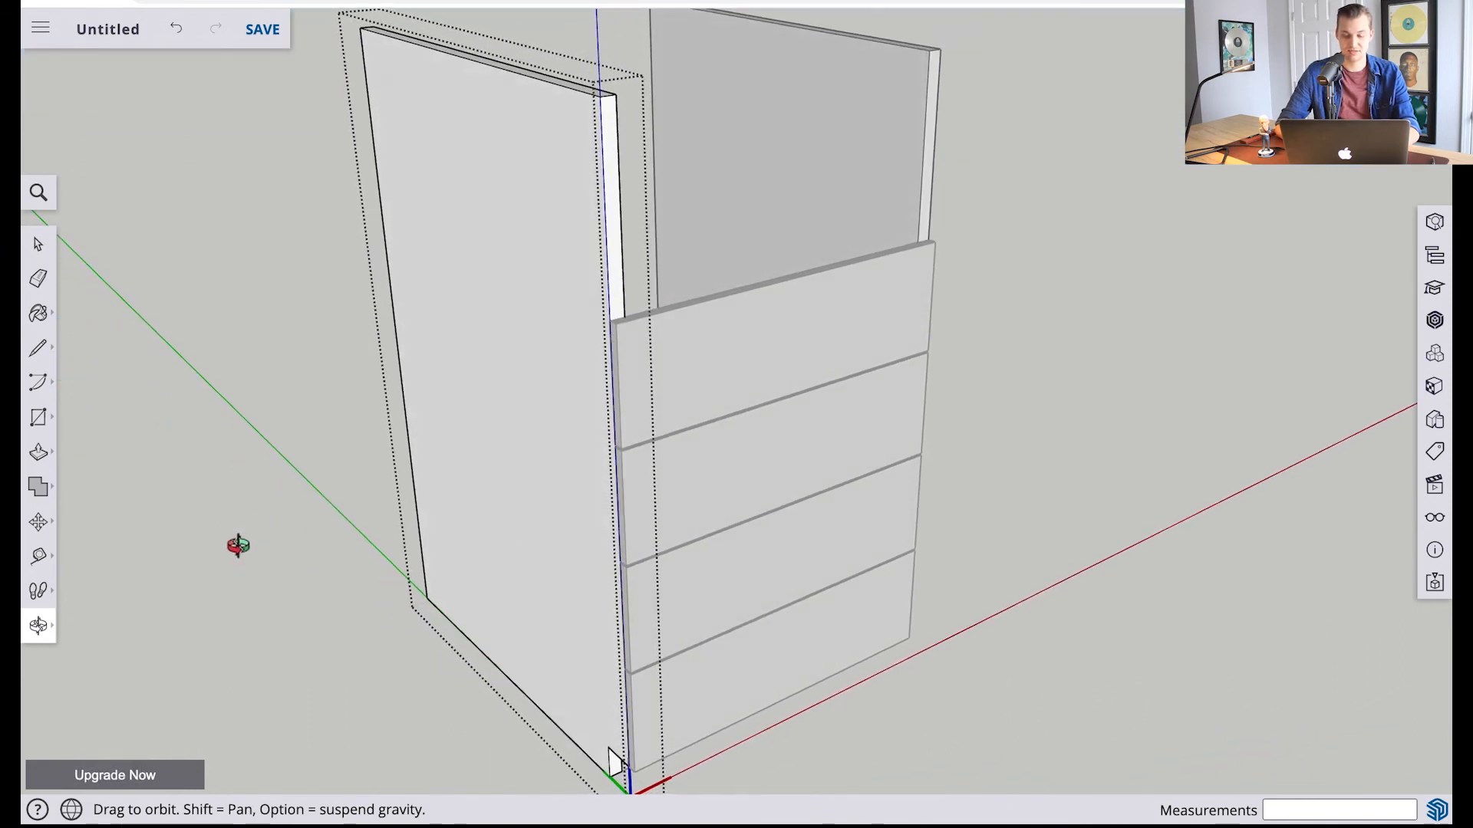
key("p")
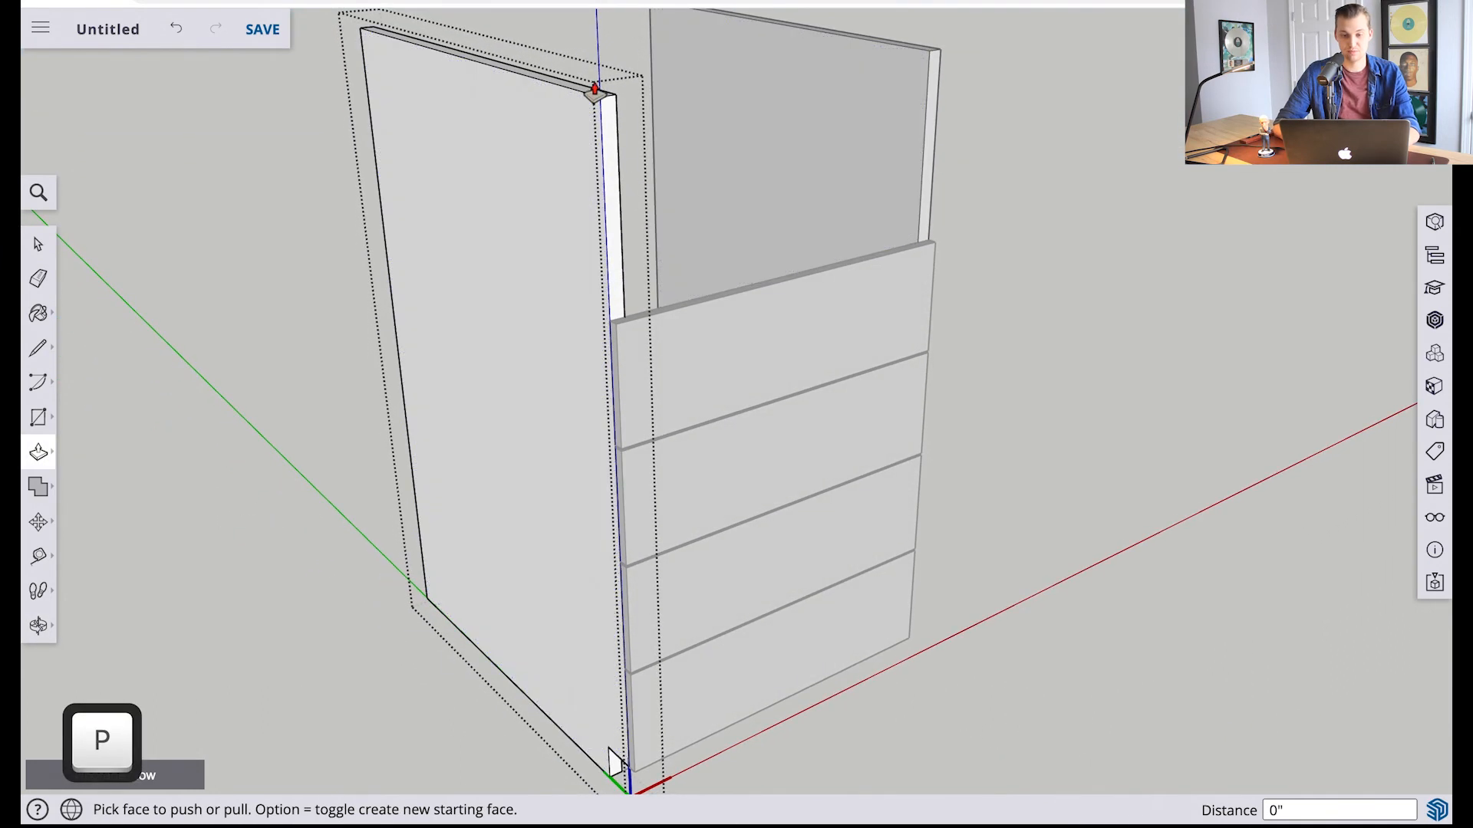
left_click_drag(581, 95, 590, 316)
scroll(588, 310, "up", 5)
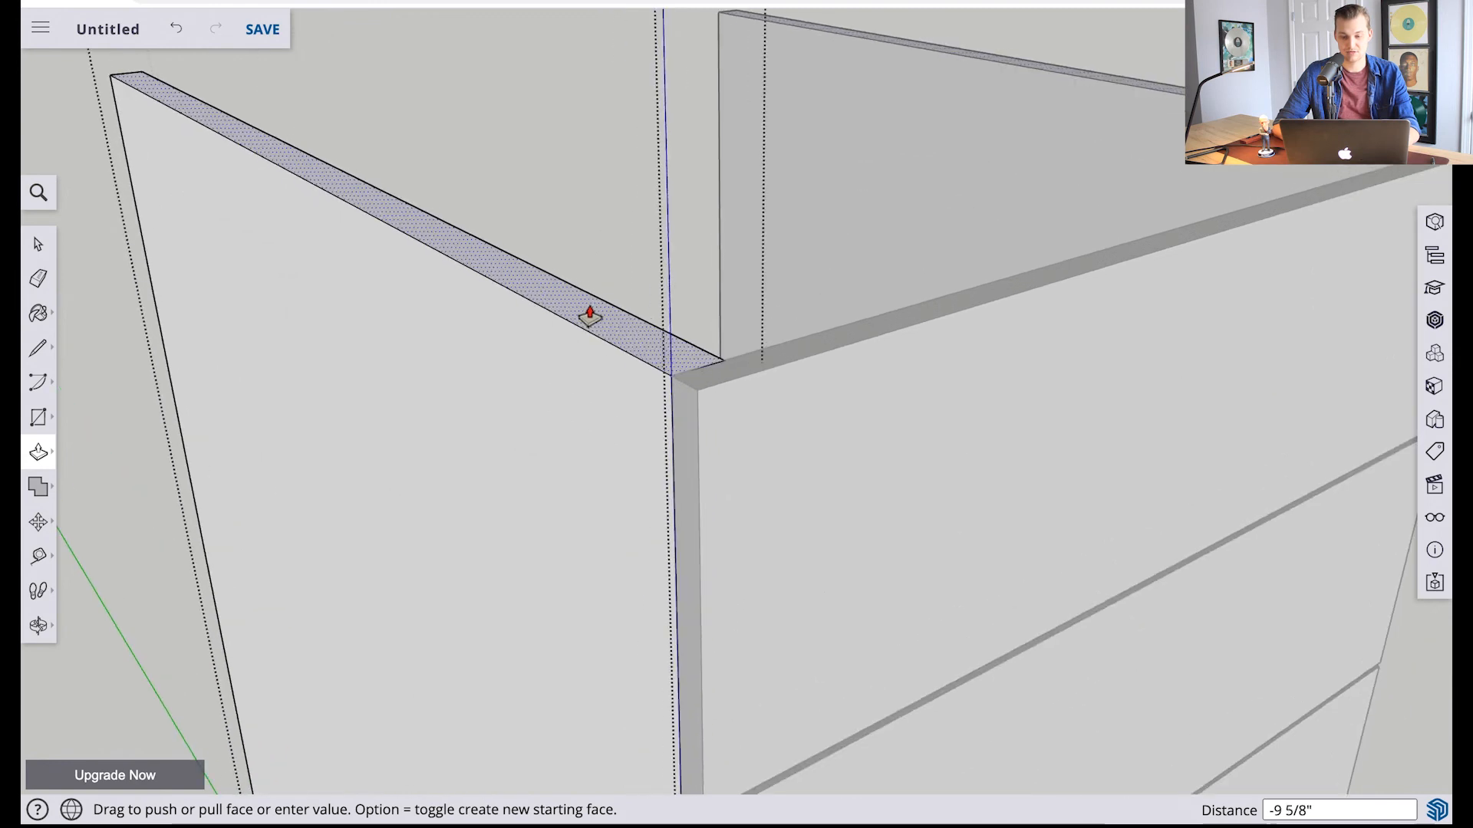
left_click_drag(590, 315, 591, 313)
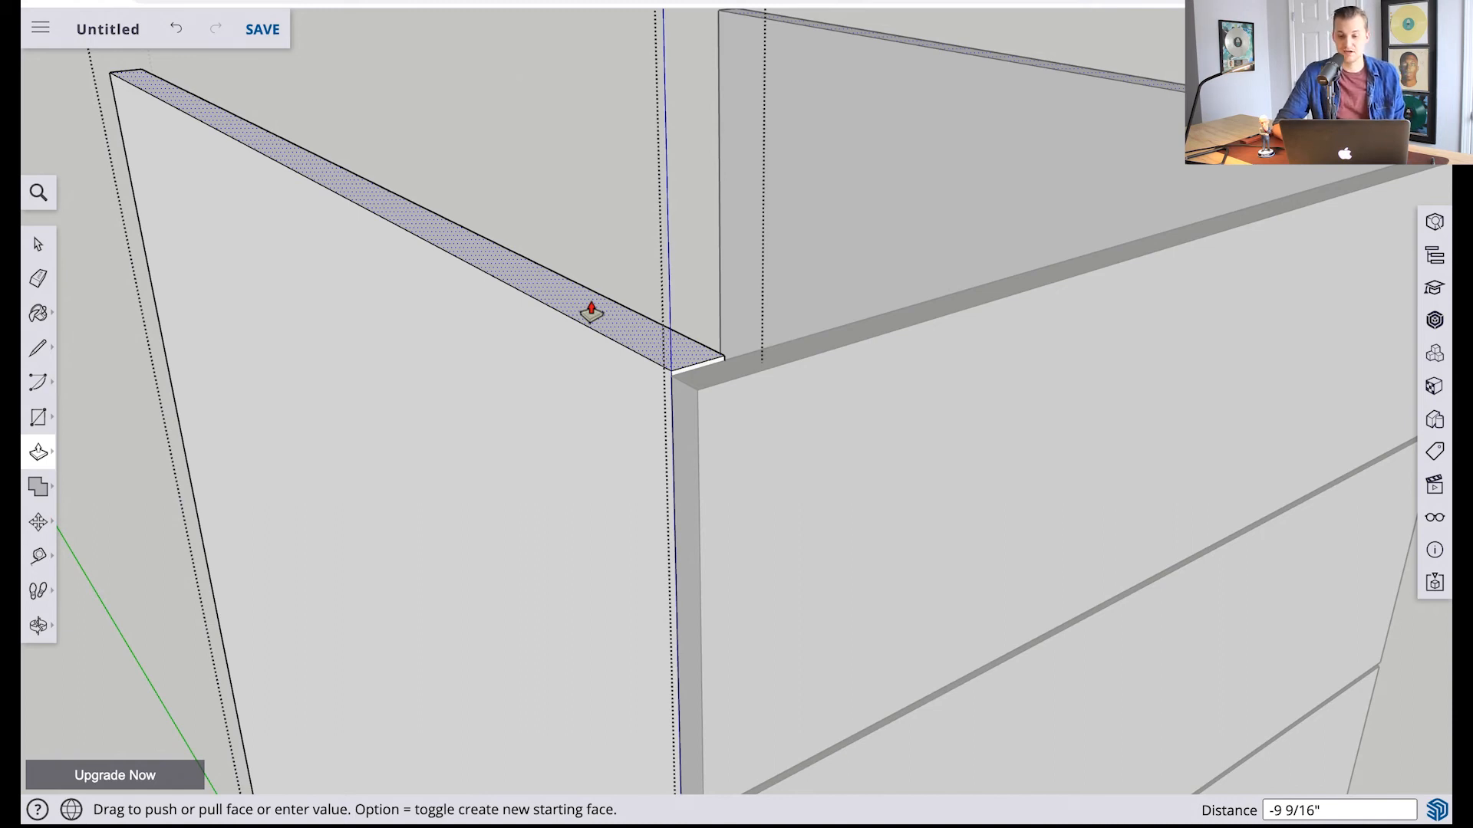
left_click(592, 312)
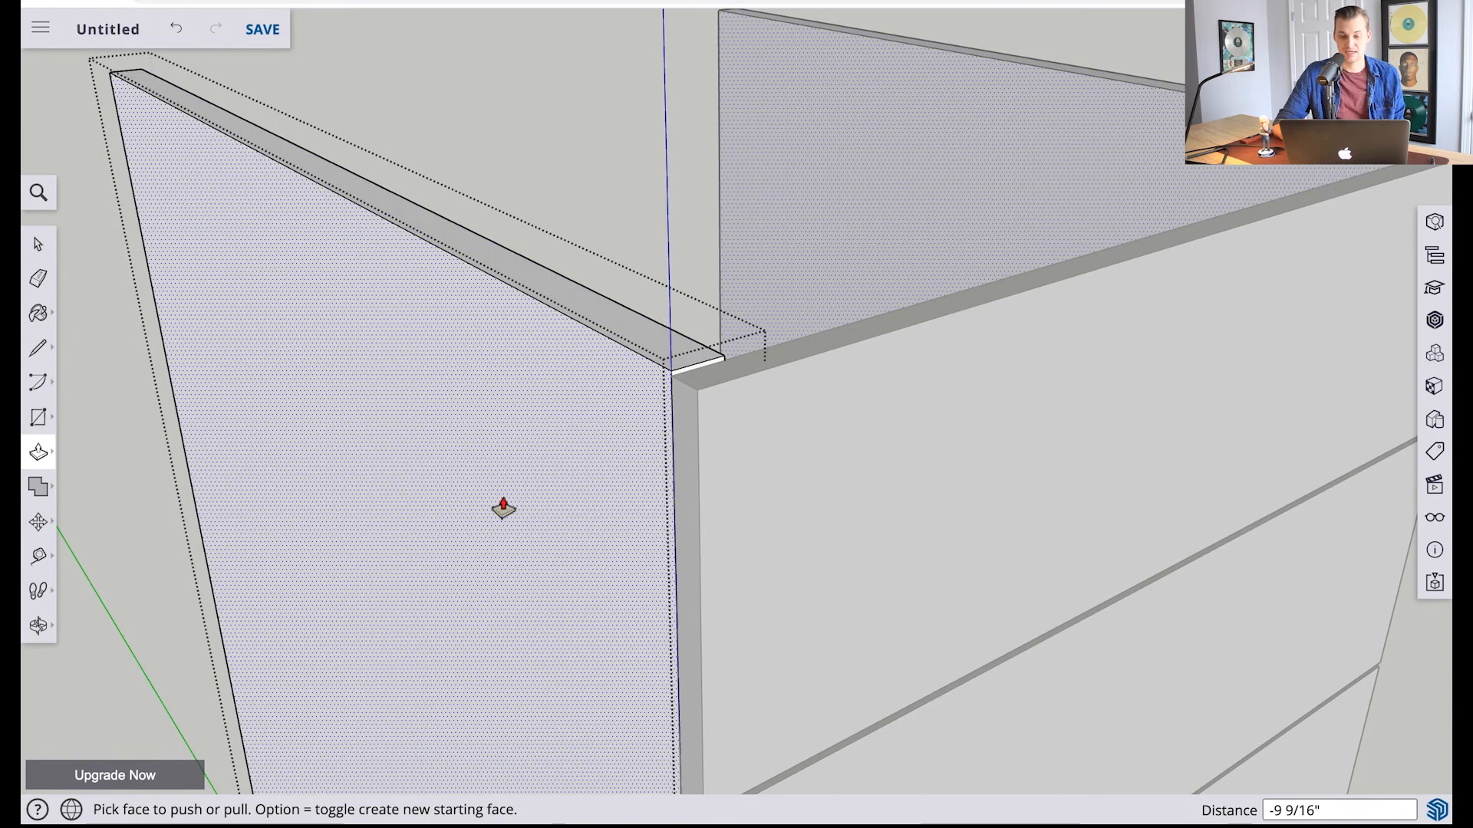
key("space")
scroll(599, 193, "down", 5)
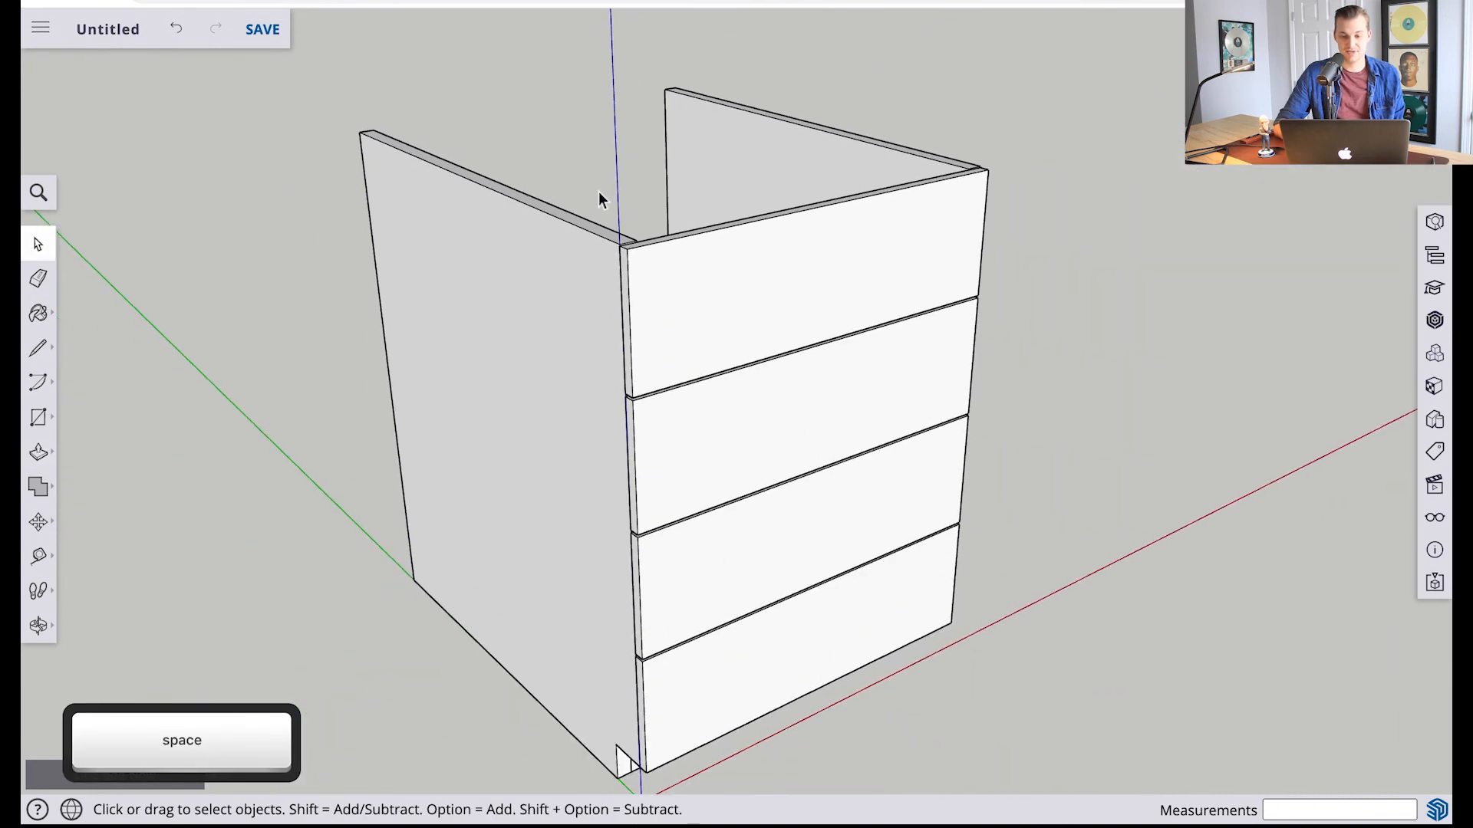
scroll(598, 193, "down", 4)
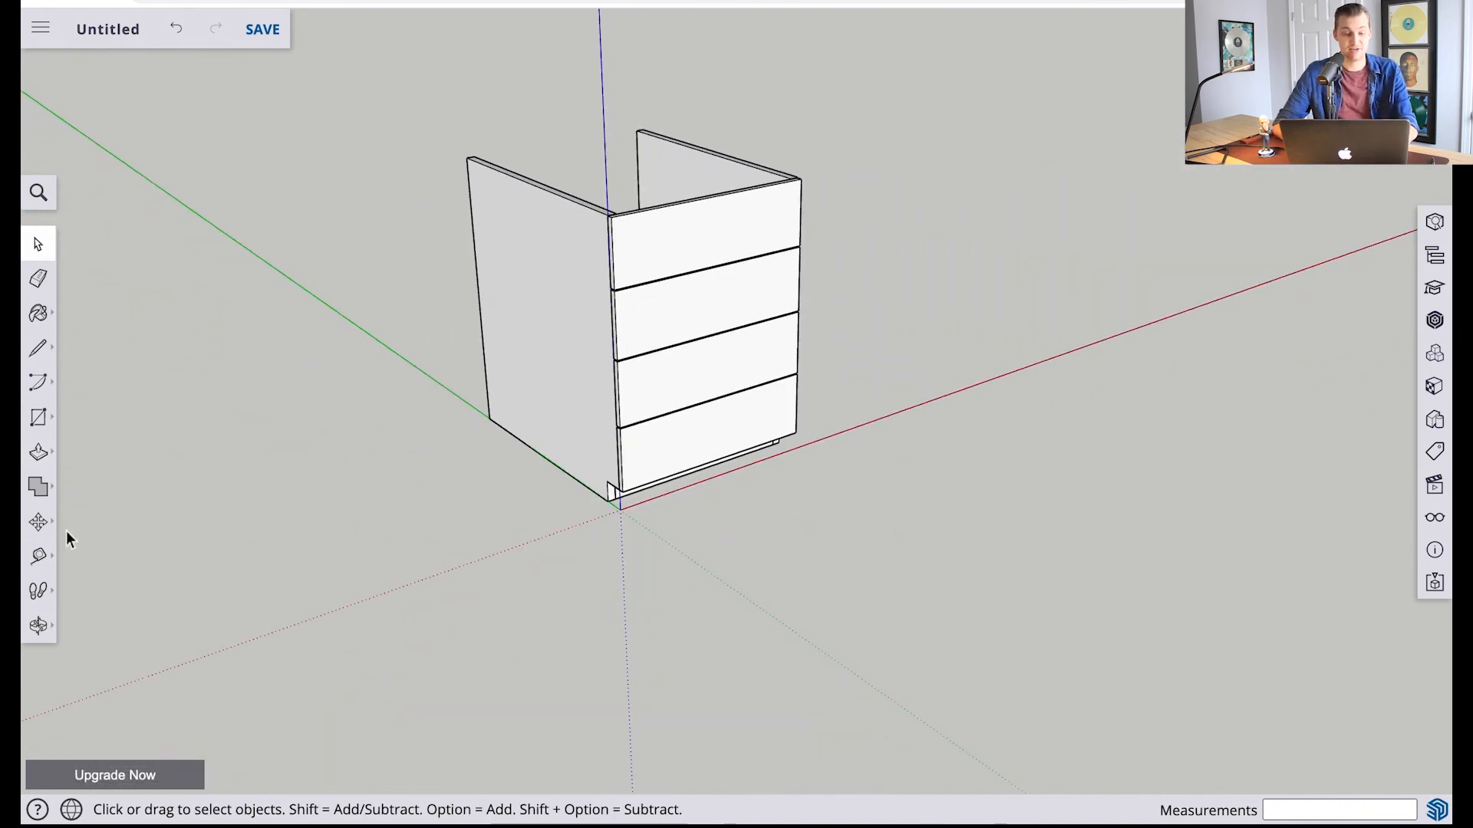
key("o")
left_click_drag(918, 460, 437, 559)
left_click_drag(1161, 414, 1223, 440)
left_click_drag(430, 352, 1049, 357)
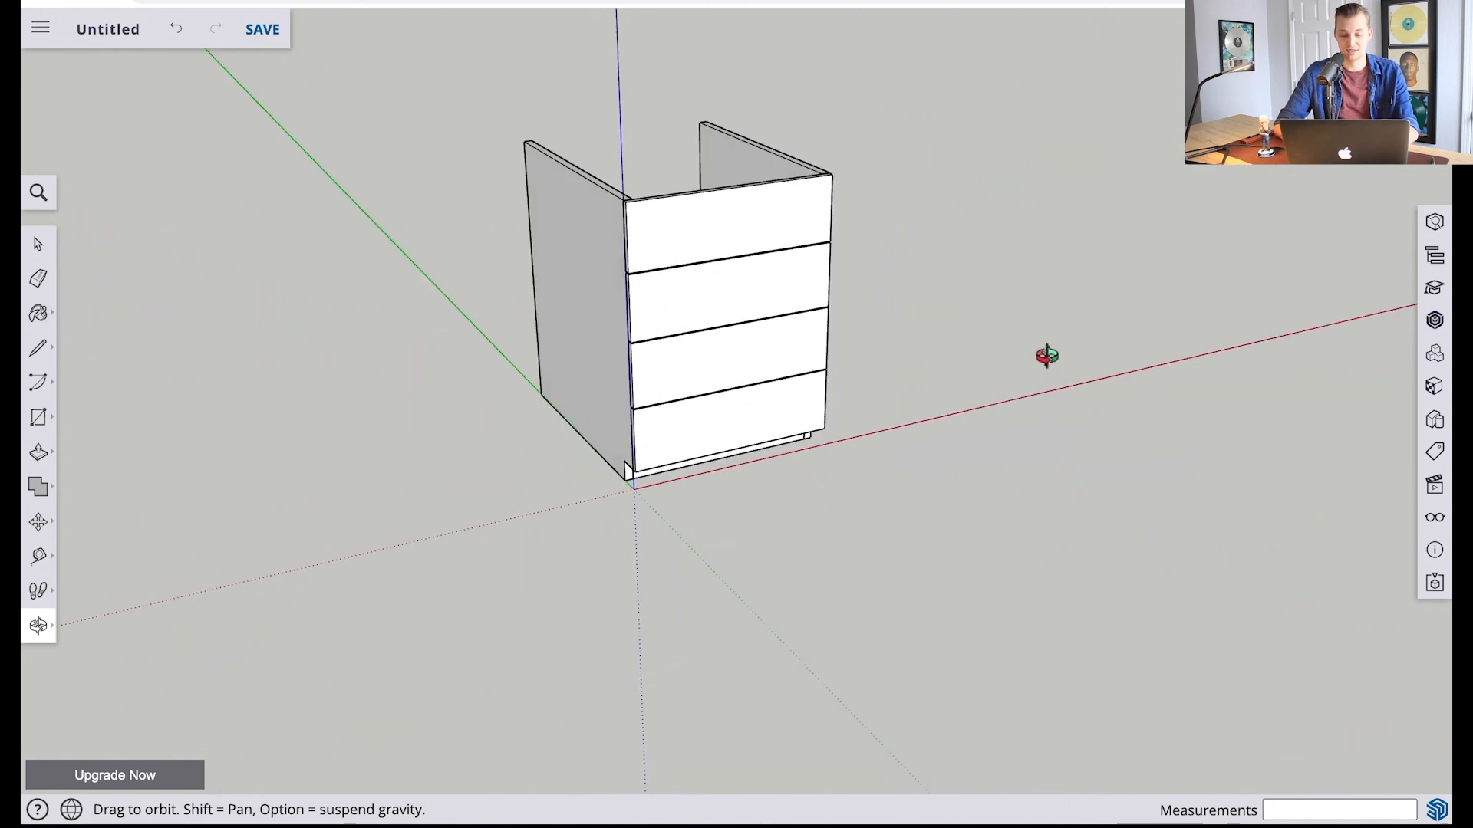
key("o")
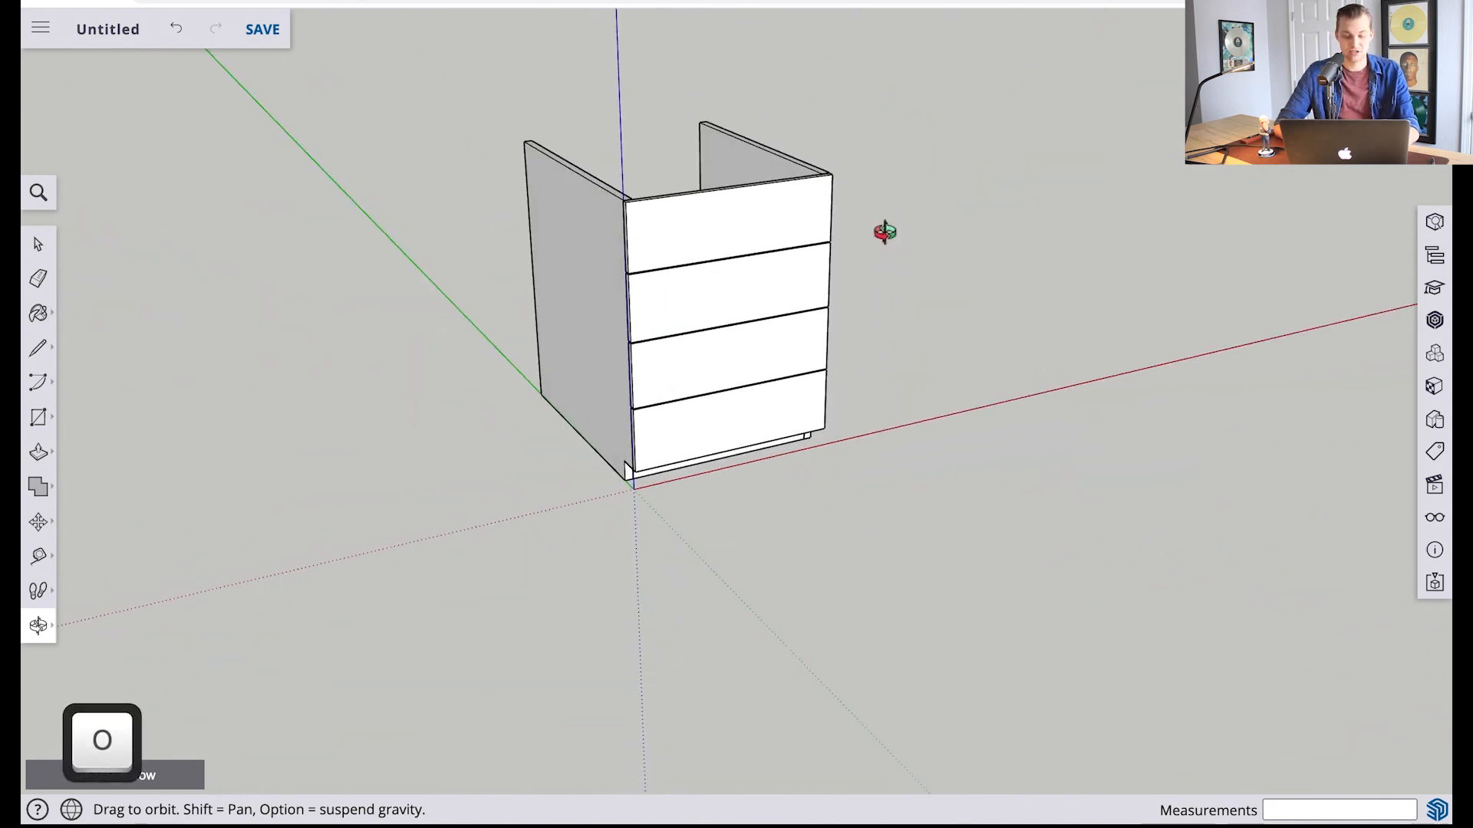
Measure the cabinet's depth along the upper edge, from the side panel's rear corner to the top drawer front's face
key("shift")
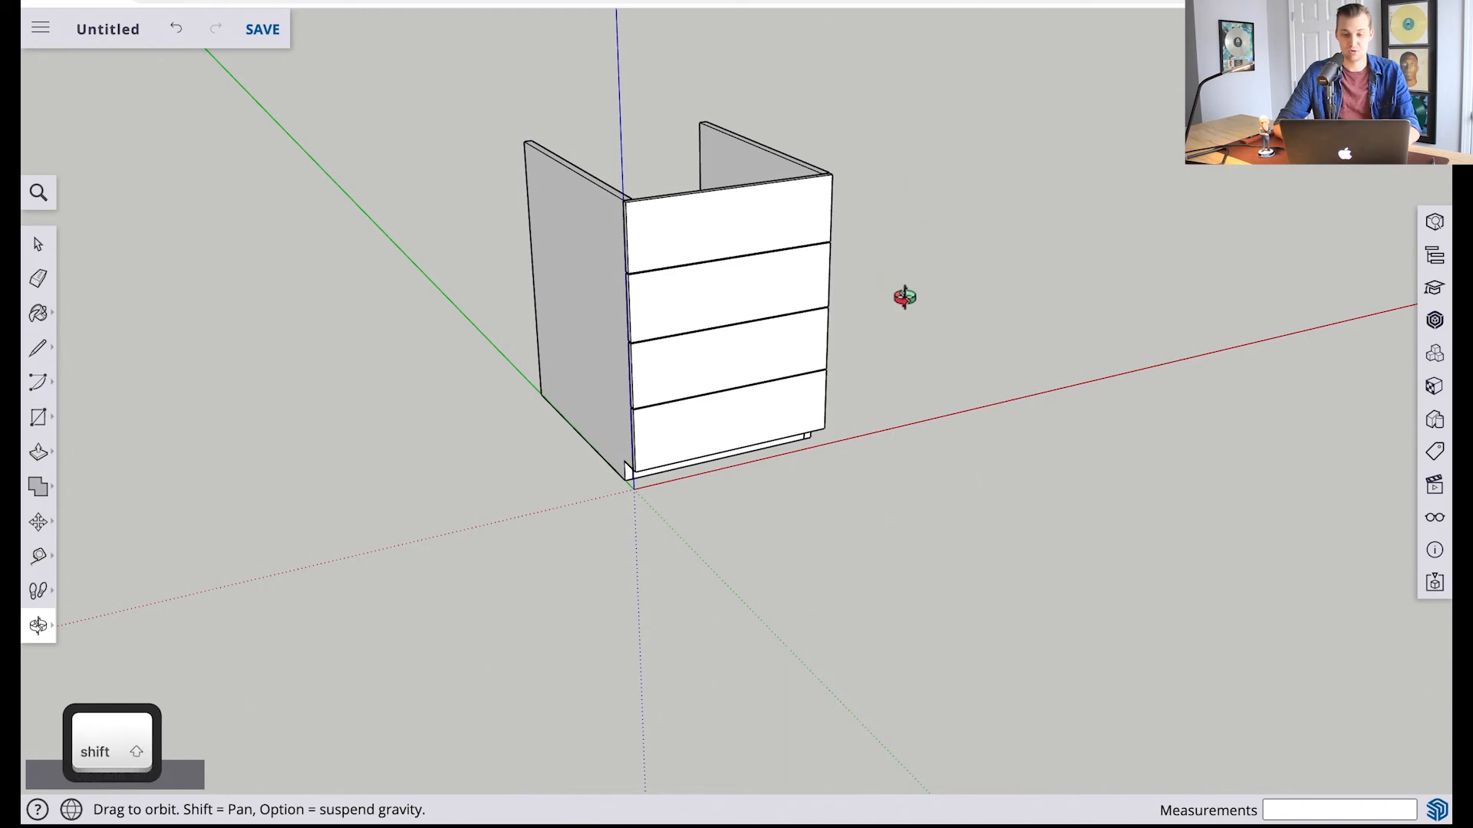
left_click_drag(908, 135, 930, 352, "shift")
scroll(860, 403, "up", 3)
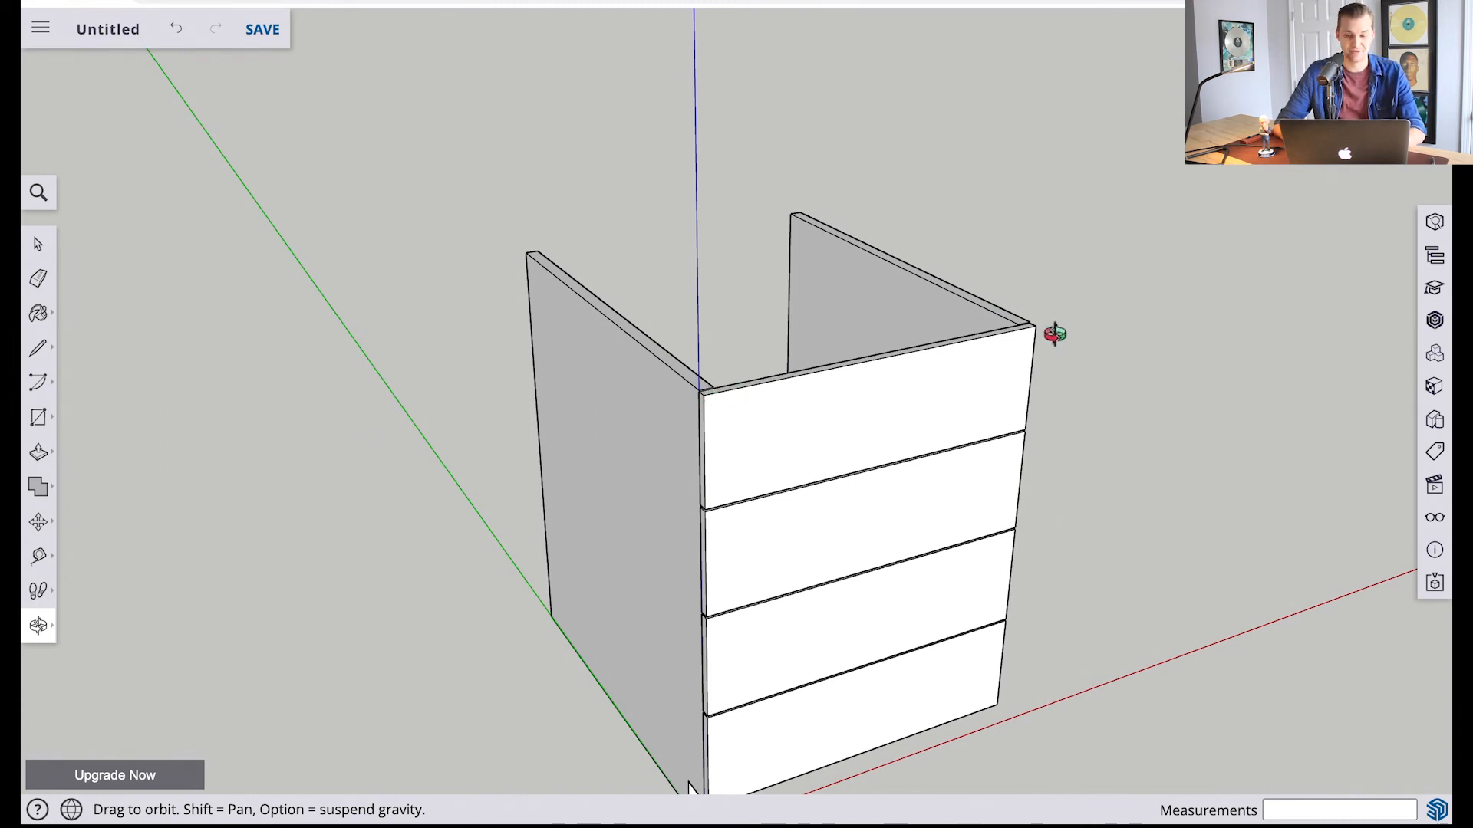
key("t")
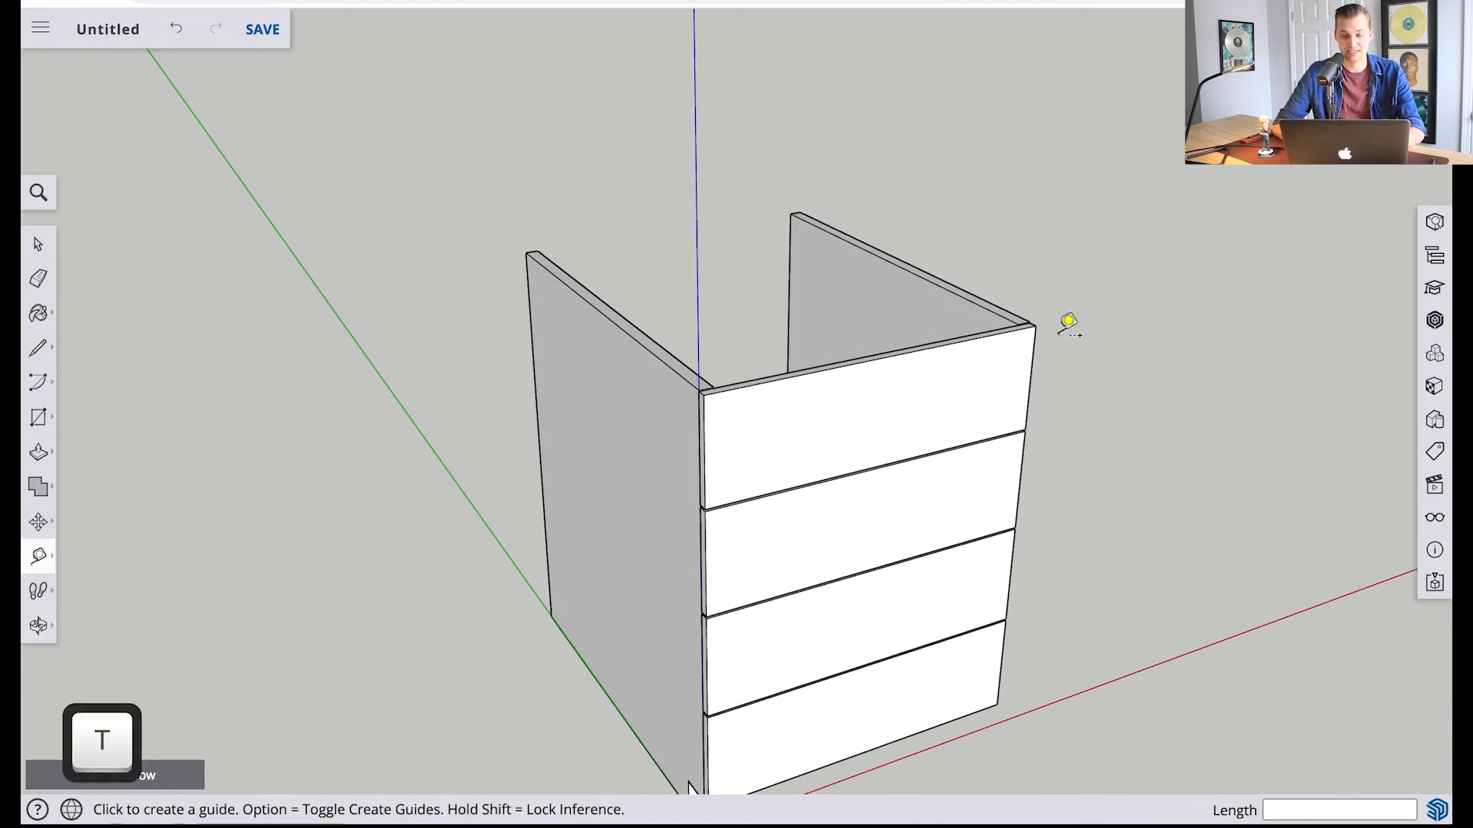
left_click(535, 243)
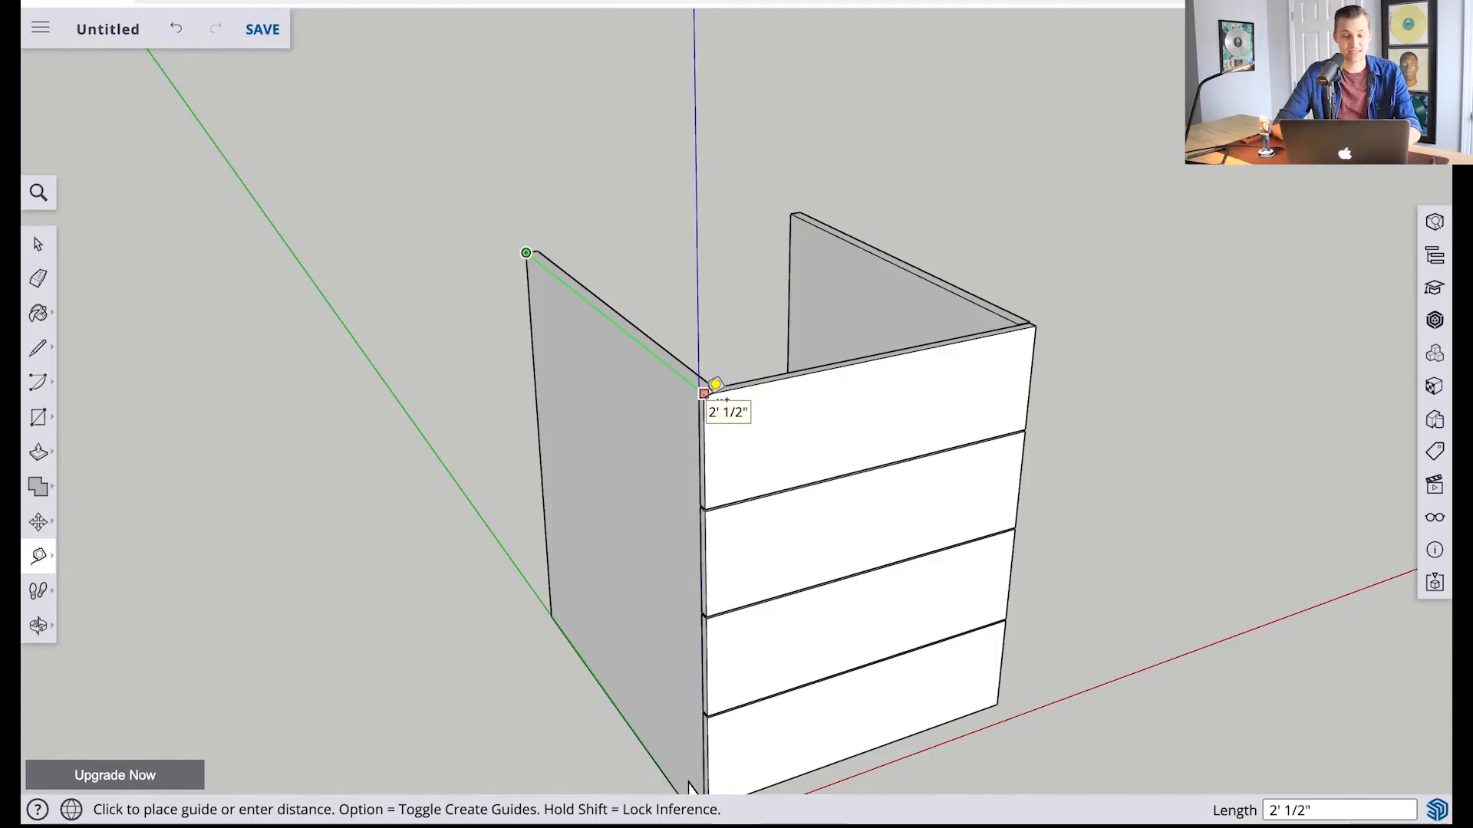
key("space")
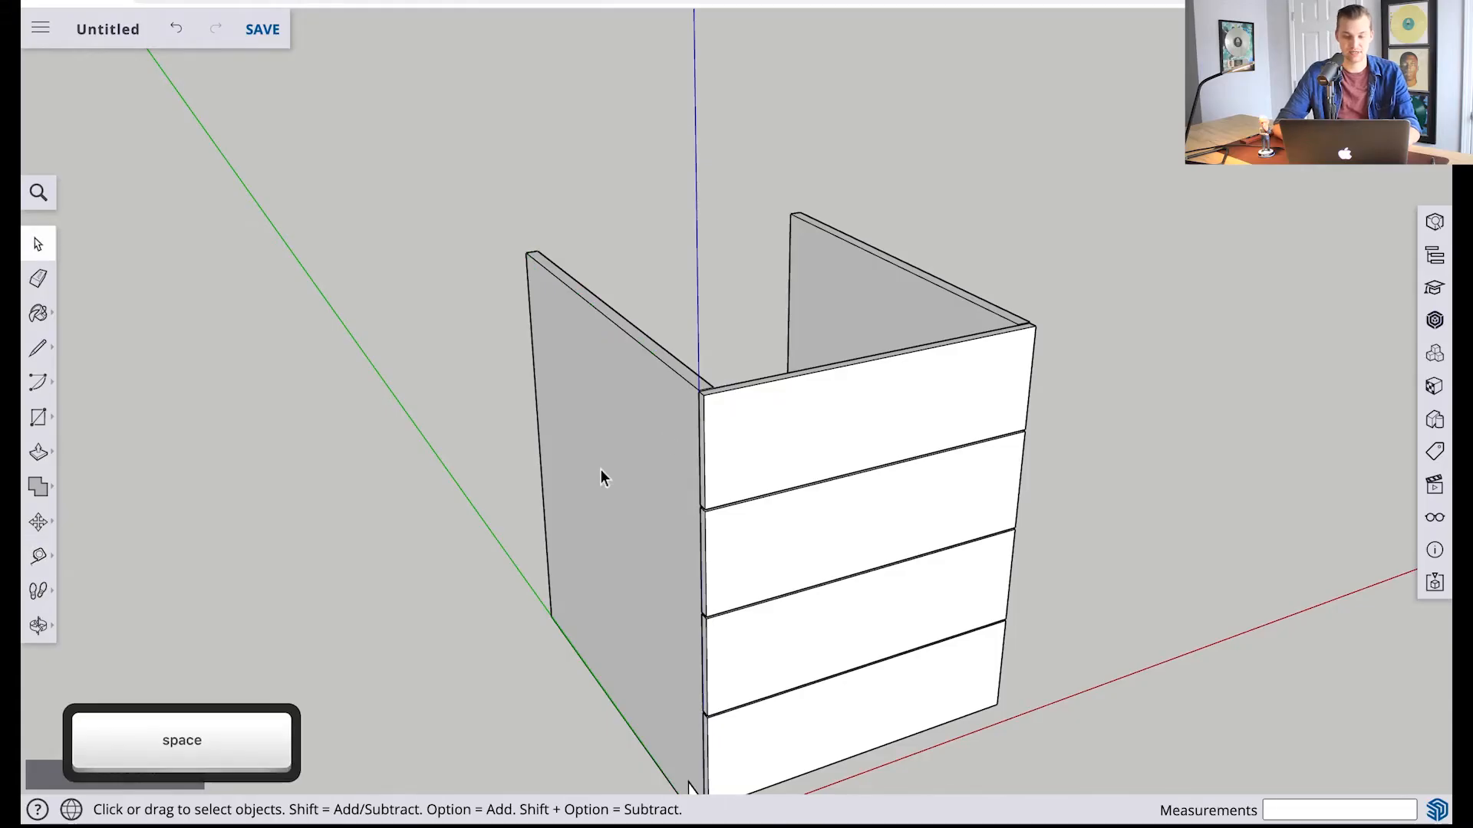
Draw a closed rectangle on the ground beside the cabinet, 24.5 inches along the green axis and 19.5 inches along the red axis
scroll(557, 494, "down", 5)
scroll(557, 494, "down", 2)
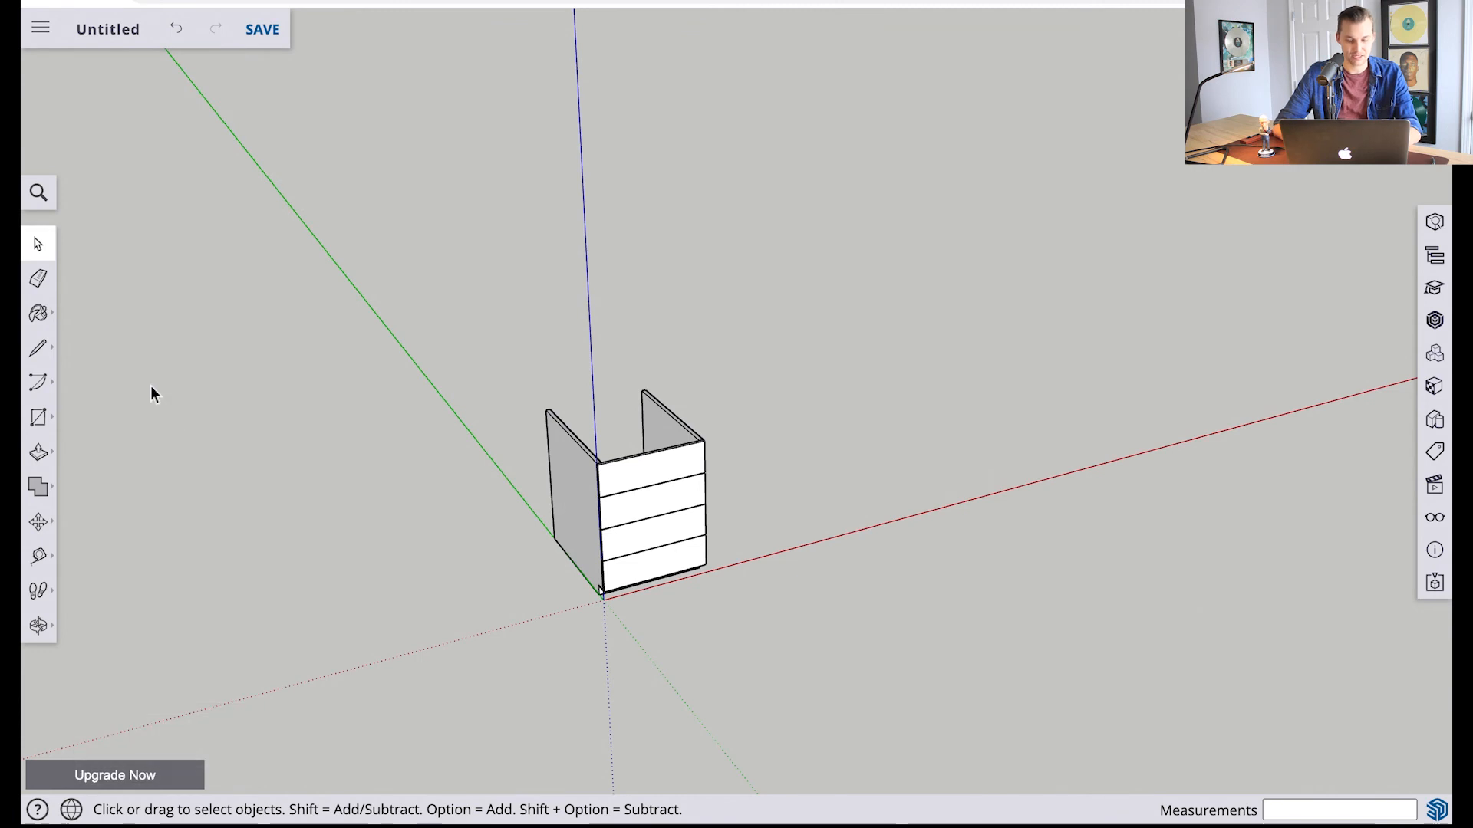
key("l")
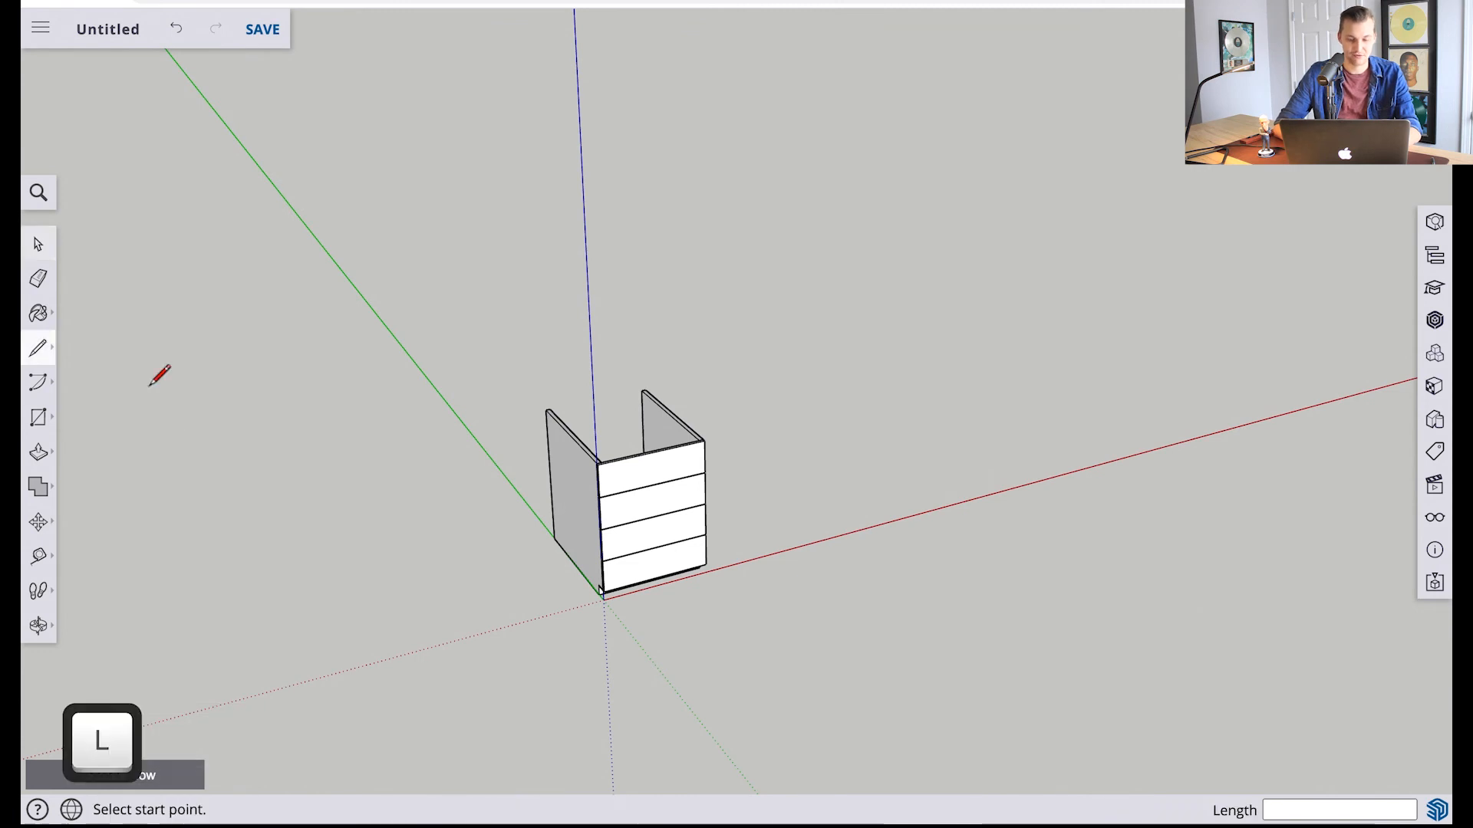
left_click(377, 659)
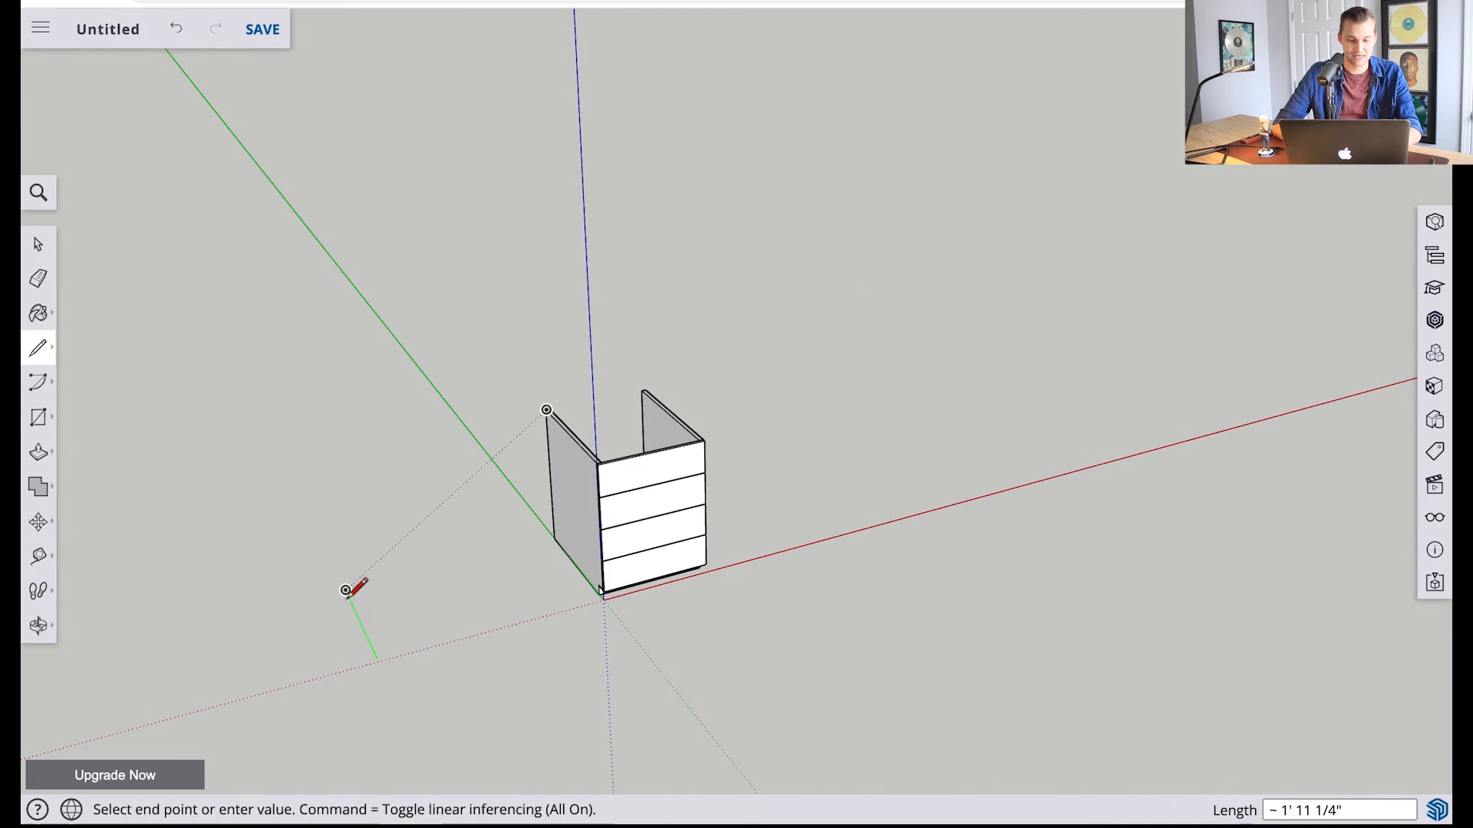
type("2")
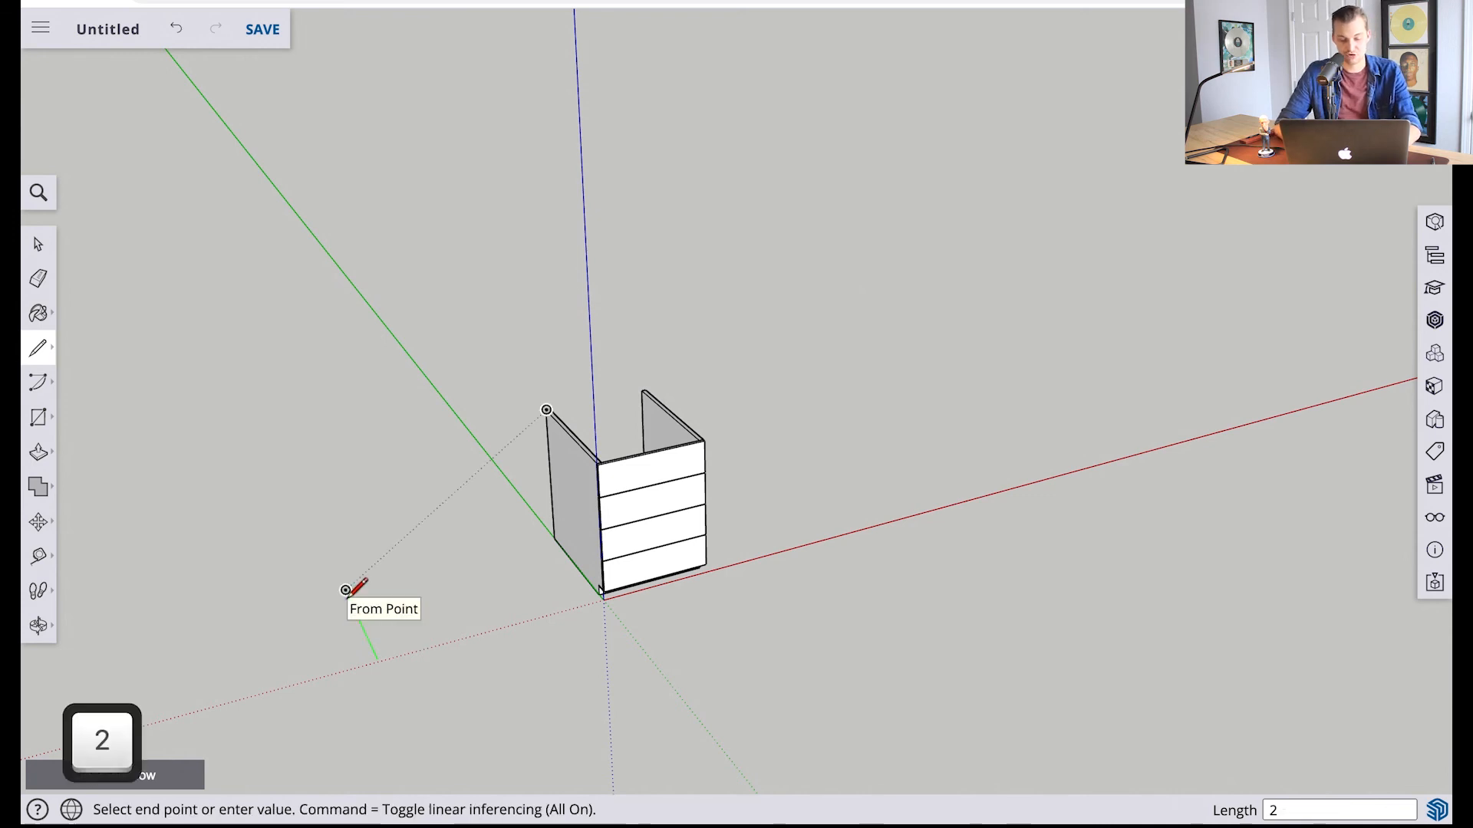
type("4.5")
key("Return")
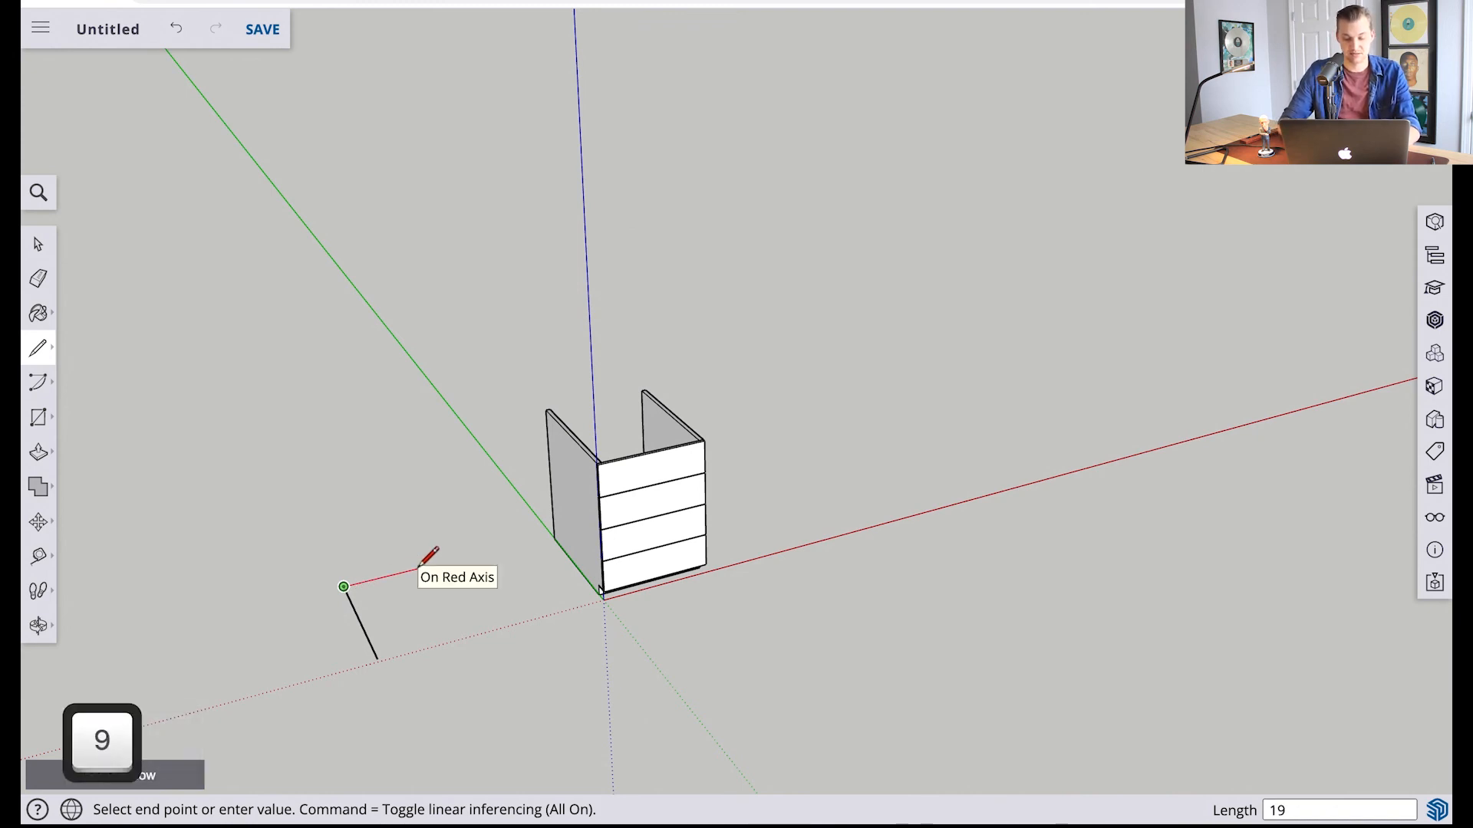
key("Return")
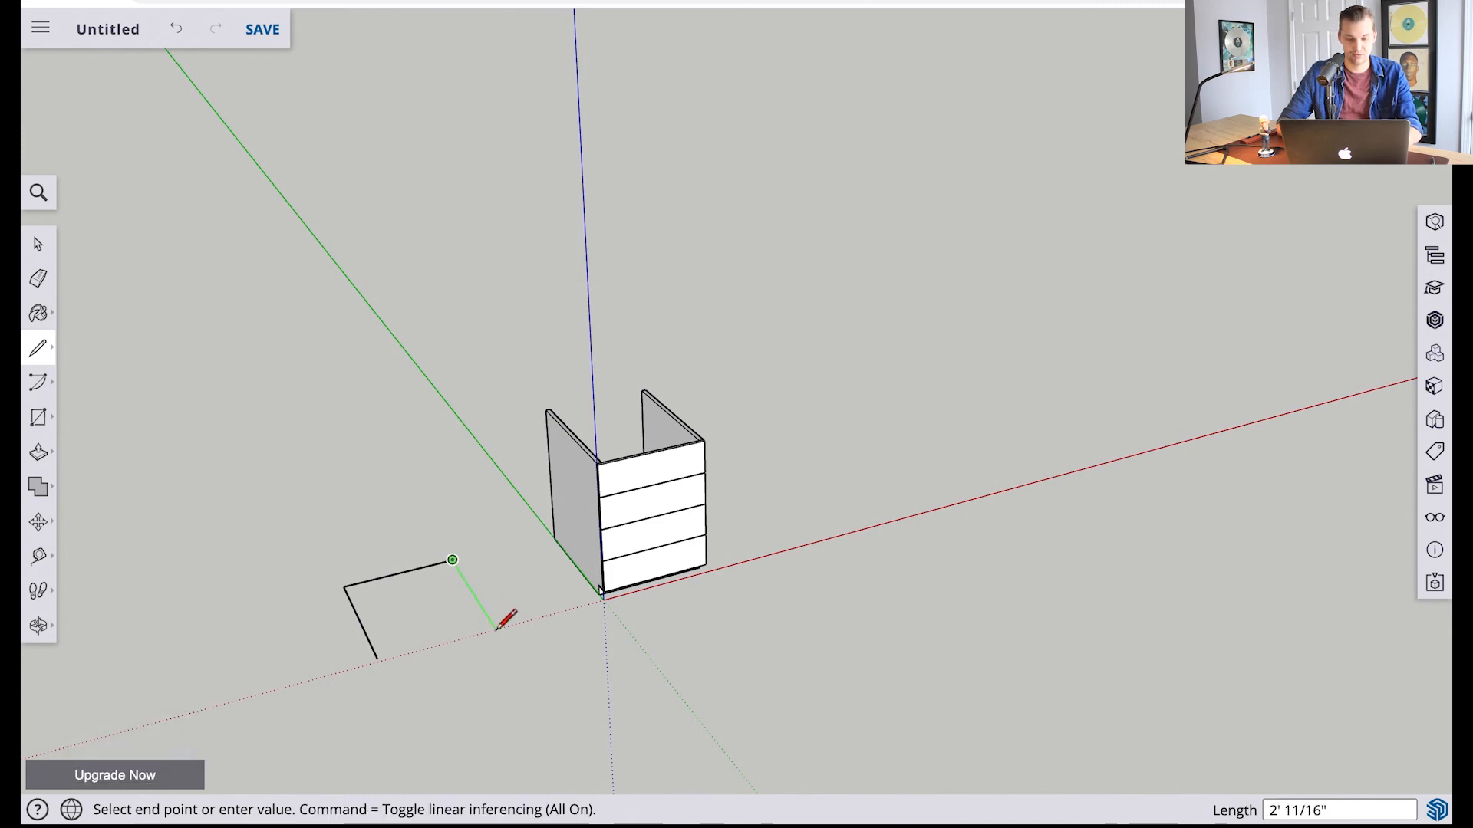
type("24.")
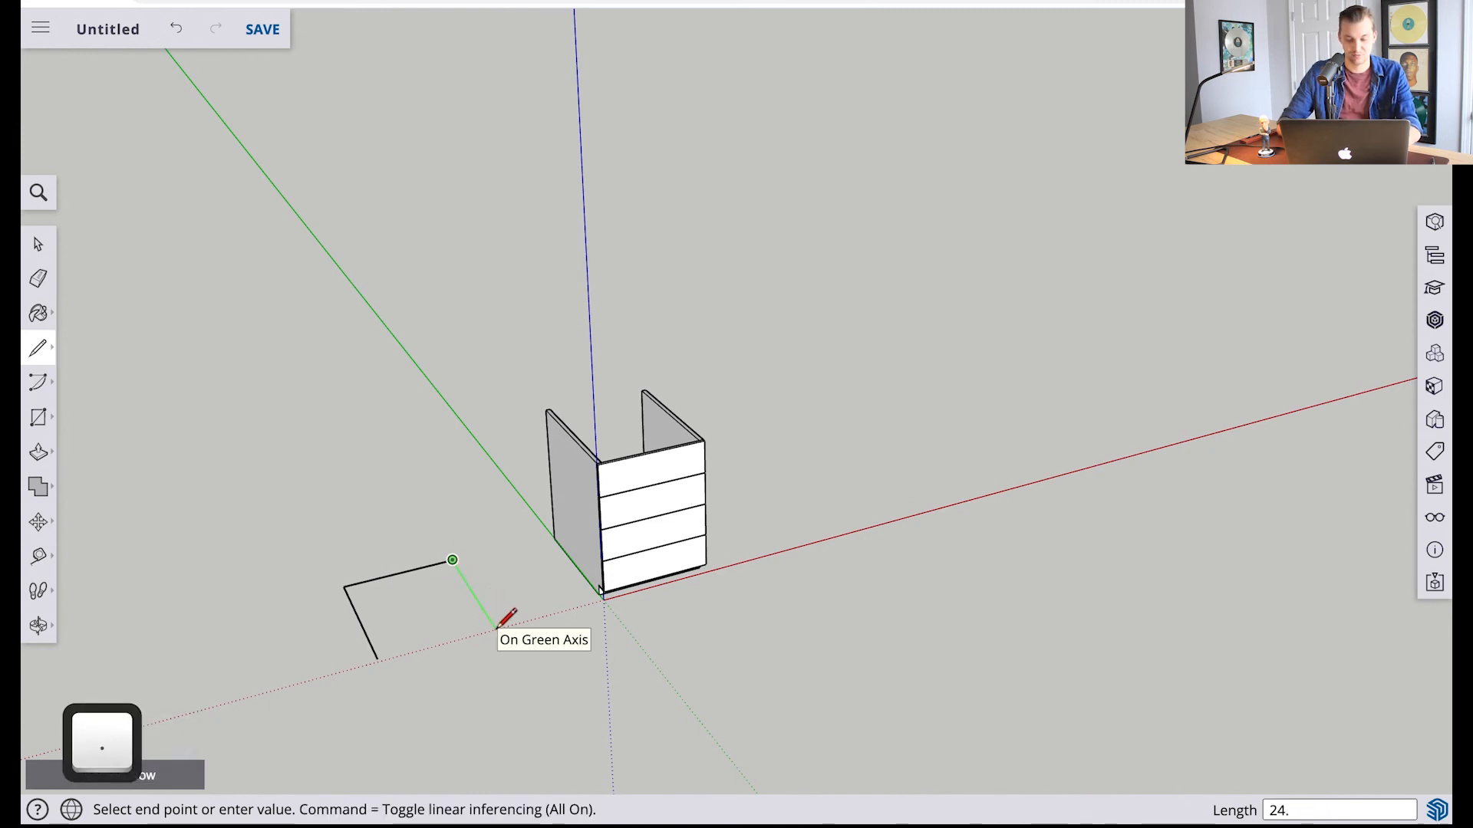
type("5")
key("Return")
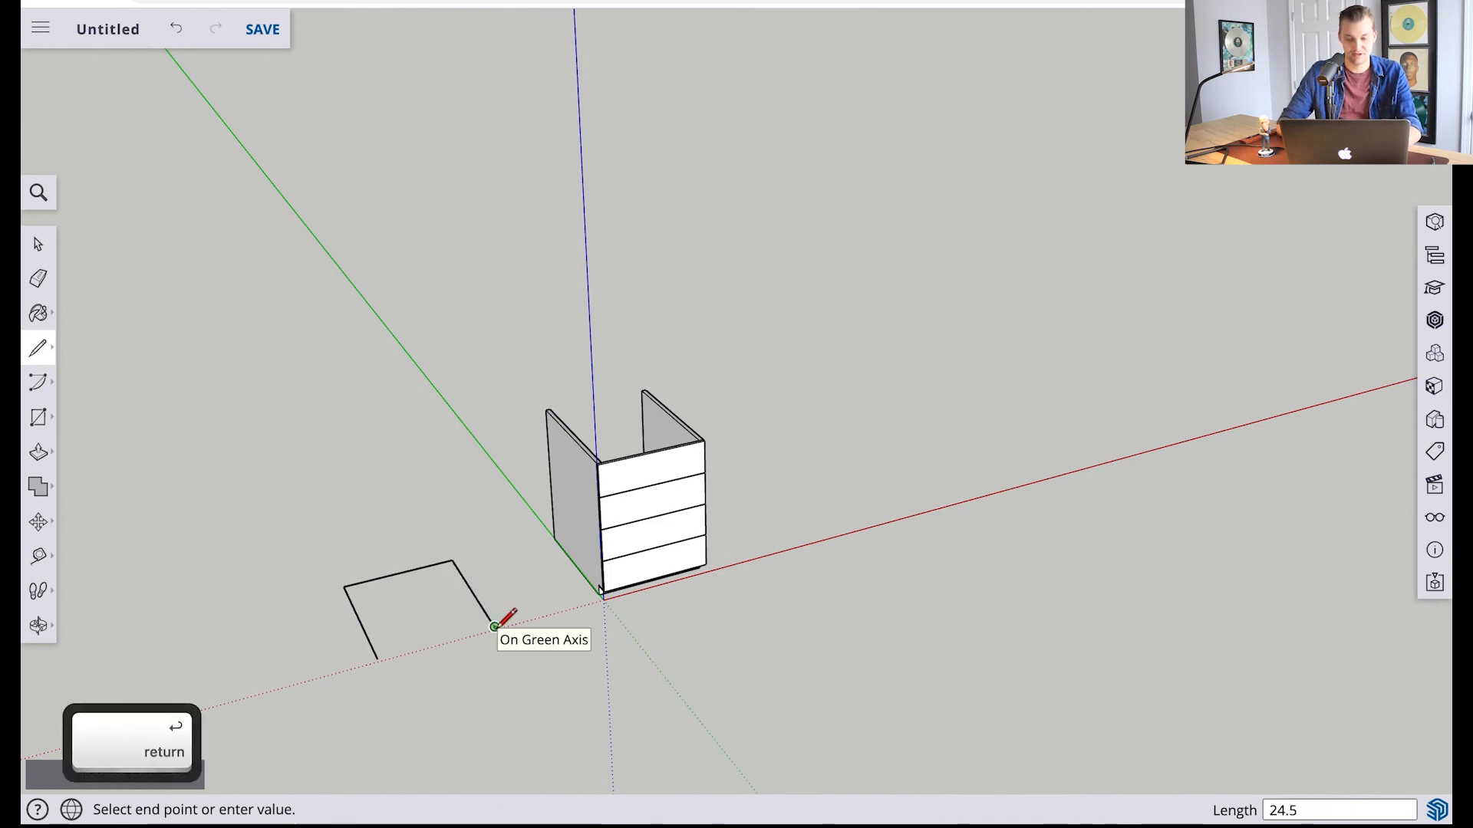
left_click(379, 657)
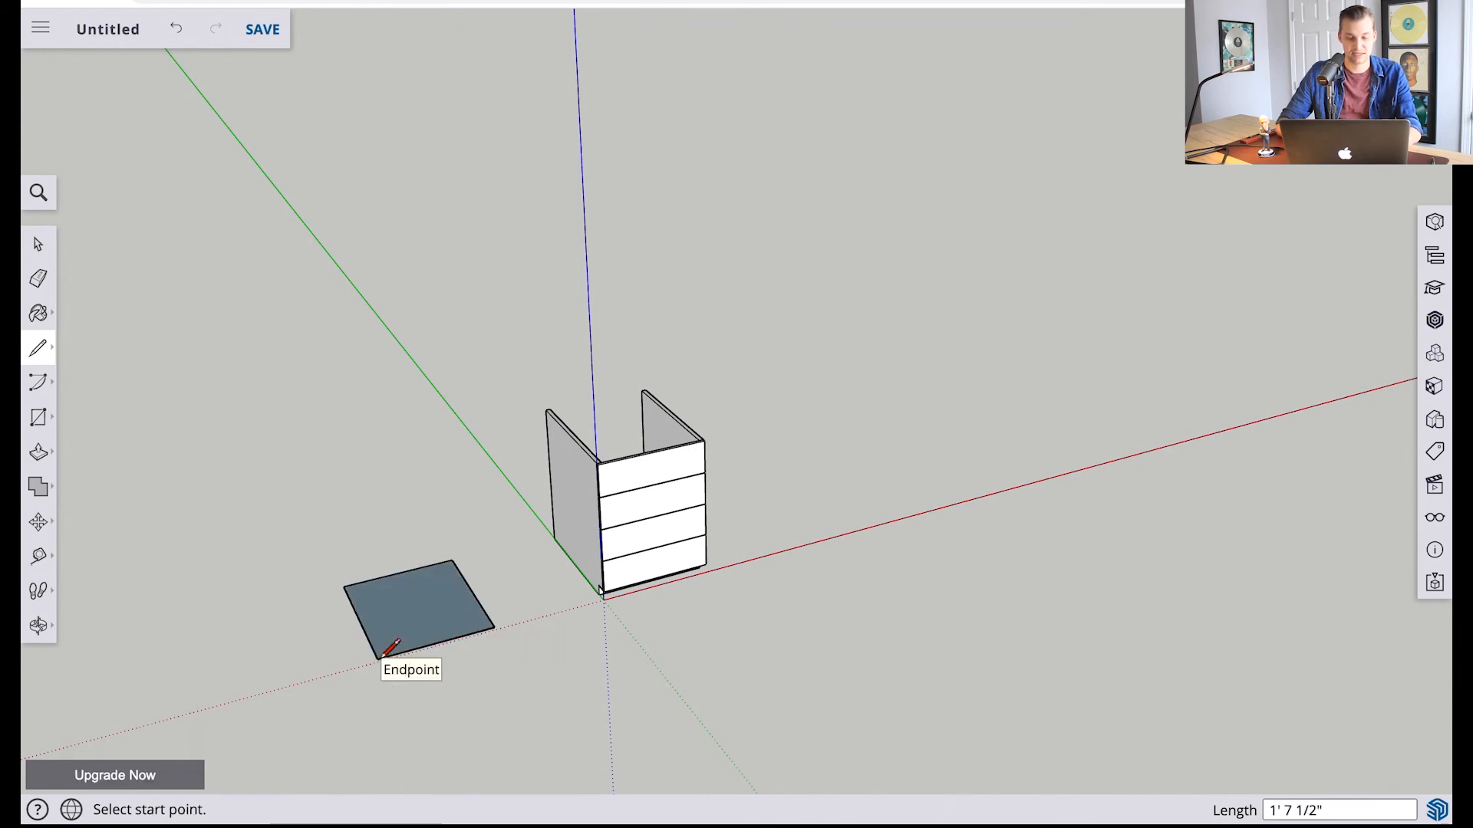
Extrude the rectangle beside the cabinet upward 3/4 inch with Push/Pull
scroll(388, 637, "up", 5)
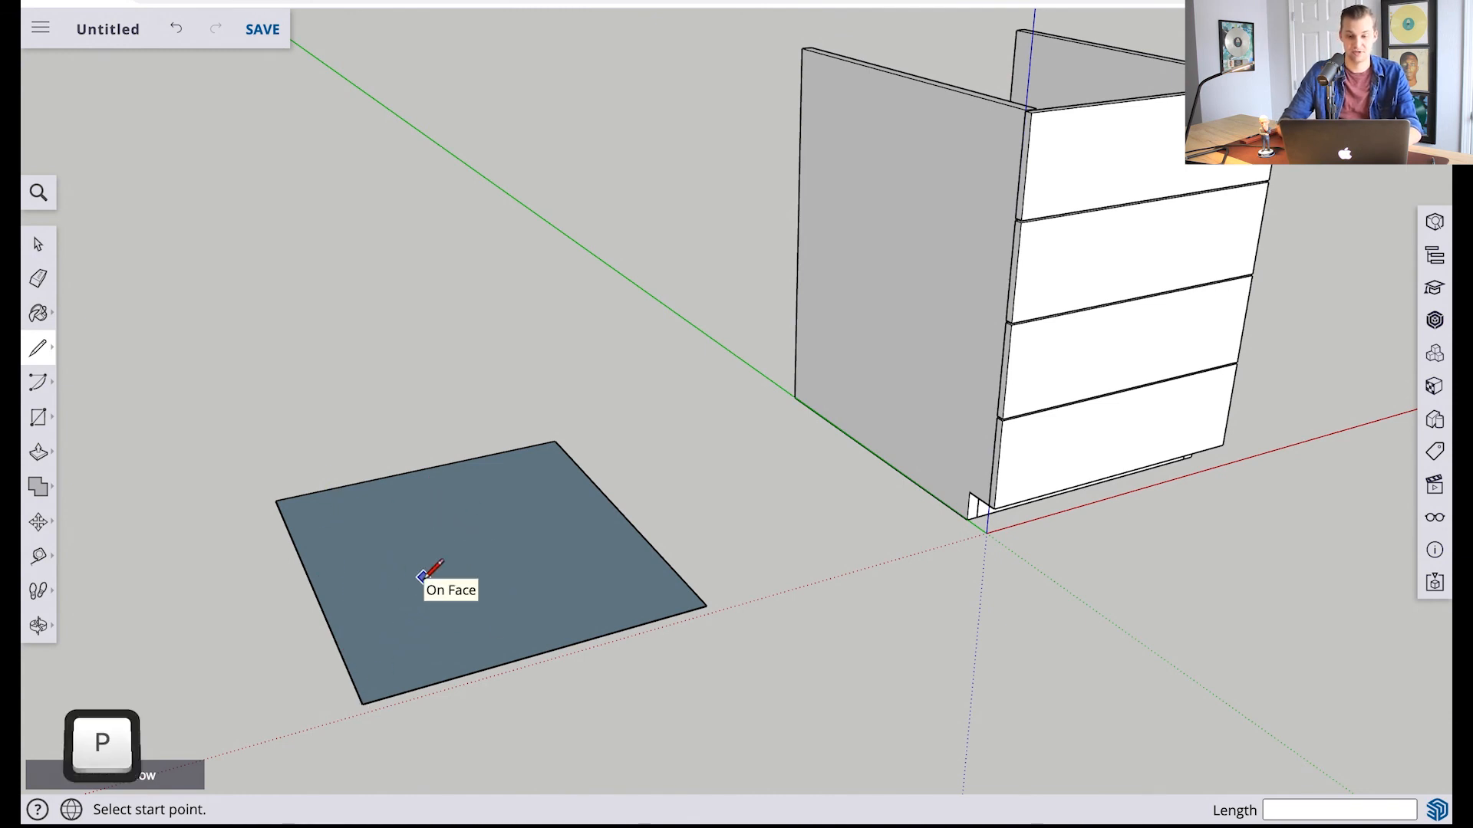
key("p")
left_click_drag(492, 551, 492, 491)
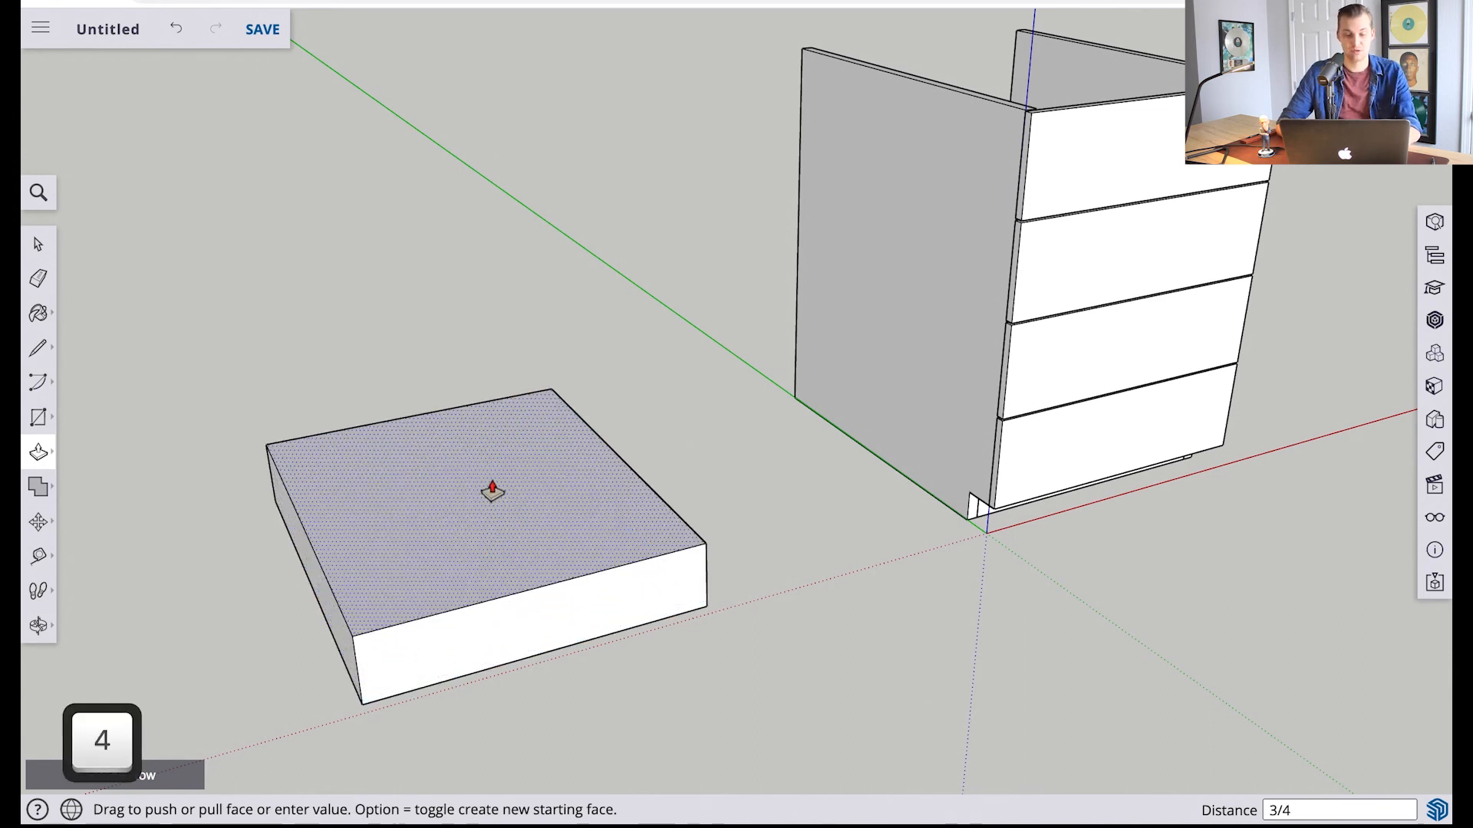
key("Return")
key("space")
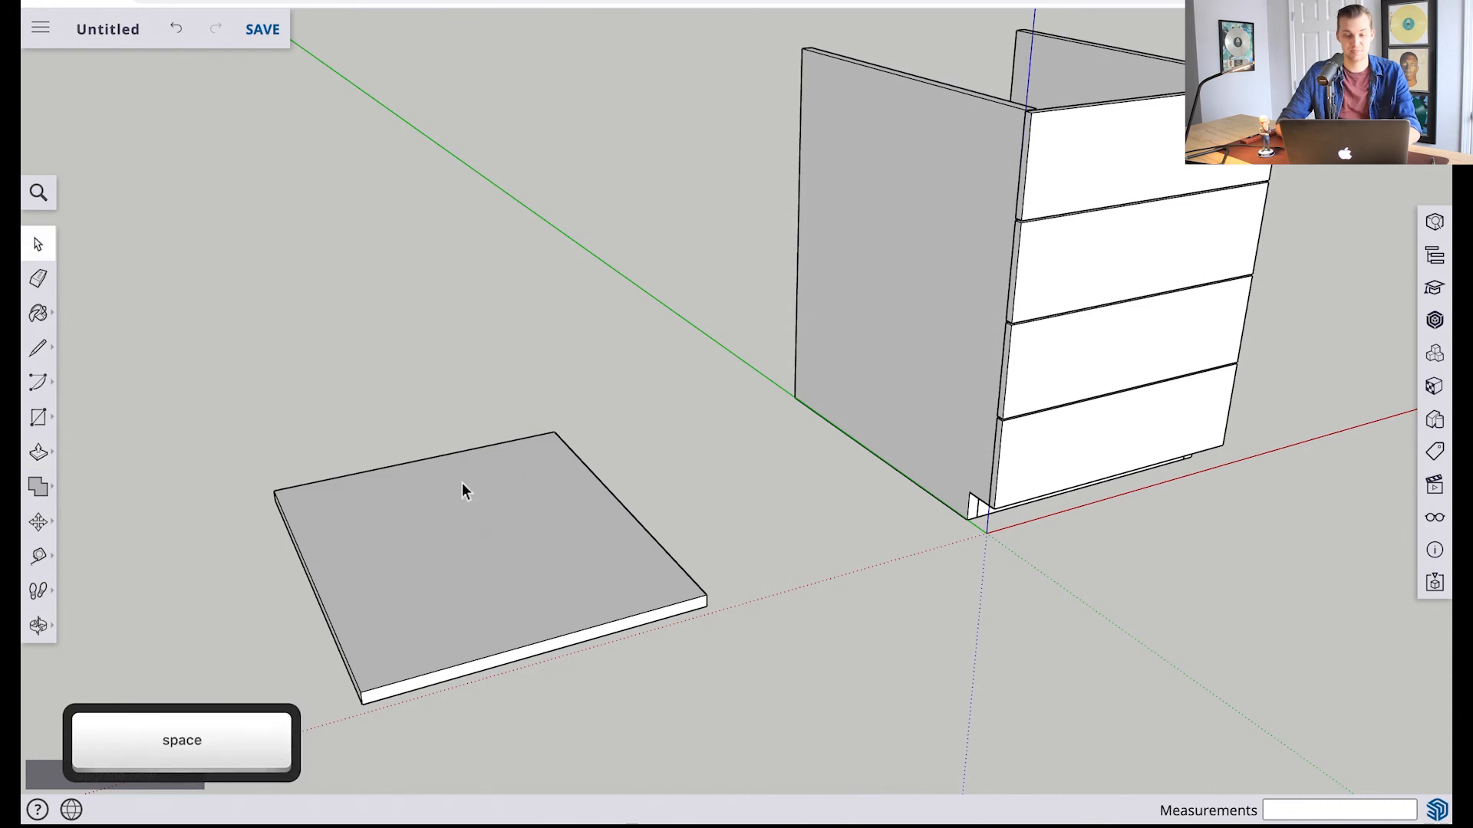
Select the whole new slab and make it a component named Top Panel
left_click_drag(794, 709, 793, 708)
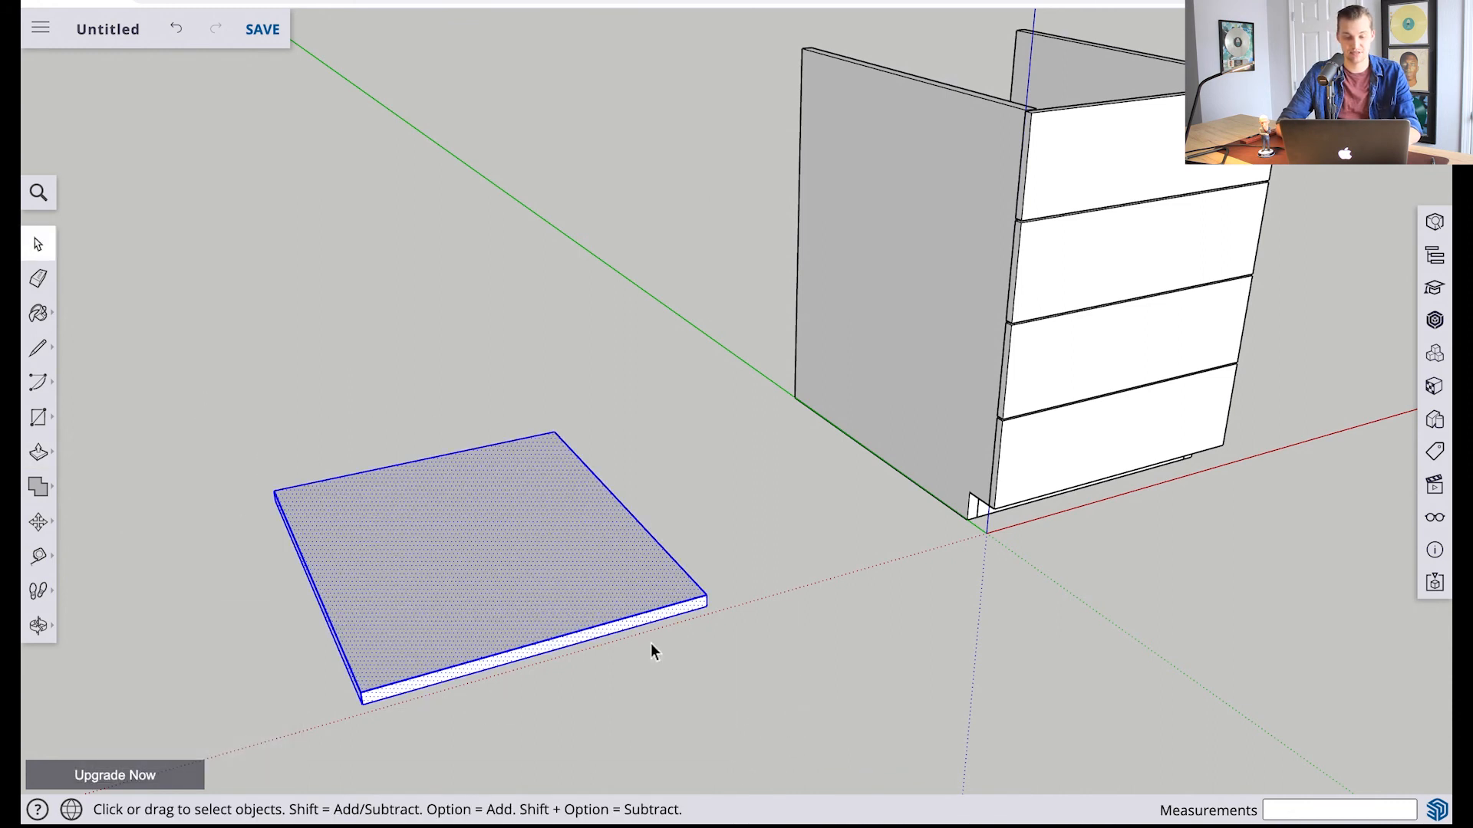
right_click(551, 557)
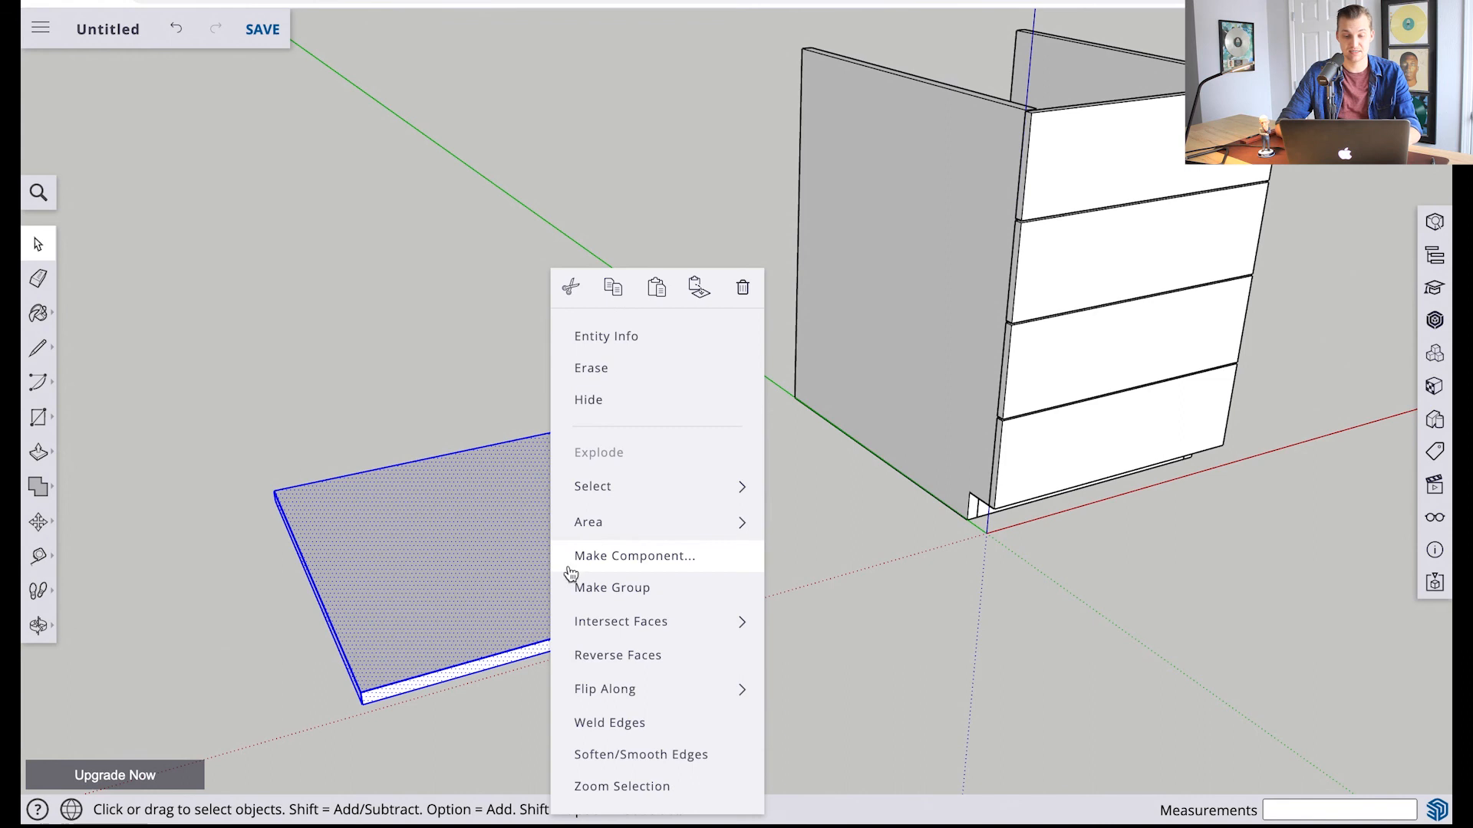
left_click(584, 558)
key("Caps_Lock")
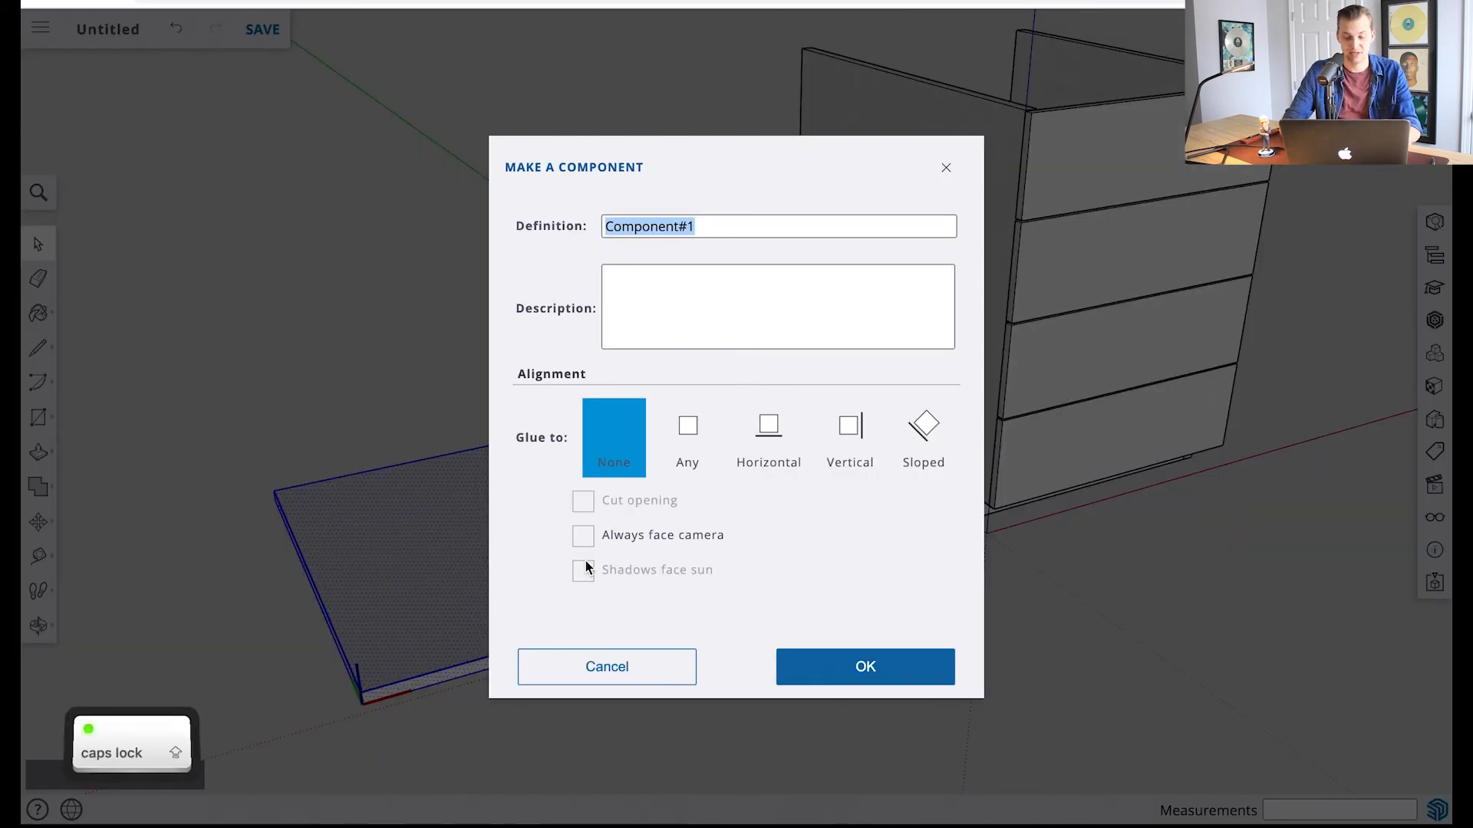
type("Top")
key("Caps_Lock")
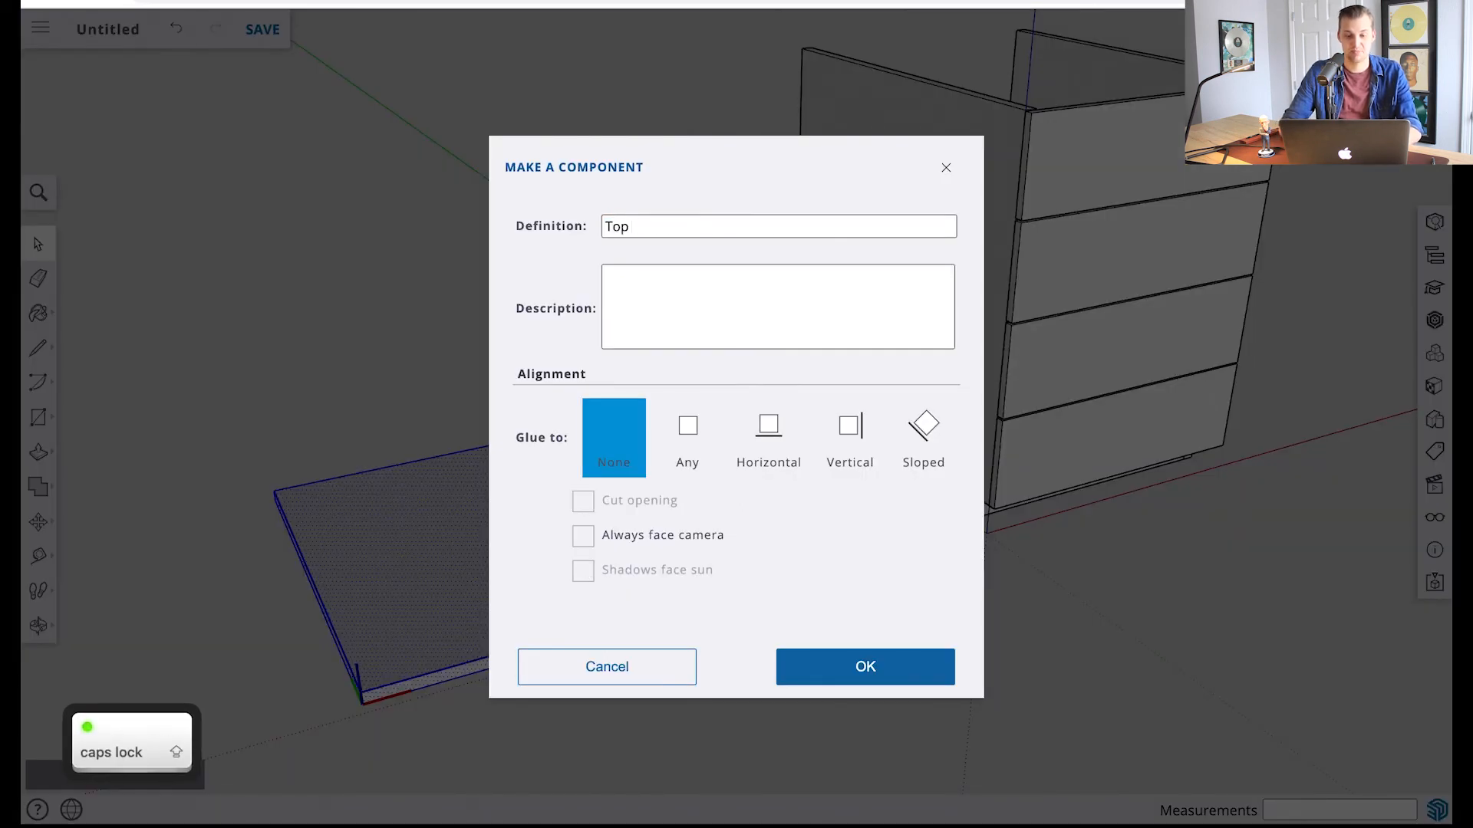
type("Panel")
key("Return")
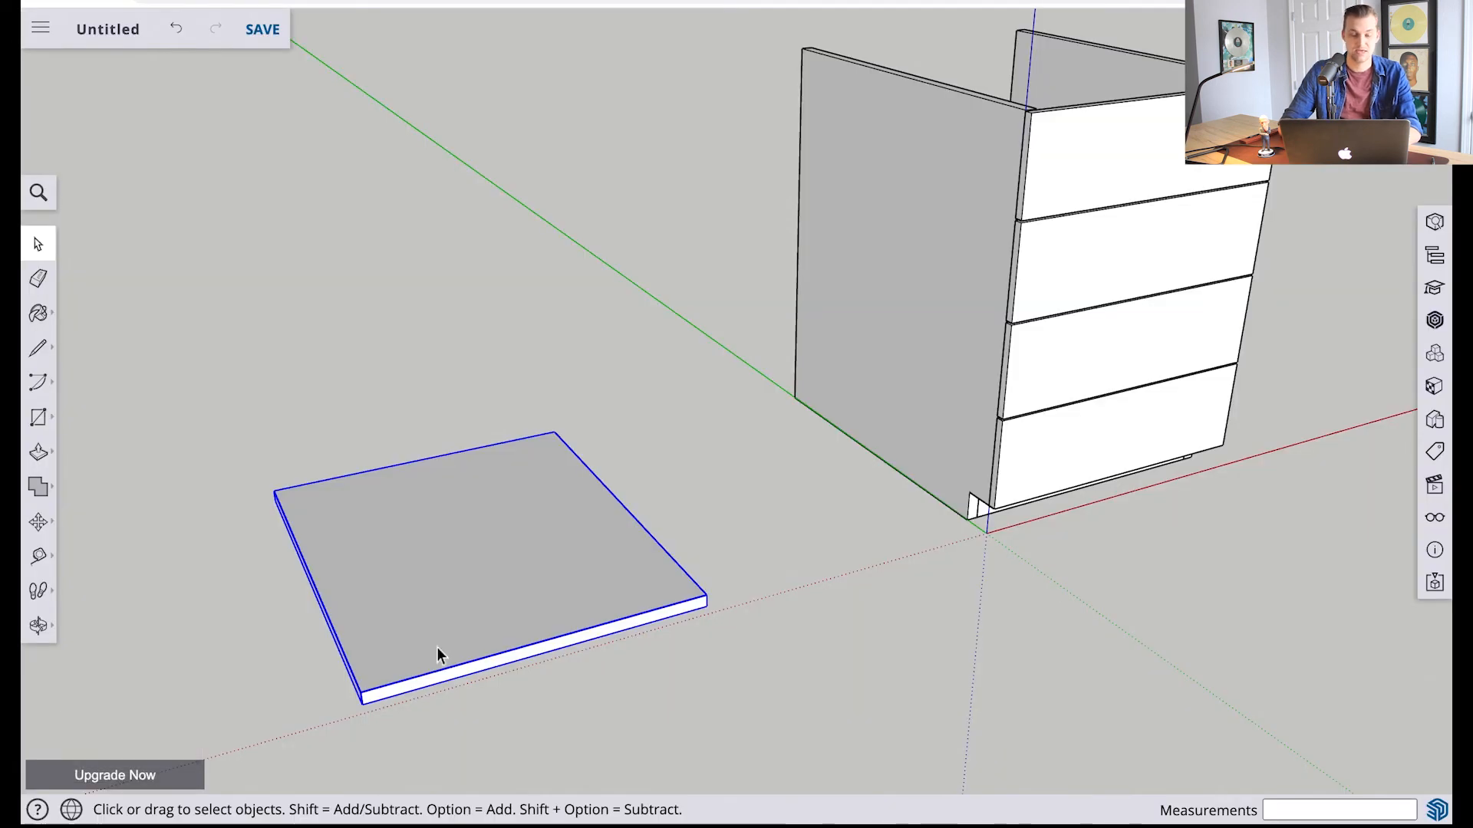
Move the Top Panel by its lower rear outer corner onto the side panel's upper rear outer corner so it caps the cabinet
left_click(38, 628)
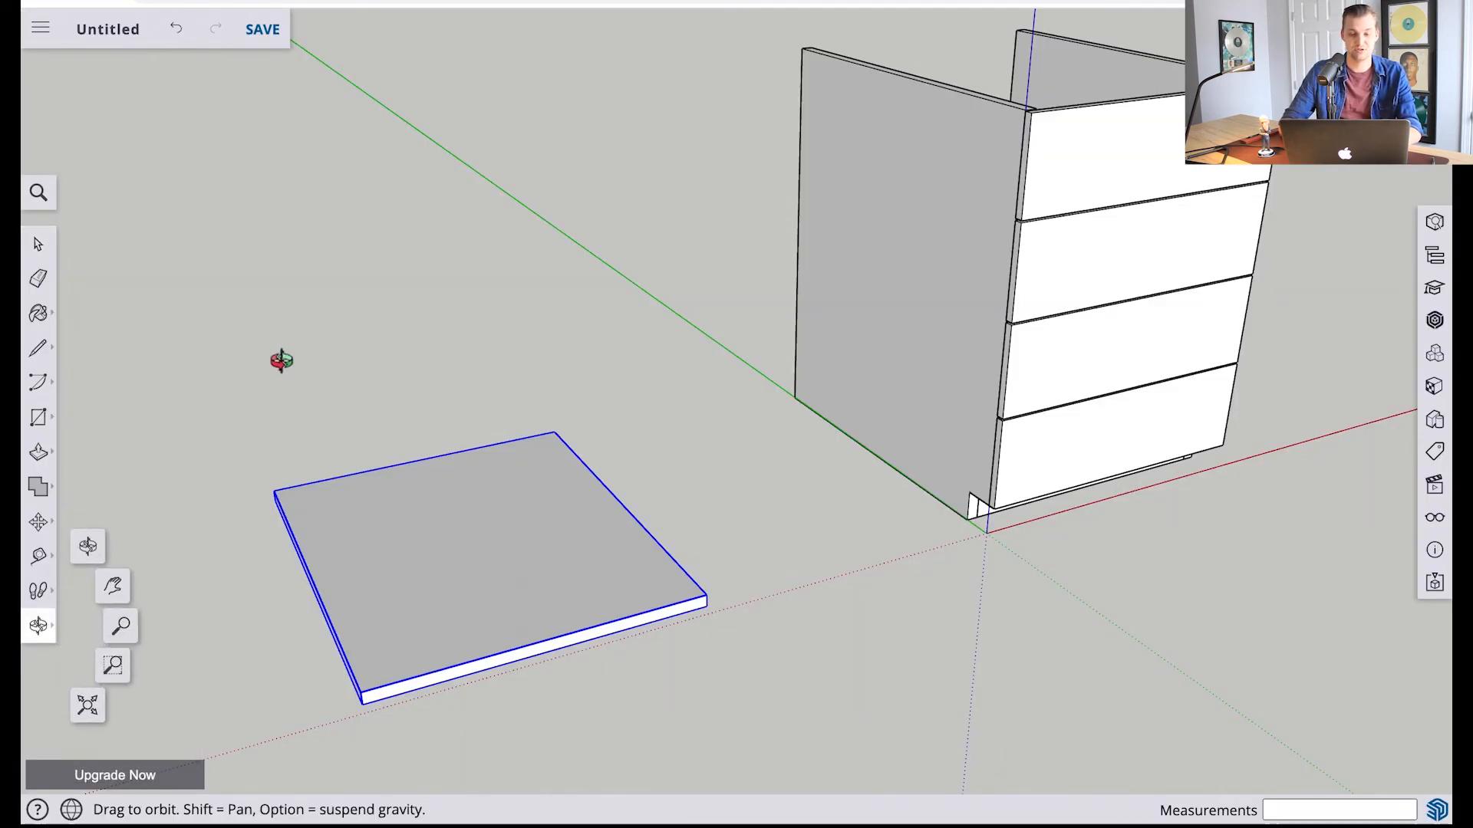
left_click_drag(559, 414, 230, 380)
scroll(955, 61, "up", 5)
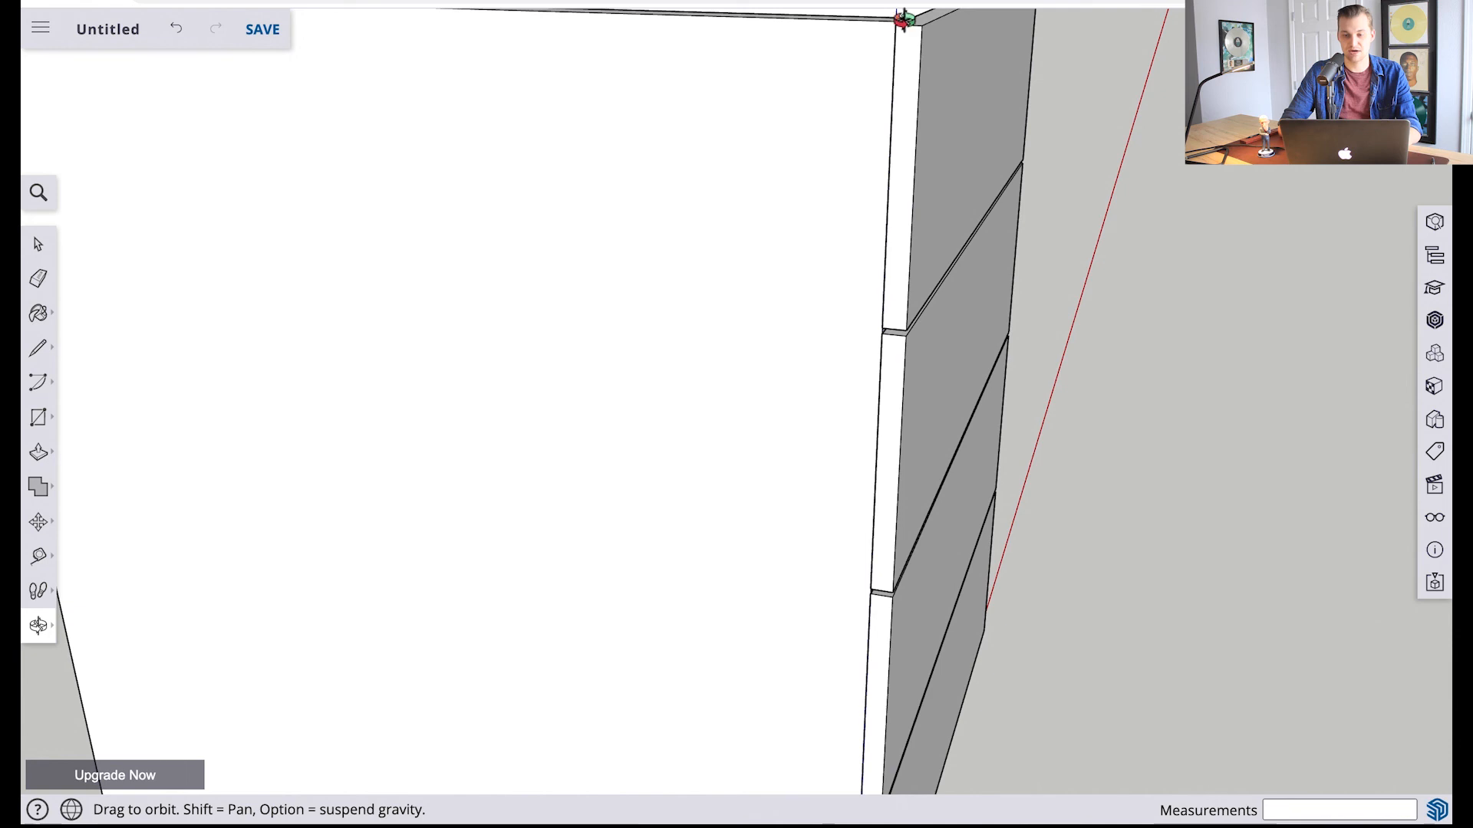
scroll(690, 434, "down", 8)
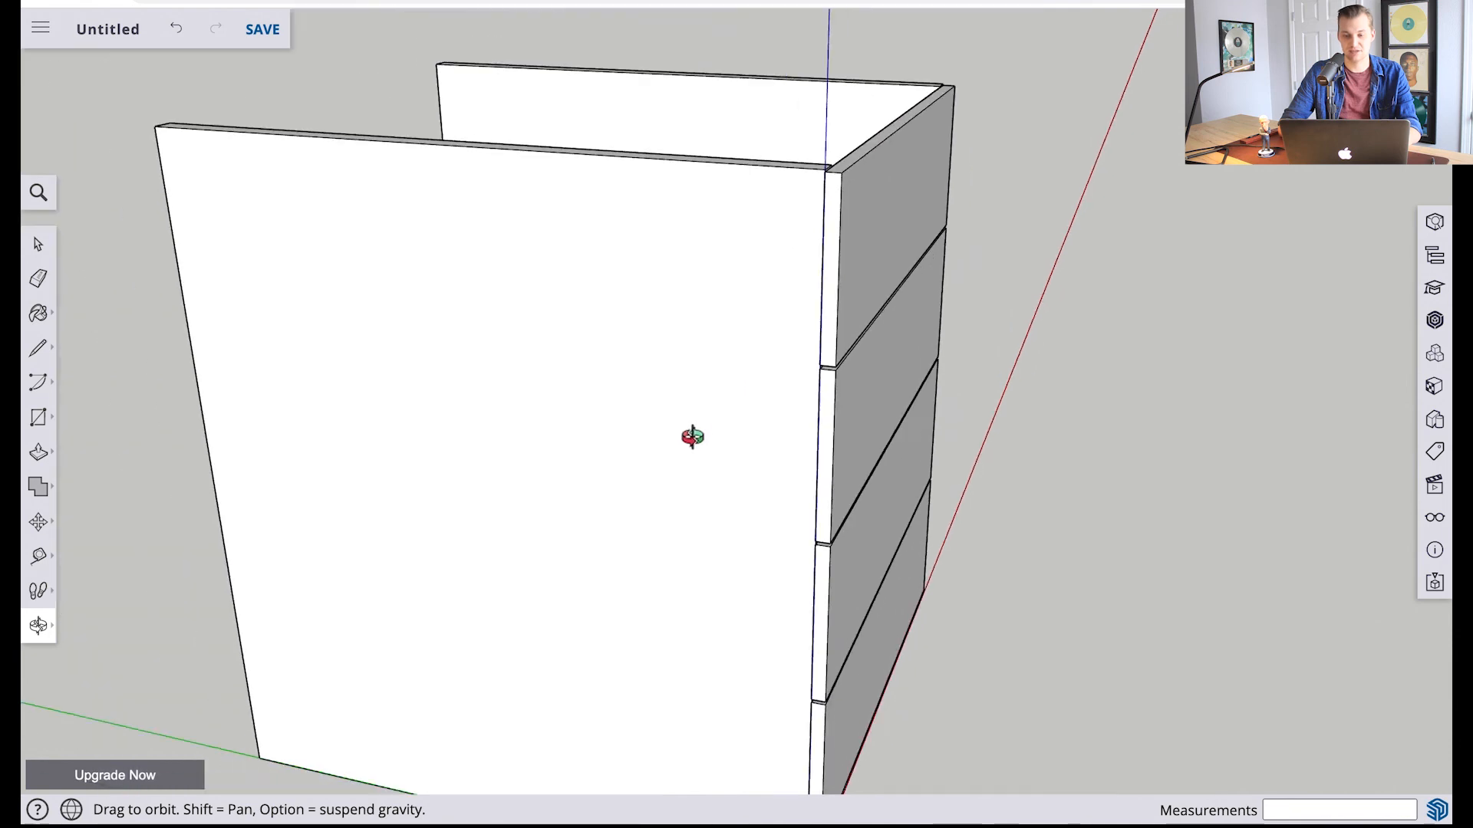
left_click_drag(411, 595, 693, 588)
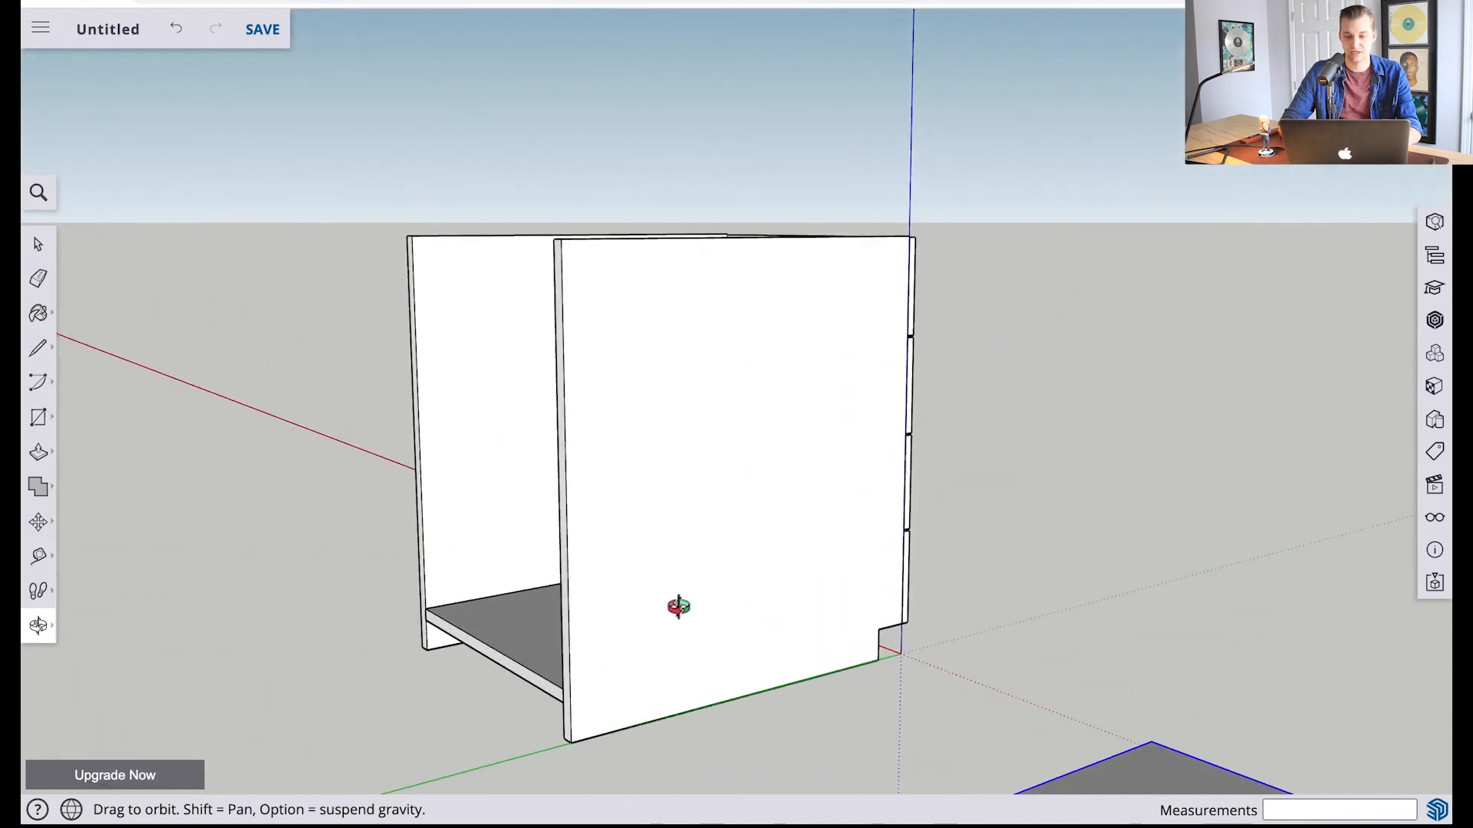
scroll(726, 612, "down", 5)
key("m")
scroll(894, 776, "up", 3)
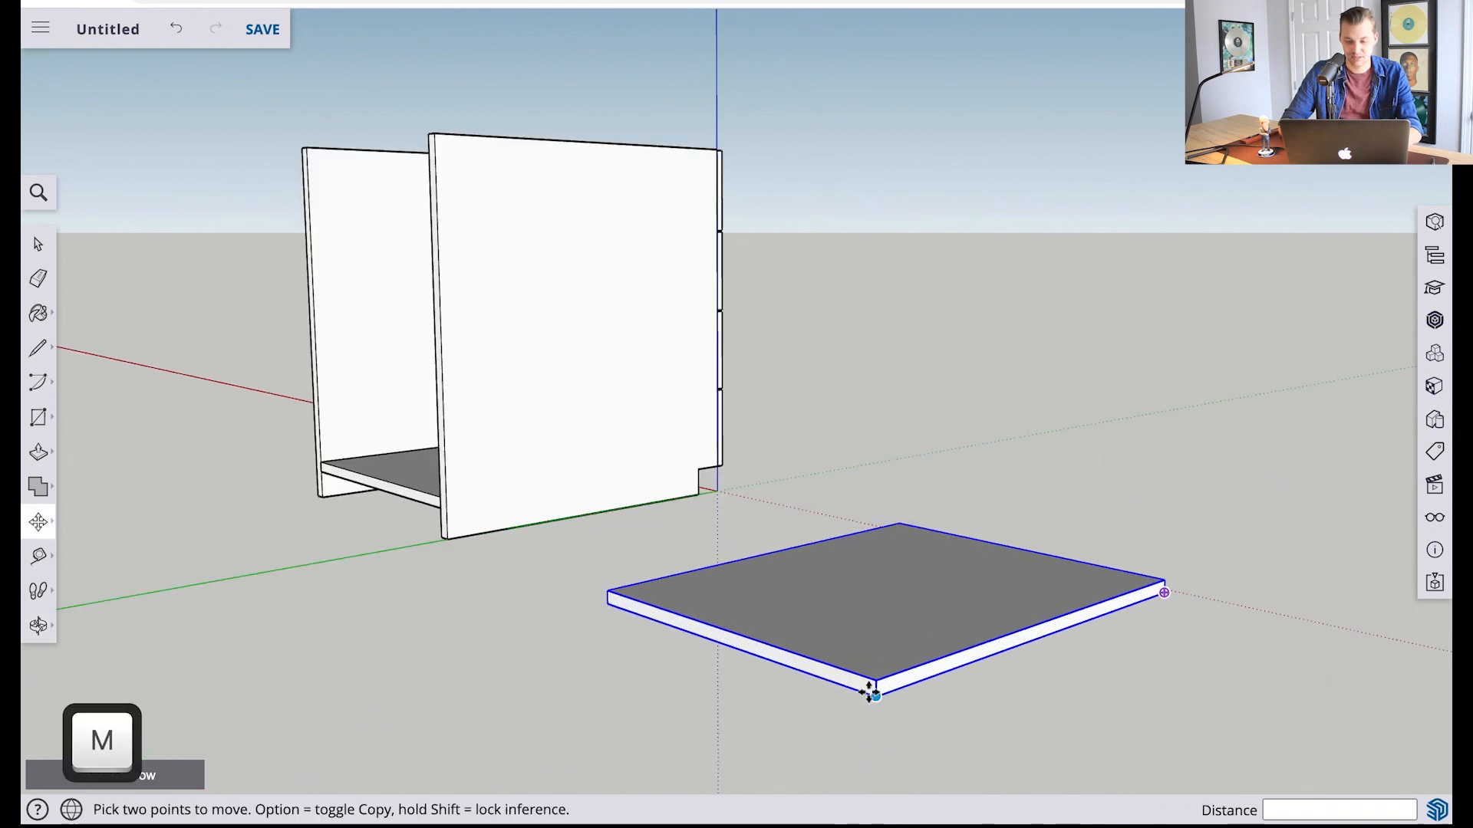
left_click(878, 697)
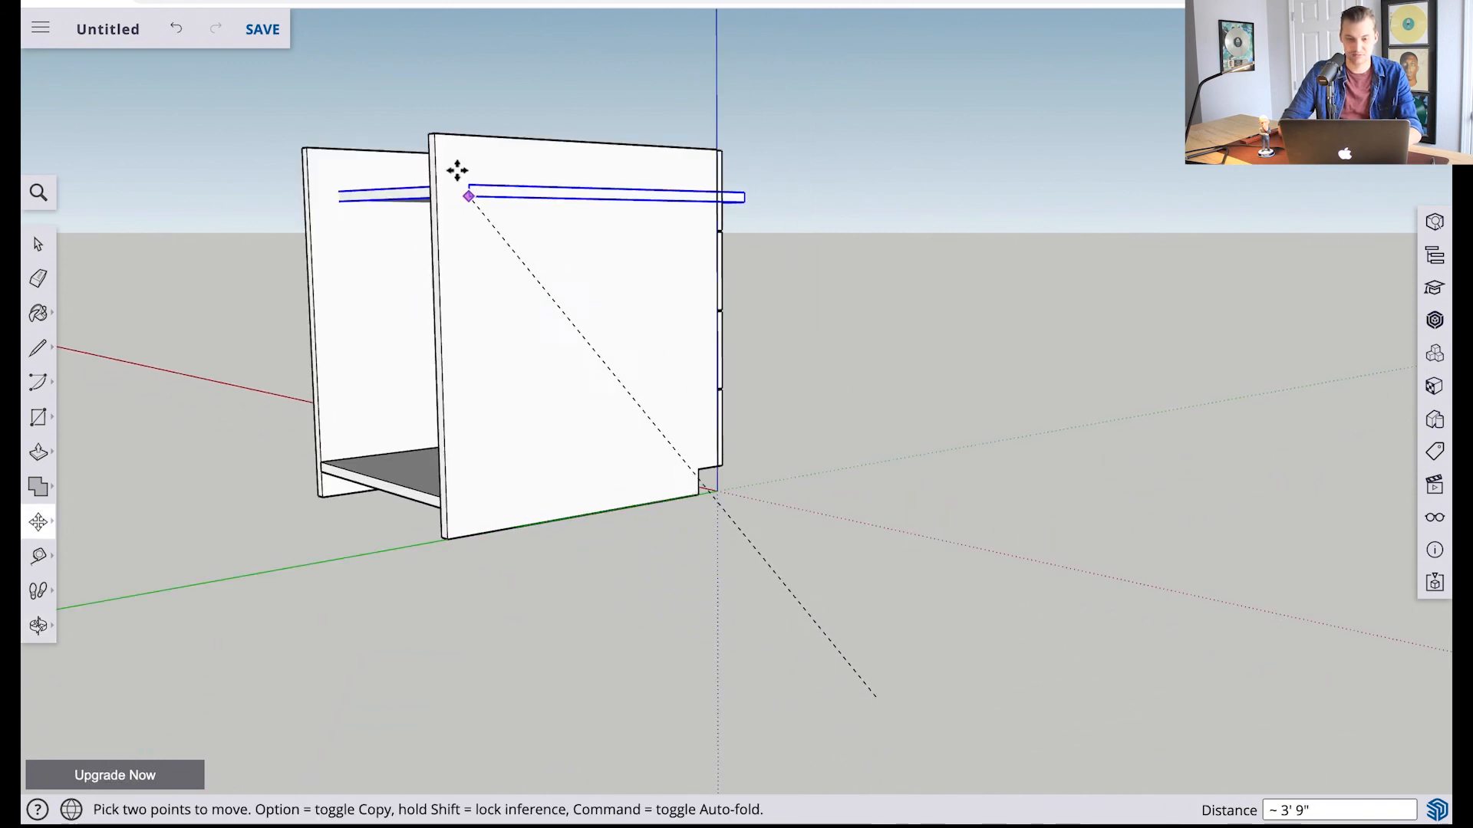
scroll(433, 115, "up", 1)
scroll(434, 122, "up", 3)
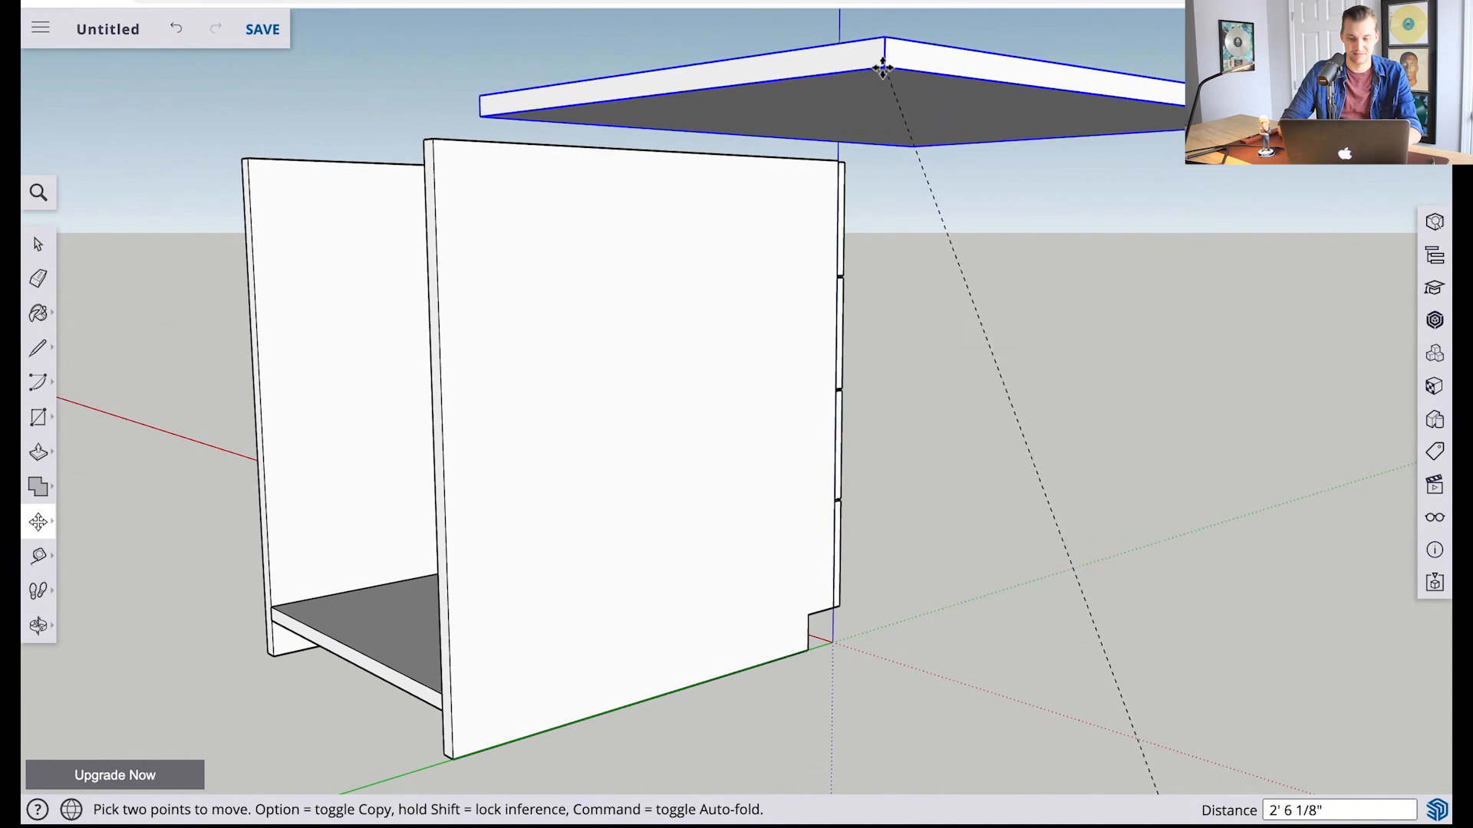
key("o")
left_click_drag(726, 241, 985, 254)
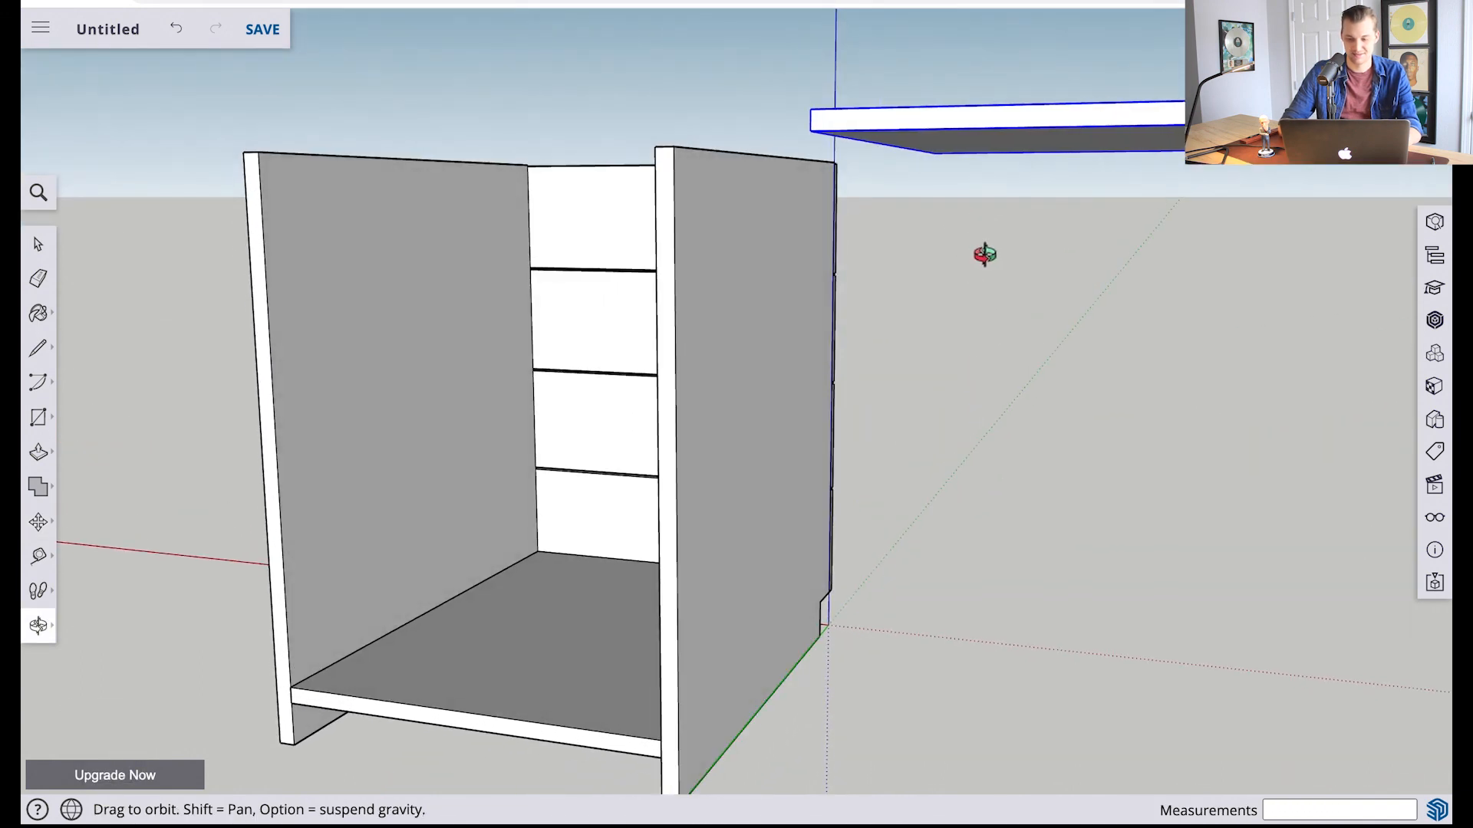
key("m")
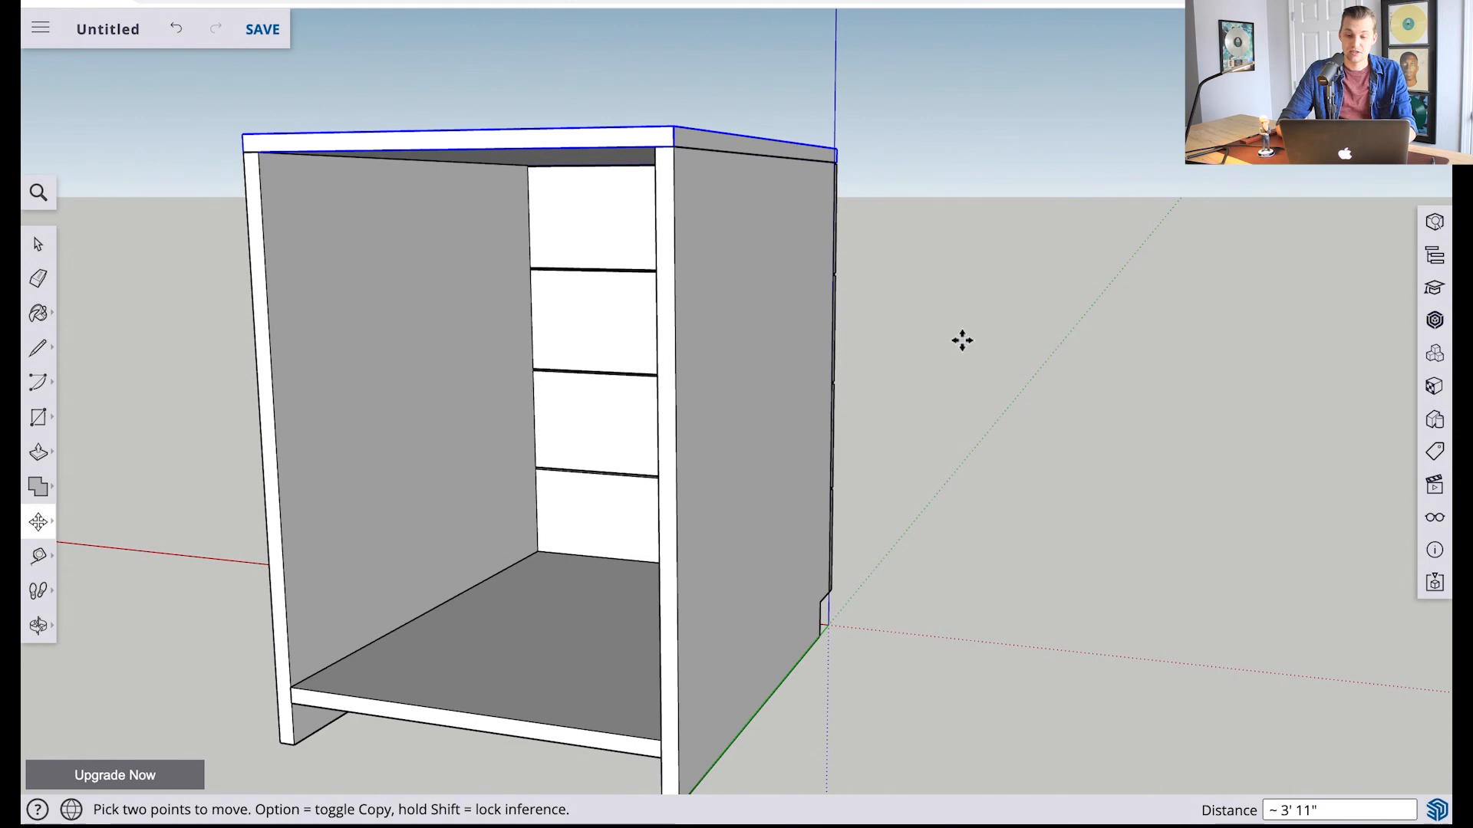
Select all parts of the assembled cabinet and make them one component named Cabinet 4 Drawer
key("space")
scroll(1038, 411, "down", 5)
key("o")
left_click_drag(1150, 463, 845, 473)
key("space")
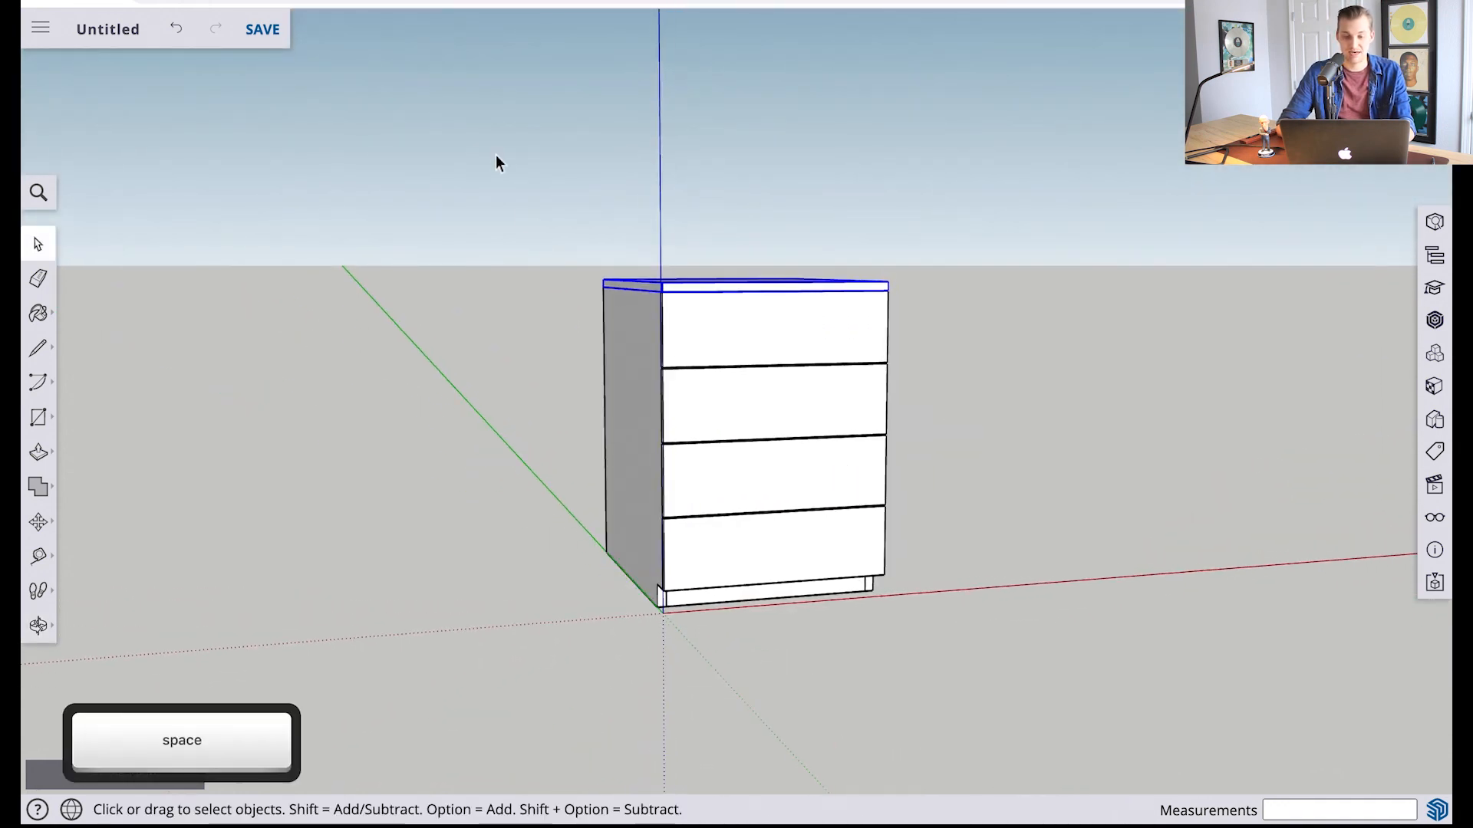
left_click_drag(519, 209, 981, 649)
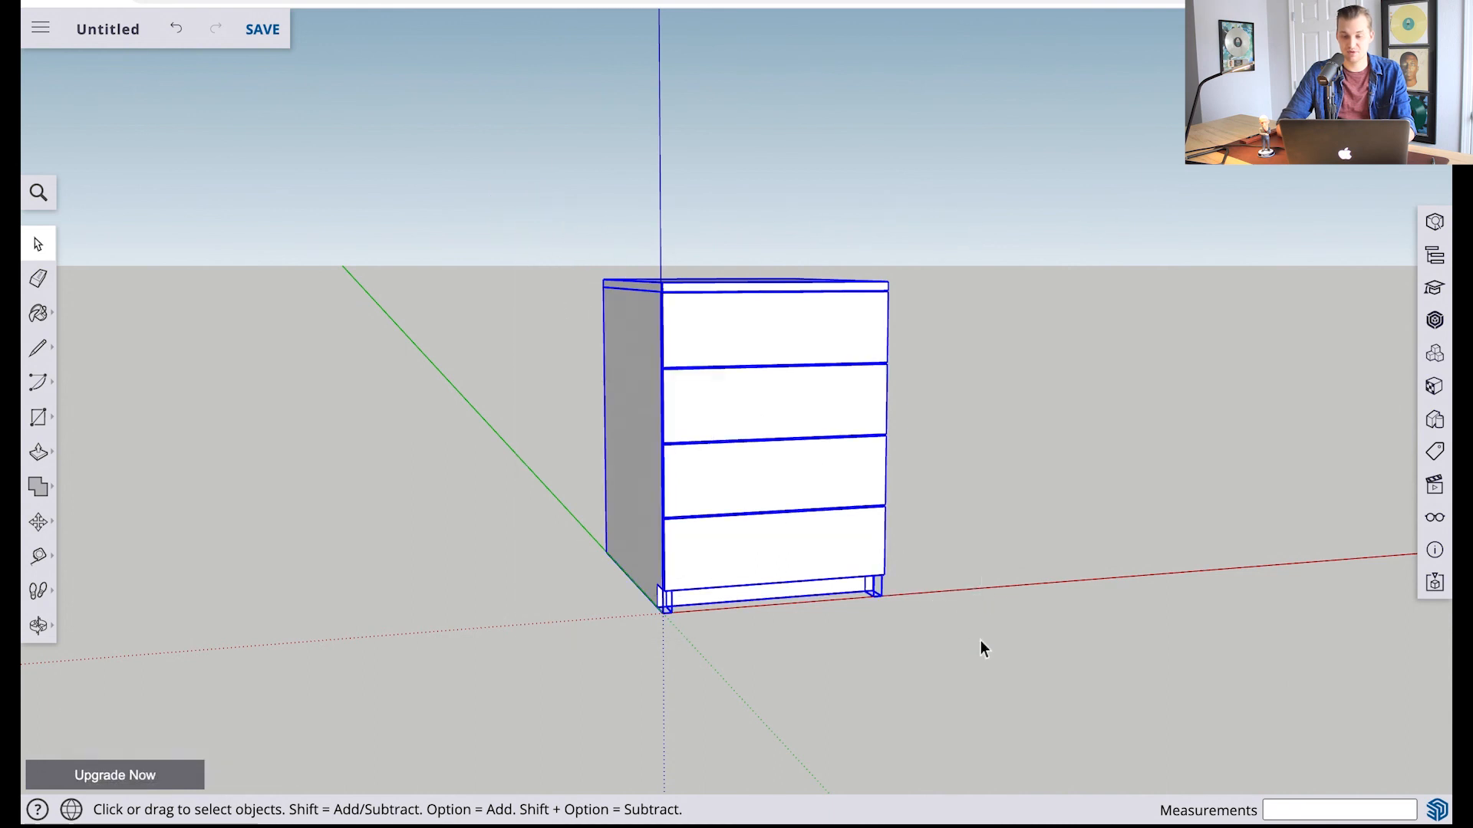
right_click(787, 399)
left_click(847, 551)
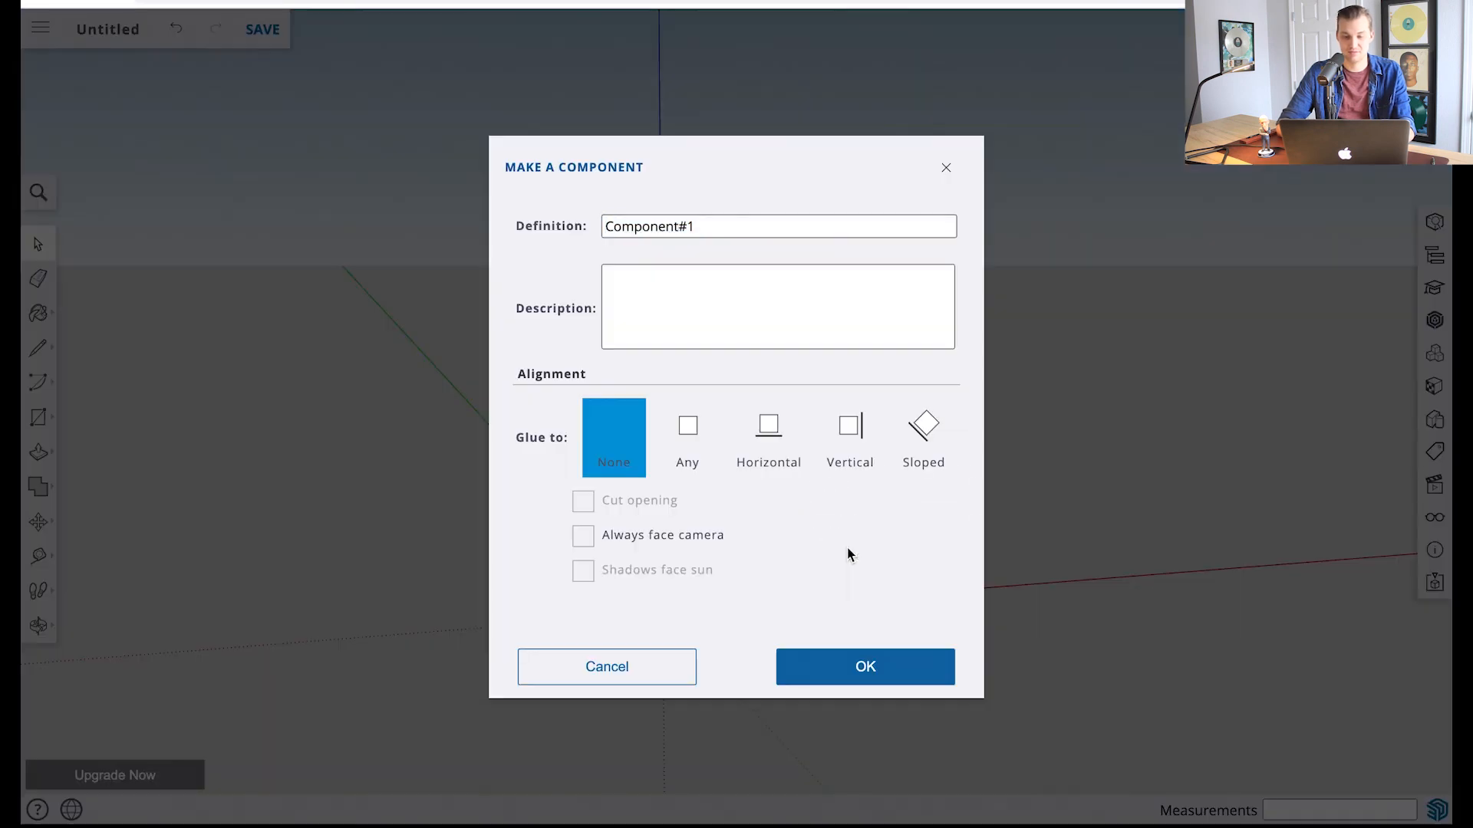
type("Cabine")
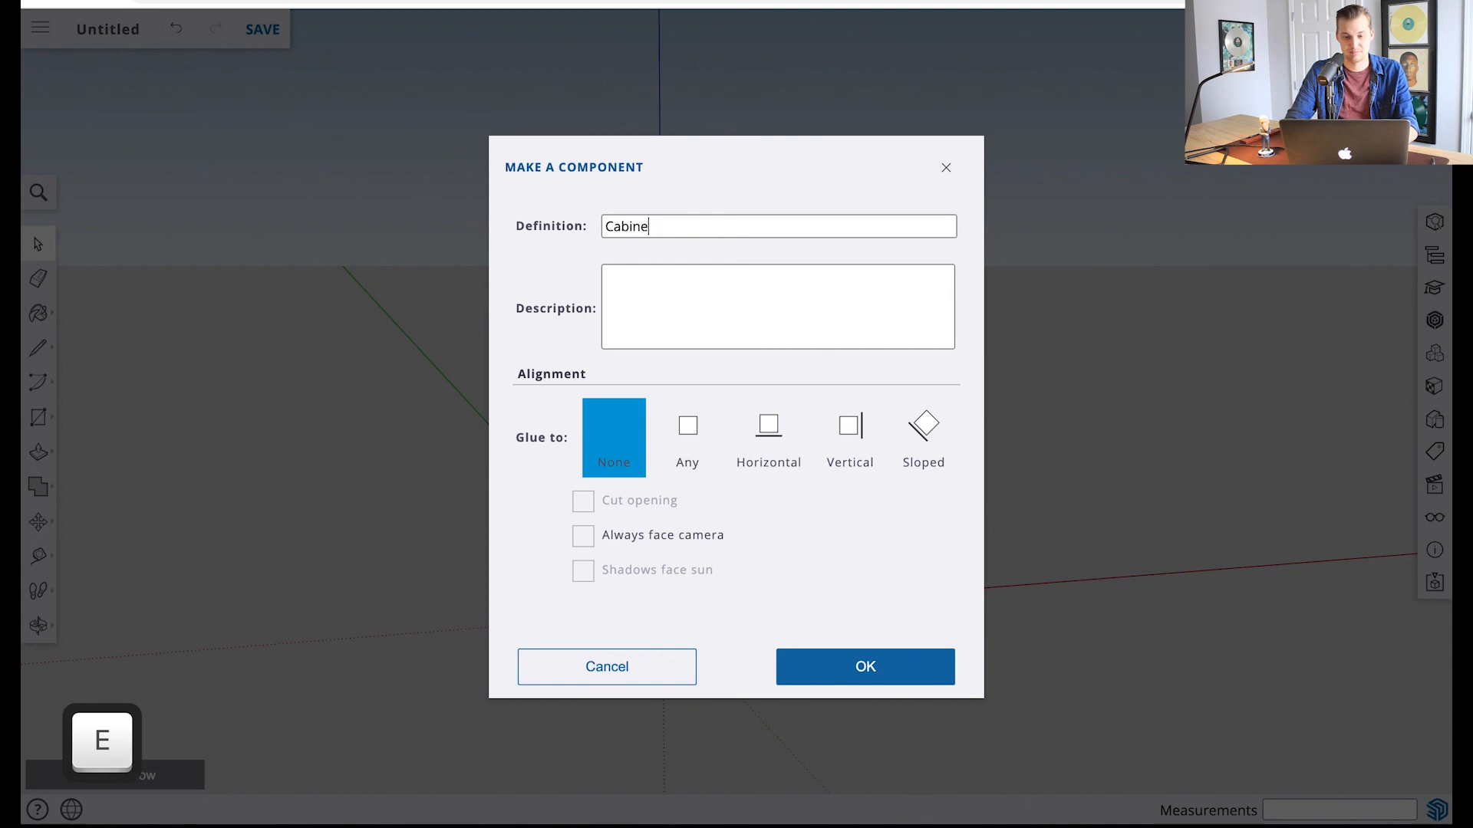
type("t")
key("Caps_Lock")
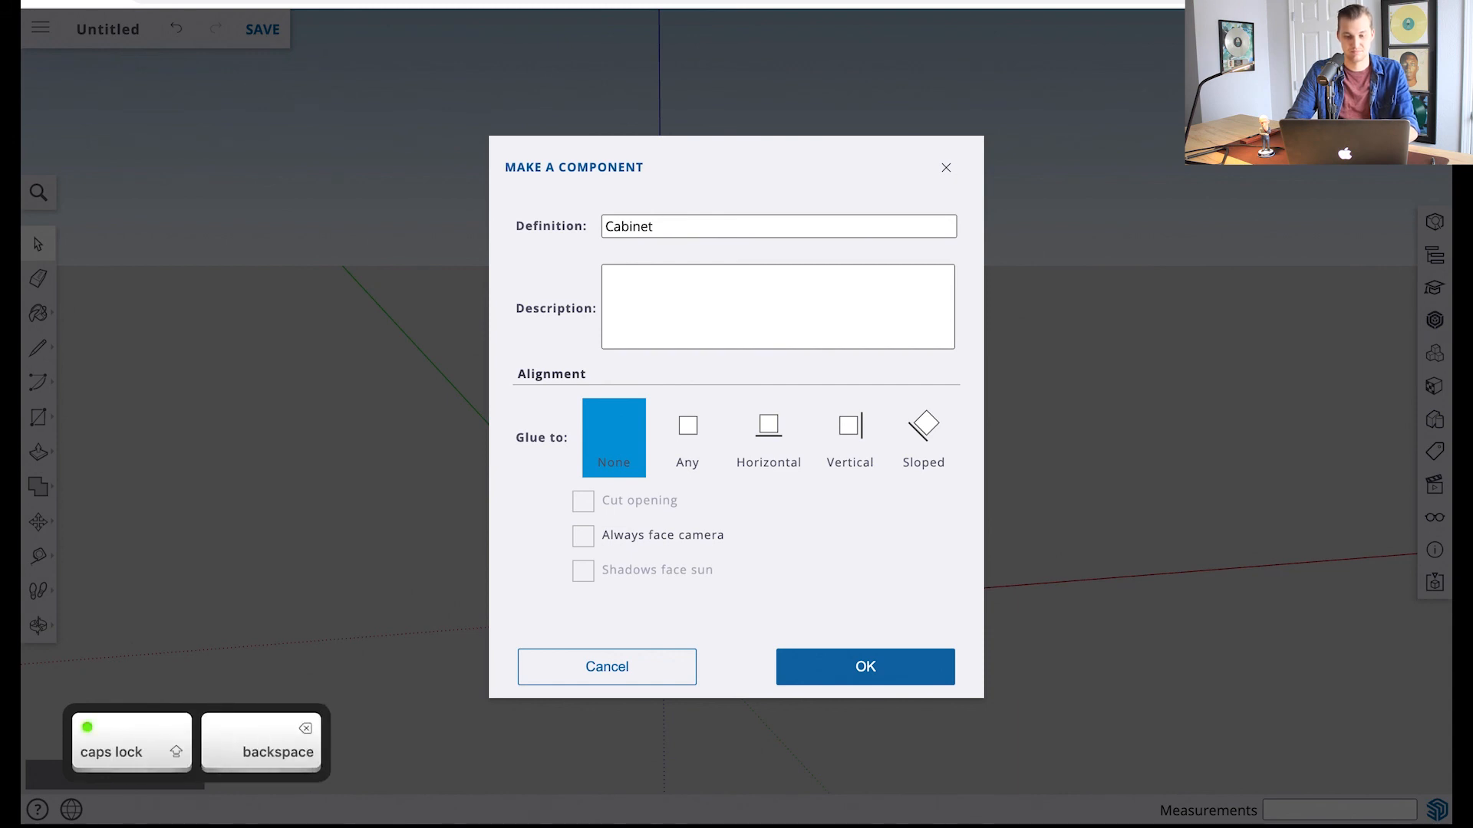
key("Caps_Lock")
type("4 d")
key("Caps_Lock")
key("BackSpace")
type("D")
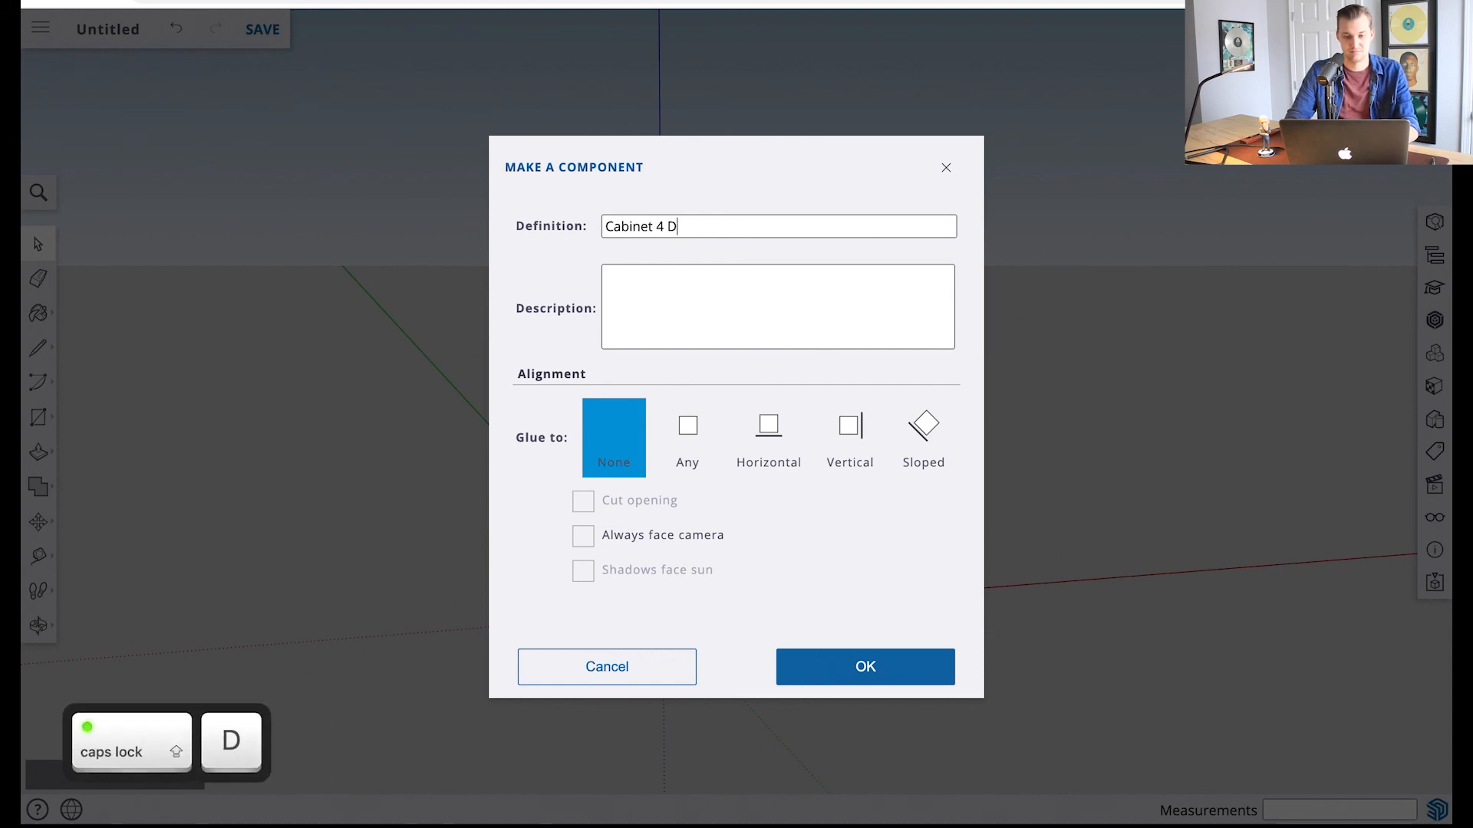
type("rawer")
key("Return")
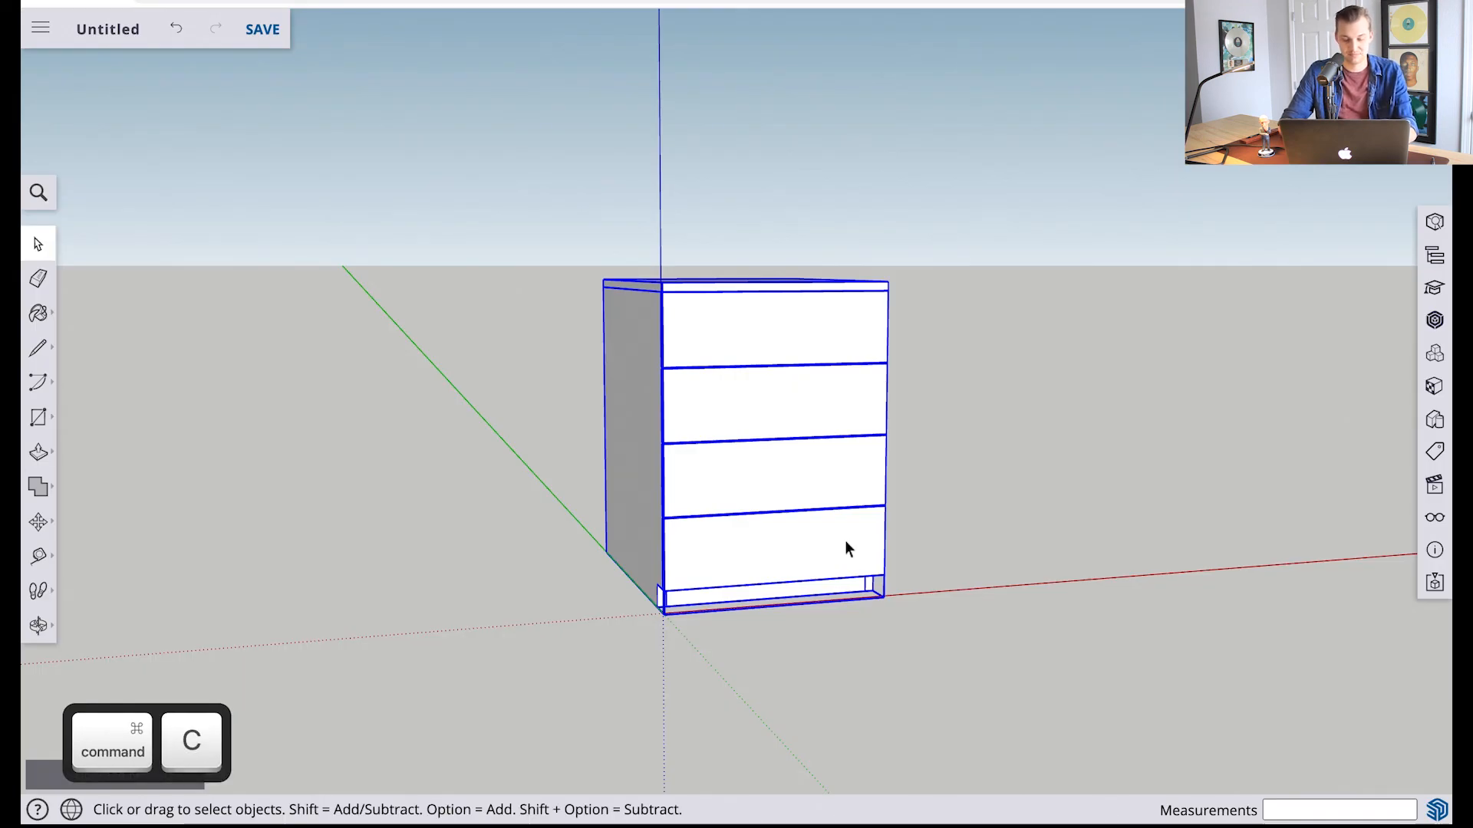
Duplicate the cabinet component and move the copy by its bottom drawer front's lower corner onto the original's adjacent corner, setting them side by side
key("super+v")
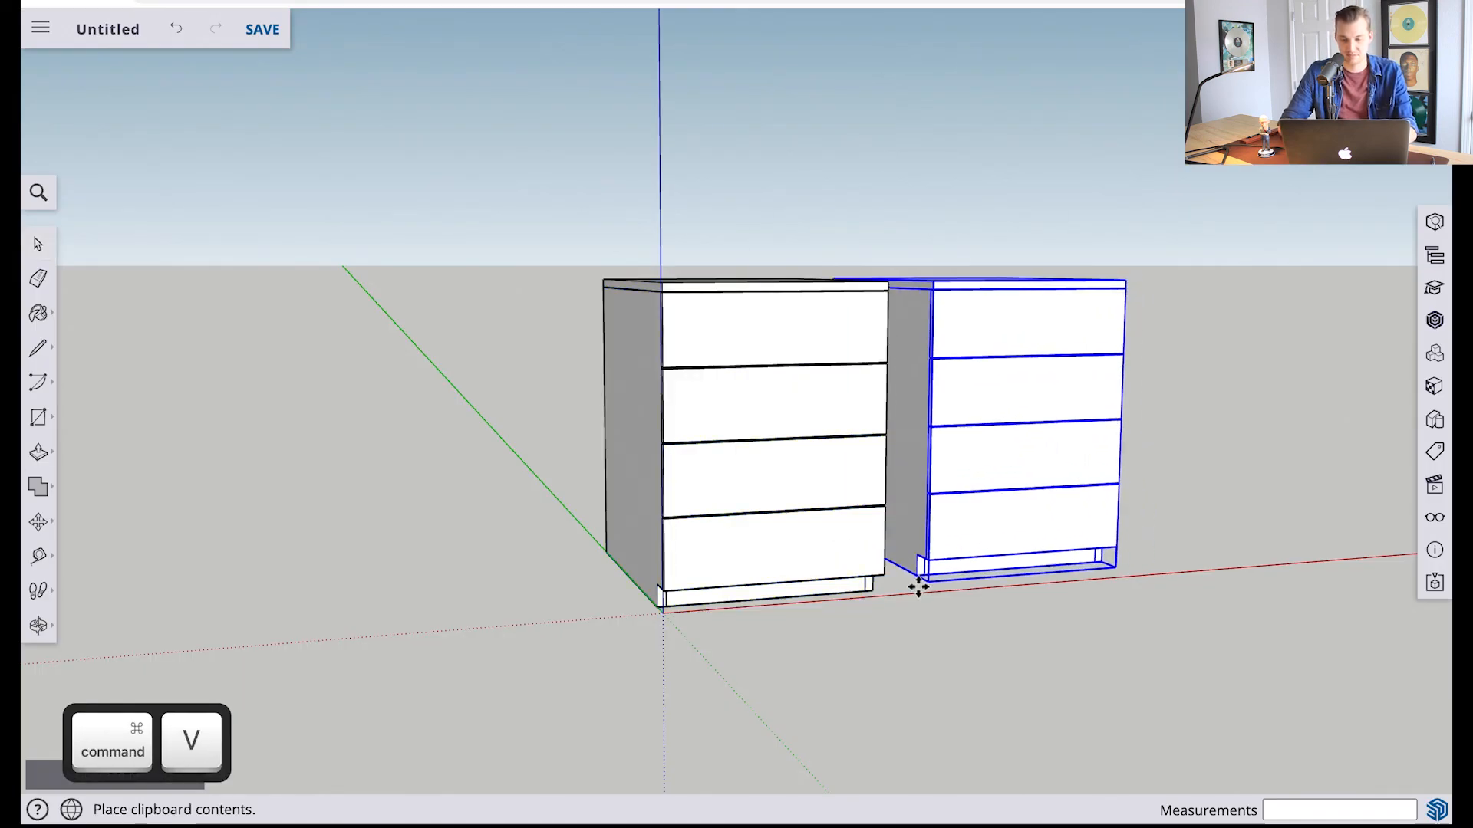
left_click(917, 587)
scroll(924, 595, "up", 5)
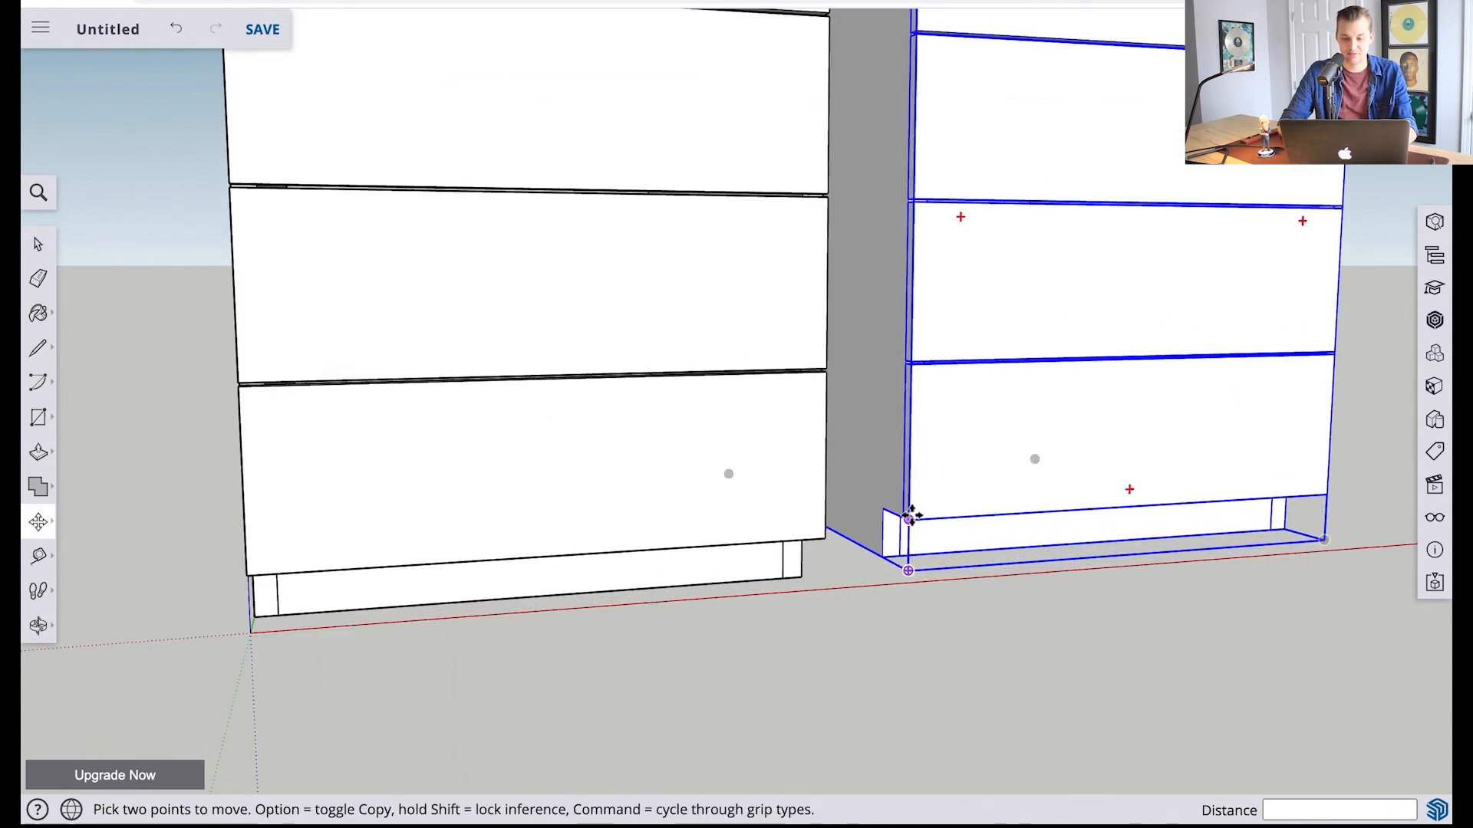
left_click(910, 519)
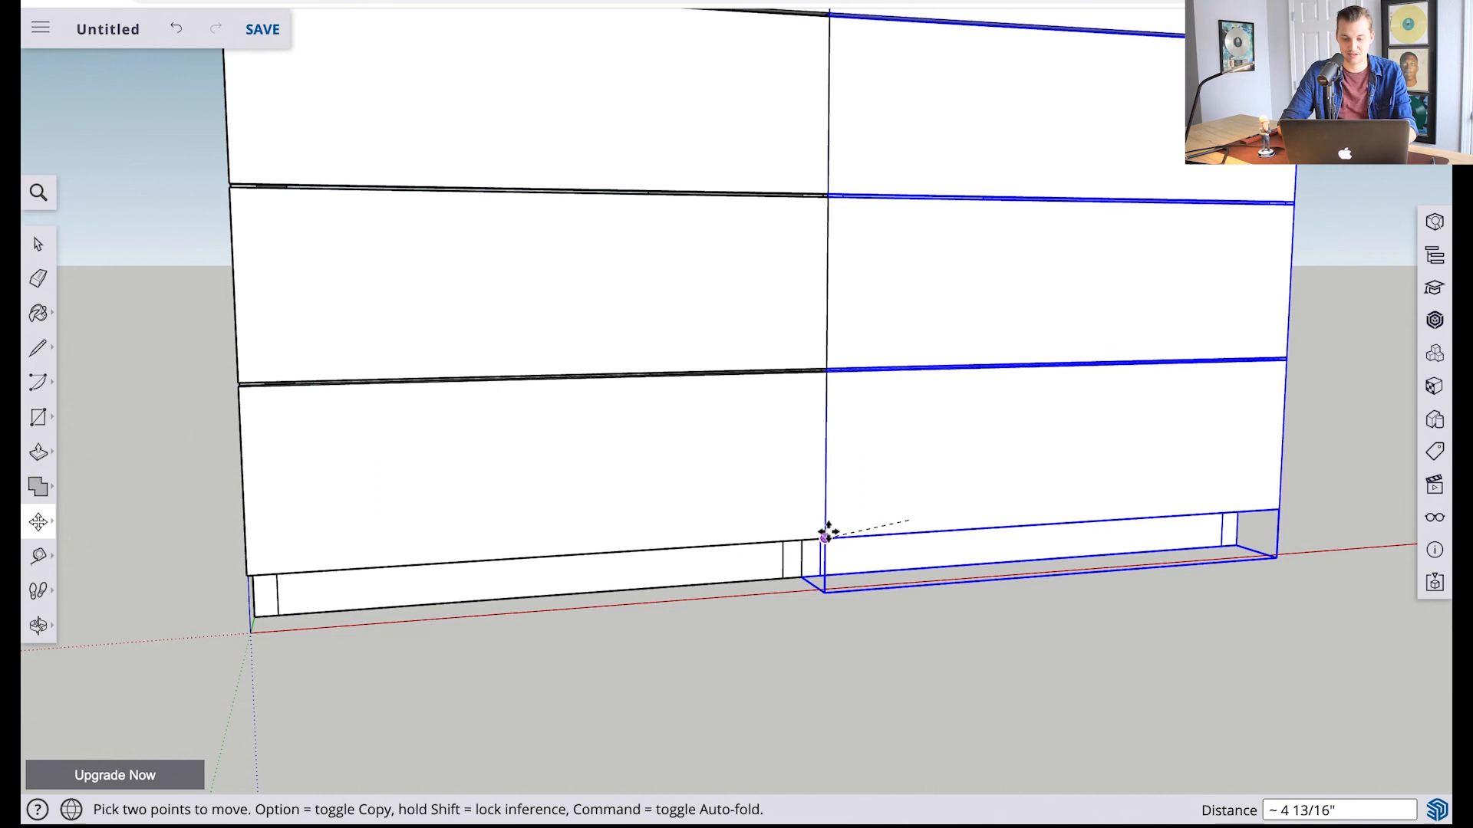
left_click(826, 533)
scroll(826, 533, "down", 6)
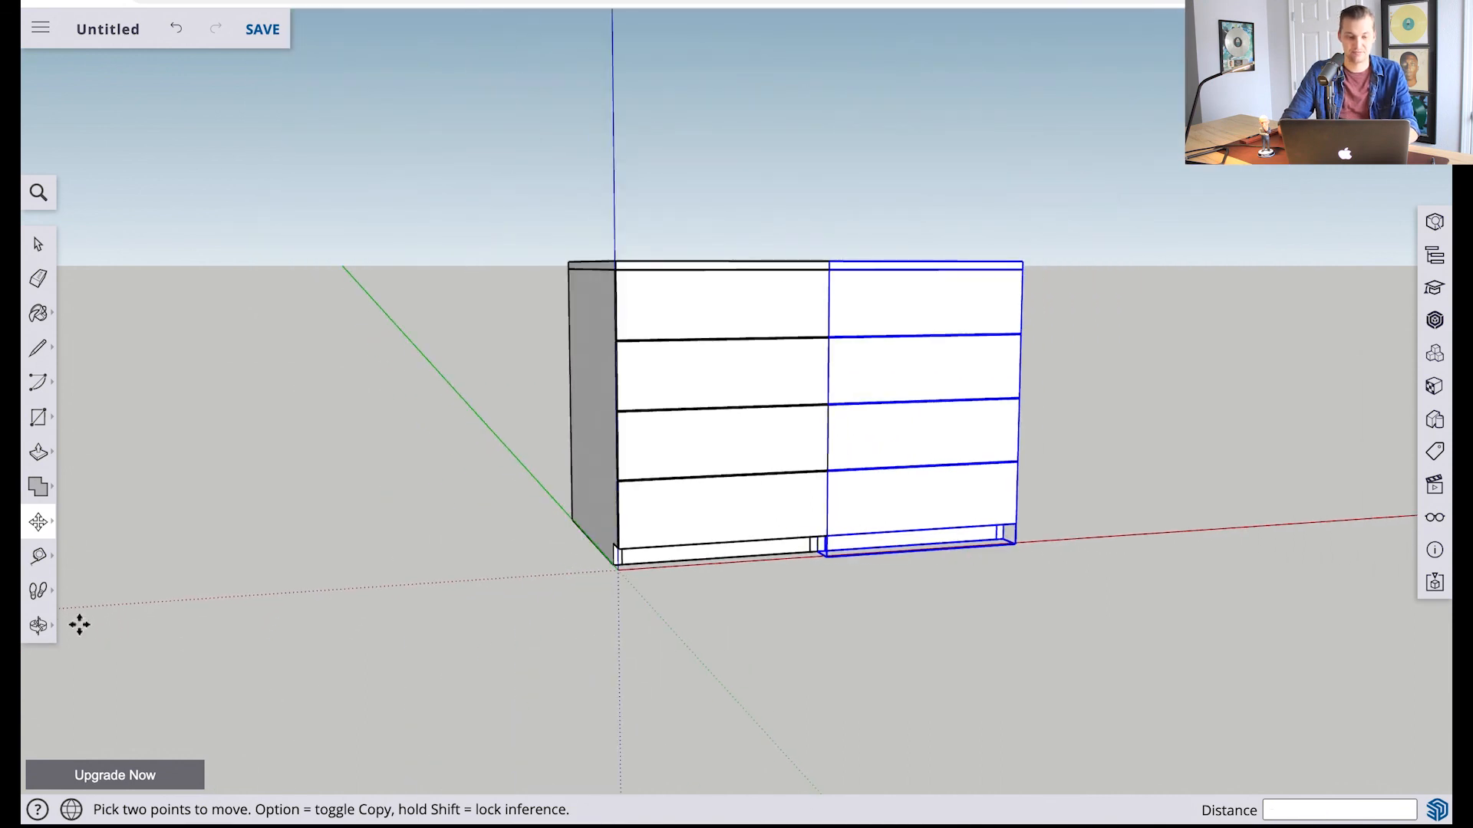
left_click(39, 626)
left_click_drag(951, 626, 627, 661)
key("space")
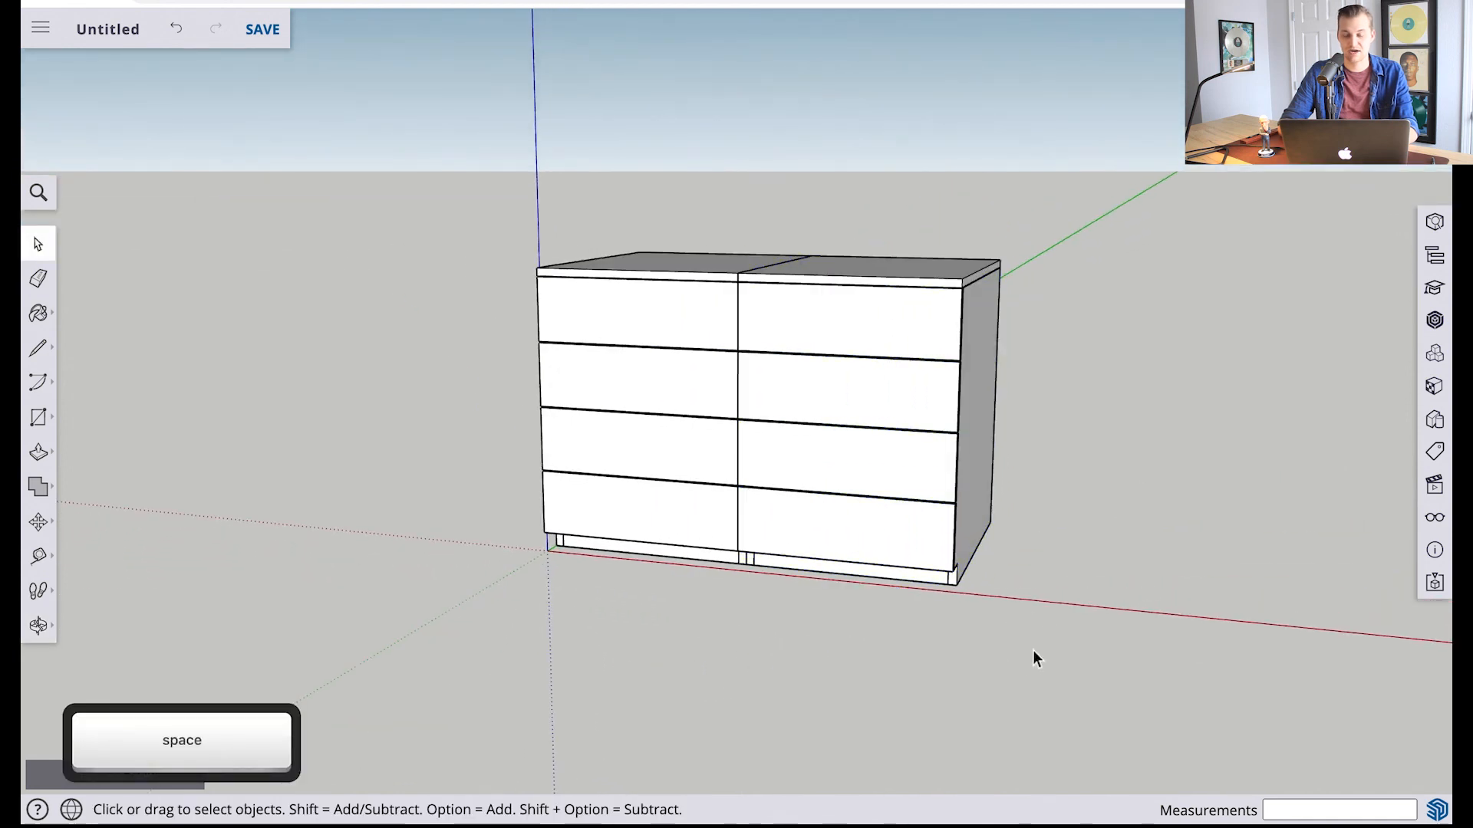